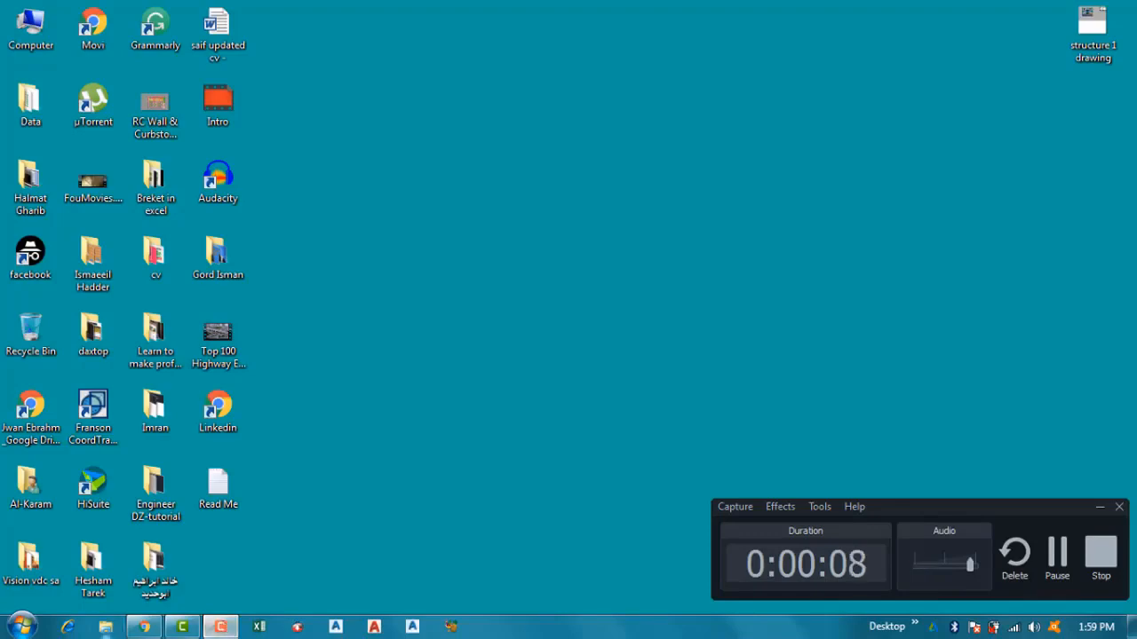
Step: Look over the YouTube channel's playlists and the posts on the Facebook profile in the browser
{"action": "left_click", "coordinate": [141, 628]}
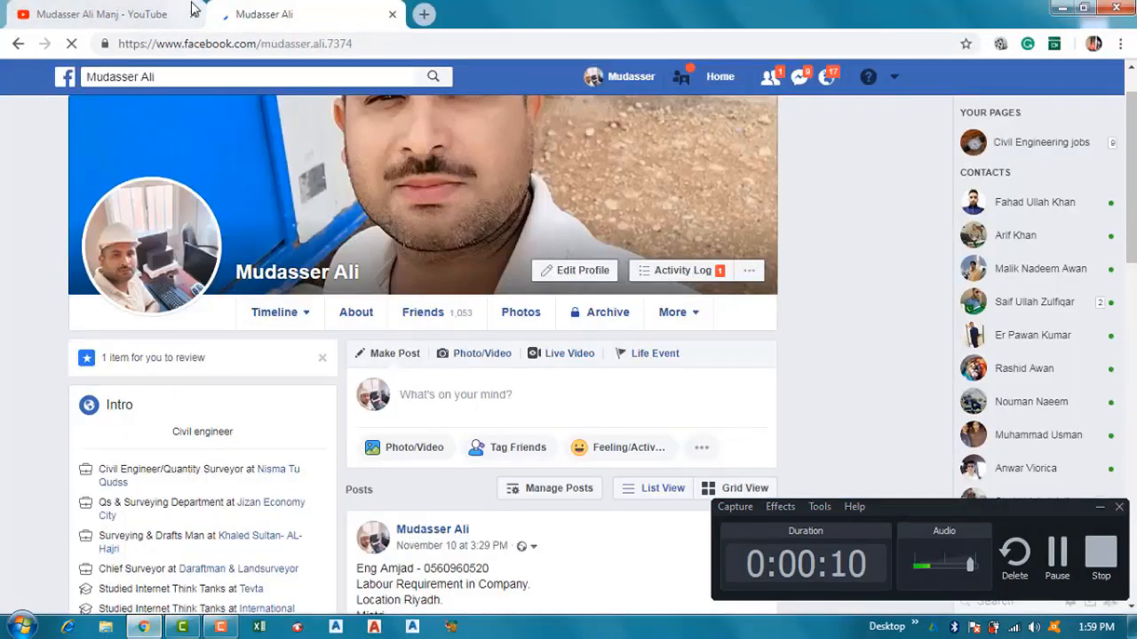
{"action": "left_click", "coordinate": [133, 14]}
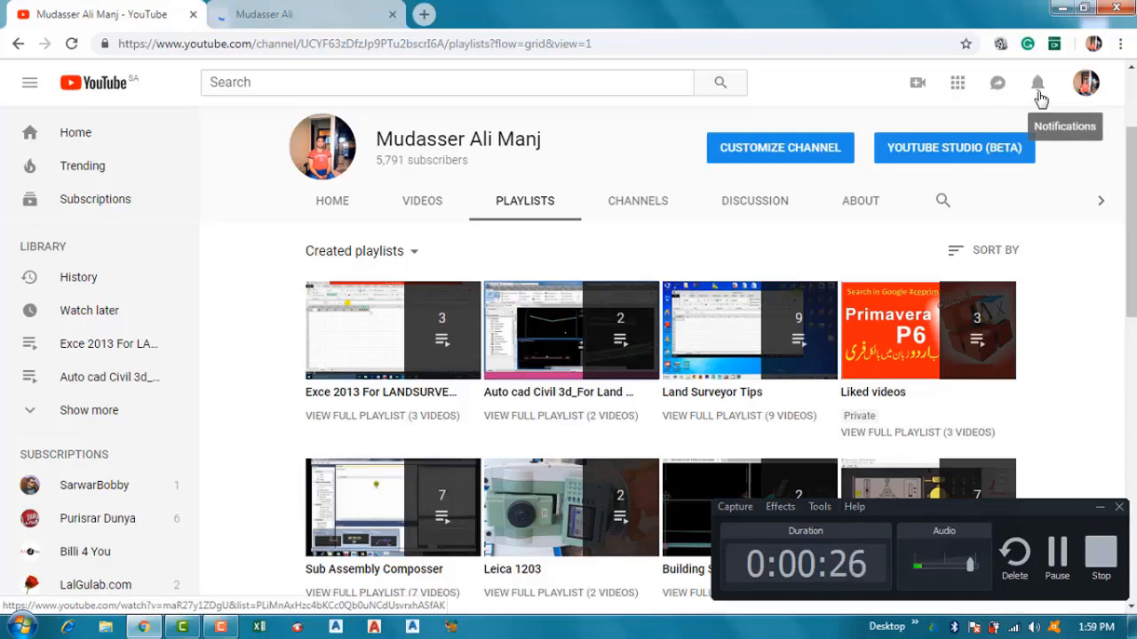
{"action": "left_click", "coordinate": [324, 18]}
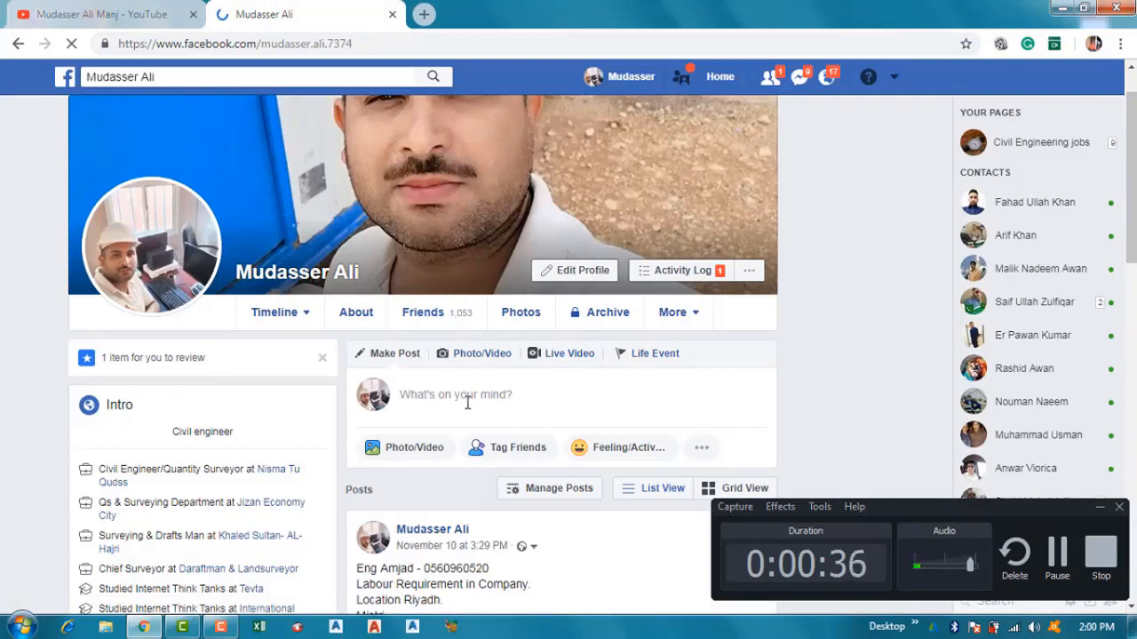
{"action": "scroll", "coordinate": [517, 366], "scroll_direction": "down", "scroll_amount": 3}
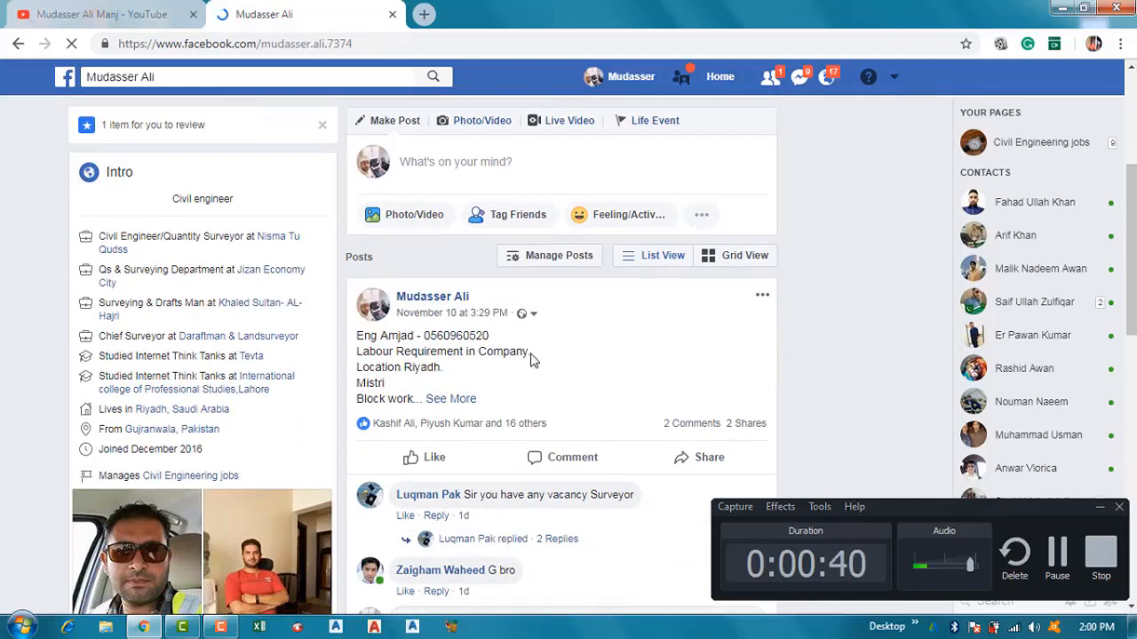
{"action": "left_click", "coordinate": [133, 18]}
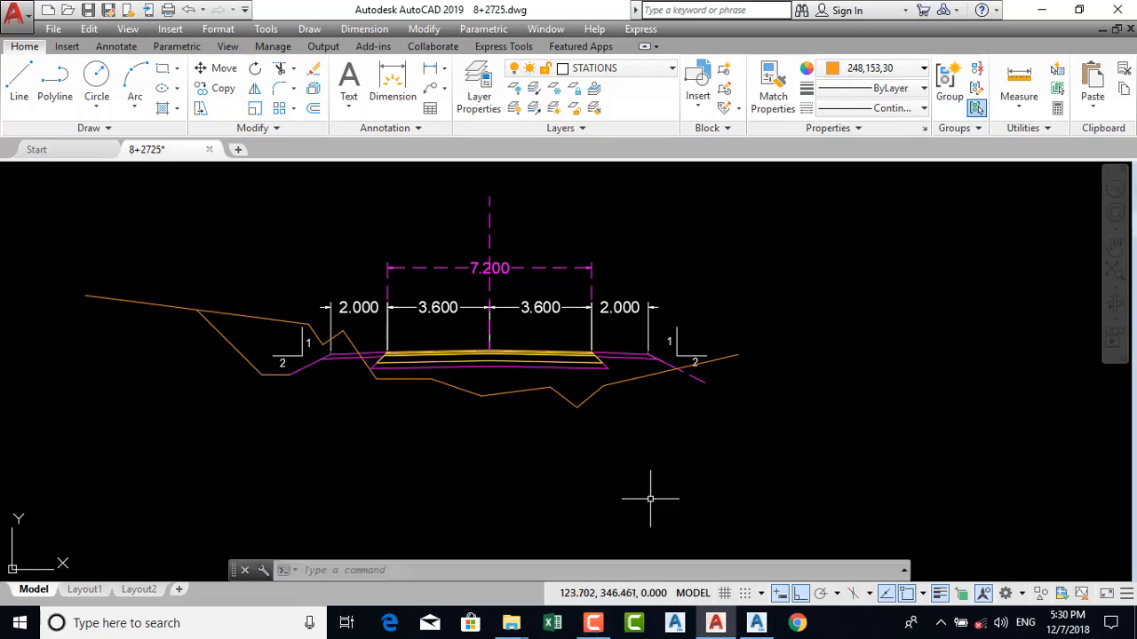
{"action": "left_click", "coordinate": [598, 627]}
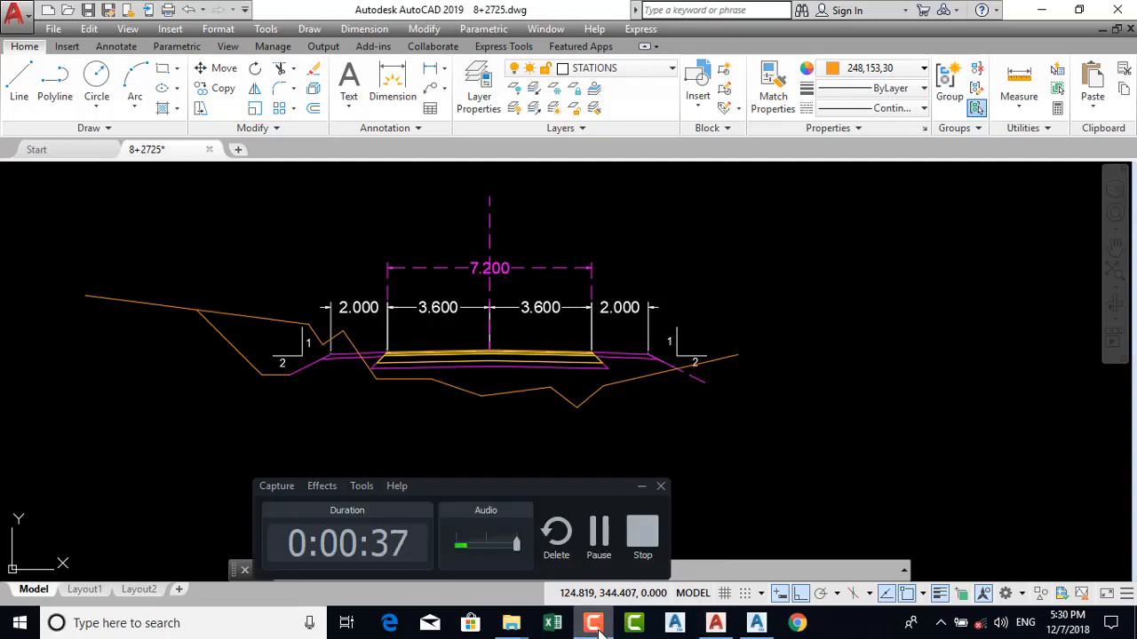
{"action": "left_click", "coordinate": [597, 627]}
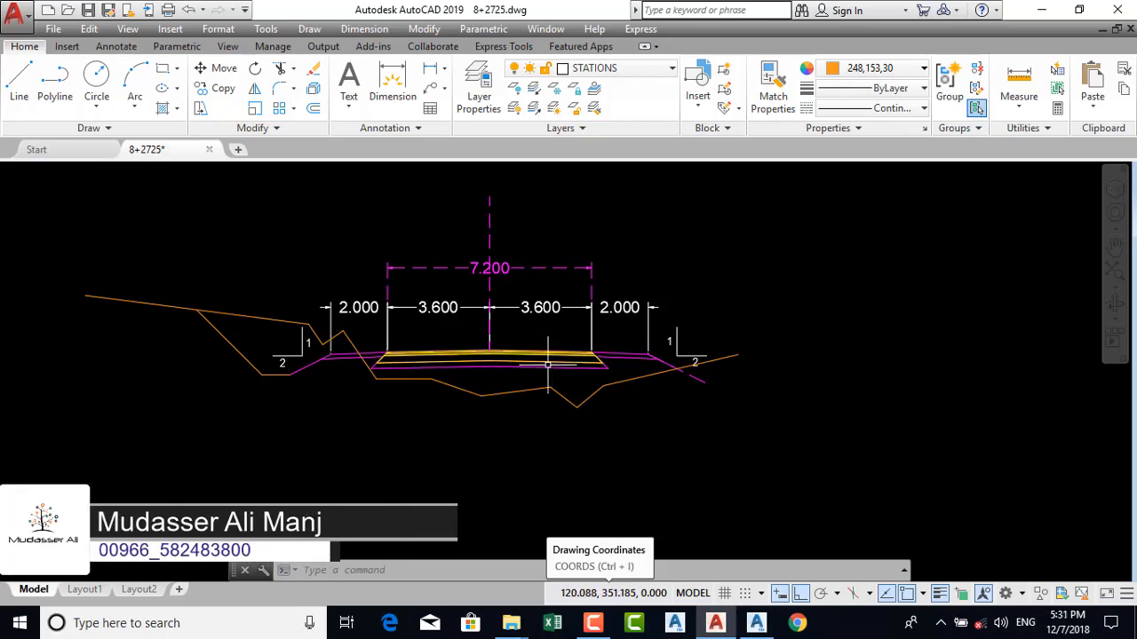
Step: Draw a small circle centred on the outer shoulder point at the right side of the road cross-section
{"action": "middle_click_drag", "start_coordinate": [641, 359], "coordinate": [603, 347]}
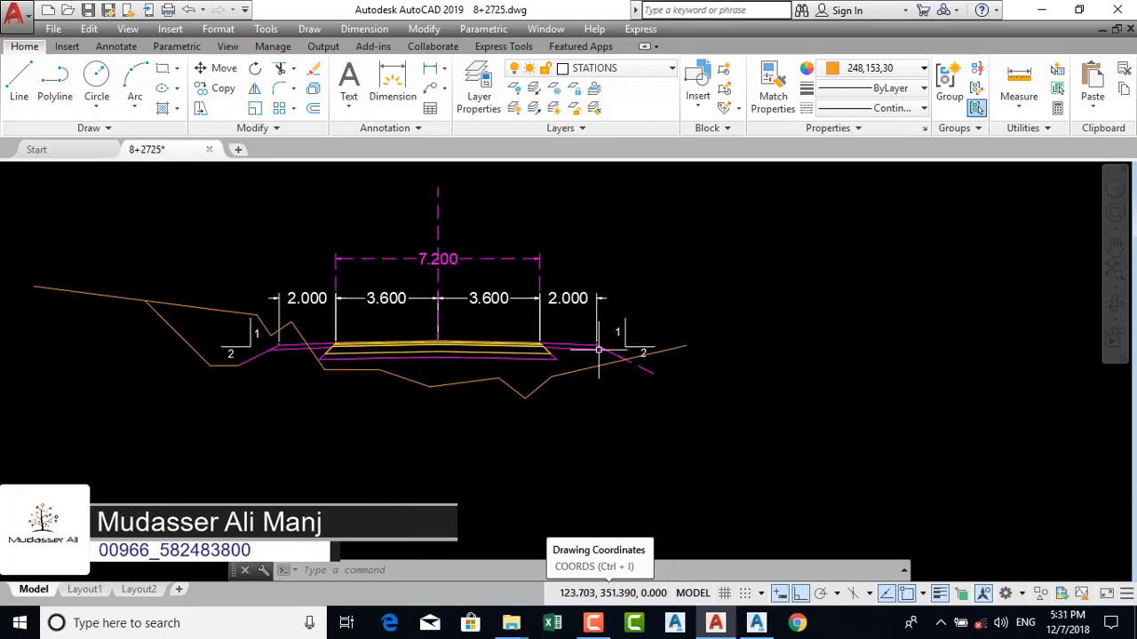
{"action": "scroll", "coordinate": [604, 346], "scroll_direction": "up", "scroll_amount": 4}
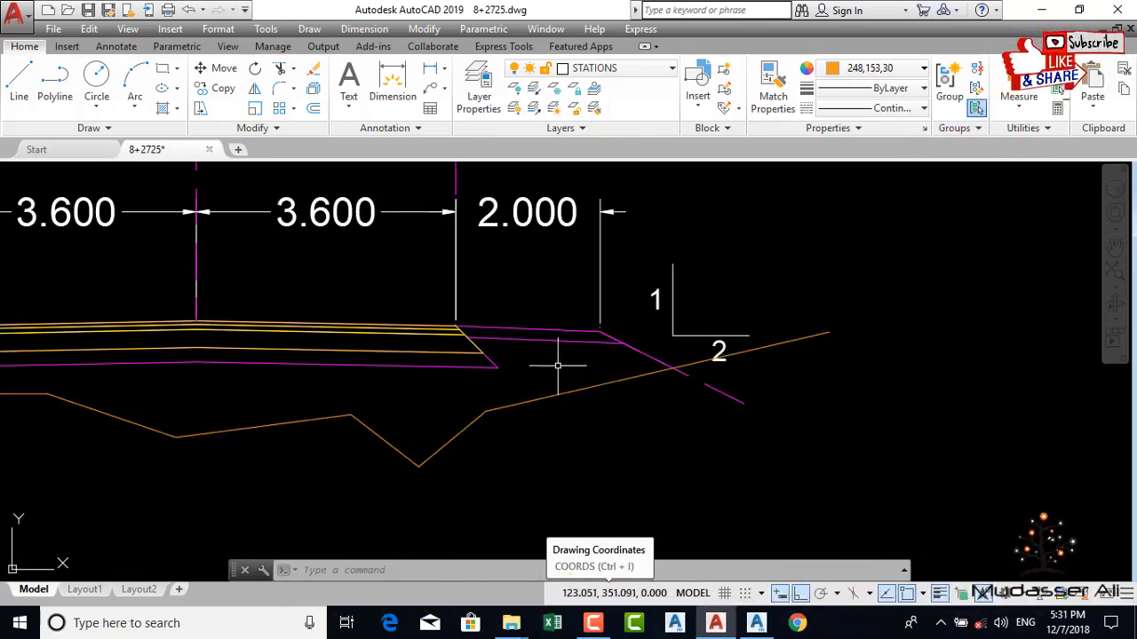
{"action": "middle_click_drag", "start_coordinate": [559, 363], "coordinate": [597, 364]}
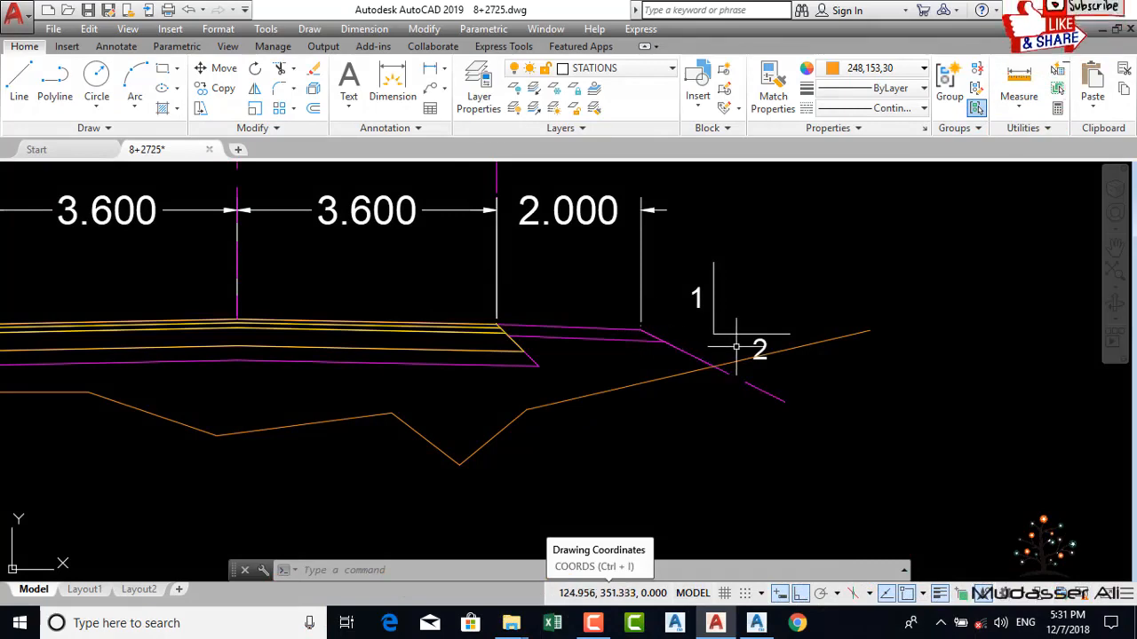
{"action": "middle_click_drag", "start_coordinate": [732, 346], "coordinate": [617, 353]}
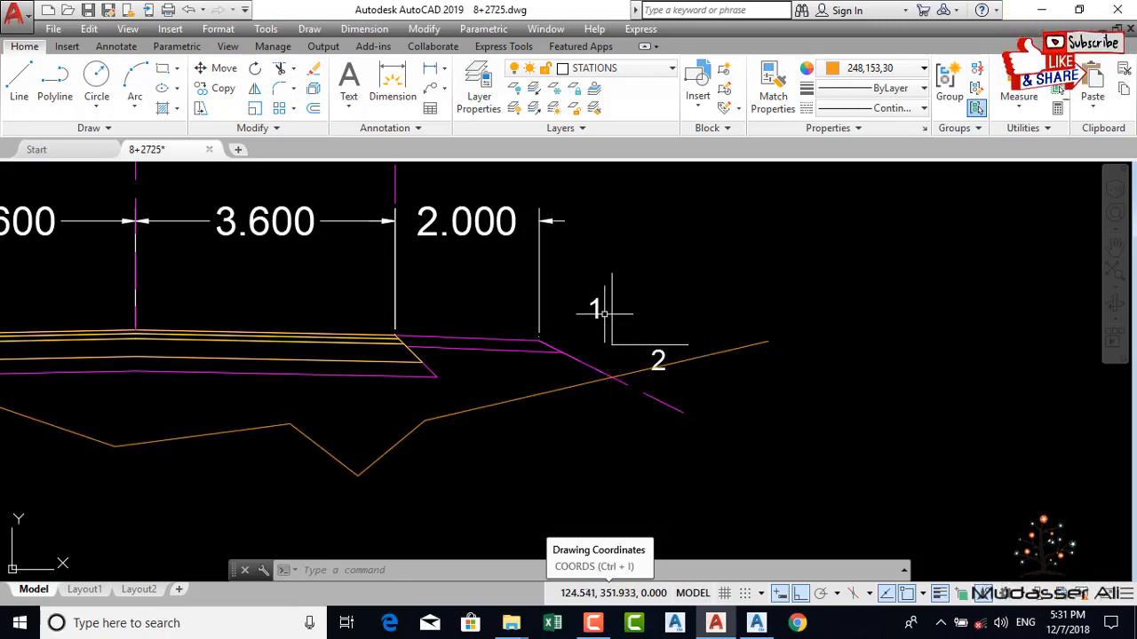
{"action": "scroll", "coordinate": [663, 324], "scroll_direction": "down", "scroll_amount": 2}
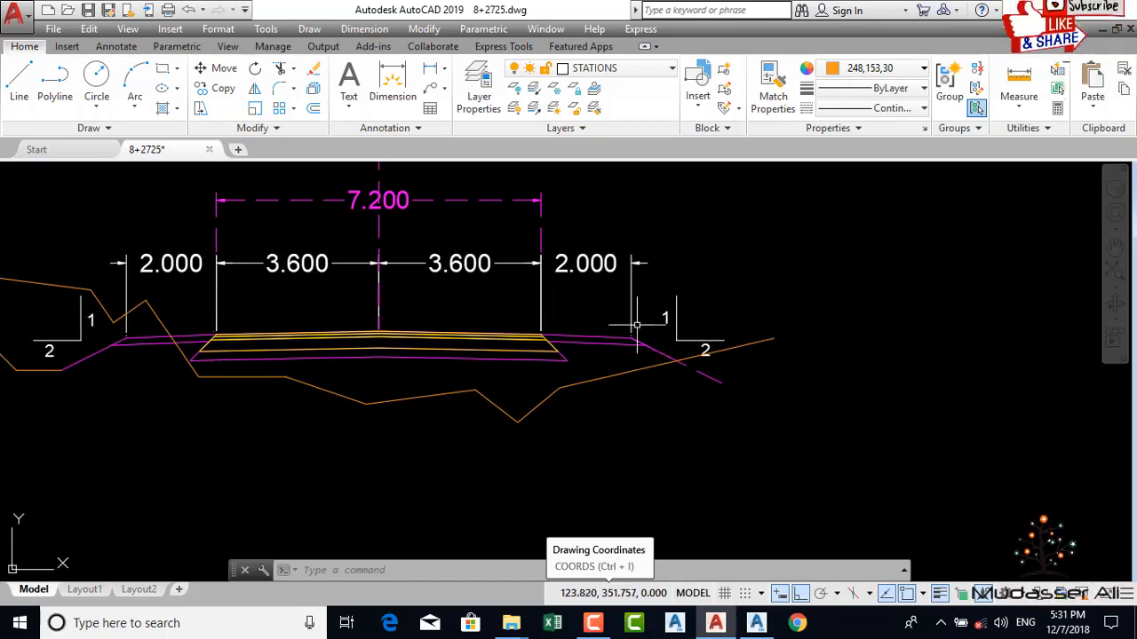
{"action": "scroll", "coordinate": [606, 336], "scroll_direction": "up", "scroll_amount": 4}
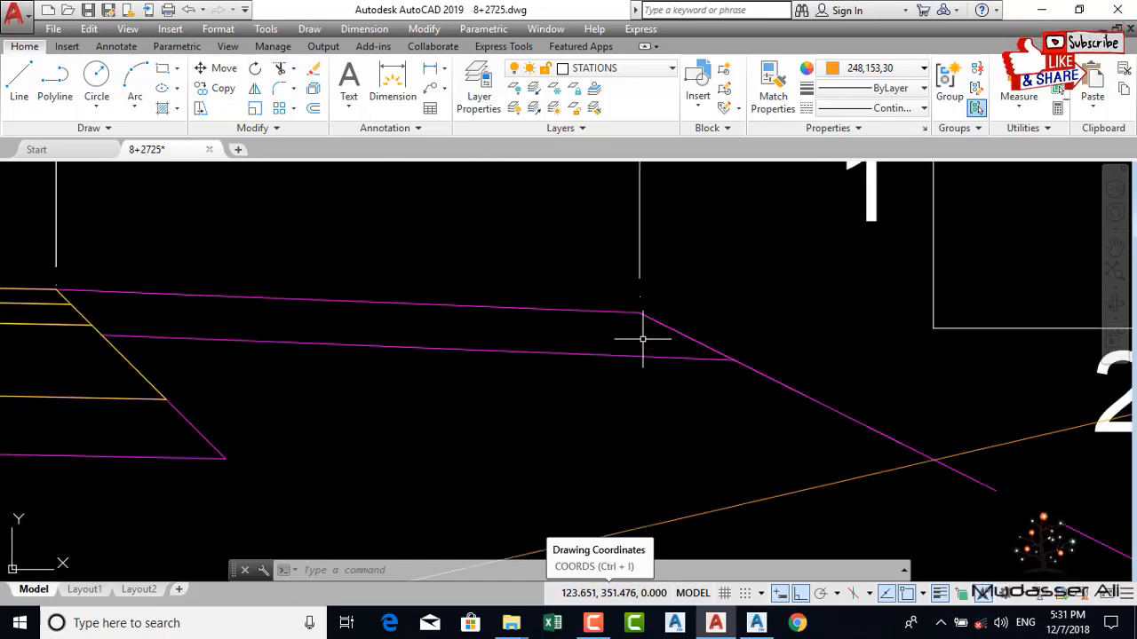
{"action": "left_click", "coordinate": [98, 84]}
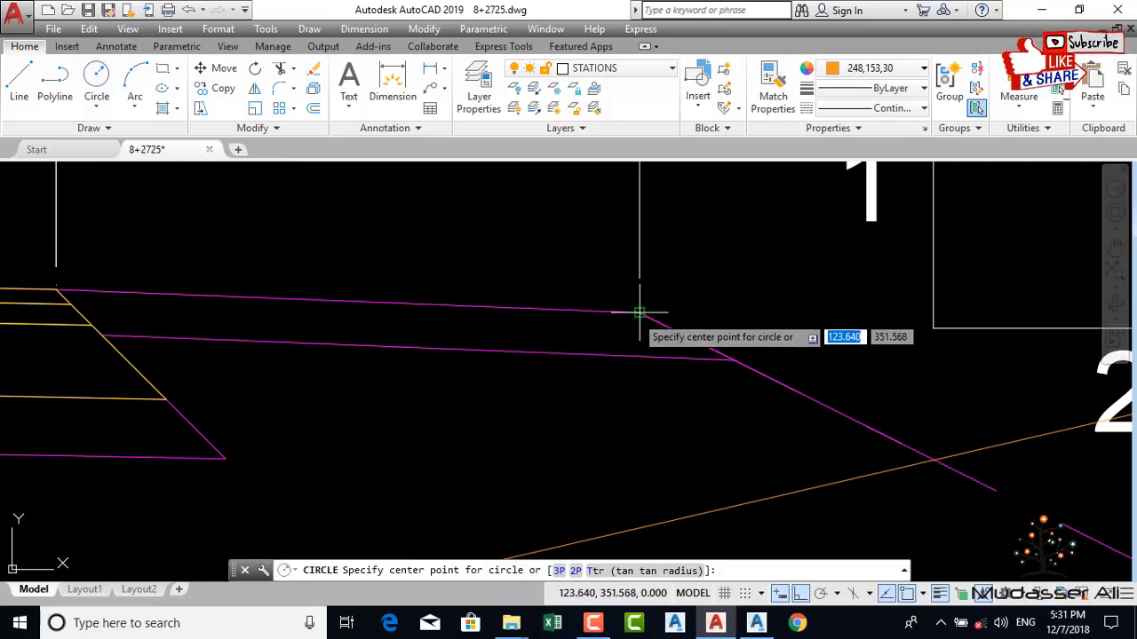
{"action": "left_click", "coordinate": [640, 314]}
{"action": "left_click", "coordinate": [635, 318]}
Step: Add a vertical linear dimension from the circled shoulder point down to the existing ground line
{"action": "scroll", "coordinate": [595, 244], "scroll_direction": "down", "scroll_amount": 2}
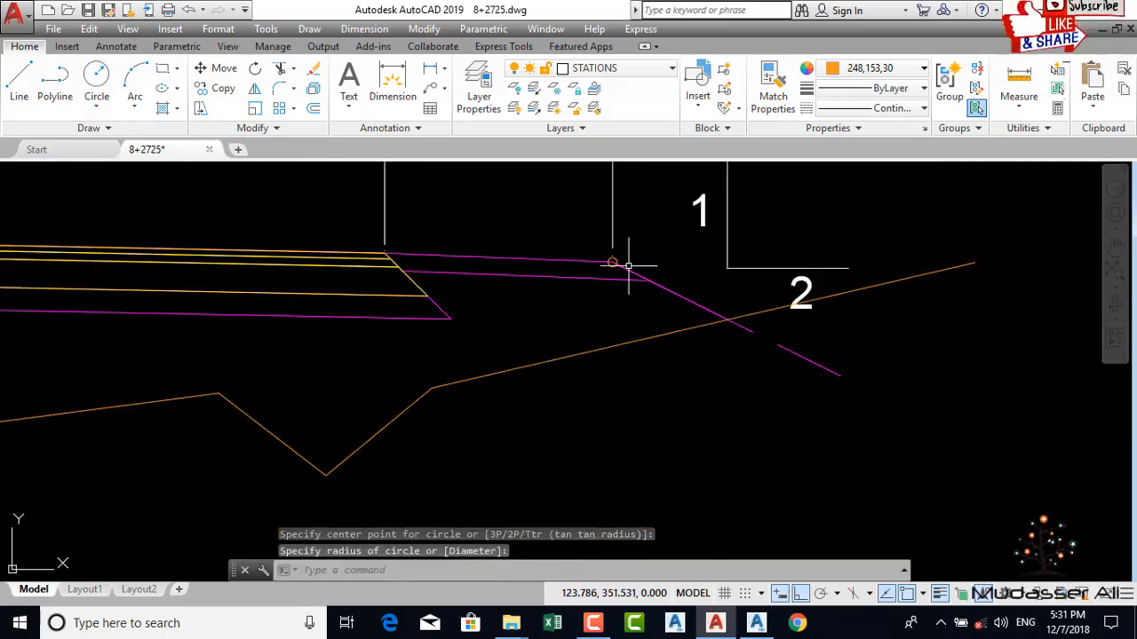
{"action": "left_click", "coordinate": [430, 68]}
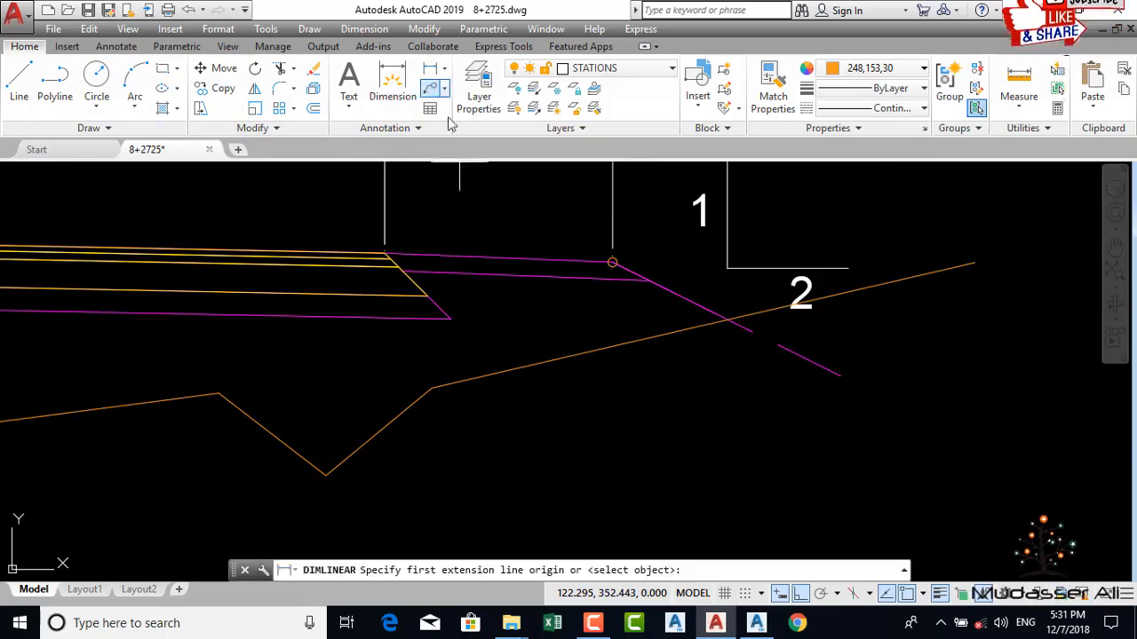
{"action": "left_click", "coordinate": [613, 262]}
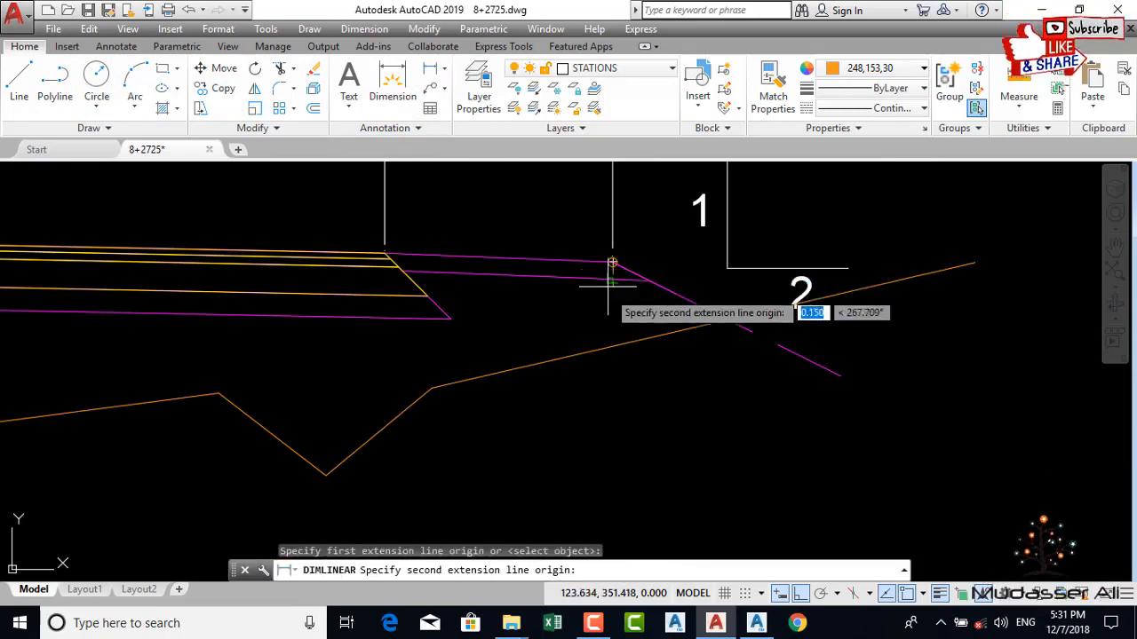
{"action": "left_click", "coordinate": [612, 346]}
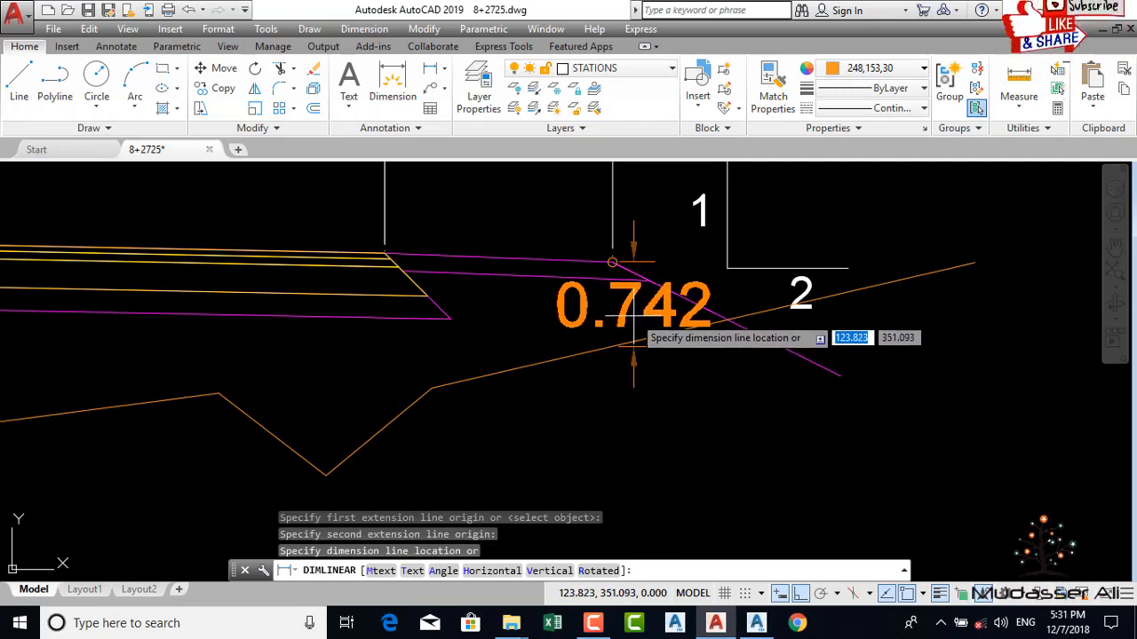
{"action": "left_click", "coordinate": [660, 321]}
Step: Examine the left shoulder, 1:2 side slope, ditch and cut line, and how the ground line runs below the road
{"action": "scroll", "coordinate": [660, 321], "scroll_direction": "down", "scroll_amount": 4}
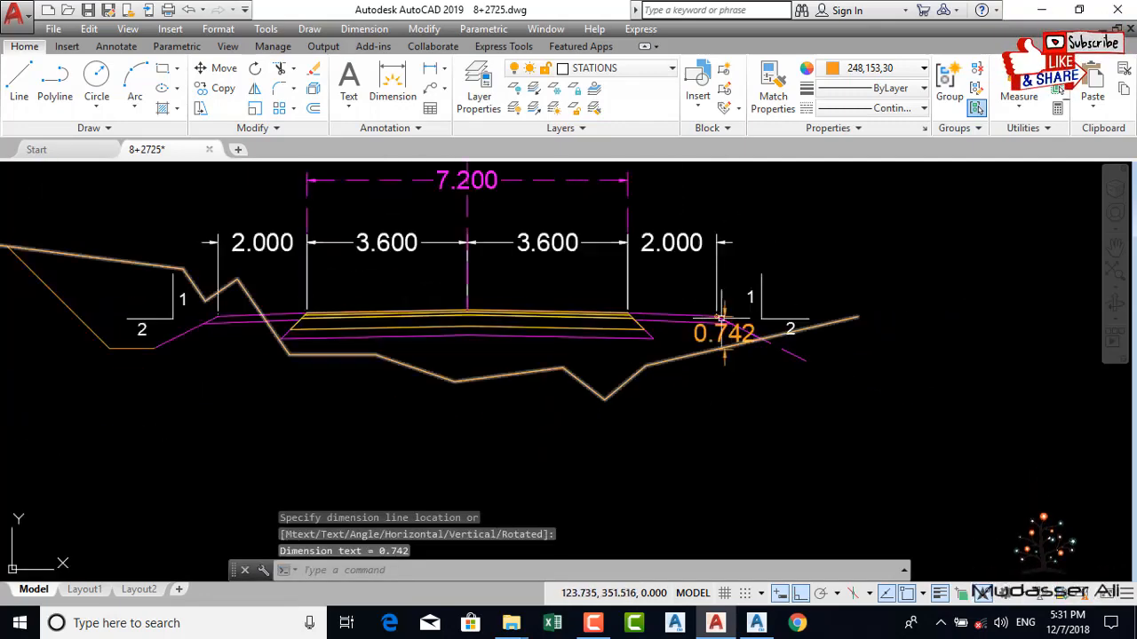
{"action": "middle_click_drag", "start_coordinate": [716, 321], "coordinate": [868, 401]}
{"action": "middle_click_drag", "start_coordinate": [331, 401], "coordinate": [445, 392]}
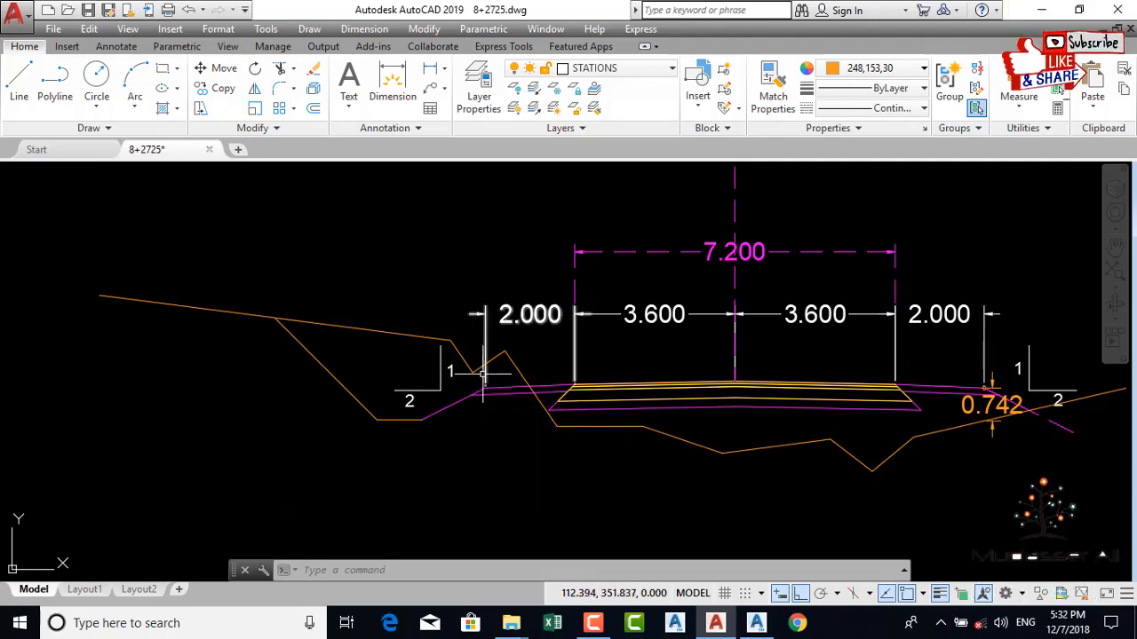
{"action": "mouse_move", "coordinate": [482, 367]}
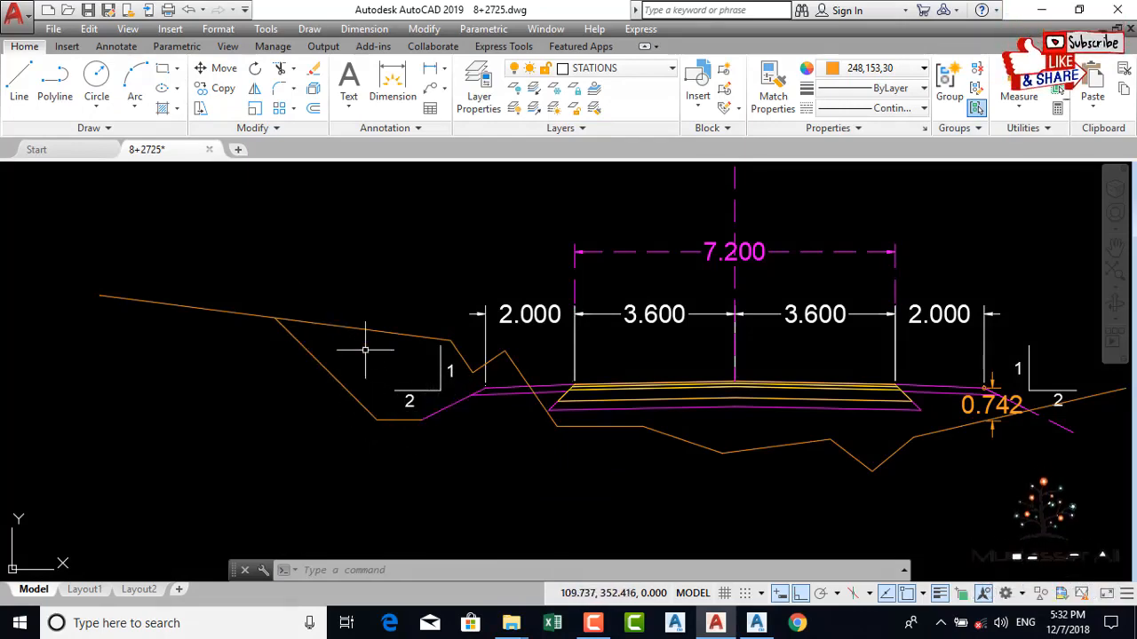
{"action": "middle_click_drag", "start_coordinate": [400, 393], "coordinate": [377, 334]}
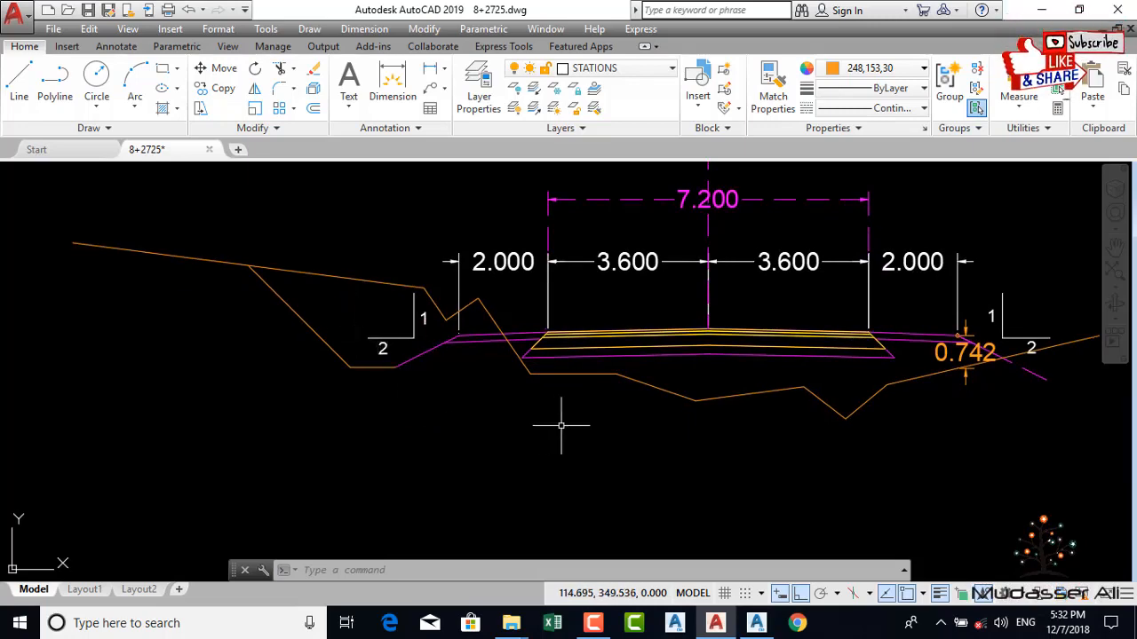
{"action": "mouse_move", "coordinate": [560, 426]}
{"action": "middle_mouse_down"}
{"action": "mouse_move", "coordinate": [456, 429]}
{"action": "mouse_move", "coordinate": [461, 421]}
{"action": "middle_mouse_up"}
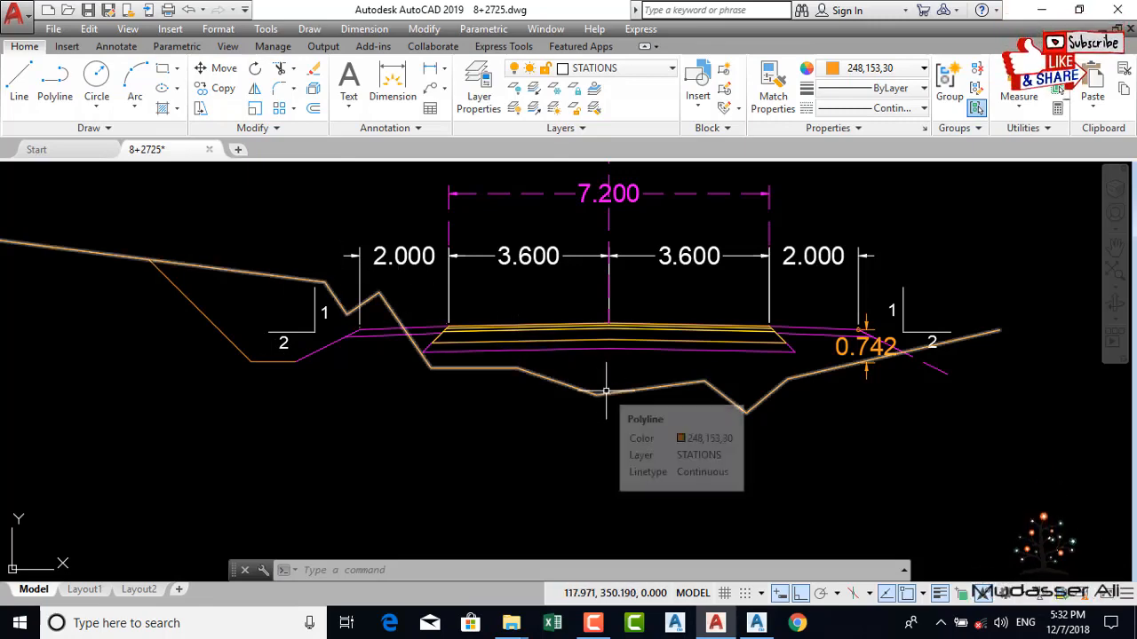
Step: Switch to Subassembly Composer and add a point after Start in the flowchart, at zero offset from the origin
{"action": "left_click", "coordinate": [756, 622]}
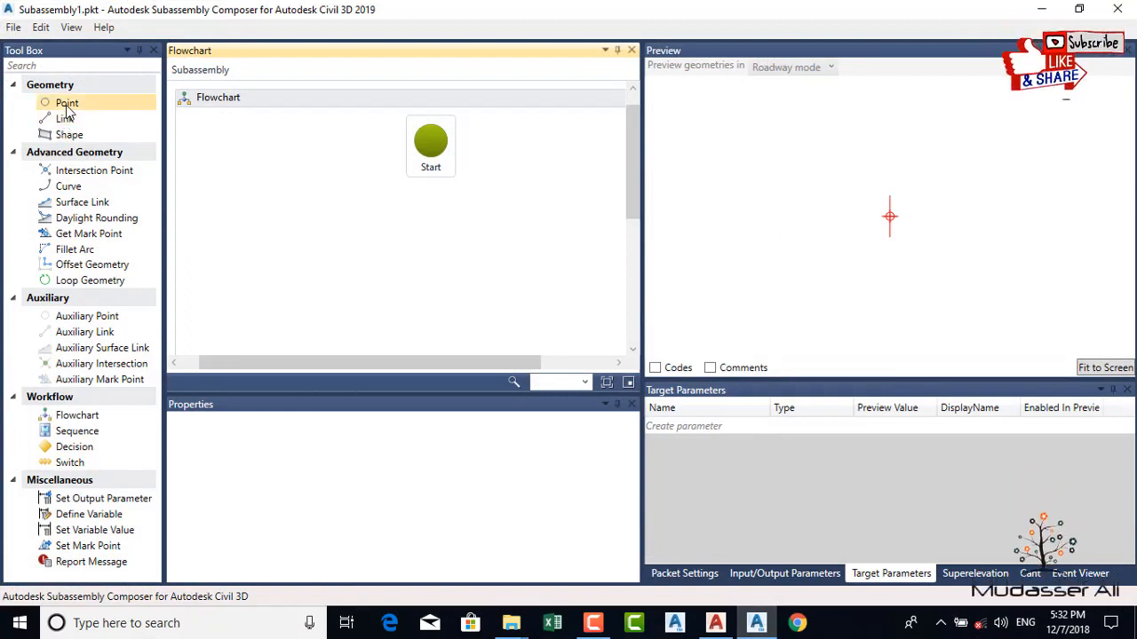
{"action": "left_click_drag", "start_coordinate": [66, 104], "coordinate": [330, 267]}
{"action": "left_click_drag", "start_coordinate": [463, 208], "coordinate": [427, 239]}
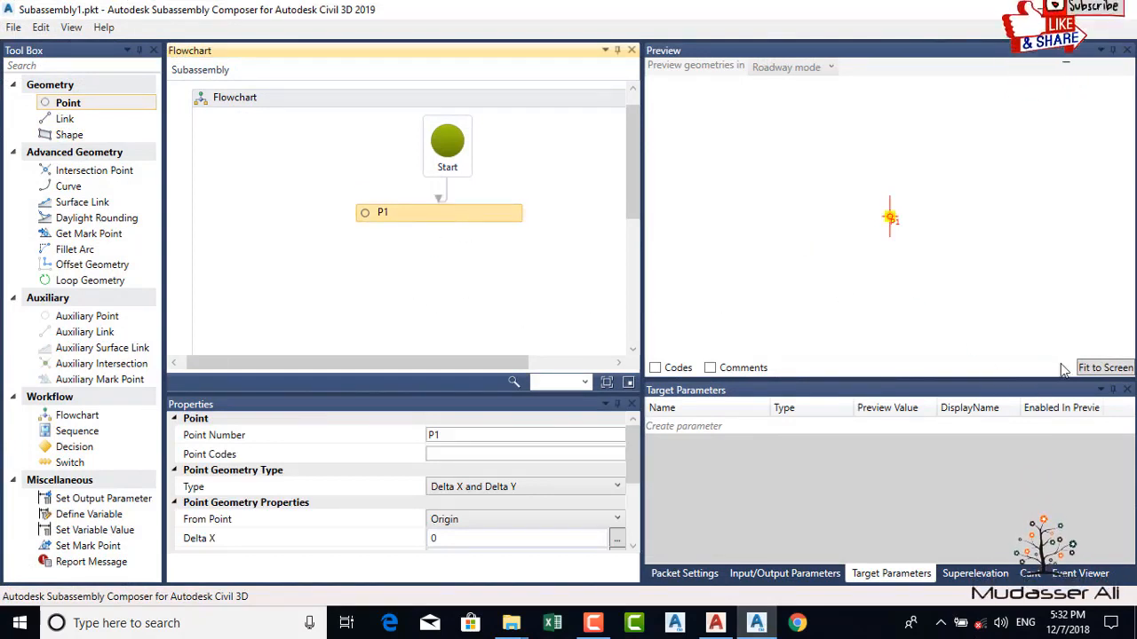
{"action": "left_click", "coordinate": [1090, 377]}
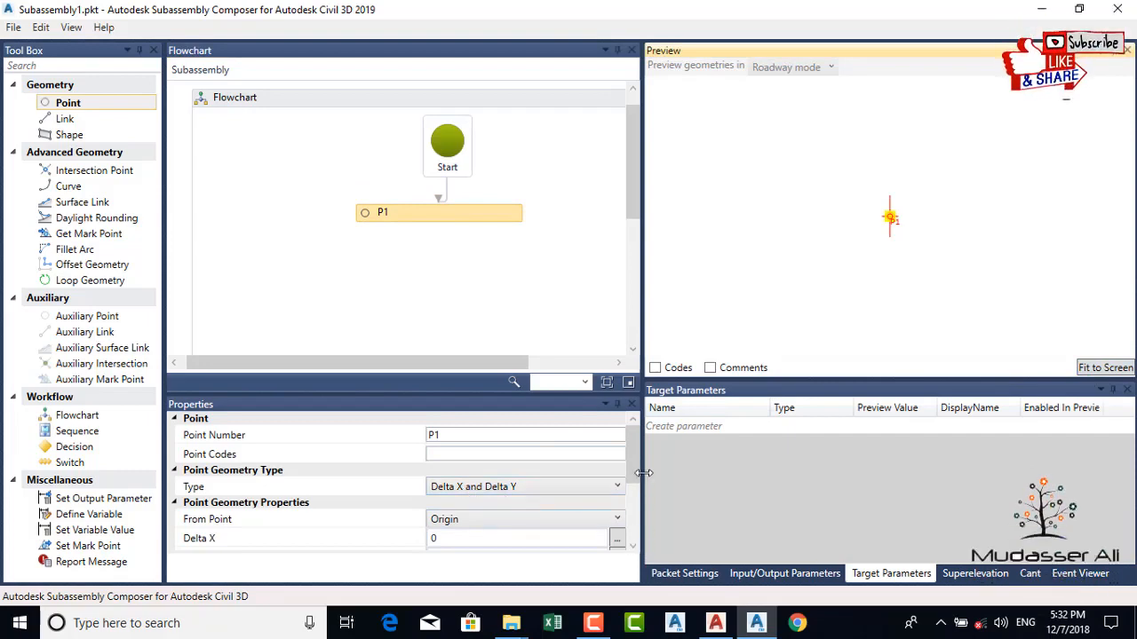
{"action": "scroll", "coordinate": [632, 492], "scroll_direction": "down", "scroll_amount": 2}
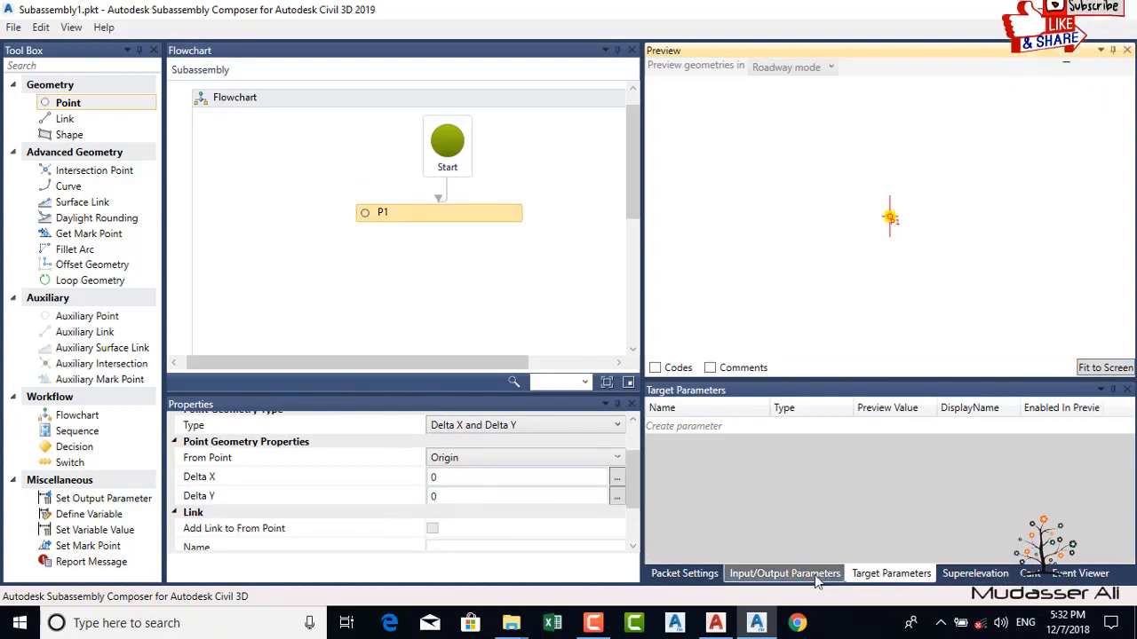
Step: Create a target parameter named eg with the type Surface
{"action": "left_click", "coordinate": [688, 428]}
{"action": "double_click", "coordinate": [737, 425]}
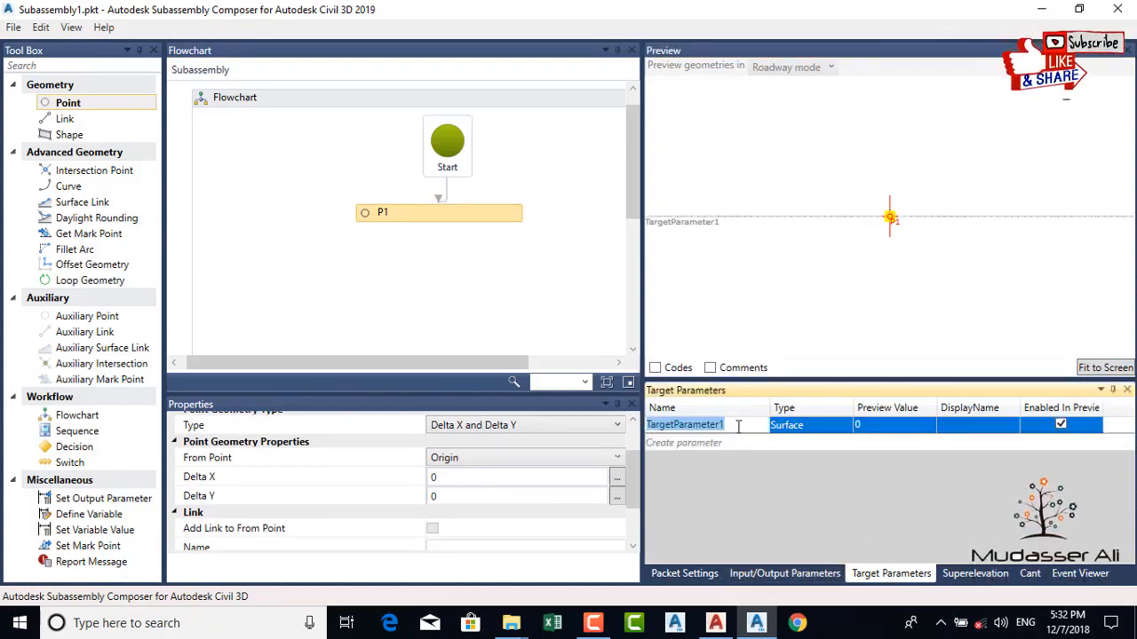
{"action": "key", "text": "BackSpace"}
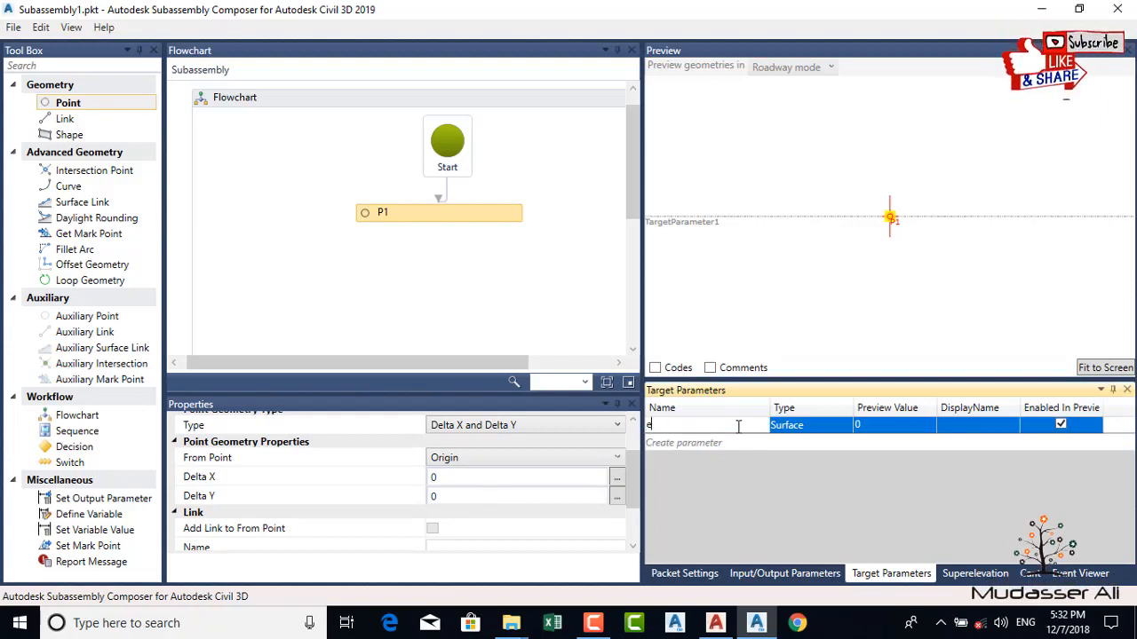
{"action": "type", "text": "eg"}
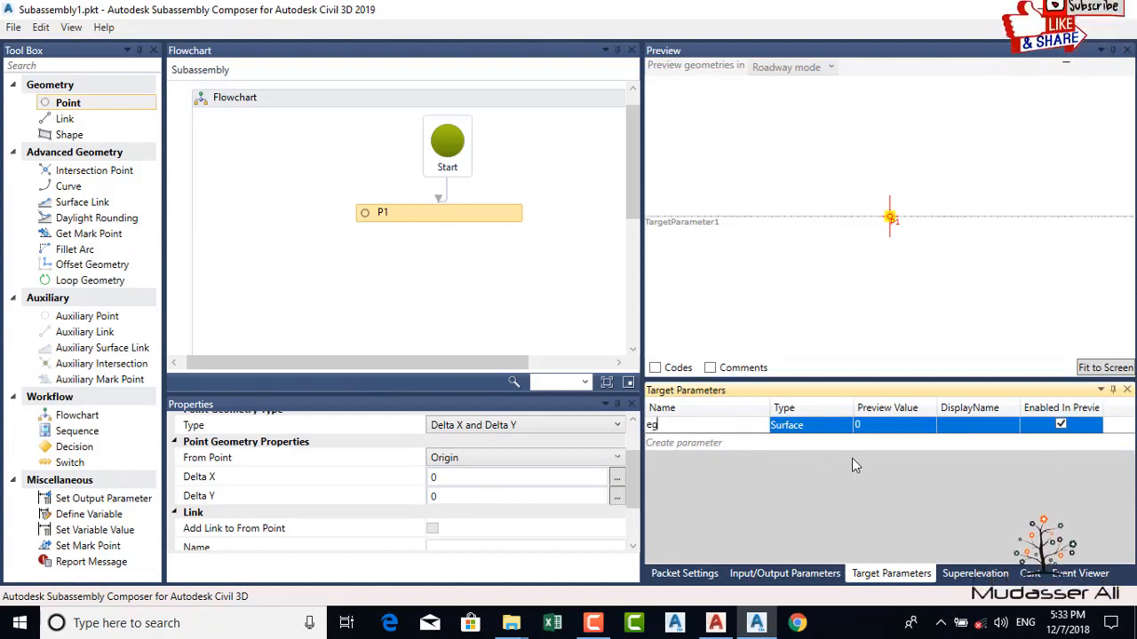
{"action": "left_click", "coordinate": [829, 430]}
{"action": "left_click", "coordinate": [828, 429]}
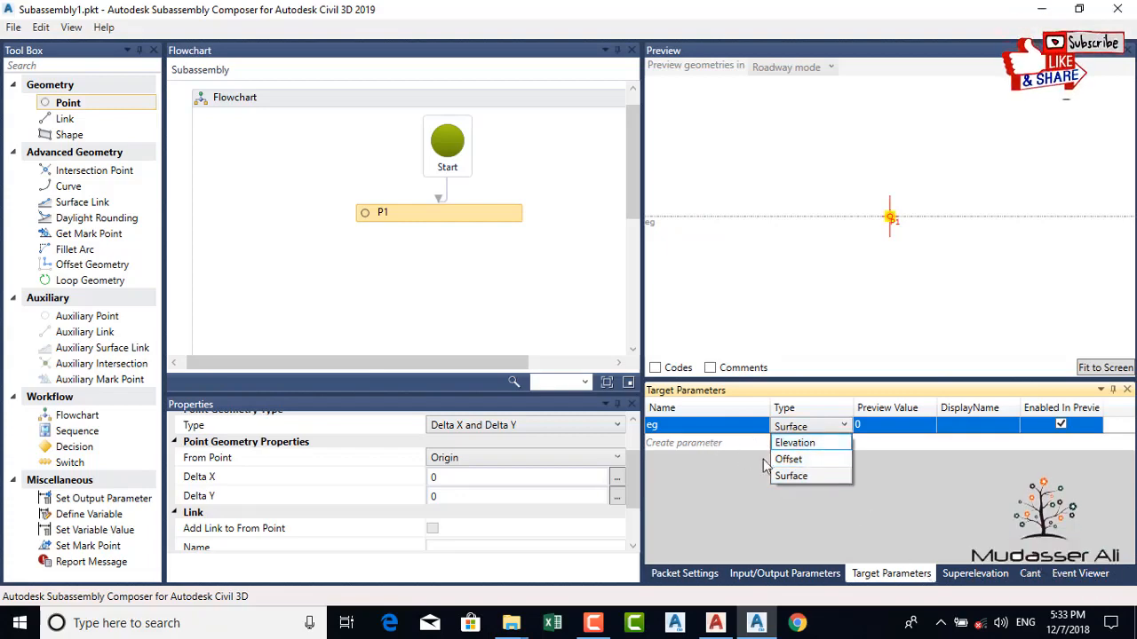
{"action": "left_click", "coordinate": [840, 428]}
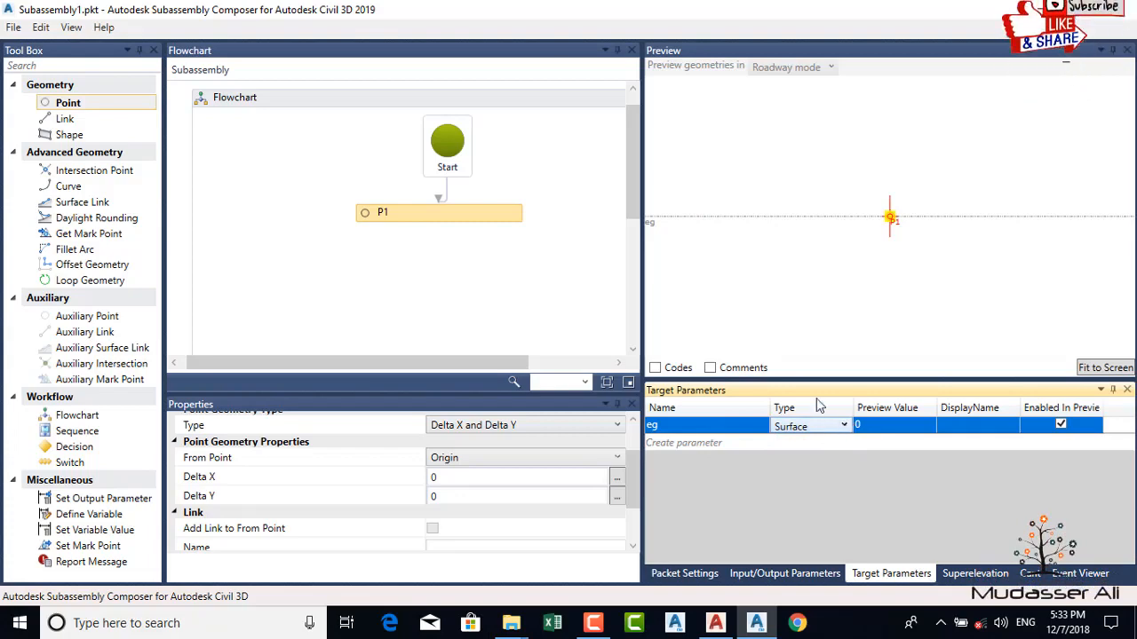
Step: Move the eg target surface line below the point in the preview, to a preview value of -94
{"action": "left_click", "coordinate": [663, 233]}
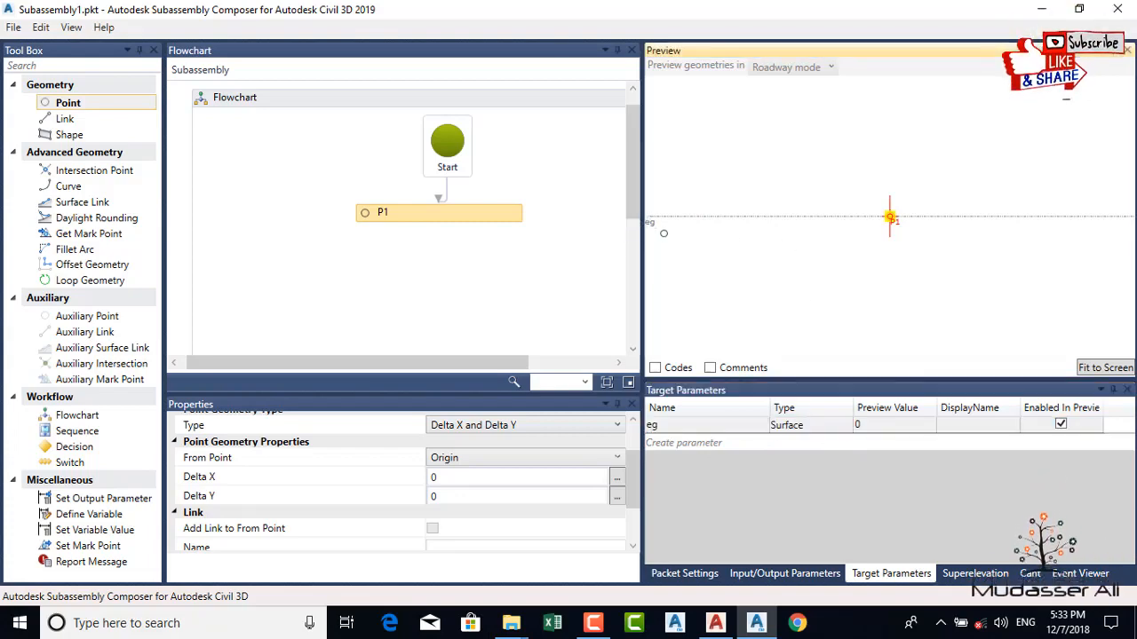
{"action": "left_click", "coordinate": [730, 288]}
{"action": "left_click_drag", "start_coordinate": [650, 223], "coordinate": [799, 293]}
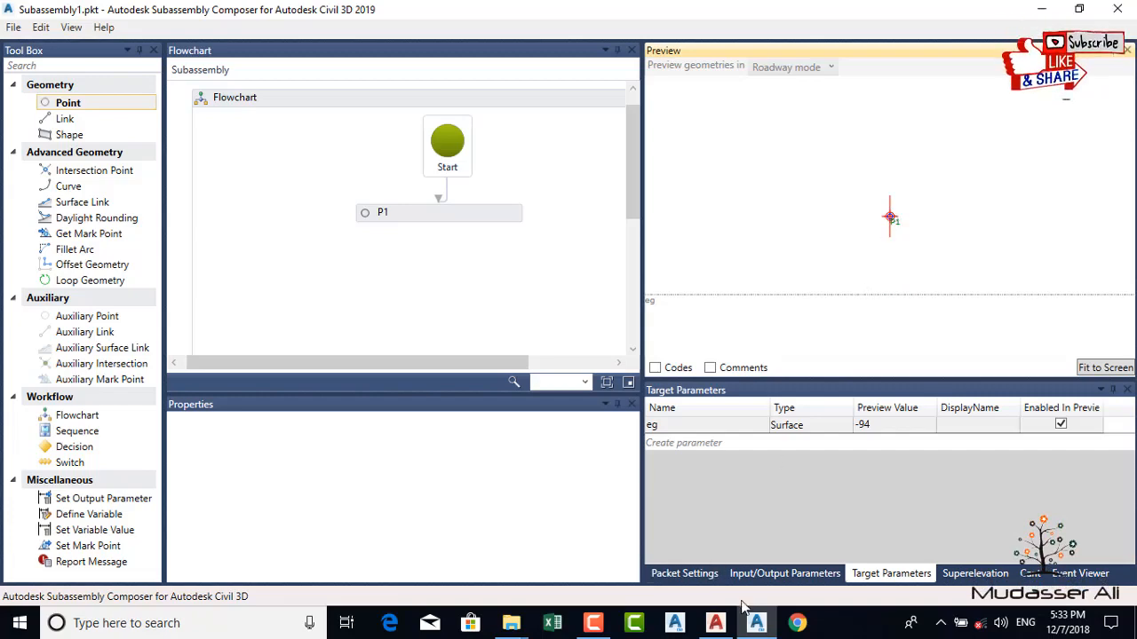
Step: Switch to AutoCAD, erase the vertical height dimension at the right shoulder edge, and return to Subassembly Composer
{"action": "left_click", "coordinate": [725, 623]}
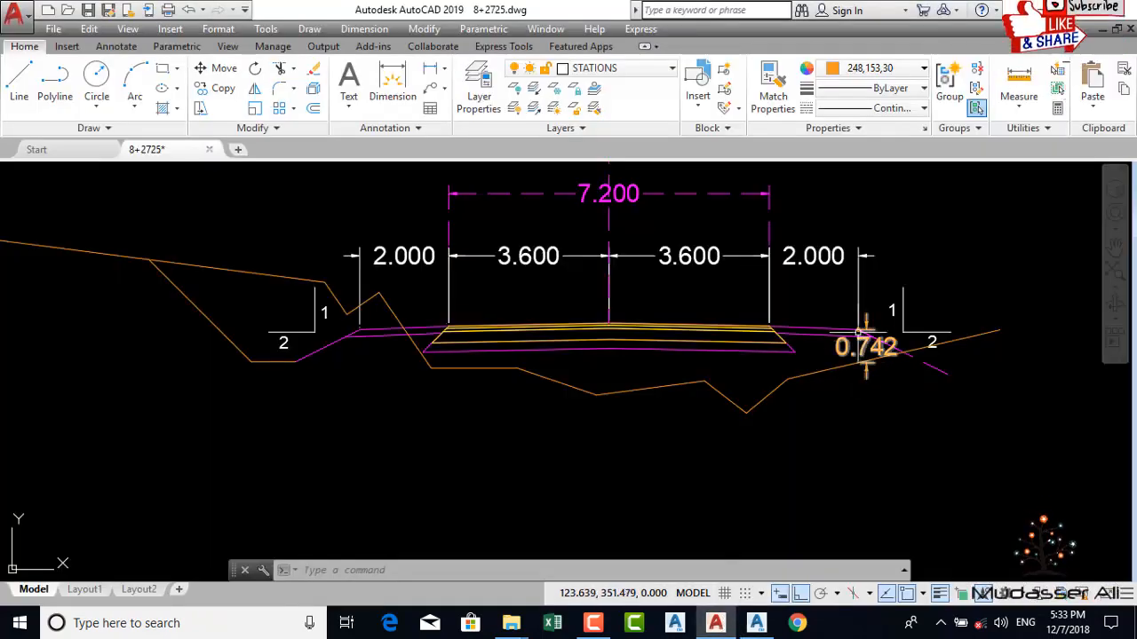
{"action": "scroll", "coordinate": [866, 346], "scroll_direction": "up", "scroll_amount": 4}
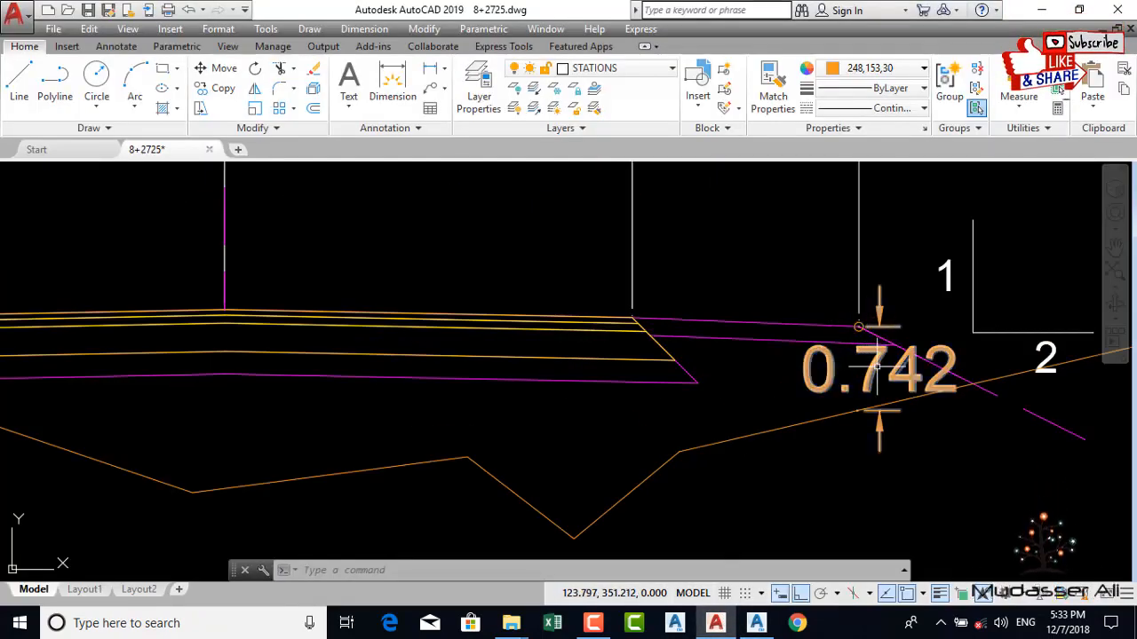
{"action": "left_click", "coordinate": [877, 366]}
{"action": "key", "text": "Delete"}
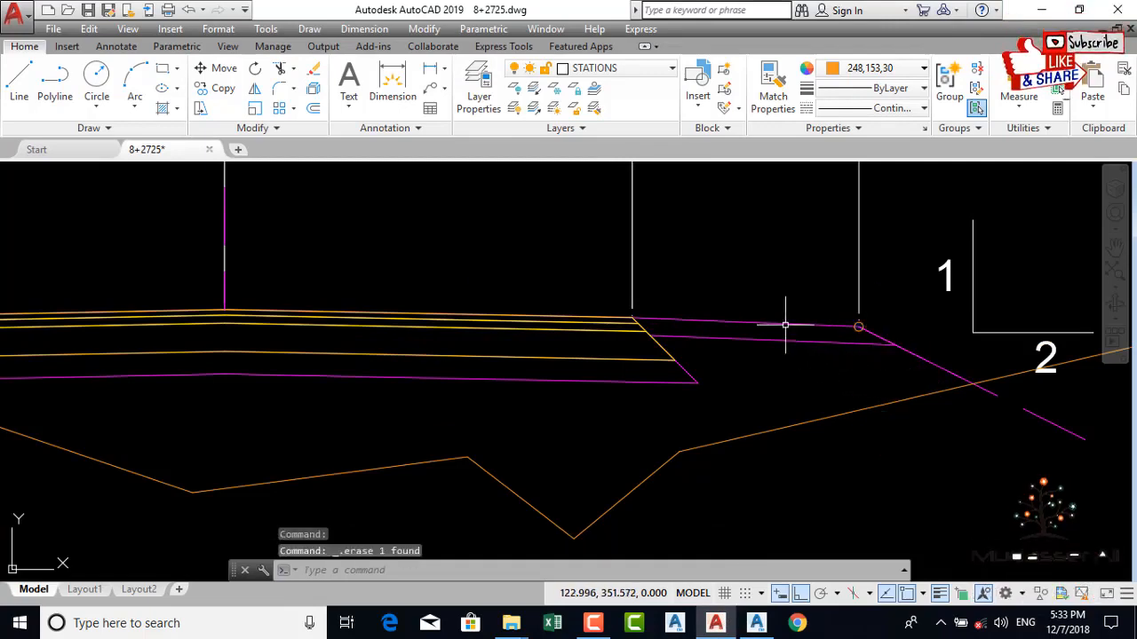
{"action": "left_click", "coordinate": [1041, 11]}
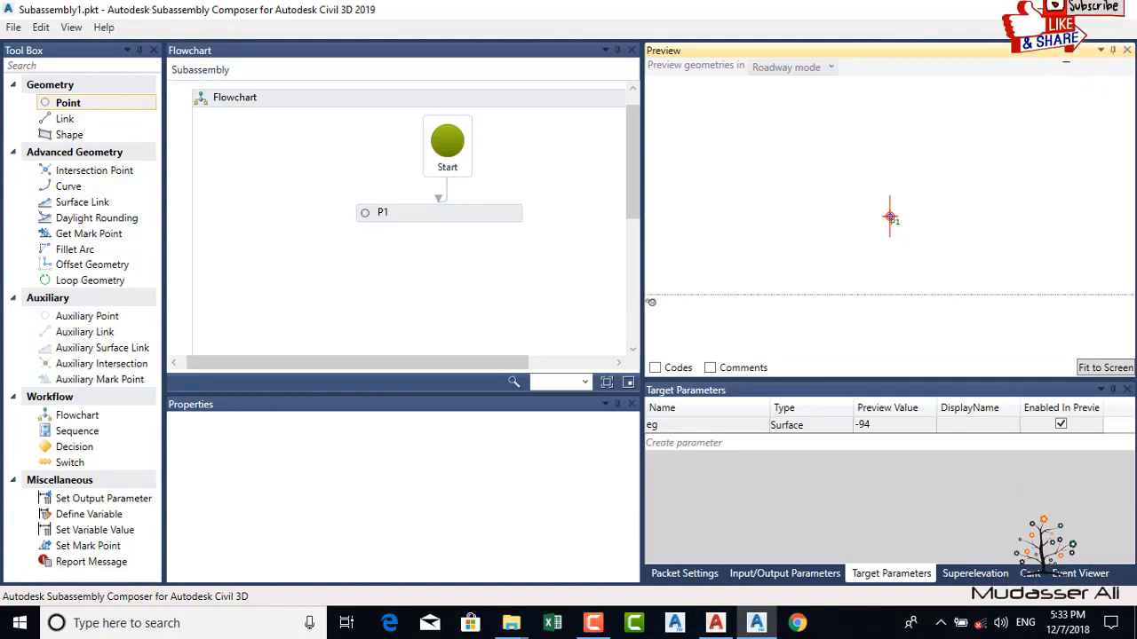
Step: Set the eg surface target's preview value to -1 and fit the preview to the screen
{"action": "left_click_drag", "start_coordinate": [673, 272], "coordinate": [683, 289]}
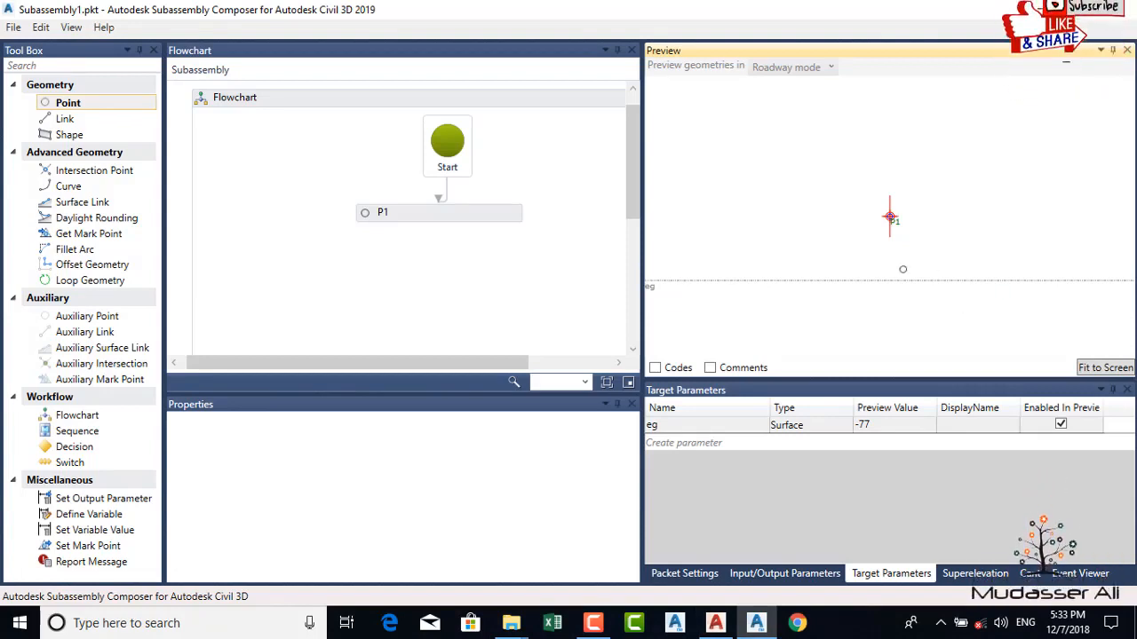
{"action": "scroll", "coordinate": [856, 257], "scroll_direction": "down", "scroll_amount": 1}
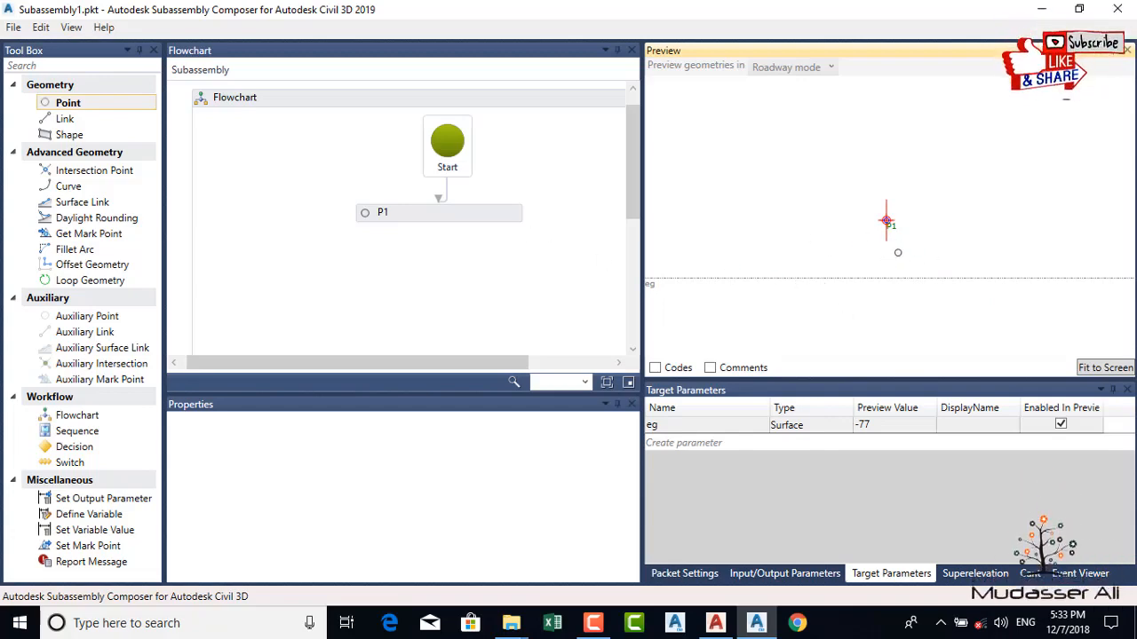
{"action": "left_click", "coordinate": [885, 430]}
{"action": "left_click", "coordinate": [887, 428]}
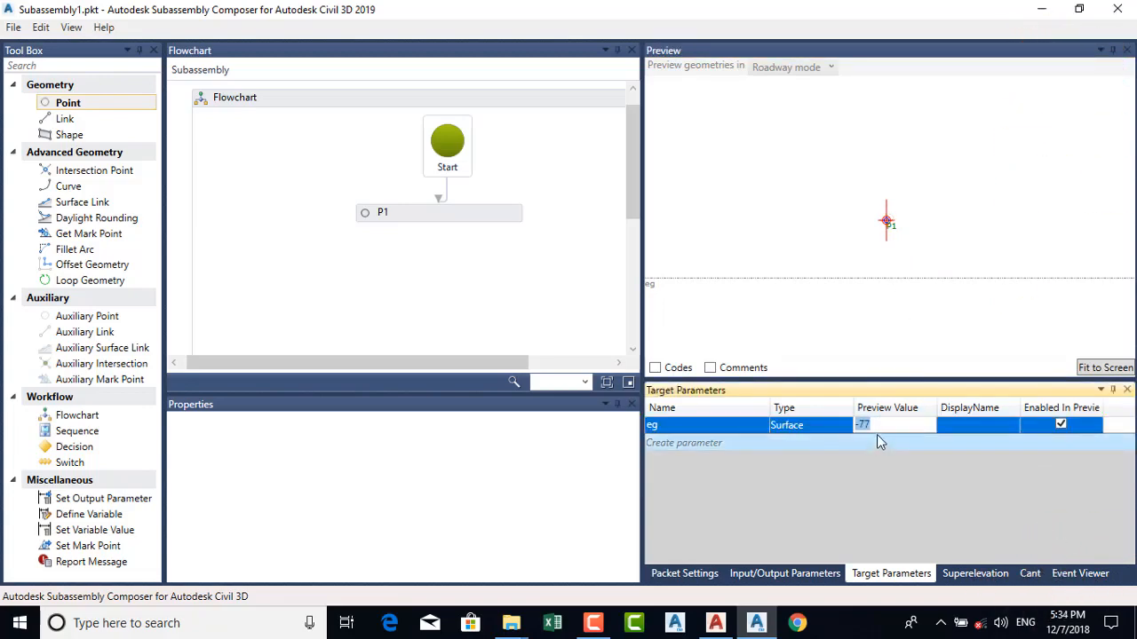
{"action": "type", "text": "-1"}
{"action": "key", "text": "Return"}
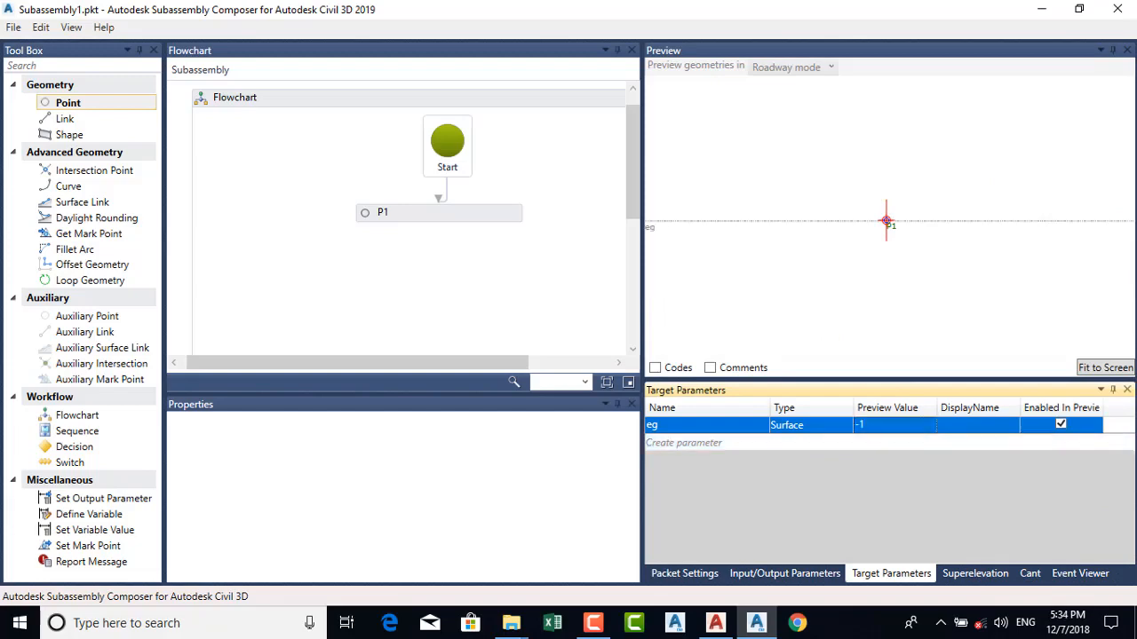
{"action": "left_click", "coordinate": [1098, 375]}
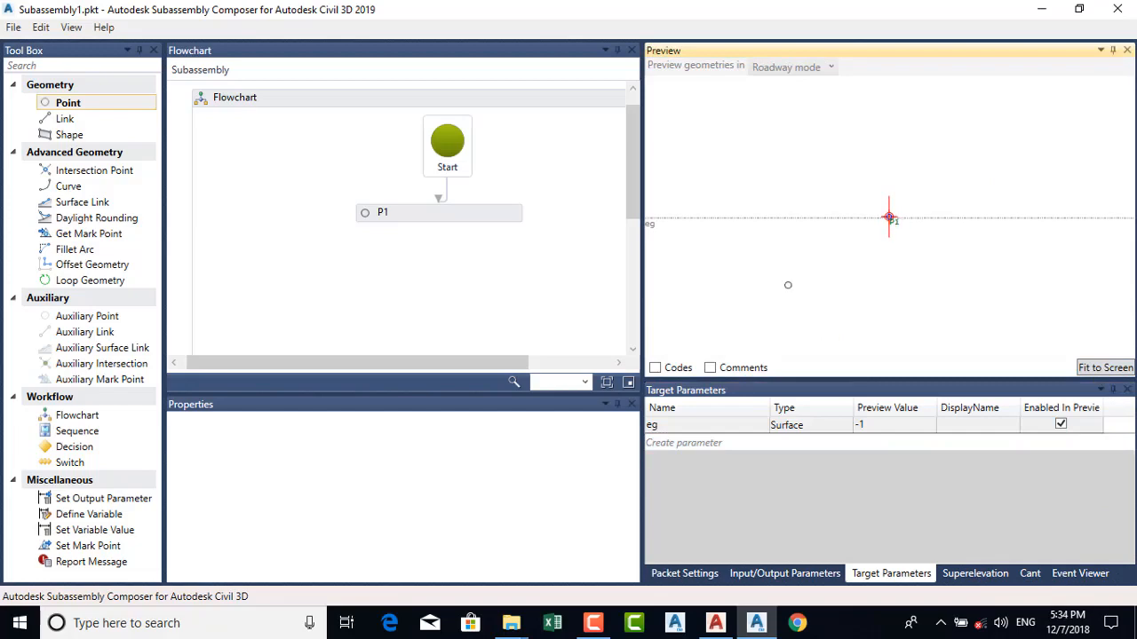
{"action": "left_click", "coordinate": [595, 625]}
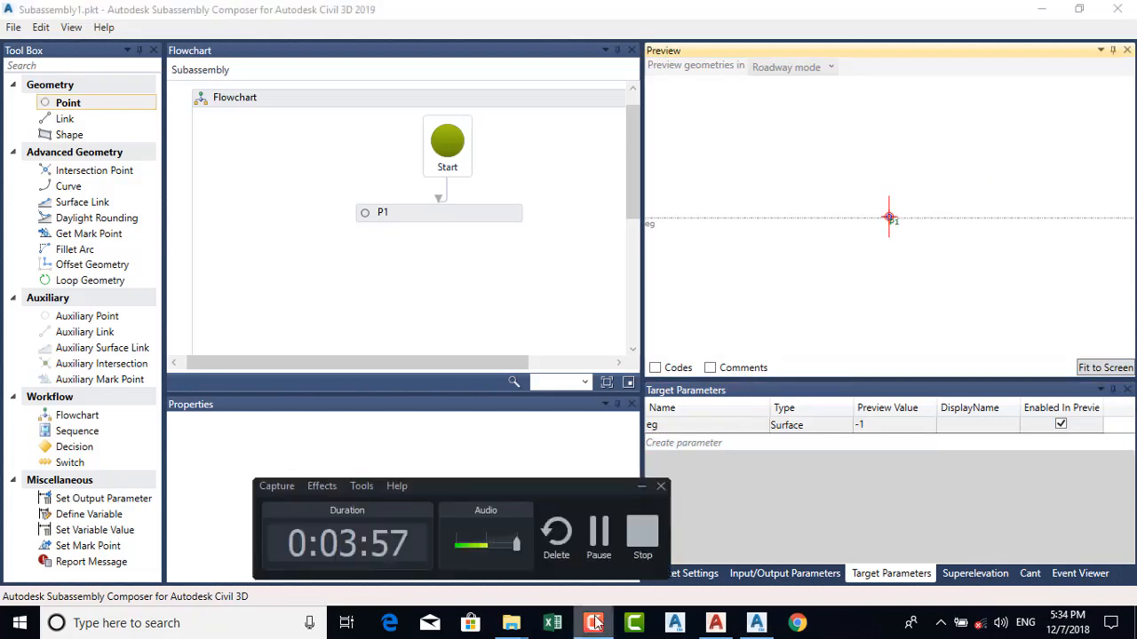
{"action": "left_click", "coordinate": [595, 625]}
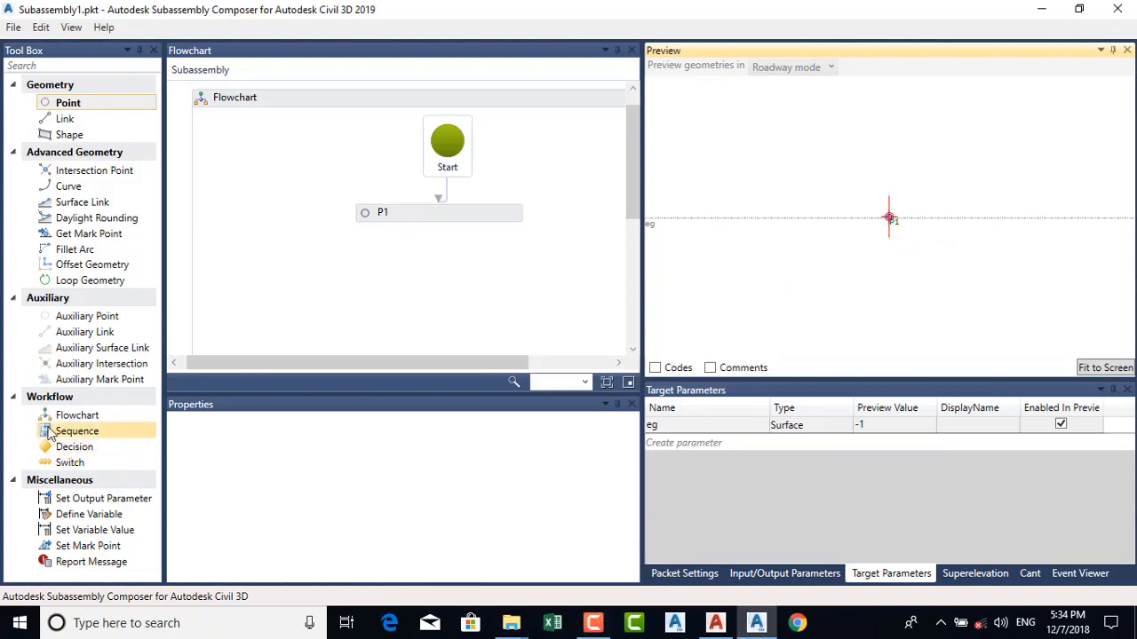
Step: Add a Decision to the flowchart below P1 and connect it to the point
{"action": "left_click", "coordinate": [80, 453]}
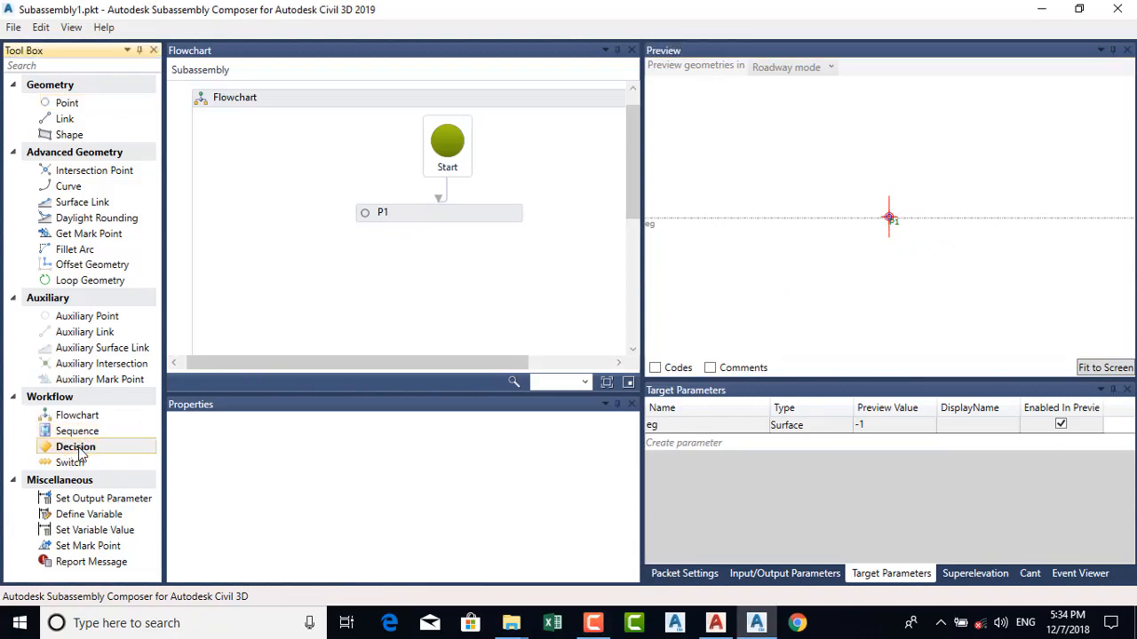
{"action": "left_click_drag", "start_coordinate": [96, 444], "coordinate": [348, 329]}
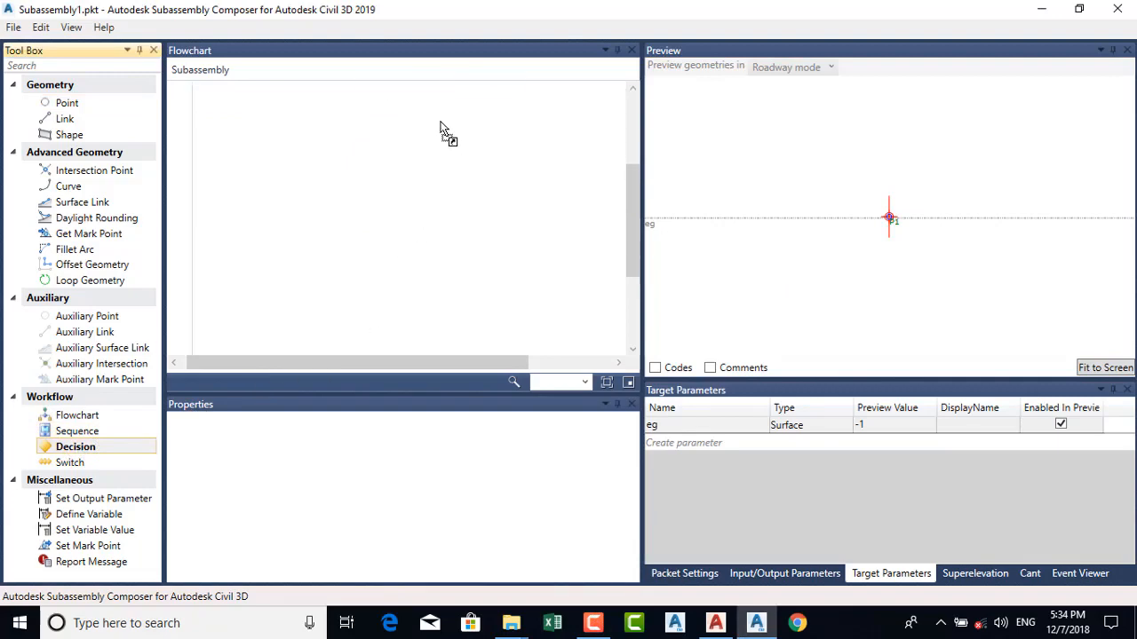
{"action": "left_click_drag", "start_coordinate": [442, 128], "coordinate": [439, 130]}
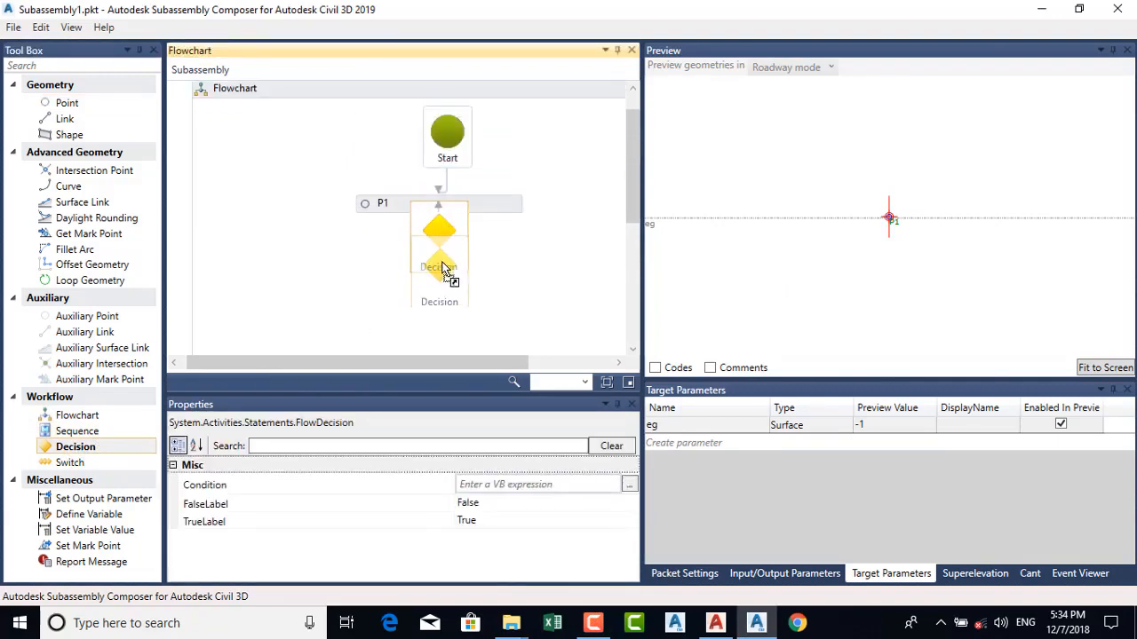
{"action": "left_click_drag", "start_coordinate": [435, 277], "coordinate": [435, 277]}
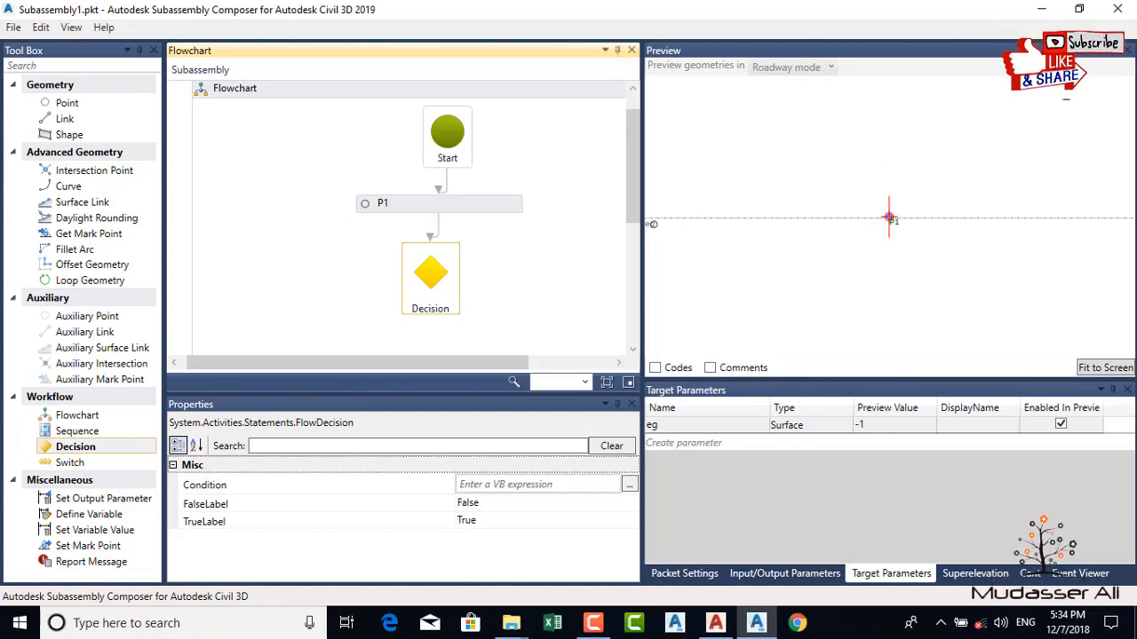
Step: Try to move the eg surface line in the preview to different levels below P1
{"action": "left_click_drag", "start_coordinate": [653, 224], "coordinate": [685, 285]}
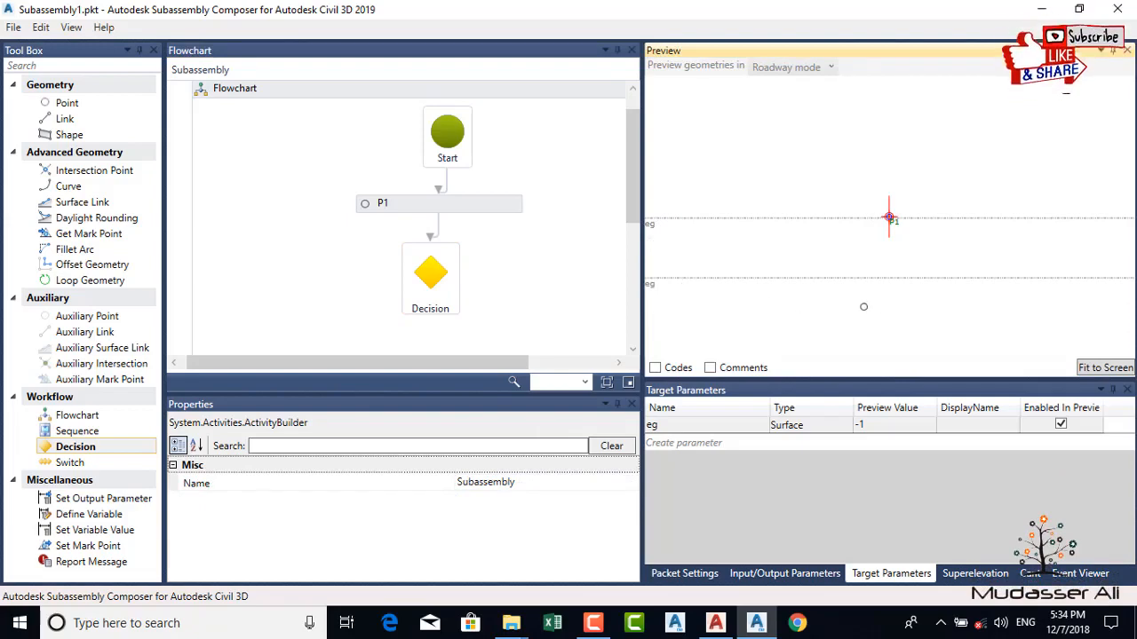
{"action": "left_click", "coordinate": [1094, 369]}
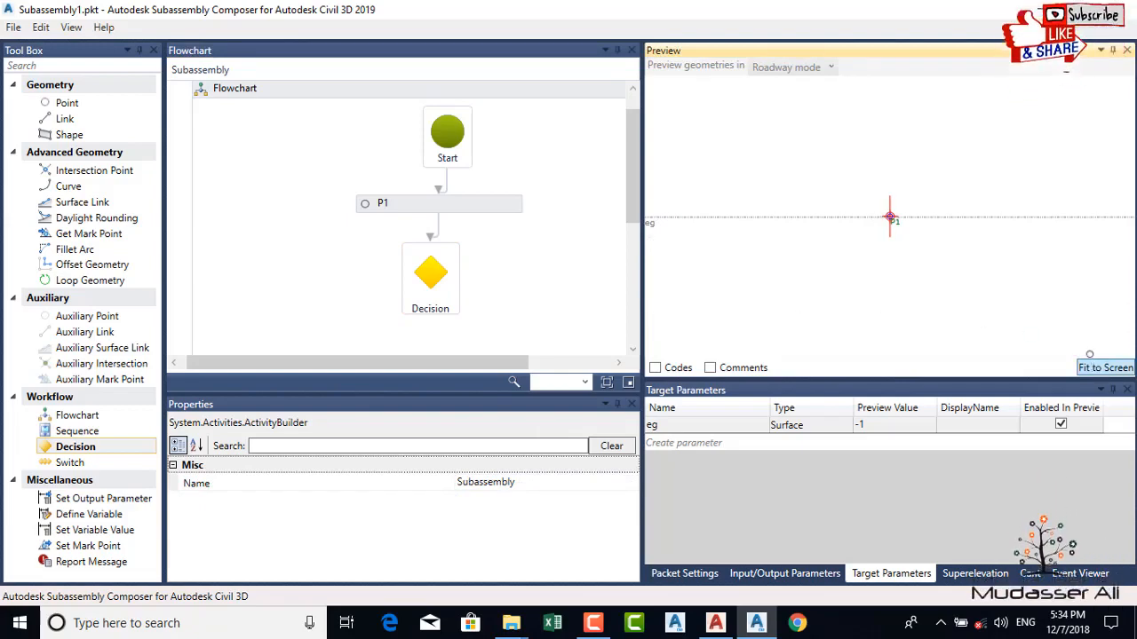
{"action": "left_click_drag", "start_coordinate": [649, 223], "coordinate": [935, 333]}
{"action": "left_click", "coordinate": [888, 425]}
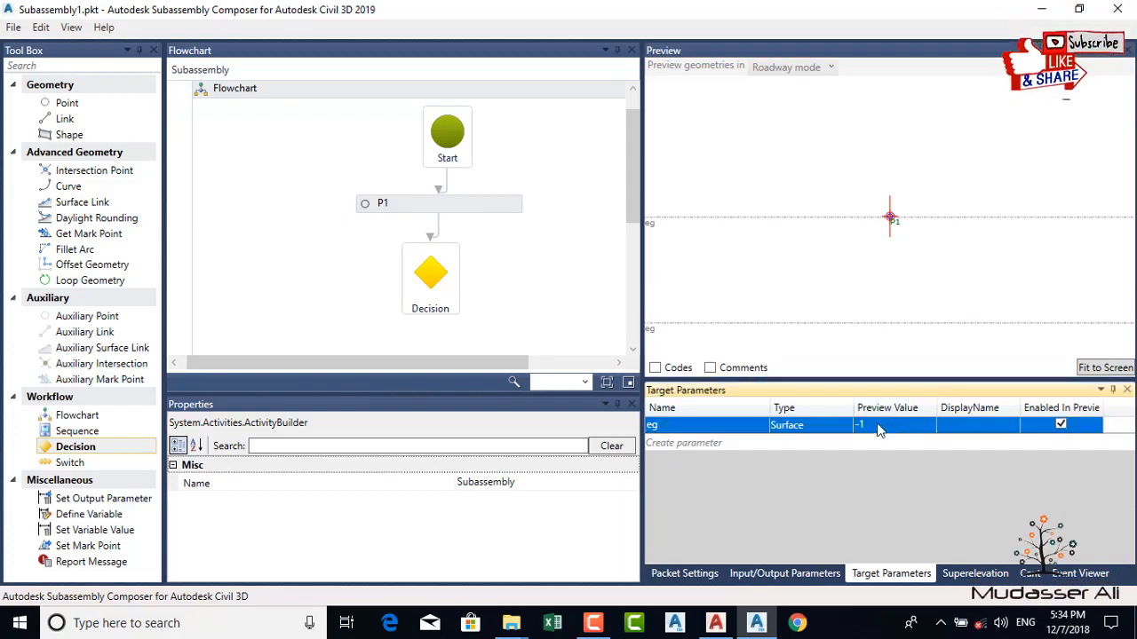
{"action": "left_click", "coordinate": [888, 425]}
{"action": "left_click_drag", "start_coordinate": [652, 328], "coordinate": [774, 338]}
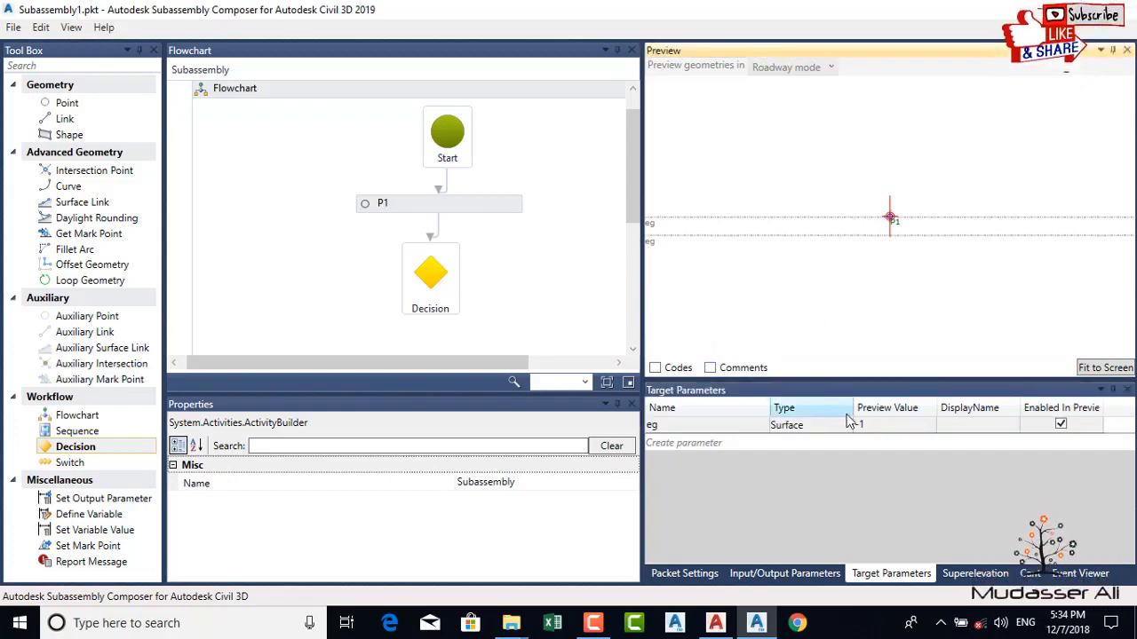
Step: Set the eg surface target's preview value to -10 and fit the preview to the screen
{"action": "double_click", "coordinate": [877, 425]}
{"action": "type", "text": "-"}
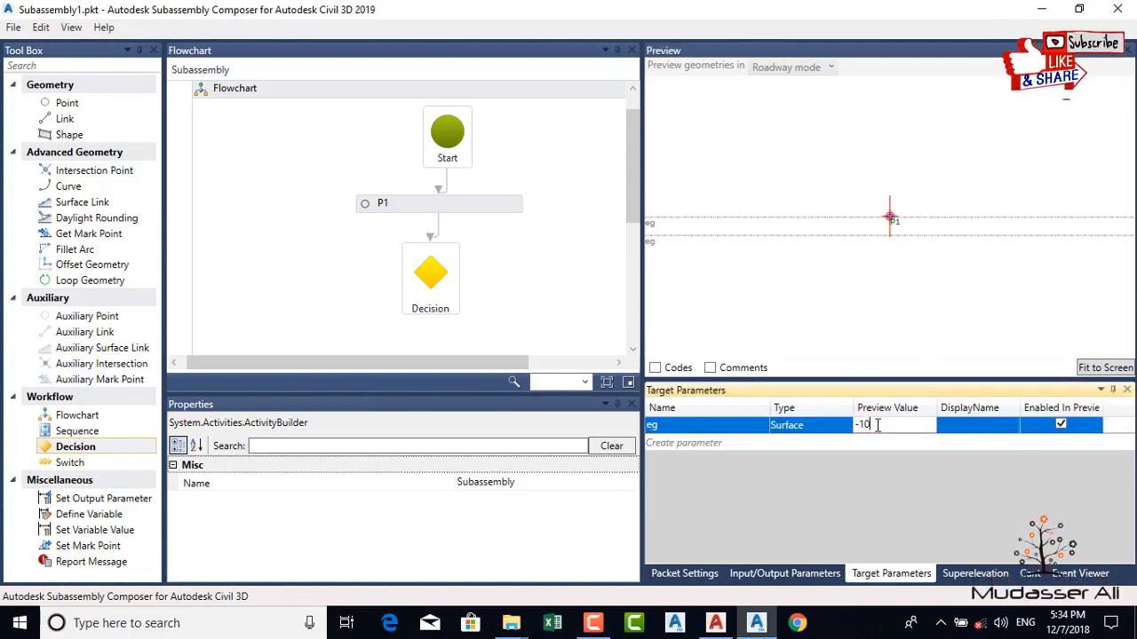
{"action": "key", "text": "Return"}
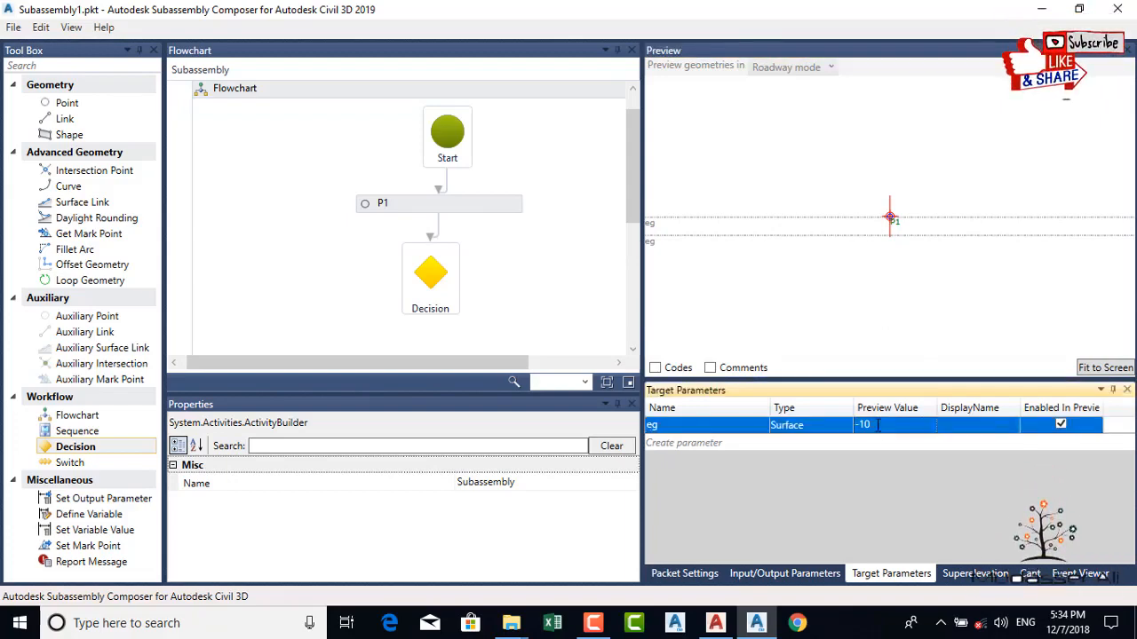
{"action": "left_click", "coordinate": [1092, 371]}
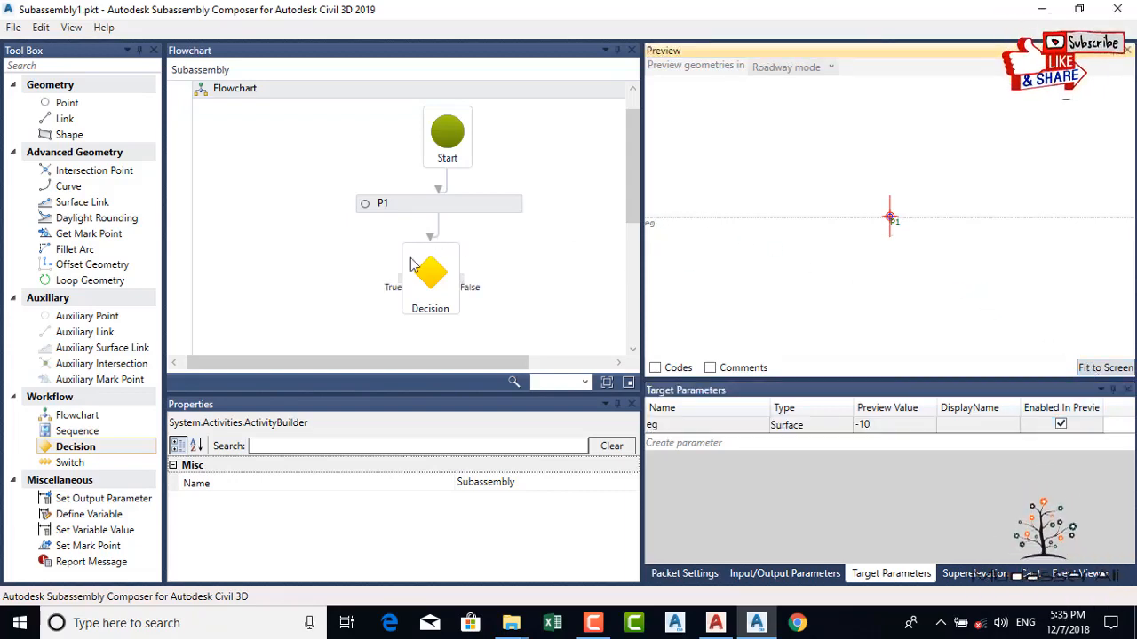
Step: Set the Decision's condition to p1.distancetosurface(eg)>0 and copy the expression
{"action": "left_click", "coordinate": [433, 275]}
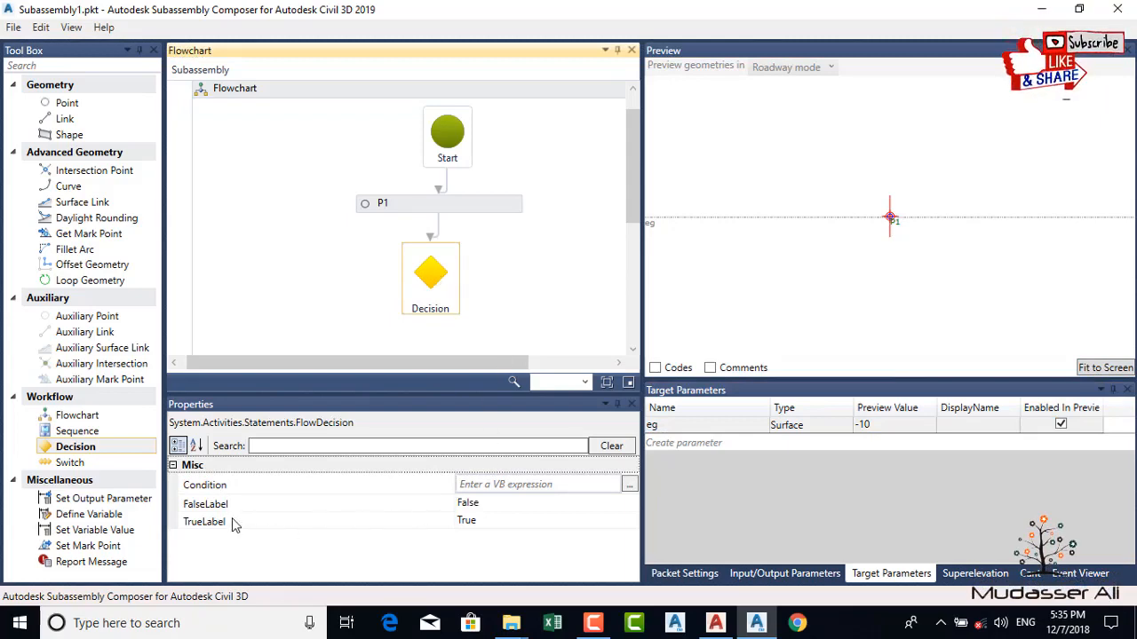
{"action": "left_click", "coordinate": [485, 523]}
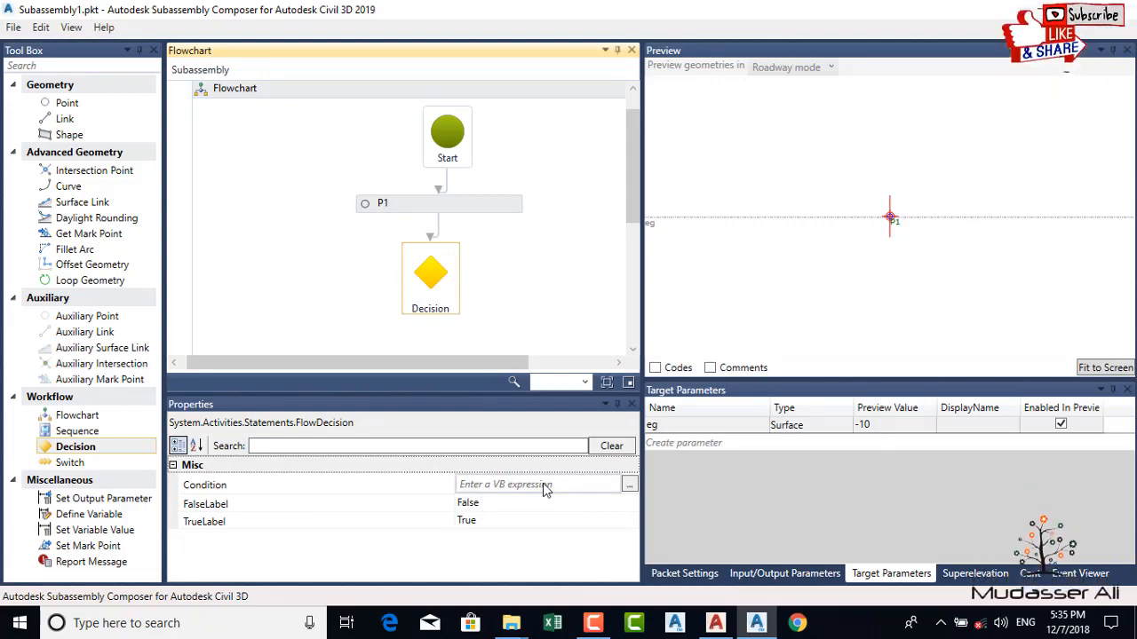
{"action": "left_click", "coordinate": [545, 484]}
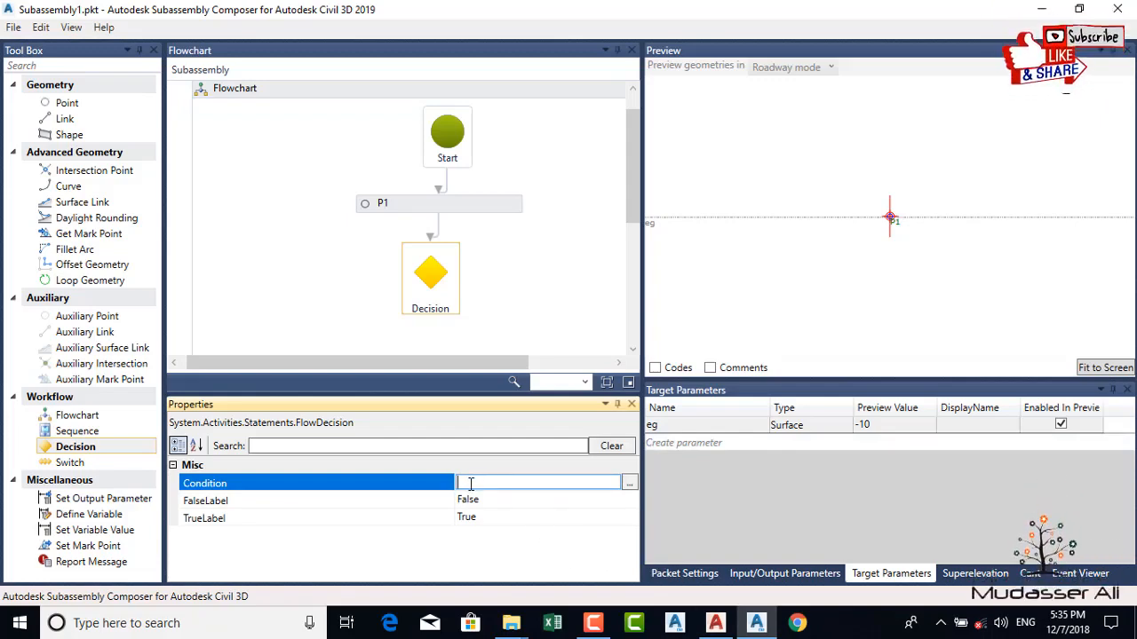
{"action": "type", "text": "p"}
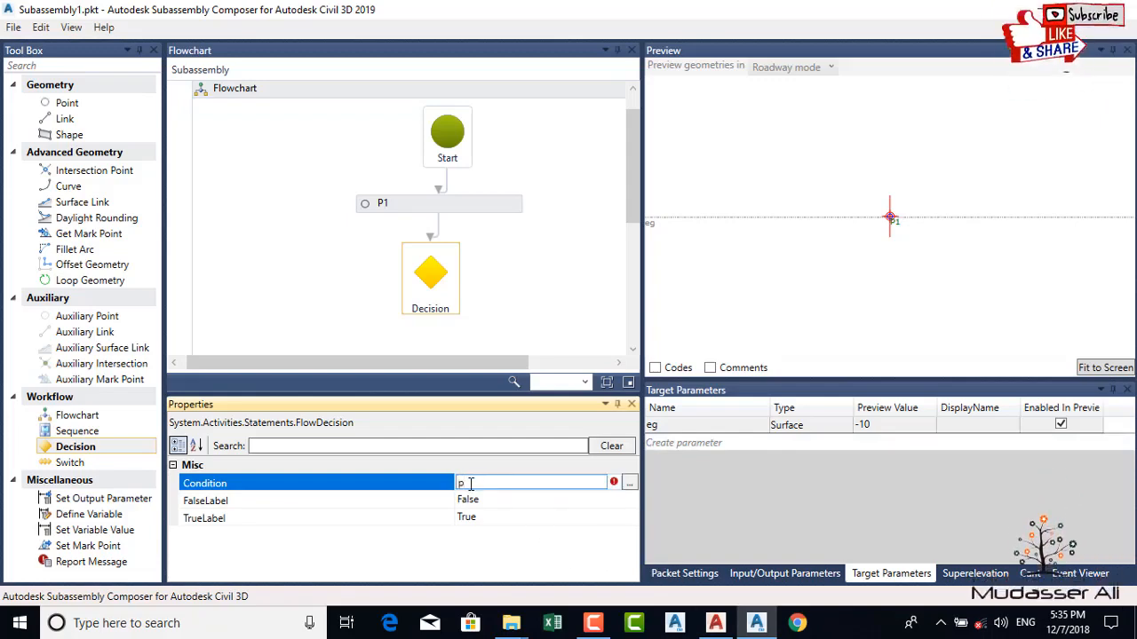
{"action": "type", "text": "1"}
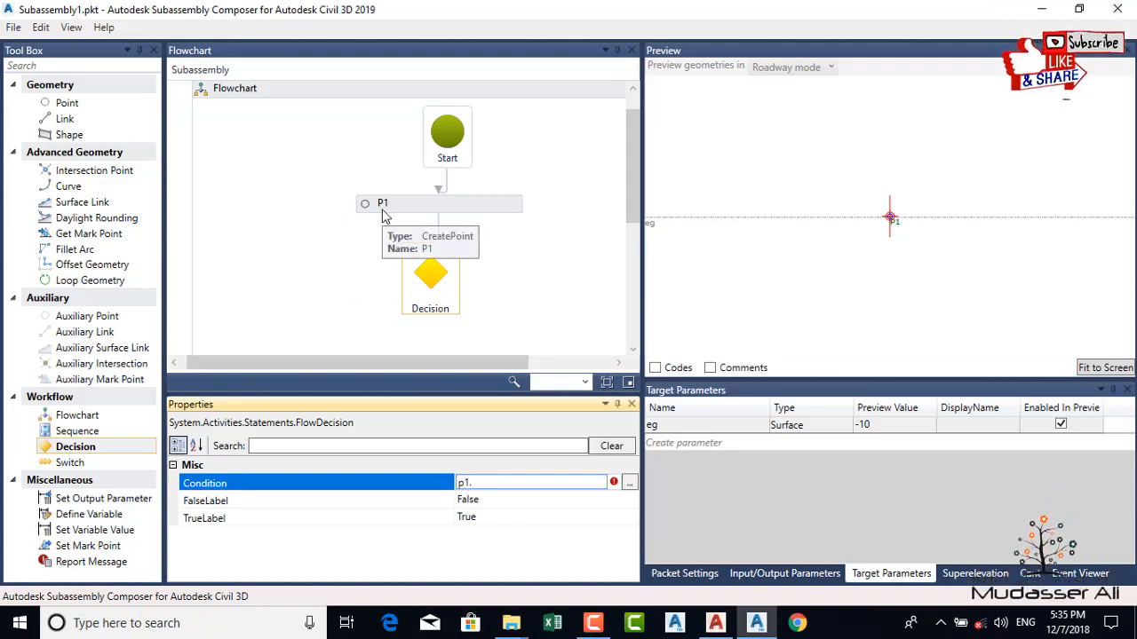
{"action": "type", "text": "."}
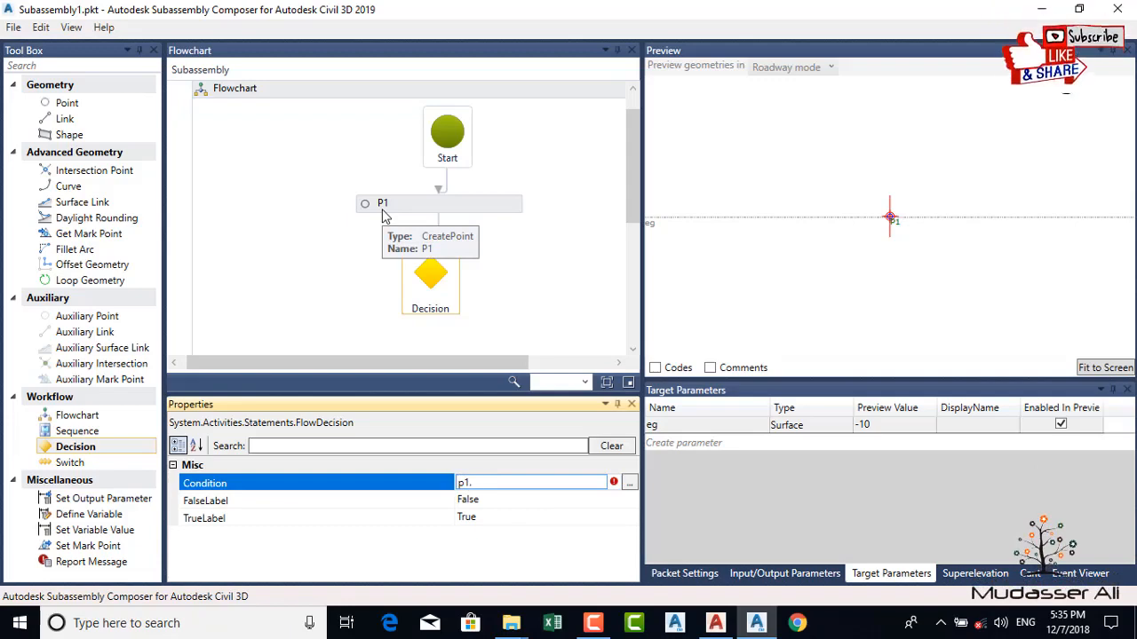
{"action": "type", "text": "d"}
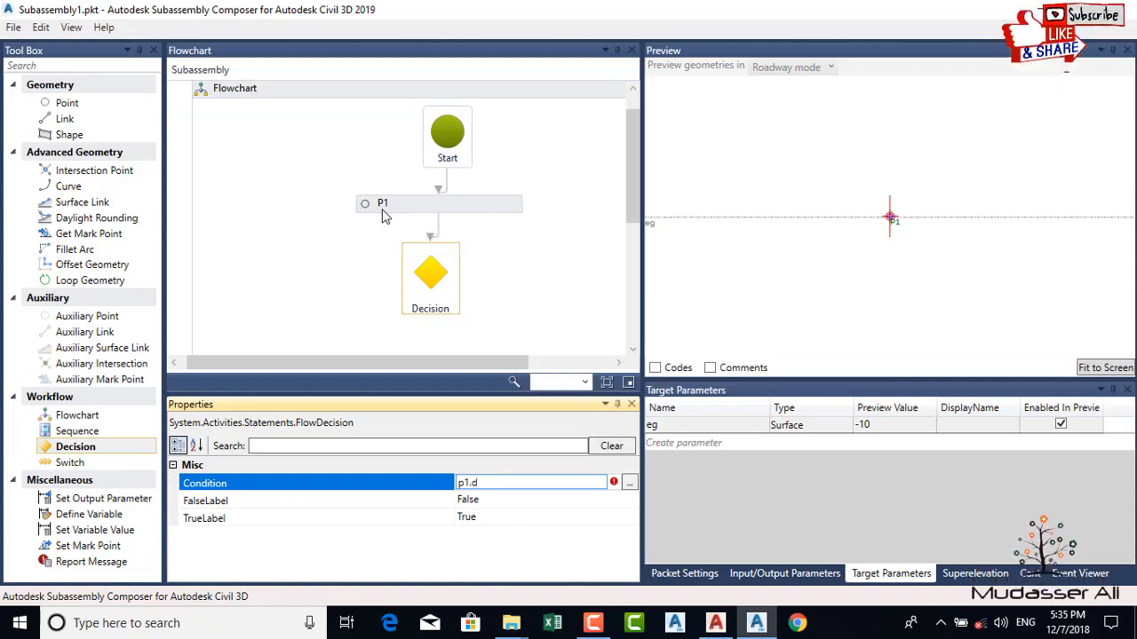
{"action": "type", "text": "ist"}
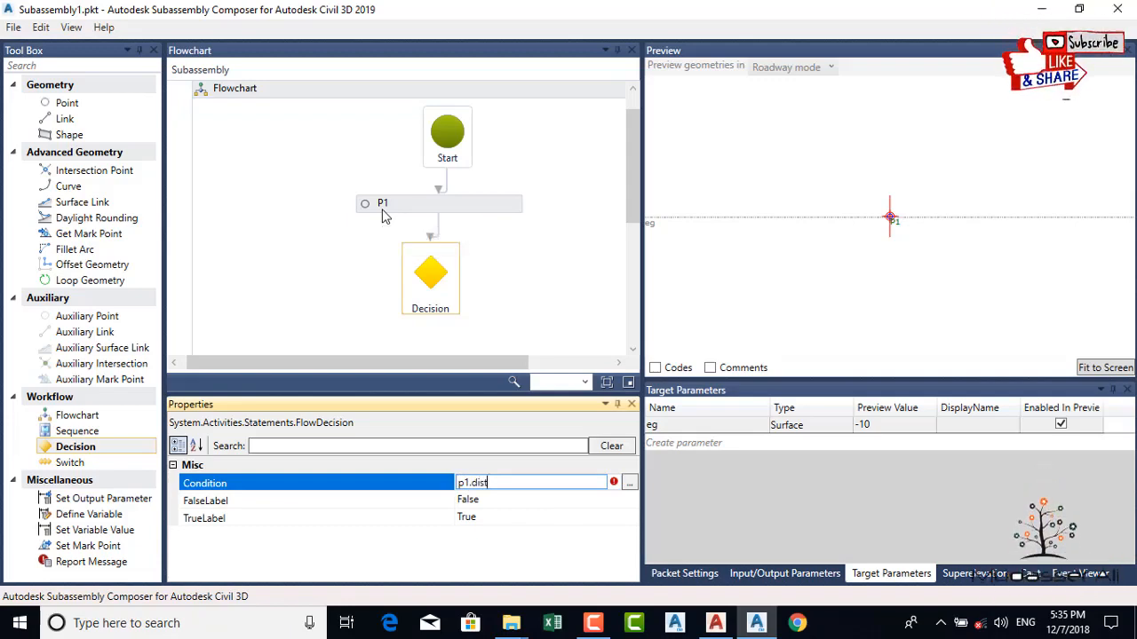
{"action": "type", "text": "ance"}
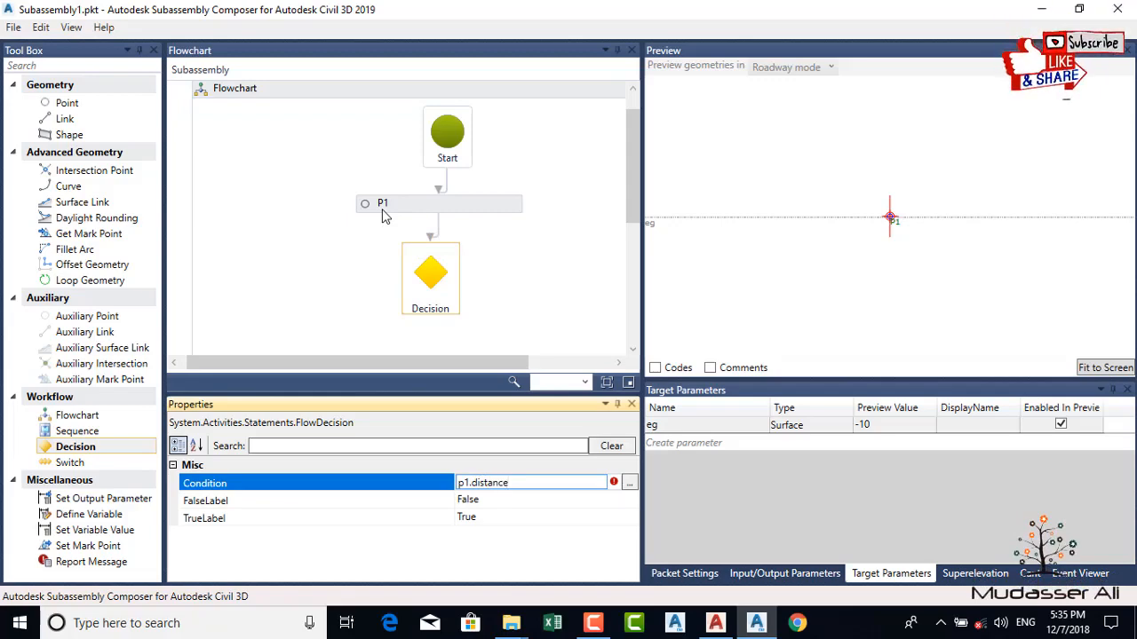
{"action": "type", "text": "tosu"}
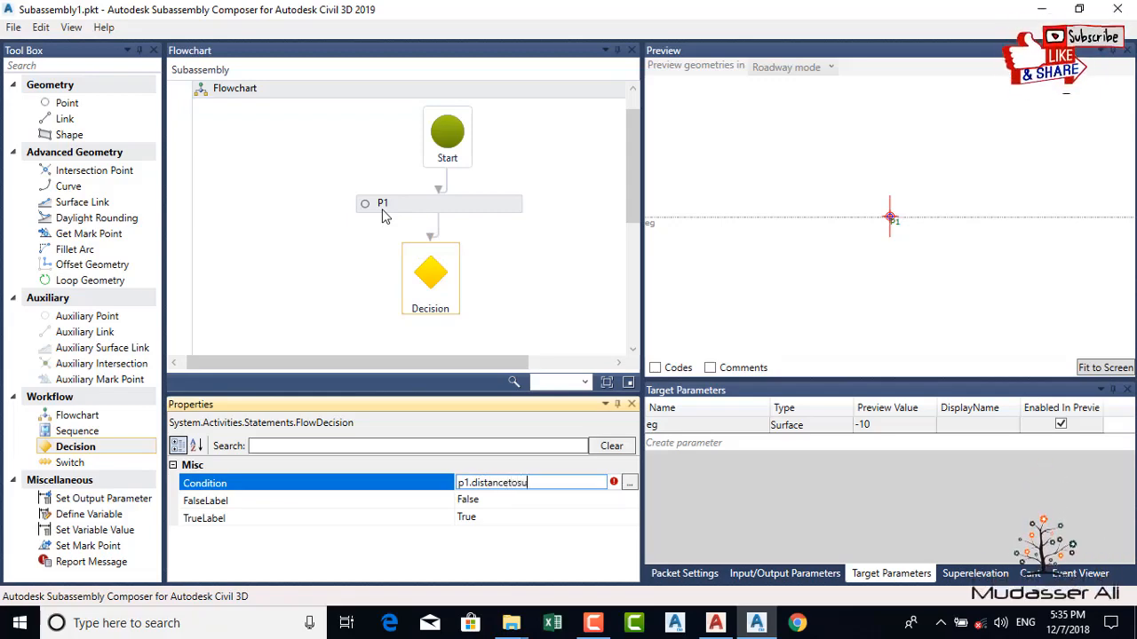
{"action": "type", "text": "rfac"}
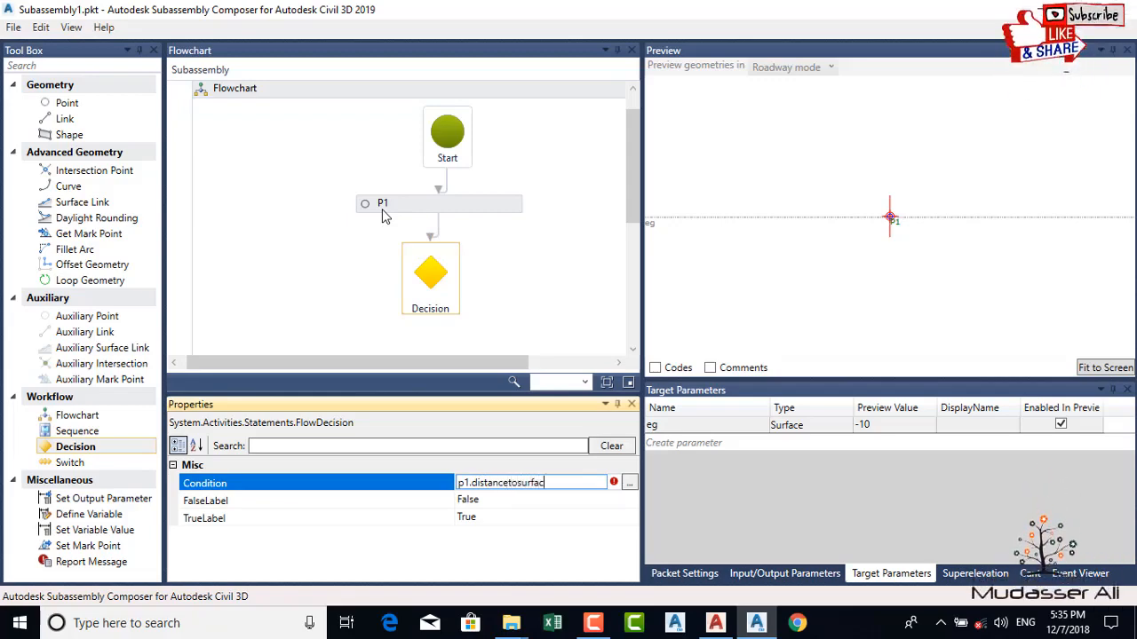
{"action": "type", "text": "e"}
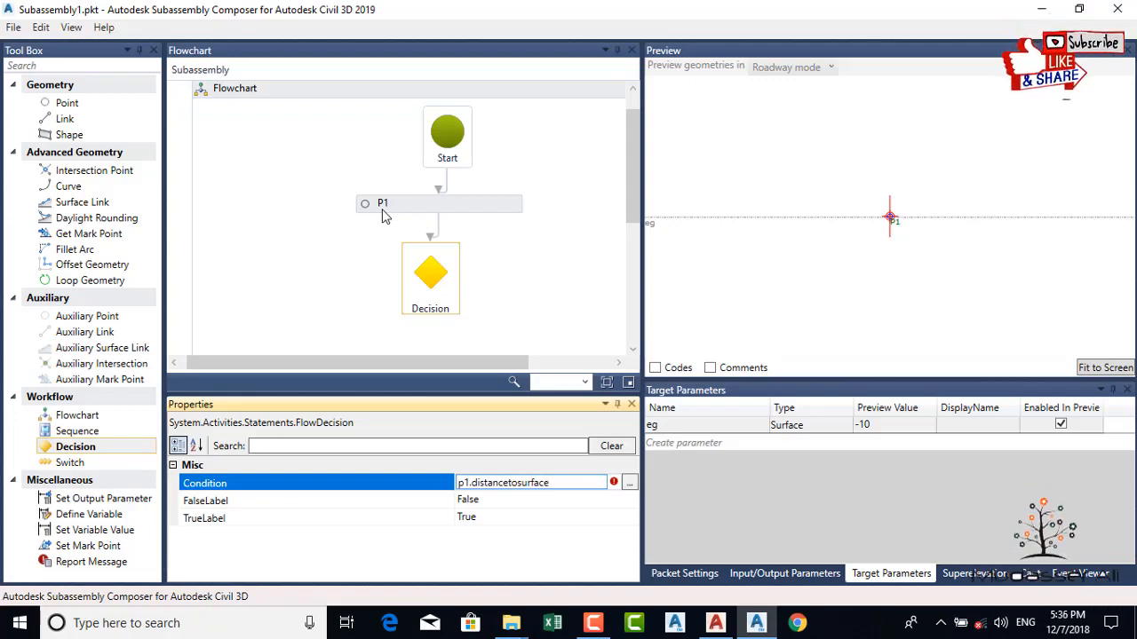
{"action": "type", "text": "("}
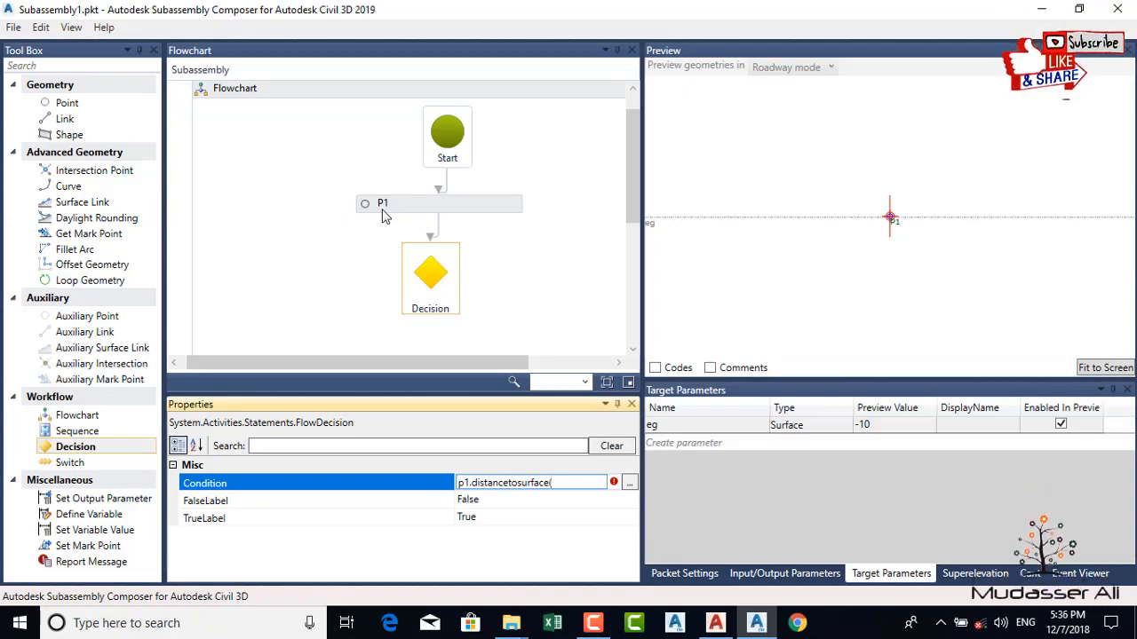
{"action": "type", "text": "eg"}
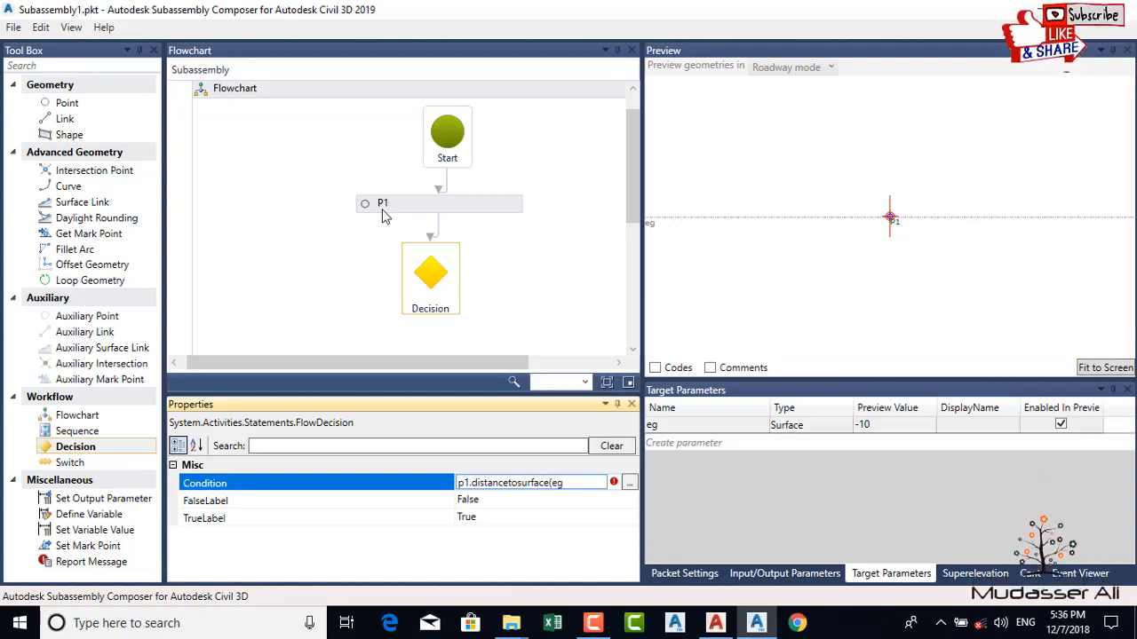
{"action": "type", "text": ")"}
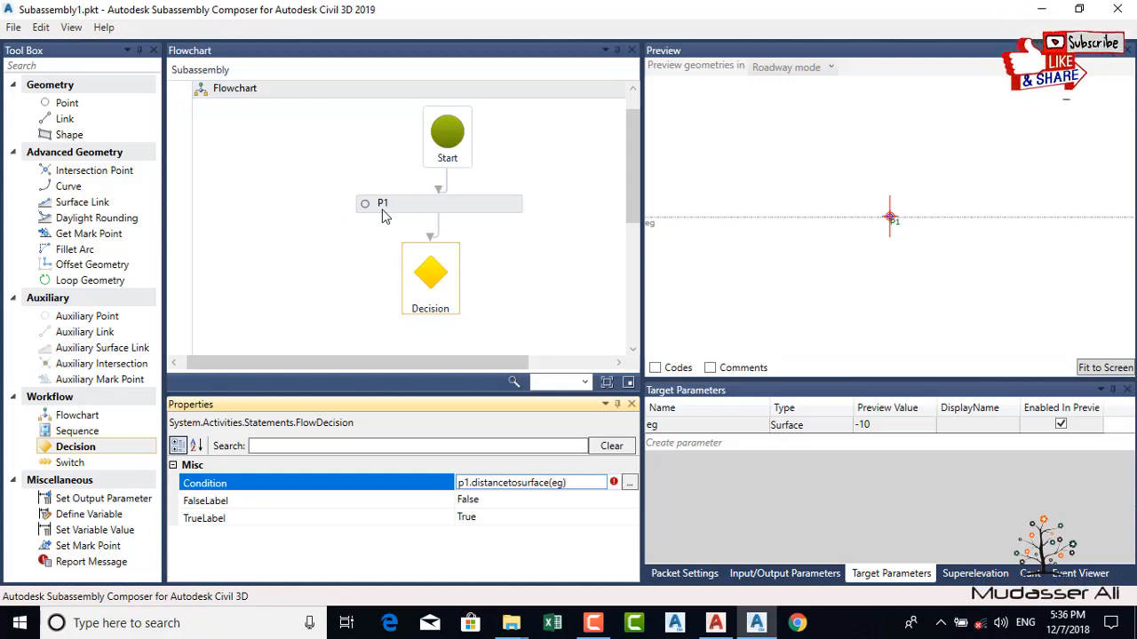
{"action": "type", "text": ")"}
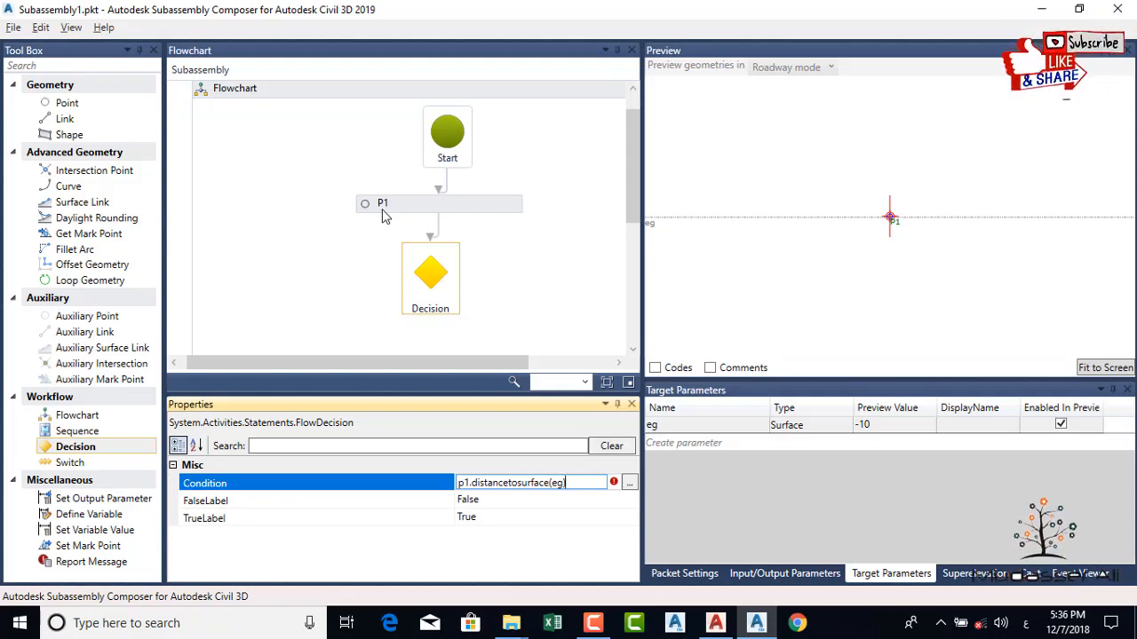
{"action": "type", "text": ">0"}
{"action": "left_click_drag", "start_coordinate": [576, 489], "coordinate": [459, 487]}
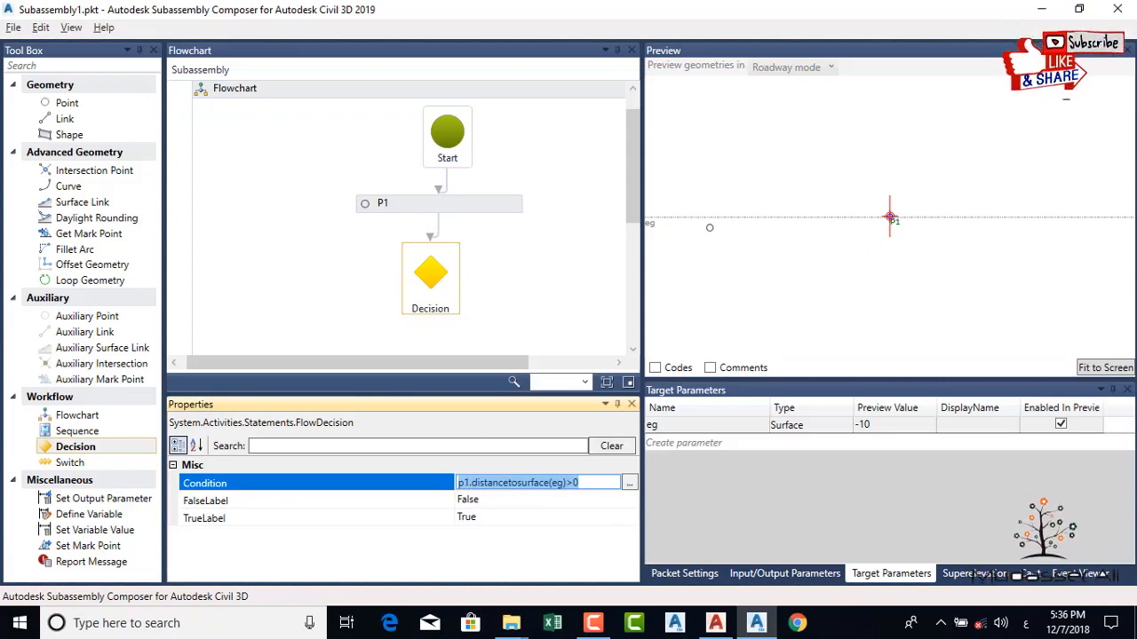
Step: Move the eg surface line in the preview down below P1 to a preview value of -151
{"action": "left_click", "coordinate": [889, 218]}
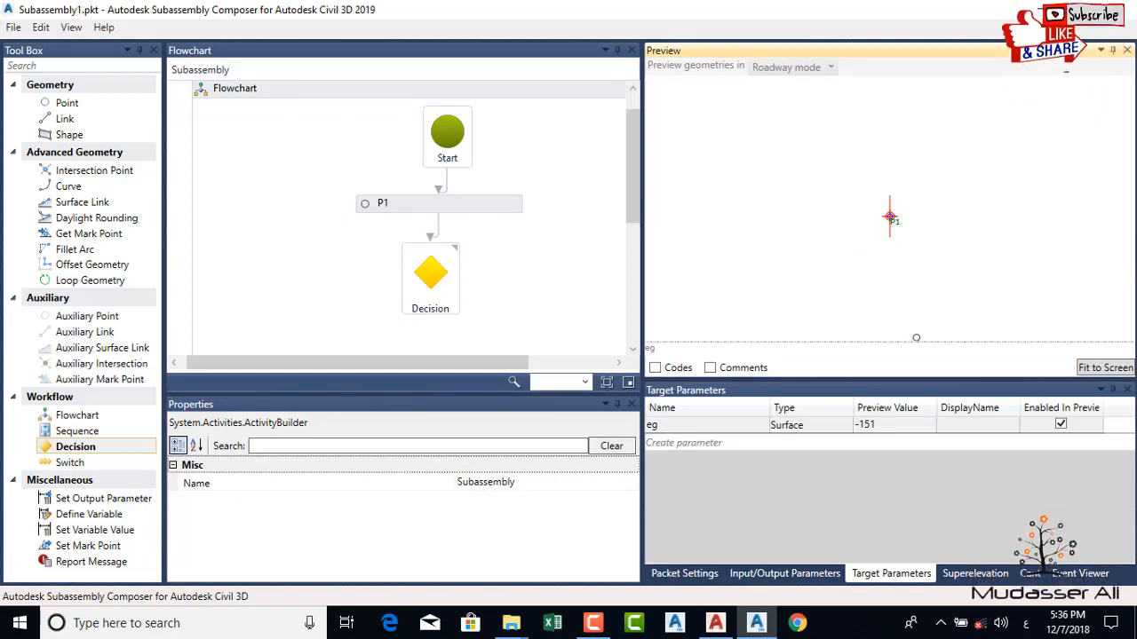
Step: Change the Decision's true label to fill
{"action": "left_click", "coordinate": [429, 307]}
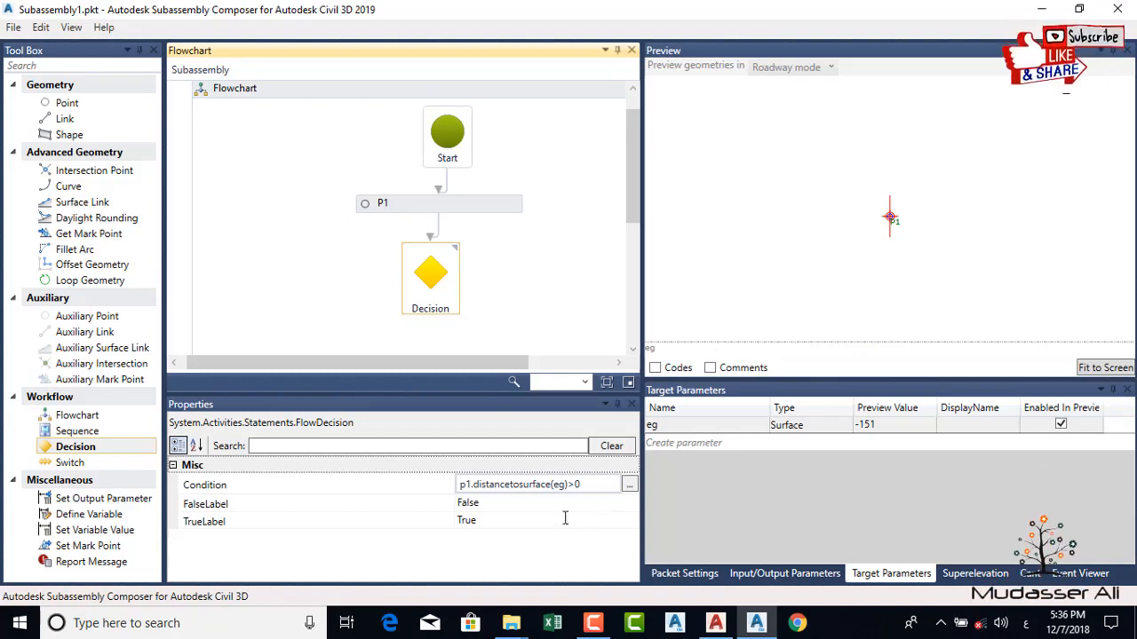
{"action": "left_click", "coordinate": [482, 522]}
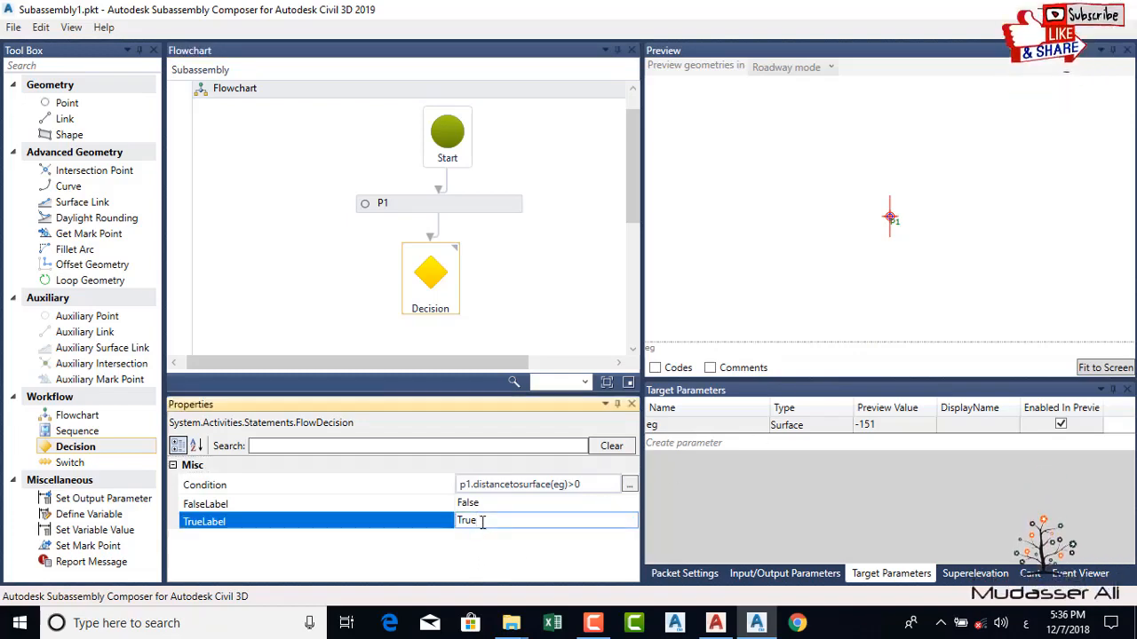
{"action": "key", "text": "BackSpace"}
{"action": "key", "text": "BackSpace"}
{"action": "key", "text": "BackSpace"}
{"action": "key", "text": "BackSpace"}
{"action": "type", "text": "eg"}
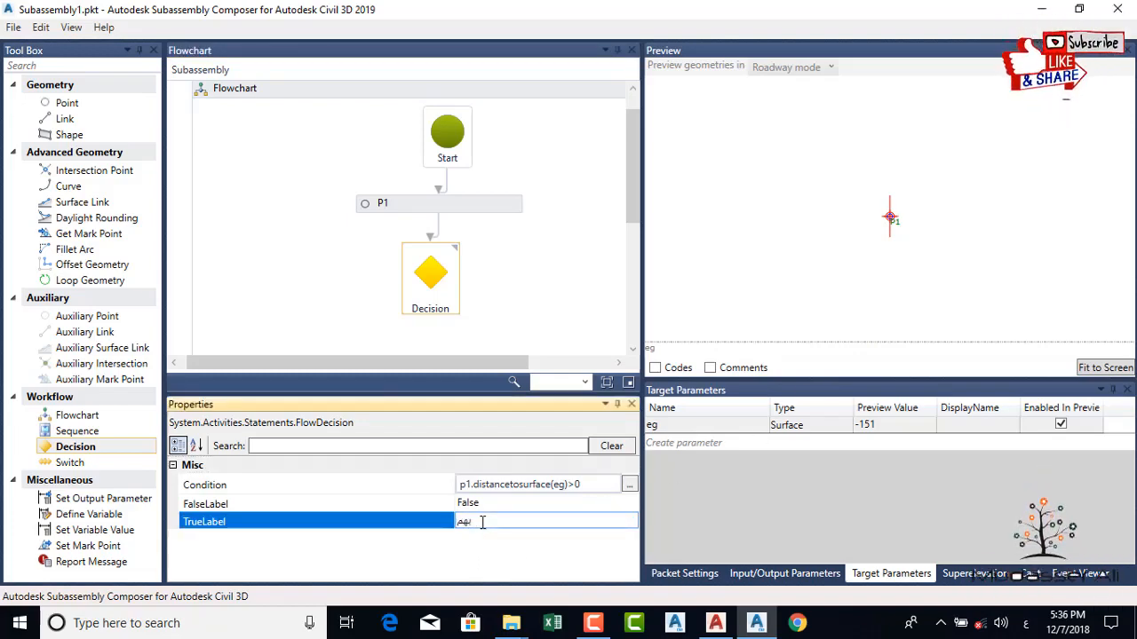
{"action": "key", "text": "BackSpace"}
{"action": "key", "text": "BackSpace"}
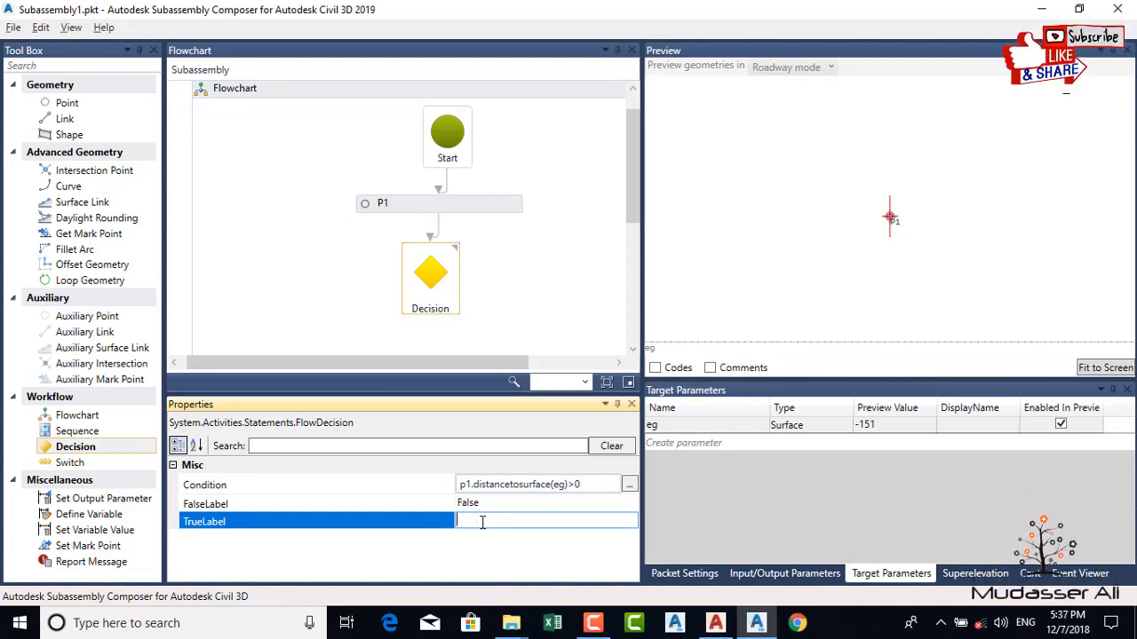
{"action": "type", "text": "fill"}
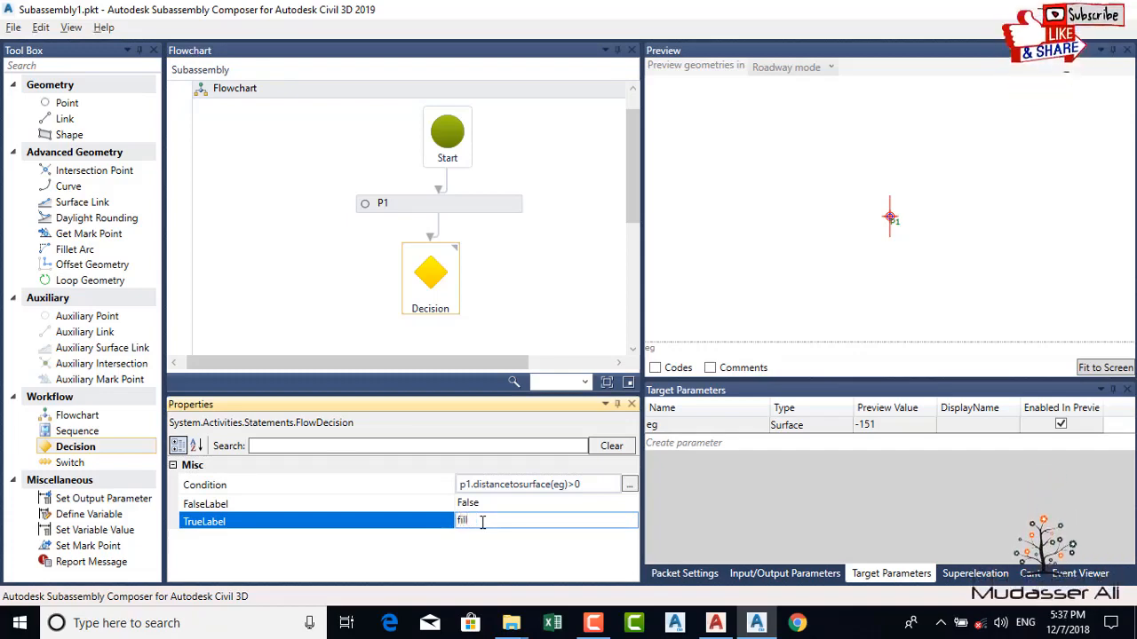
Step: Change the Decision's false label to cut
{"action": "left_click", "coordinate": [489, 504]}
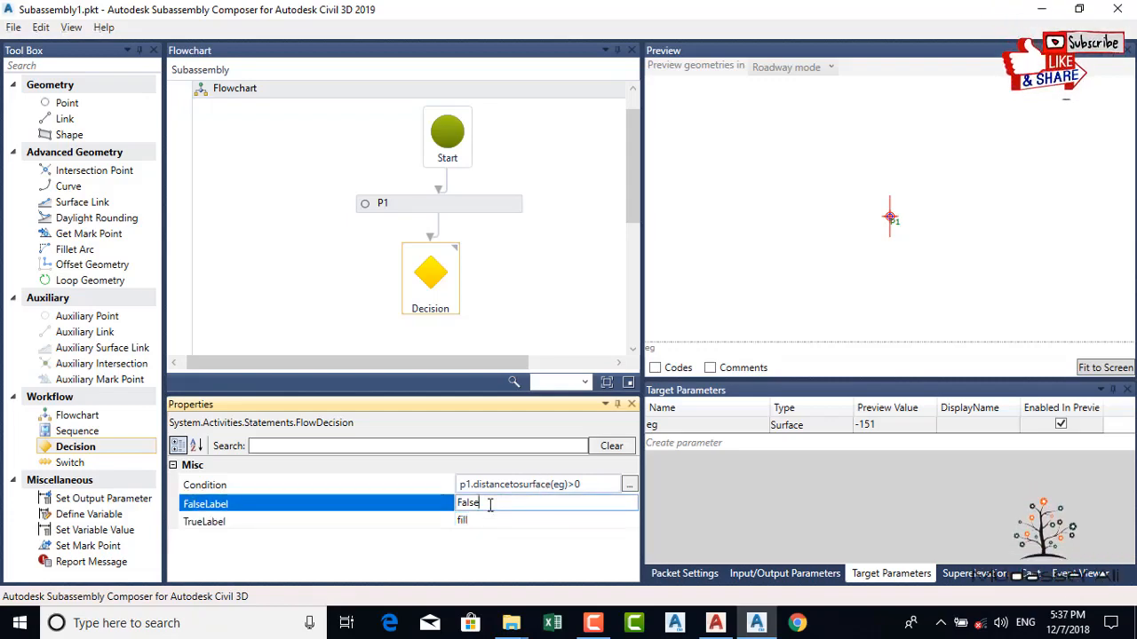
{"action": "key", "text": "BackSpace"}
{"action": "key", "text": "BackSpace"}
{"action": "key", "text": "BackSpace"}
{"action": "key", "text": "BackSpace"}
{"action": "type", "text": "cut"}
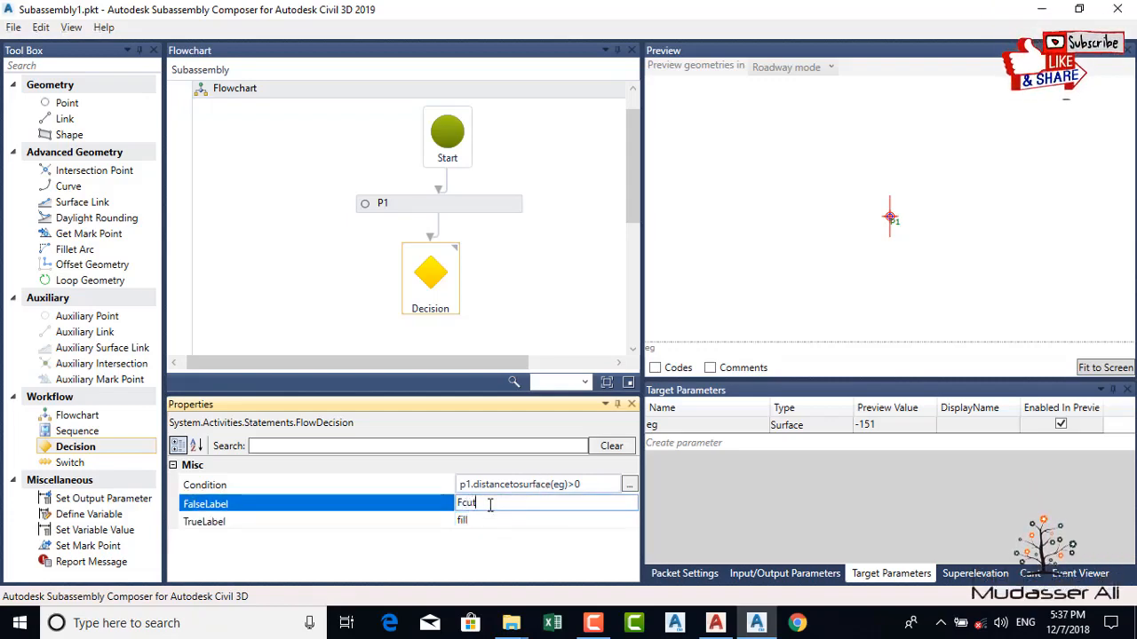
{"action": "key", "text": "BackSpace"}
{"action": "key", "text": "BackSpace"}
{"action": "key", "text": "BackSpace"}
{"action": "key", "text": "BackSpace"}
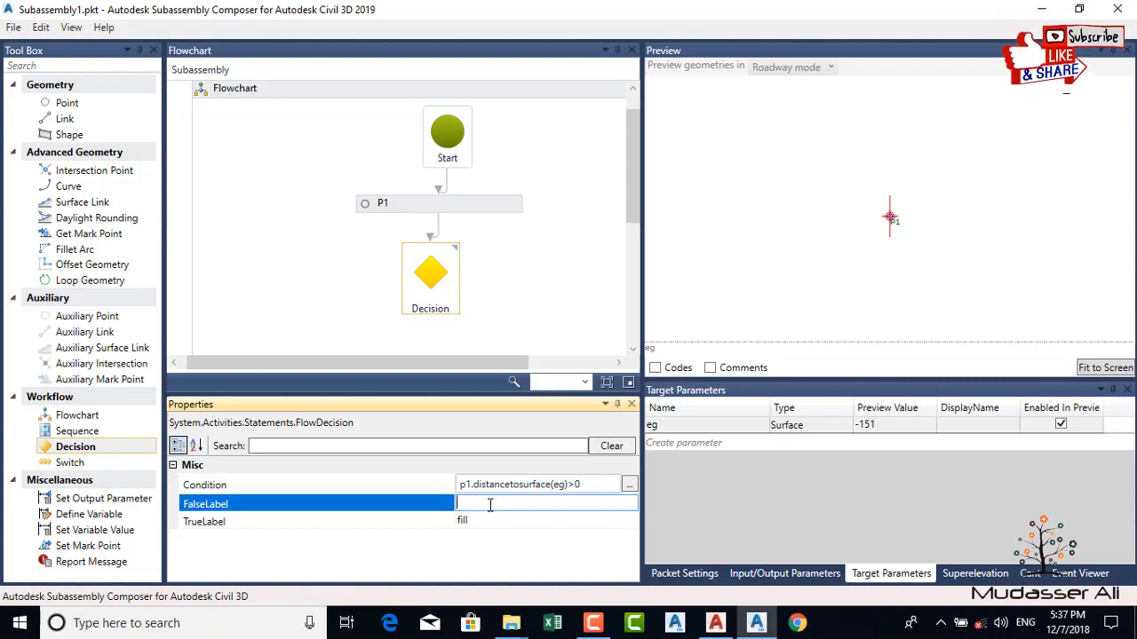
{"action": "type", "text": "cut"}
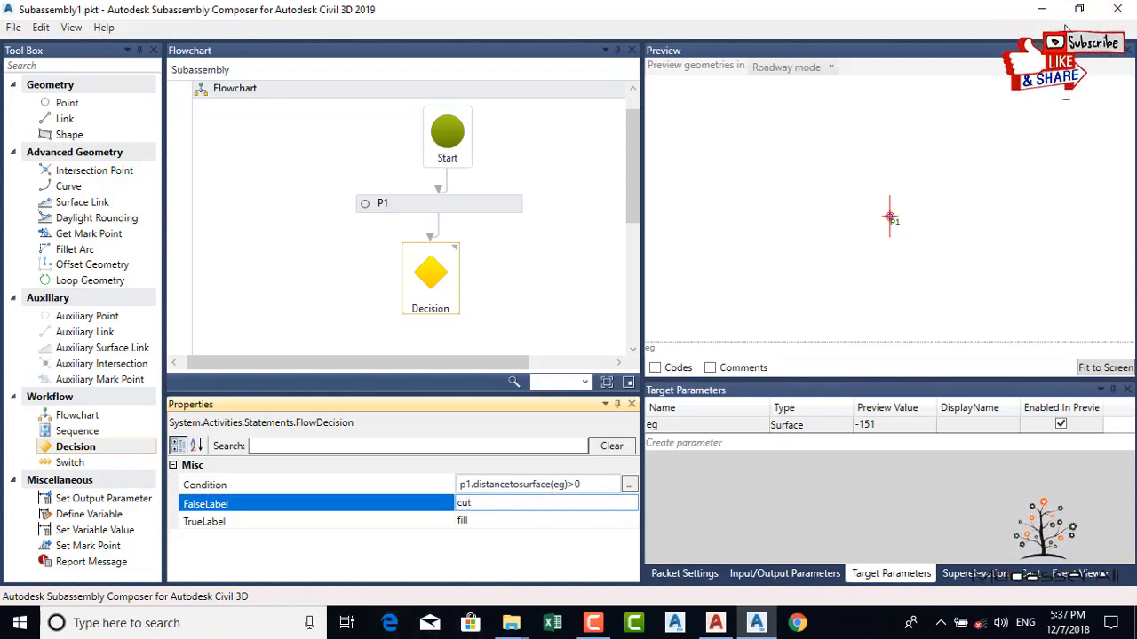
Step: Switch to the 8+2725 drawing in AutoCAD and paste the copied condition as text in the empty area beside the cross sections
{"action": "left_click", "coordinate": [1041, 9]}
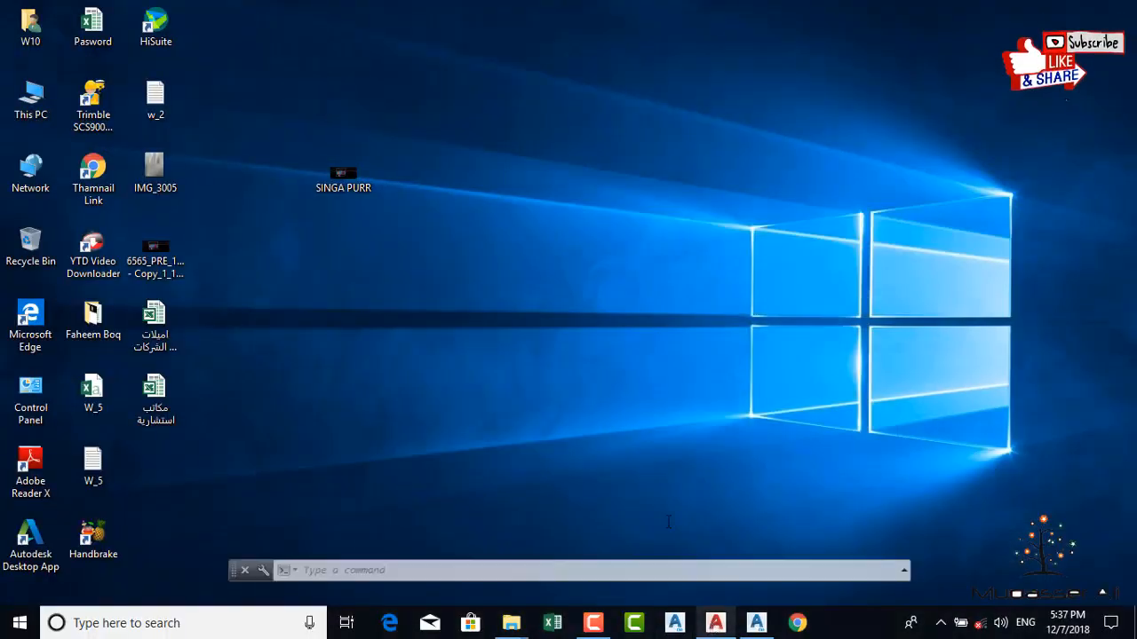
{"action": "scroll", "coordinate": [484, 274], "scroll_direction": "down", "scroll_amount": 10}
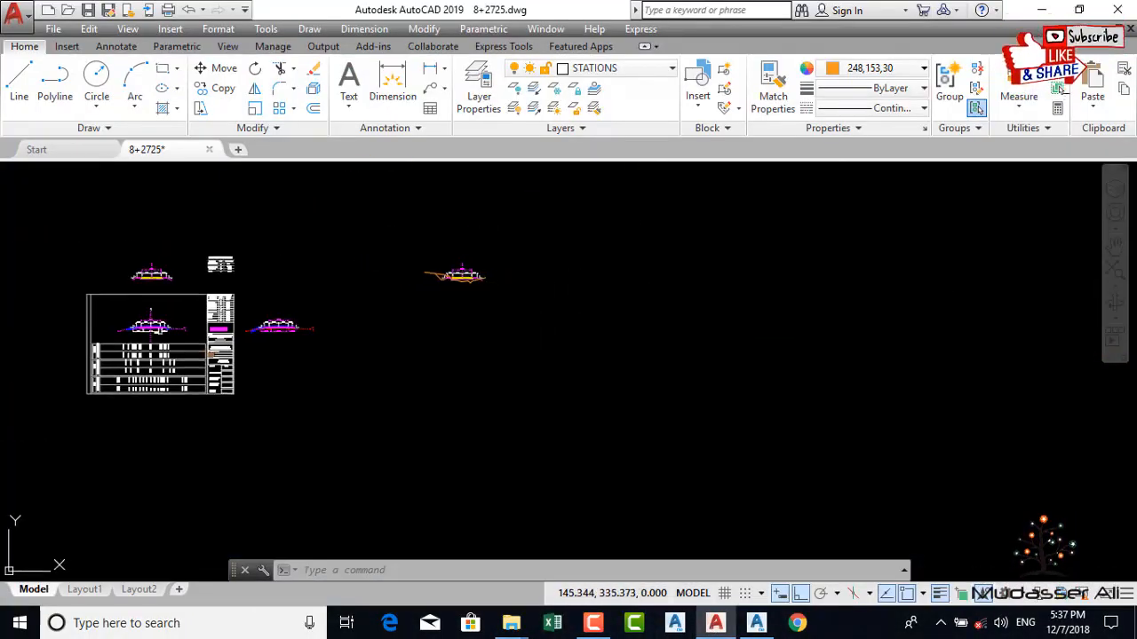
{"action": "key", "text": "ctrl+v"}
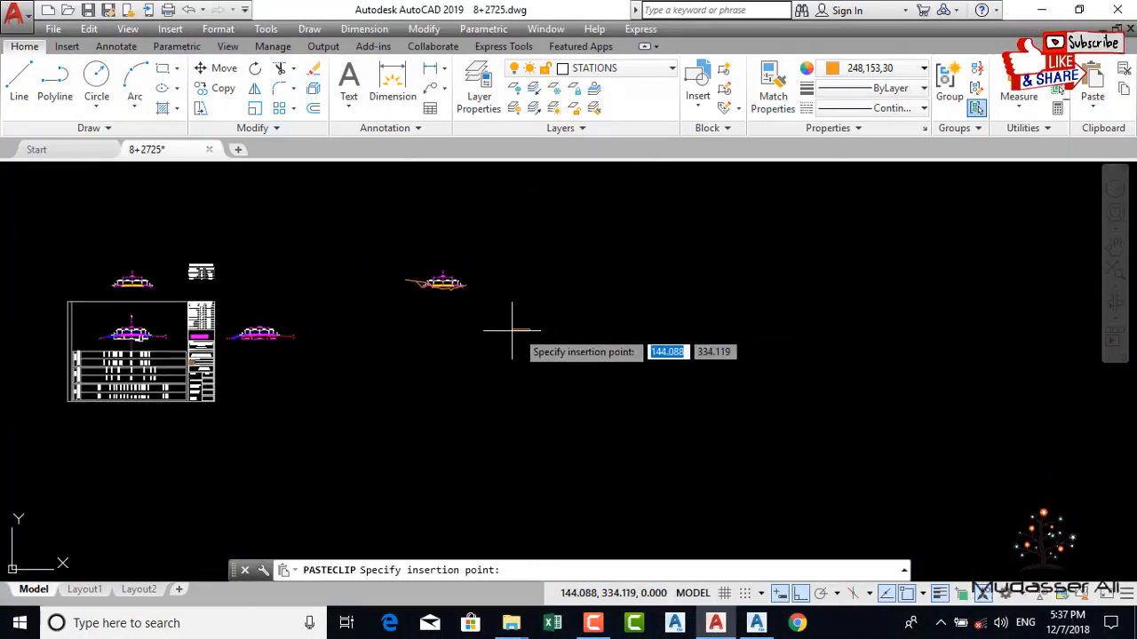
{"action": "left_click", "coordinate": [652, 297]}
{"action": "scroll", "coordinate": [666, 241], "scroll_direction": "up", "scroll_amount": 5}
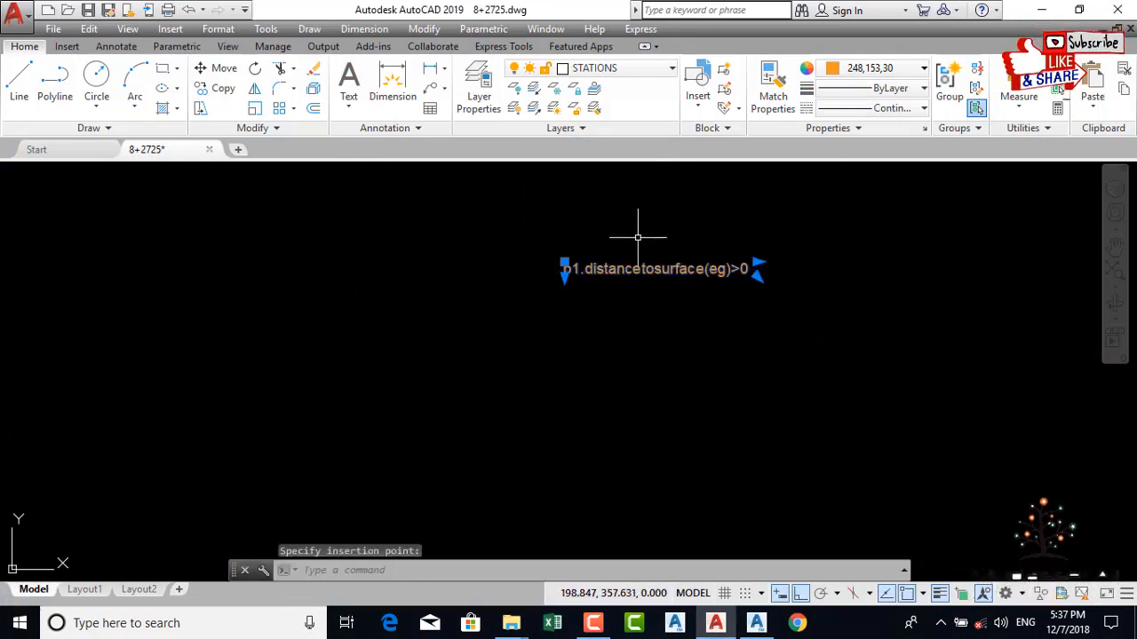
{"action": "key", "text": "Escape"}
{"action": "middle_click_drag", "start_coordinate": [714, 307], "coordinate": [596, 317]}
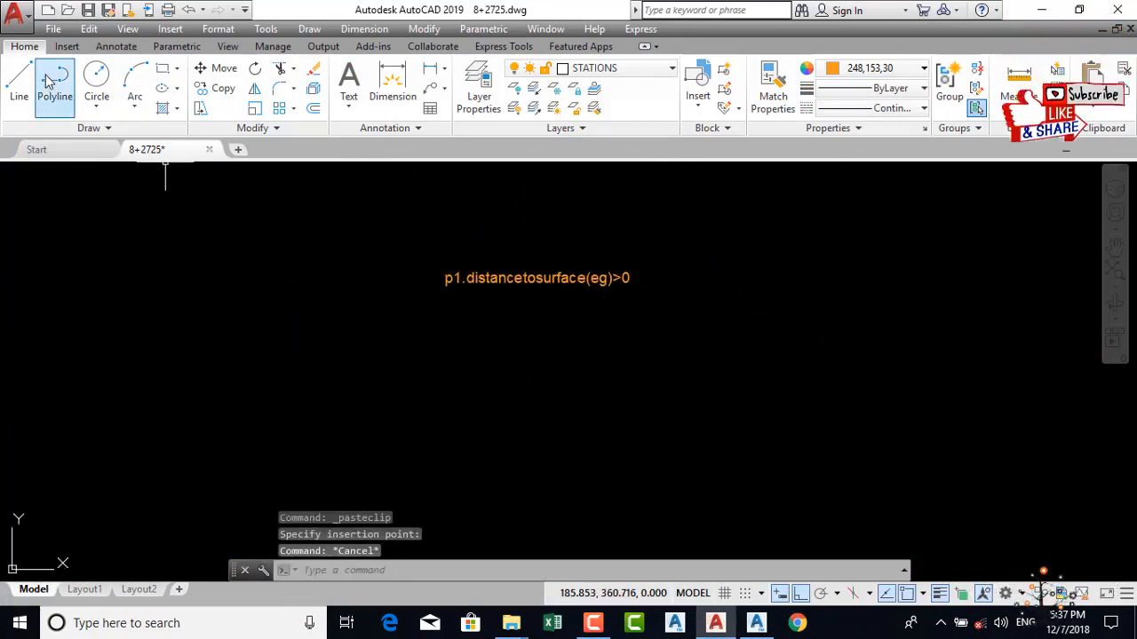
{"action": "left_click", "coordinate": [18, 78]}
{"action": "middle_click_drag", "start_coordinate": [862, 356], "coordinate": [456, 368]}
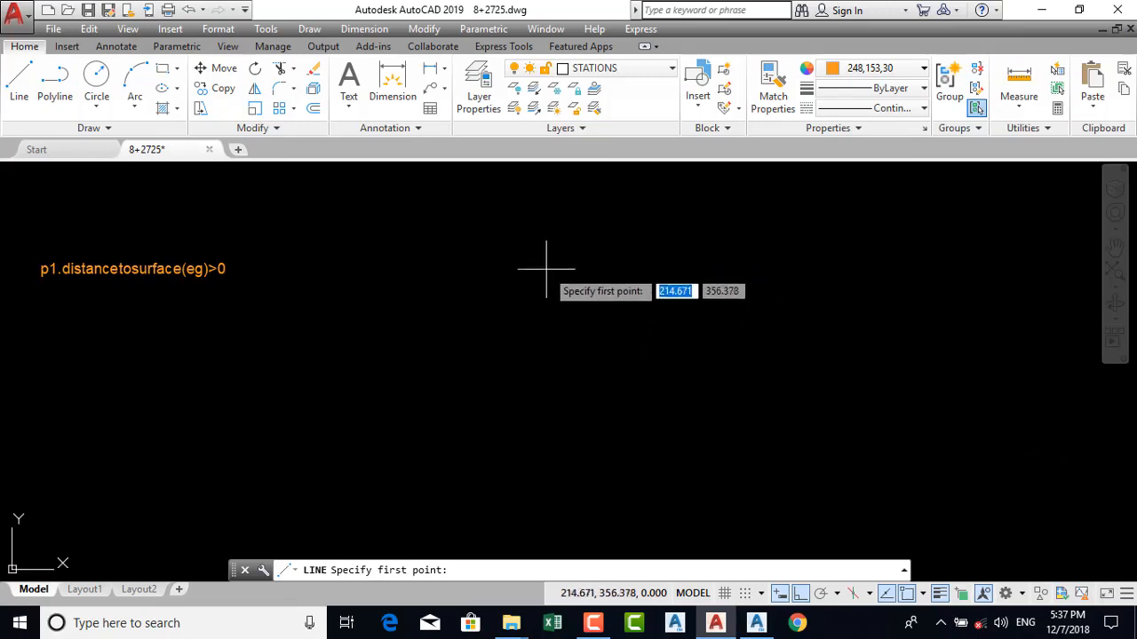
{"action": "key", "text": "Escape"}
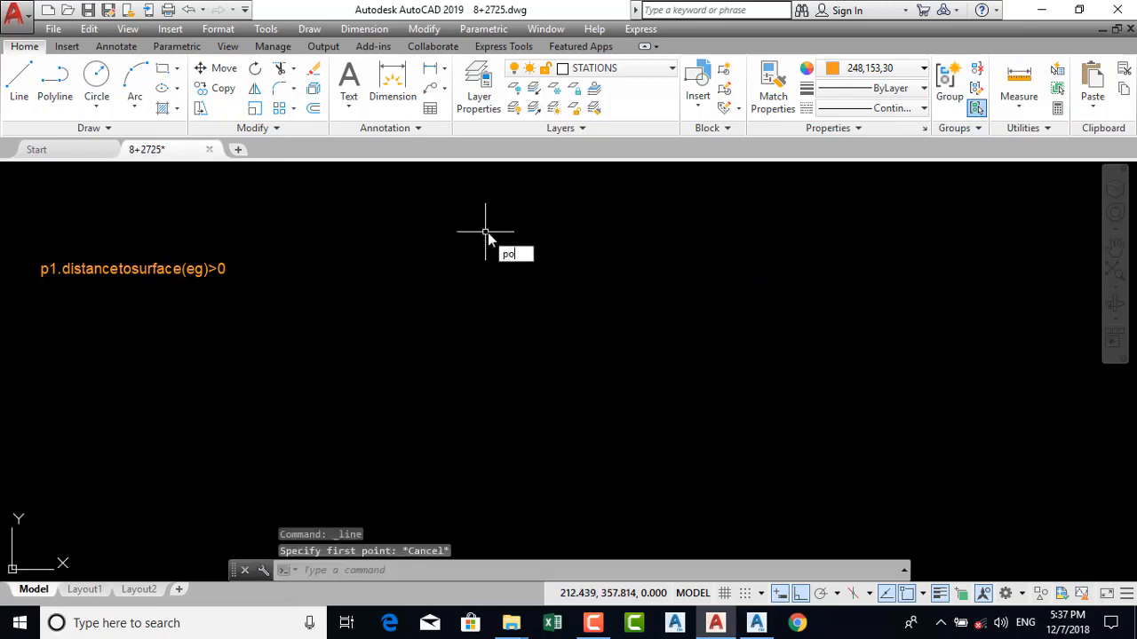
Step: Place a point with the Point command in the empty area beside the pasted condition text
{"action": "type", "text": "poin"}
{"action": "key", "text": "Return"}
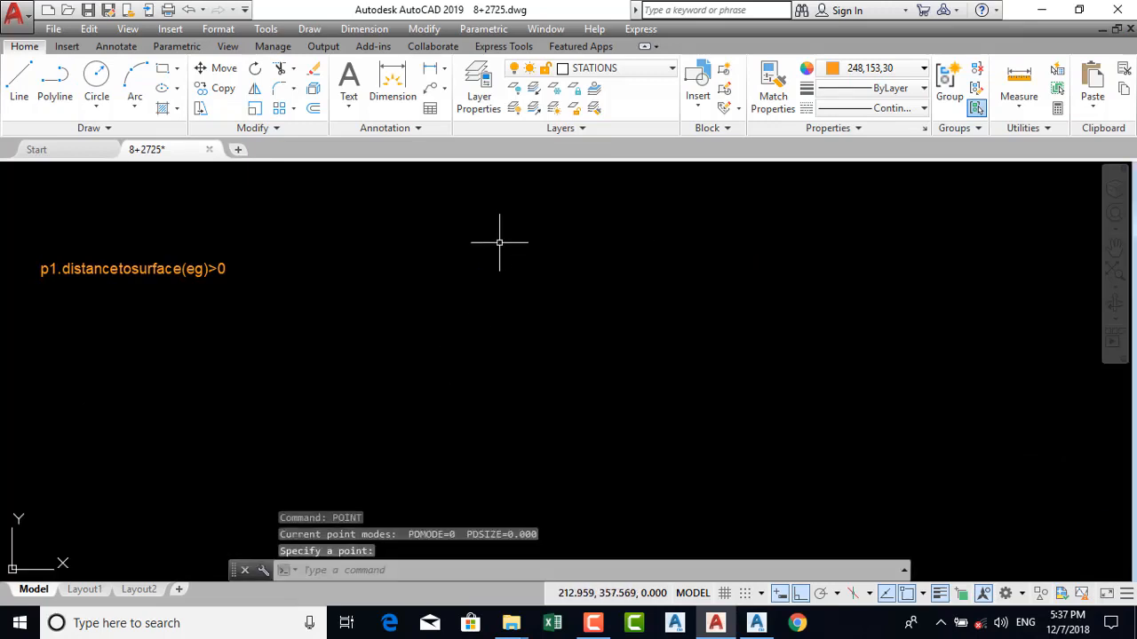
Step: Change the drawing's point style to a plus-shaped marker so the placed point shows as a cross
{"action": "left_click", "coordinate": [217, 28]}
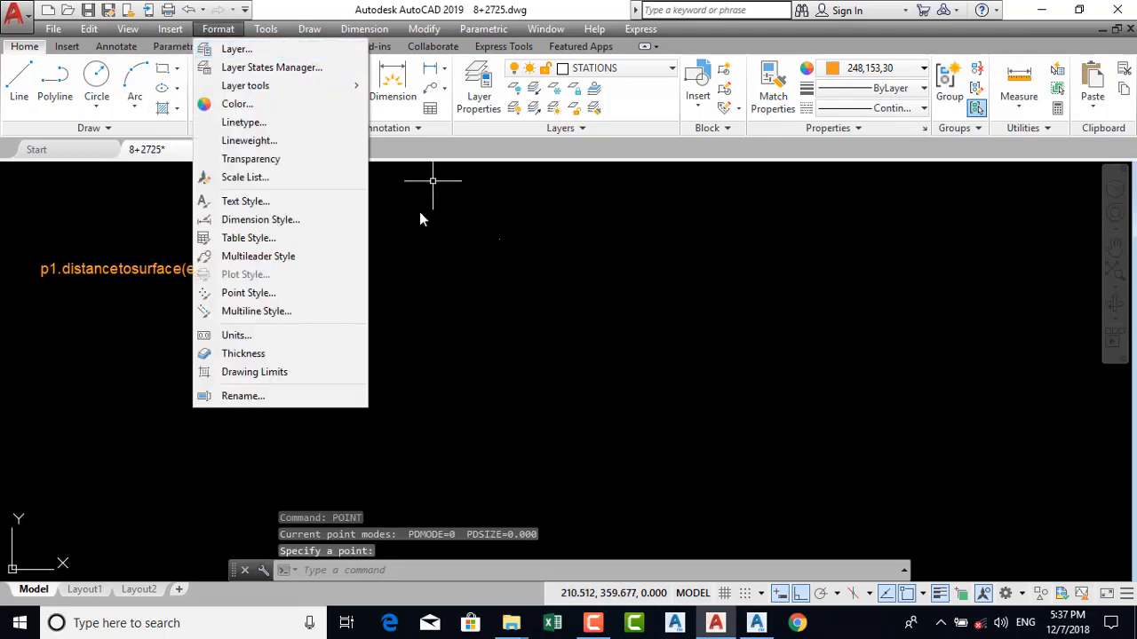
{"action": "left_click", "coordinate": [266, 295]}
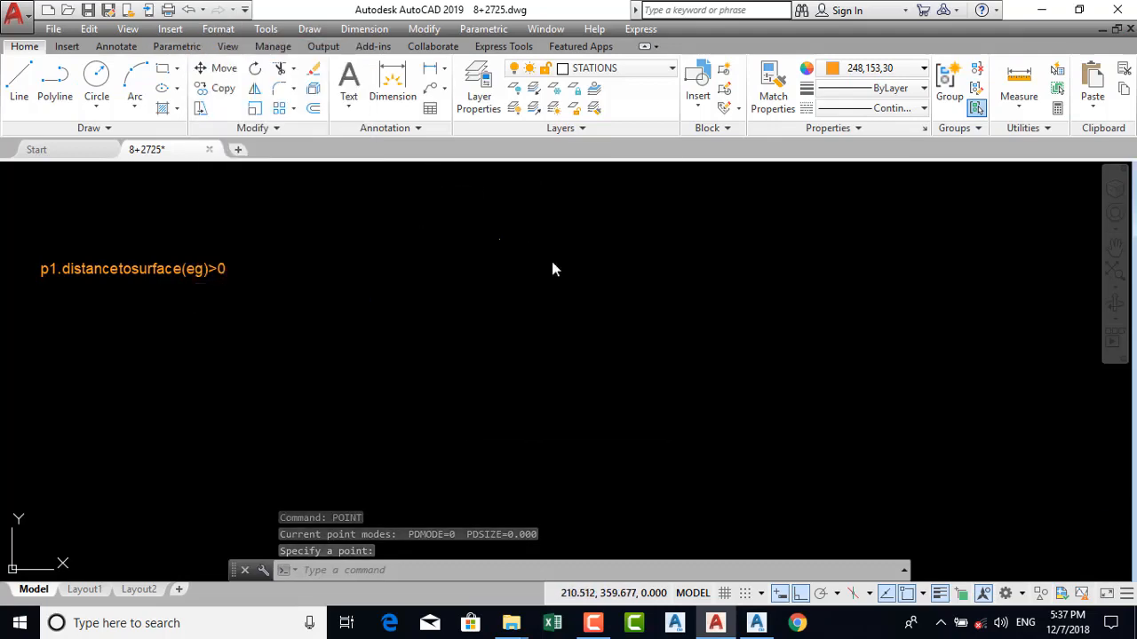
{"action": "left_click", "coordinate": [497, 424]}
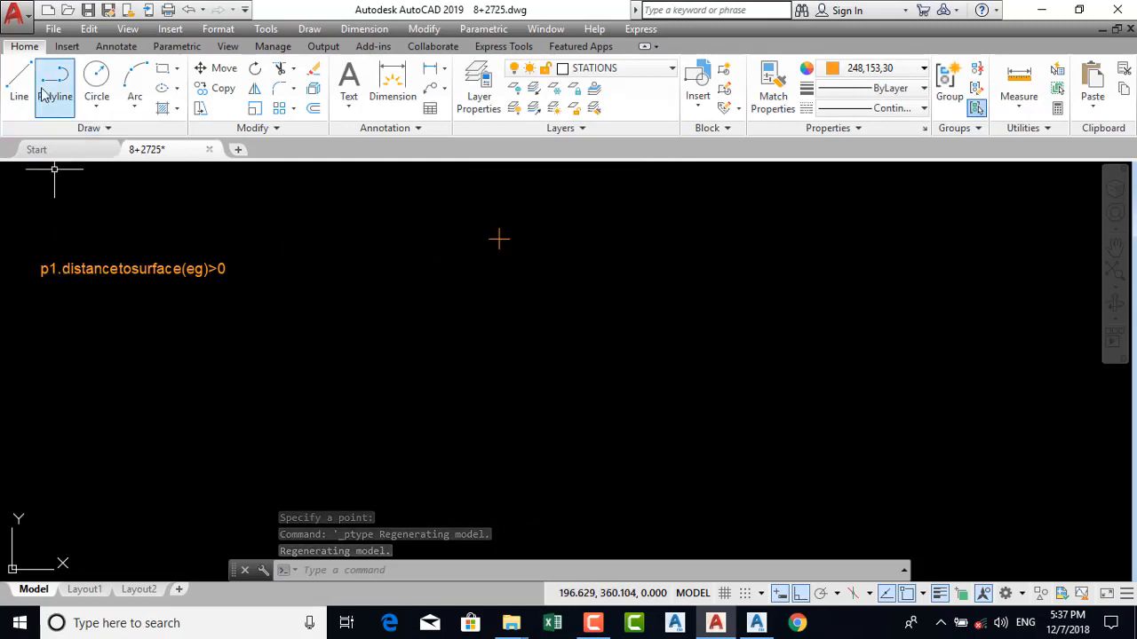
Step: Draw a zigzag seven-vertex polyline with ortho off, running below the point, as the ground surface profile
{"action": "left_click", "coordinate": [272, 330]}
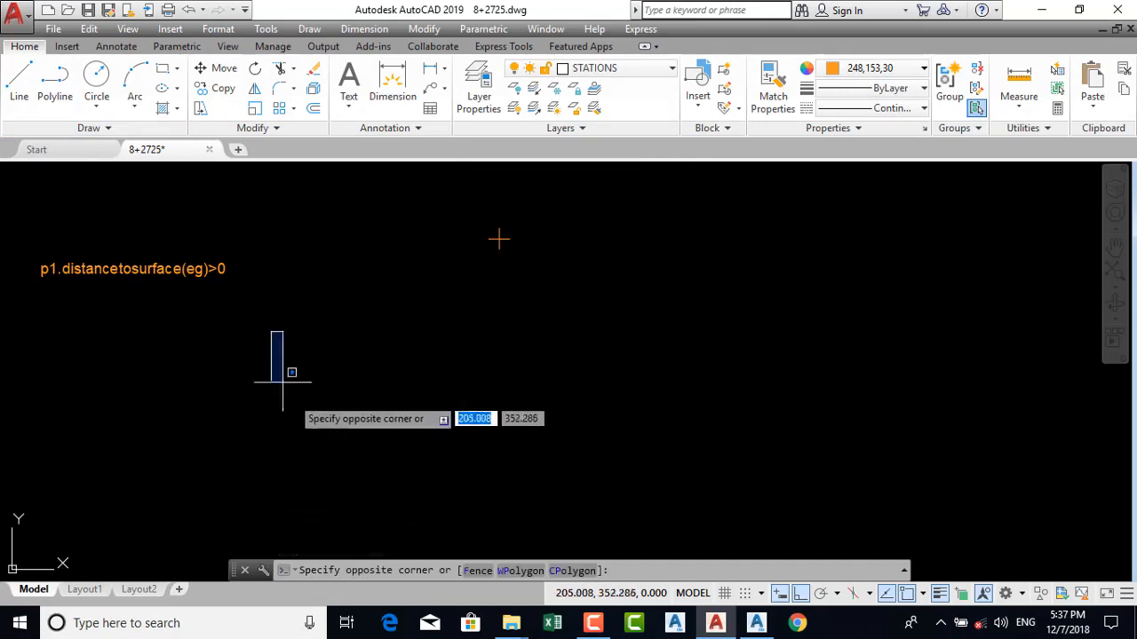
{"action": "left_click", "coordinate": [55, 80]}
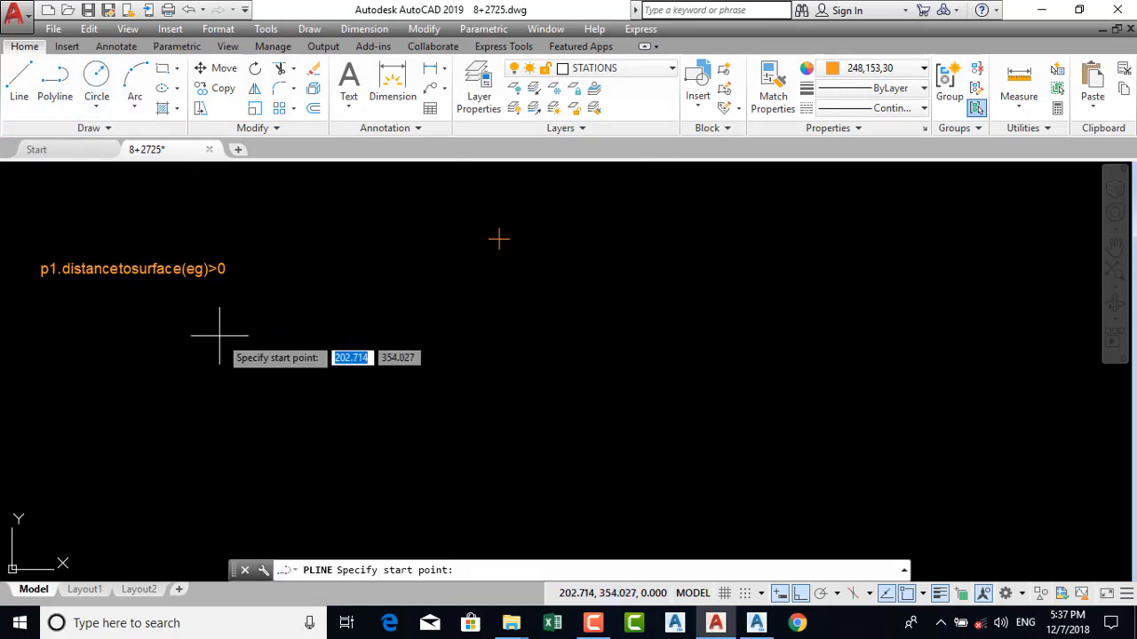
{"action": "left_click", "coordinate": [210, 335]}
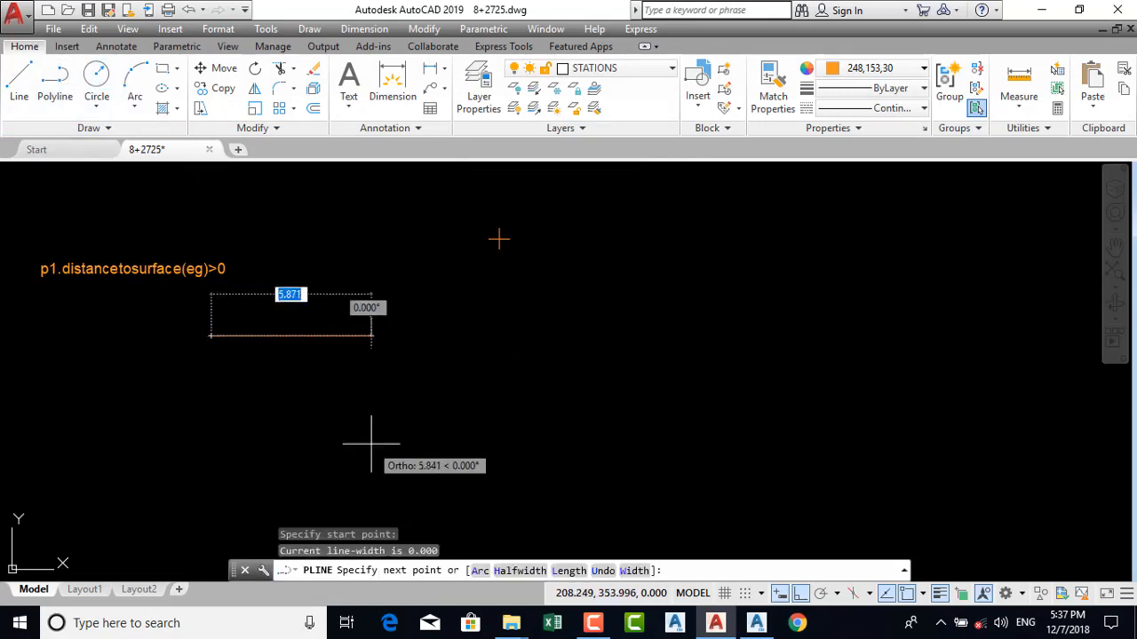
{"action": "left_click", "coordinate": [804, 595]}
{"action": "left_click", "coordinate": [266, 405]}
{"action": "left_click", "coordinate": [404, 367]}
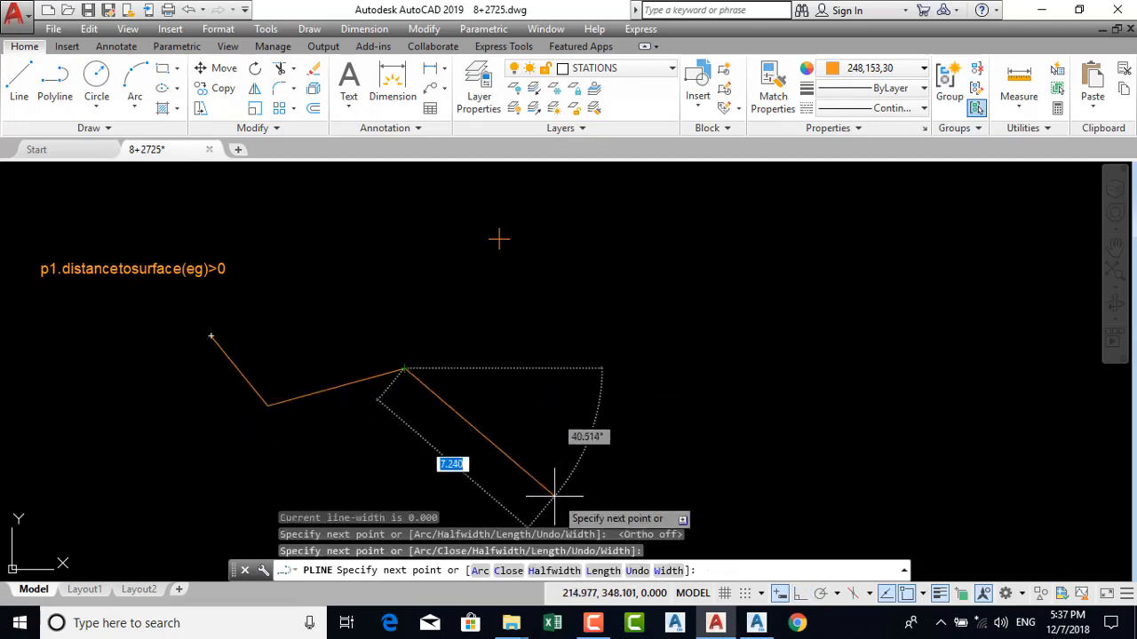
{"action": "left_click", "coordinate": [556, 495]}
{"action": "left_click", "coordinate": [621, 304]}
{"action": "left_click", "coordinate": [877, 453]}
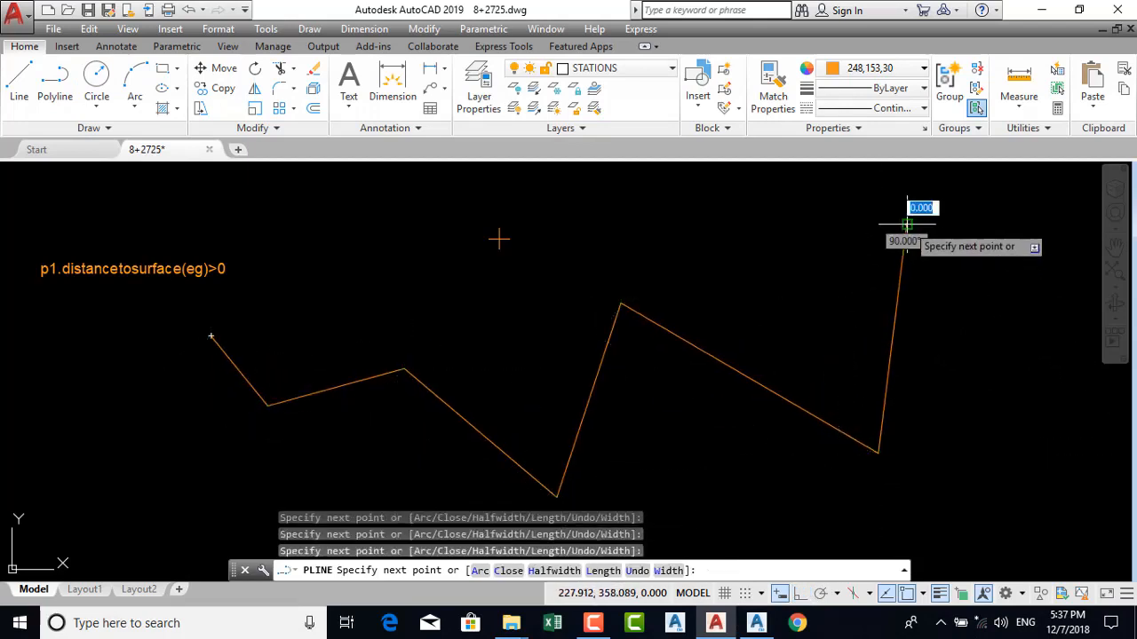
{"action": "left_click", "coordinate": [905, 225]}
{"action": "key", "text": "Return"}
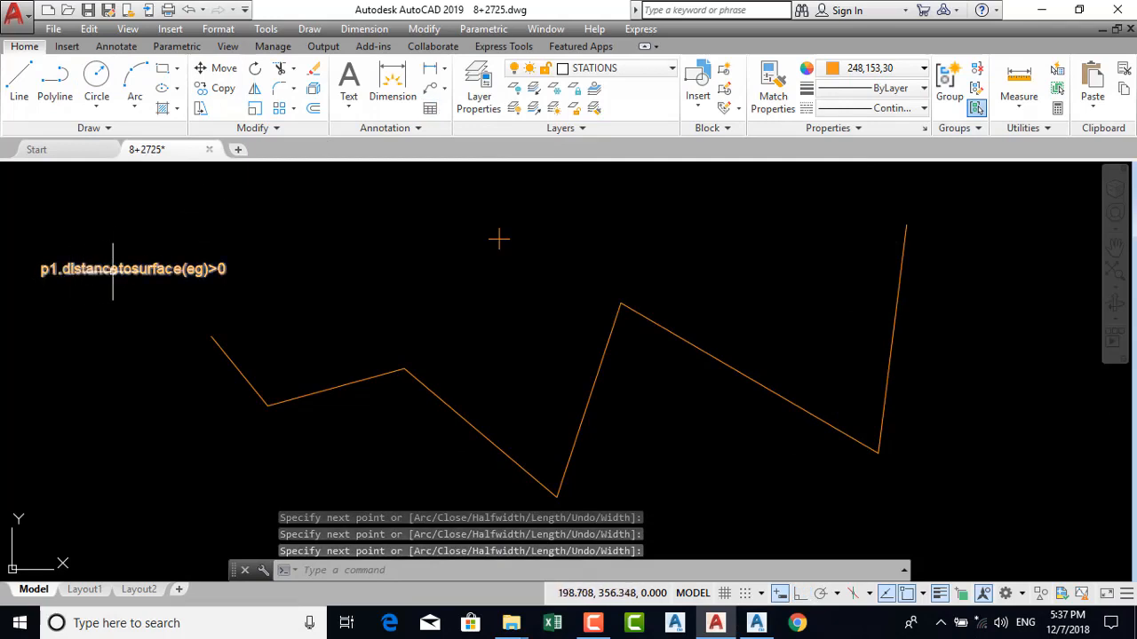
Step: Add a vertical linear dimension from the point straight down to the ground polyline with ortho on
{"action": "left_click", "coordinate": [430, 70]}
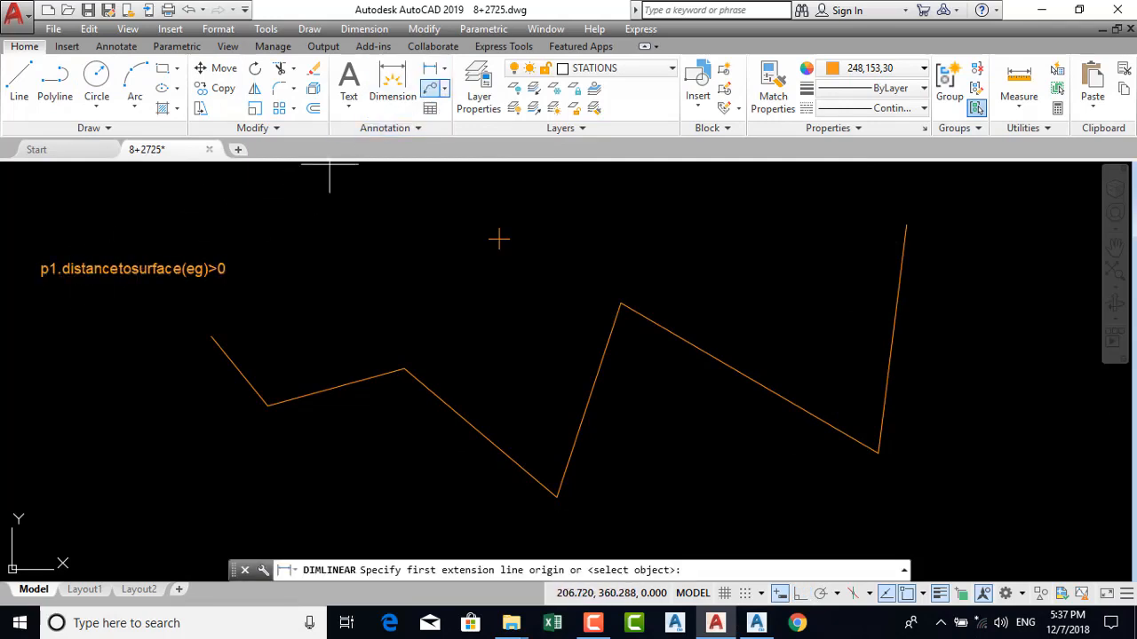
{"action": "left_click", "coordinate": [499, 238]}
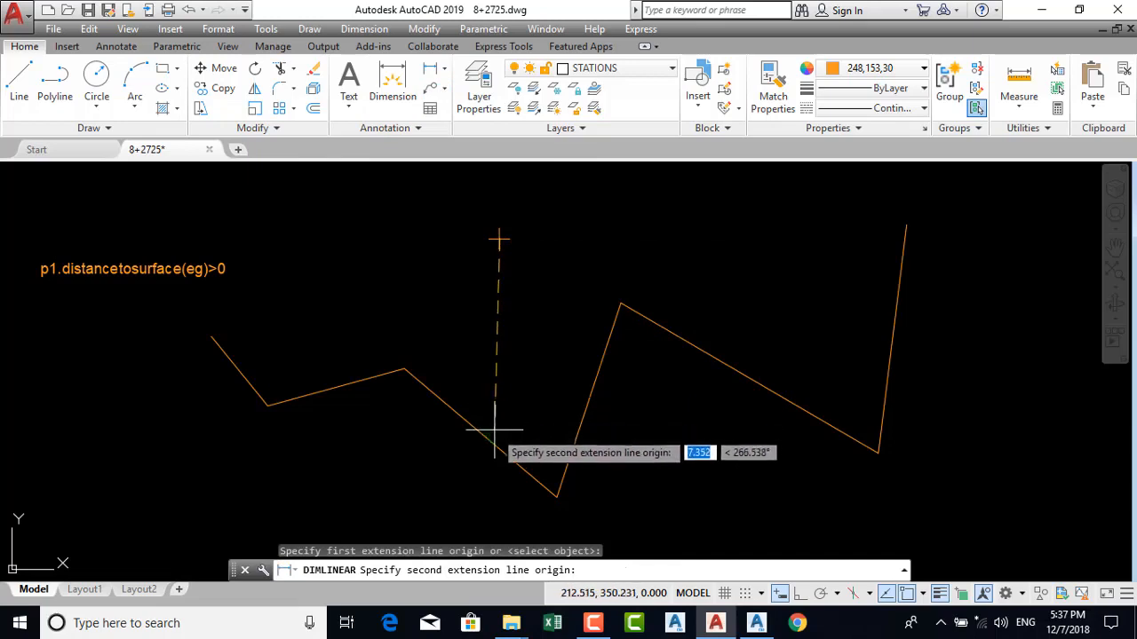
{"action": "left_click", "coordinate": [799, 594]}
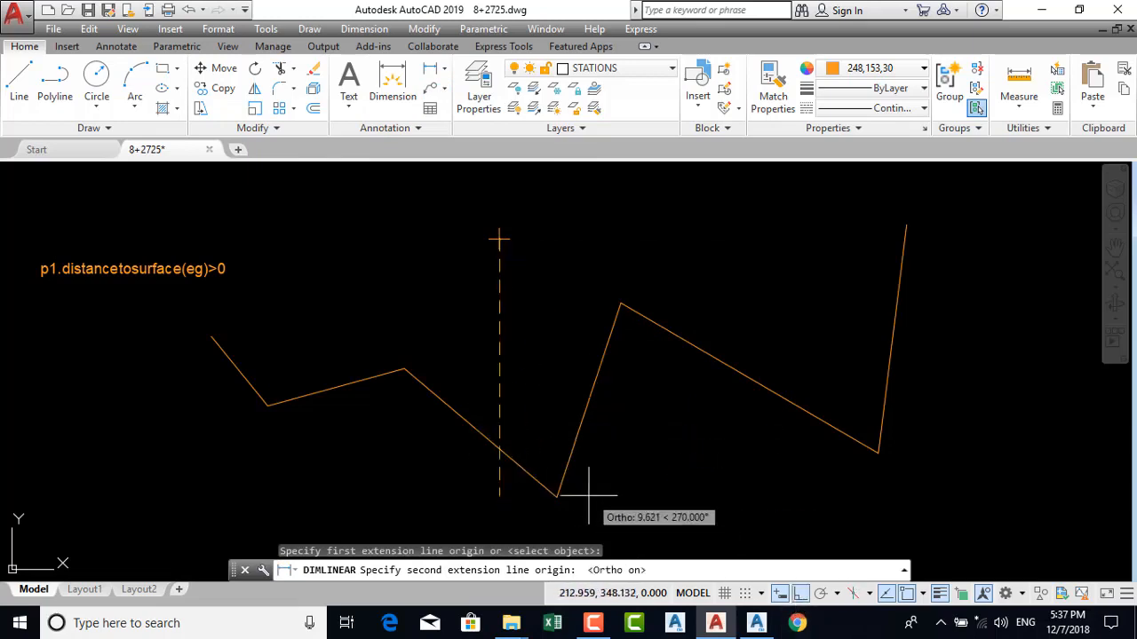
{"action": "left_click", "coordinate": [502, 452]}
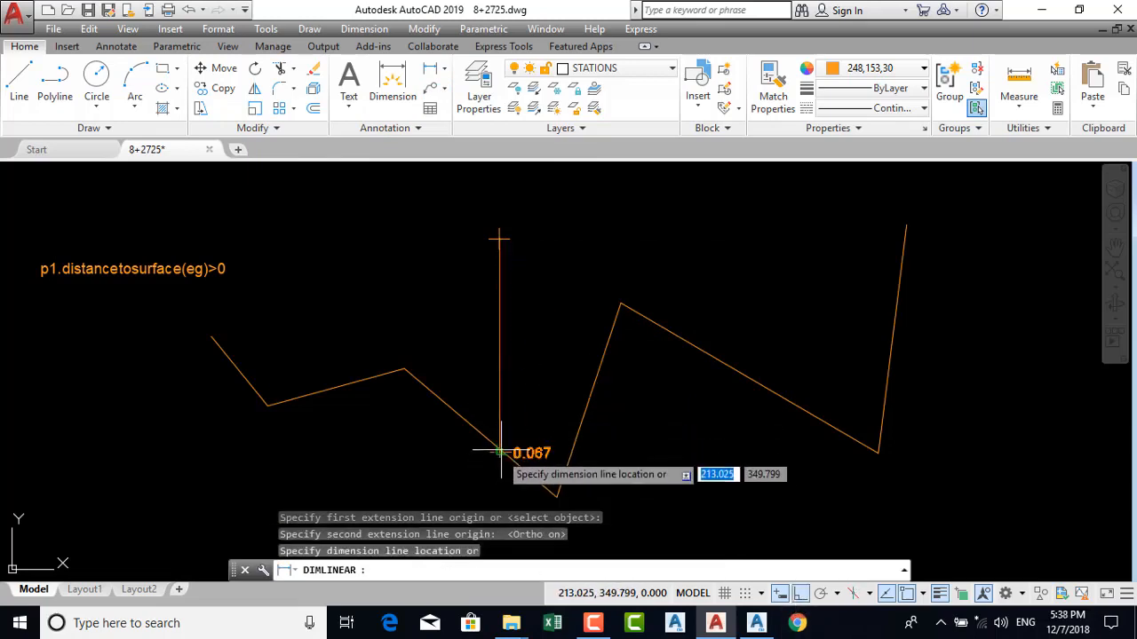
{"action": "left_click", "coordinate": [504, 336]}
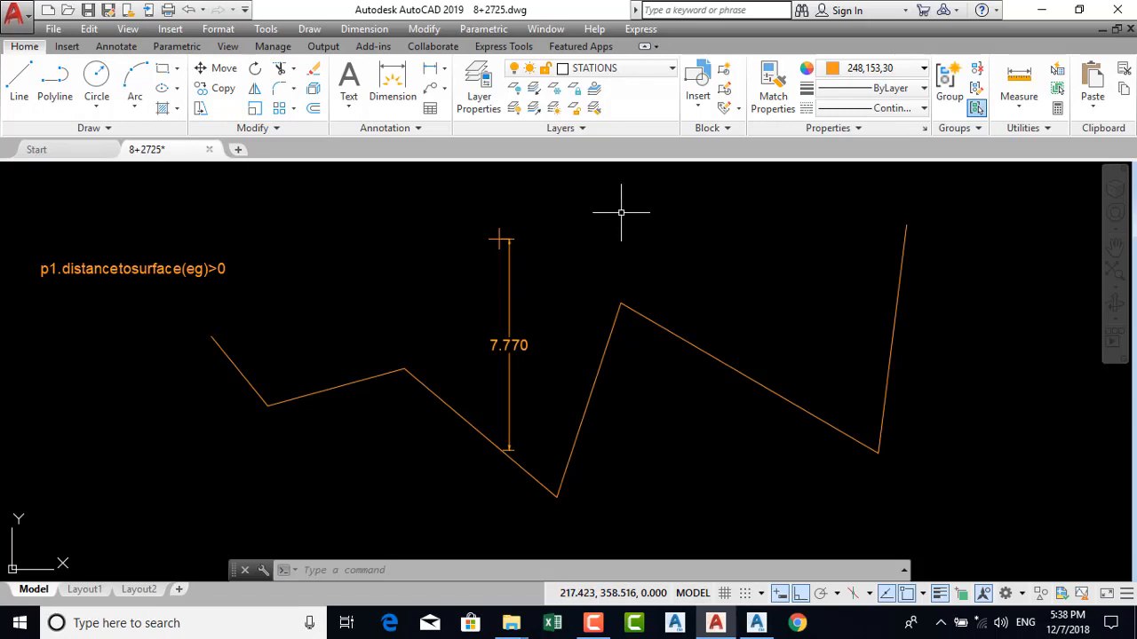
{"action": "left_click", "coordinate": [594, 624]}
{"action": "left_click", "coordinate": [594, 624]}
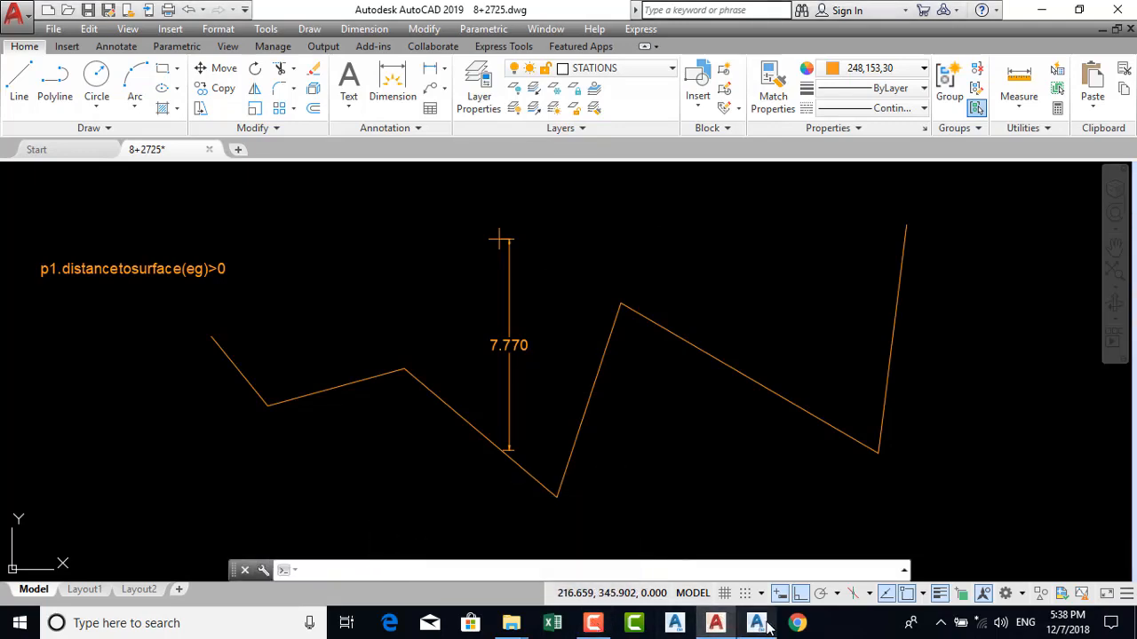
Step: Switch to Subassembly Composer and add a point connected to the Decision's fill branch in the flowchart
{"action": "left_click", "coordinate": [763, 625]}
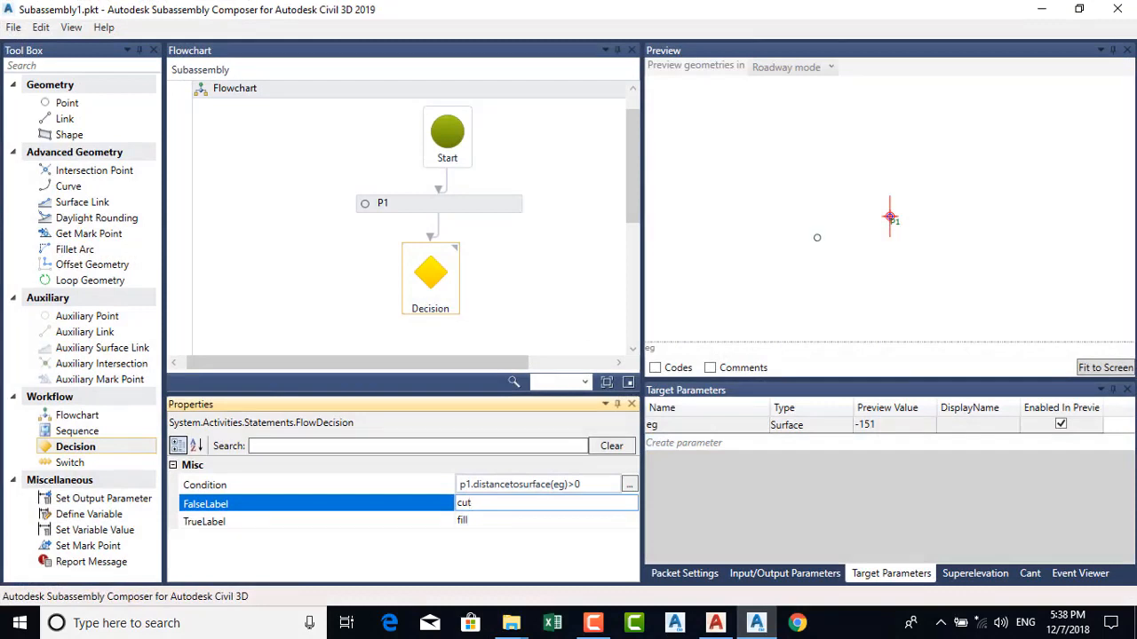
{"action": "left_click", "coordinate": [1085, 369]}
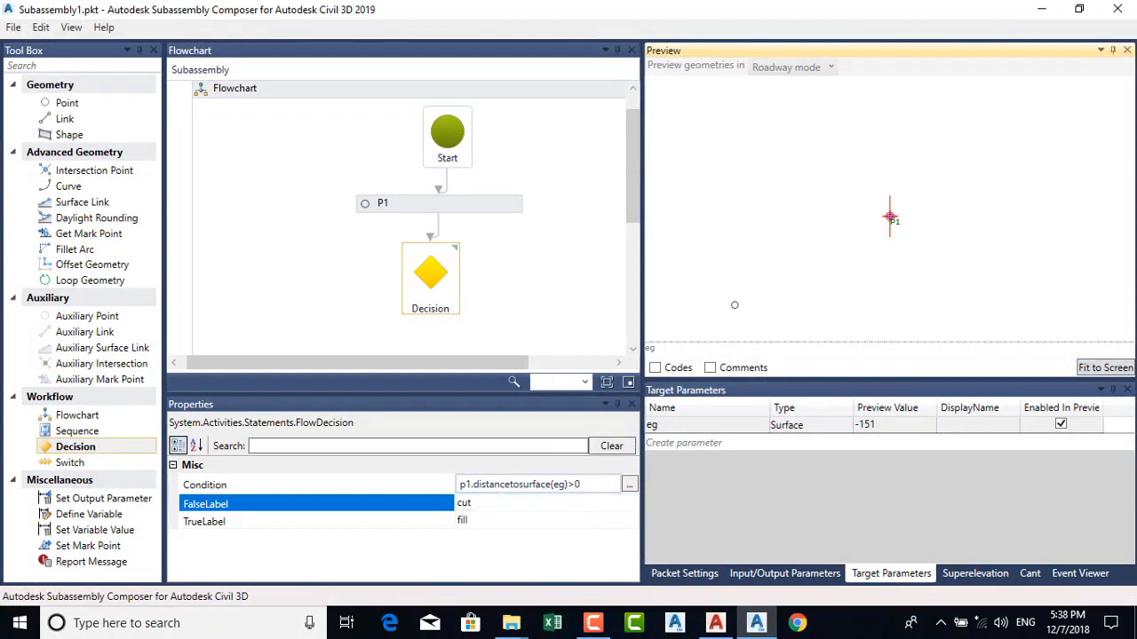
{"action": "left_click_drag", "start_coordinate": [633, 185], "coordinate": [633, 288]}
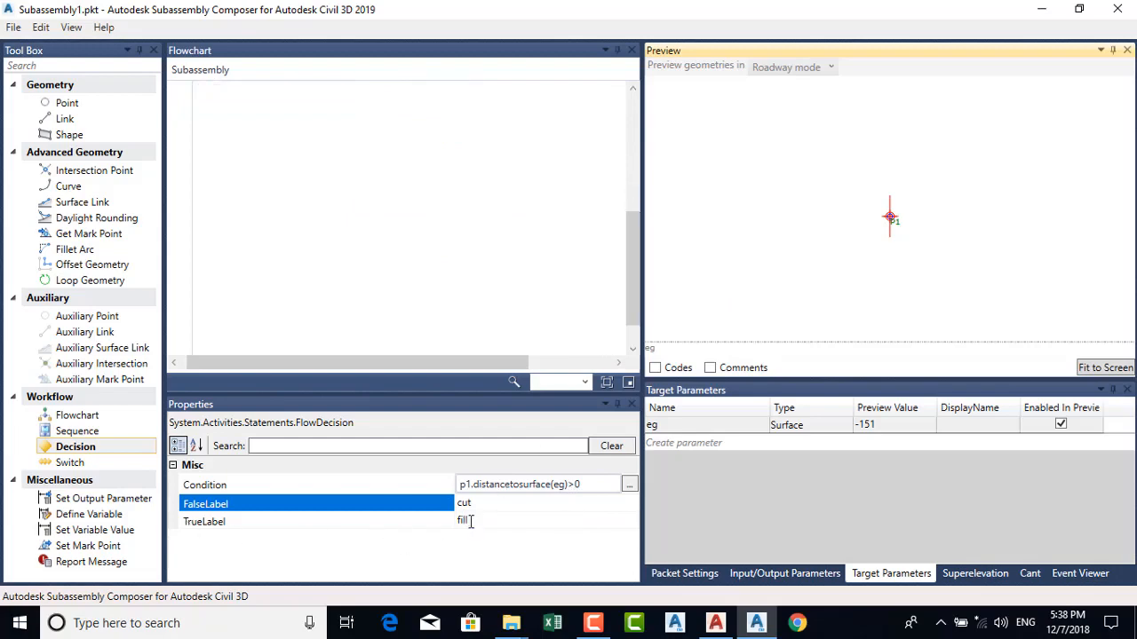
{"action": "scroll", "coordinate": [533, 314], "scroll_direction": "up", "scroll_amount": 3}
{"action": "left_click", "coordinate": [461, 169]}
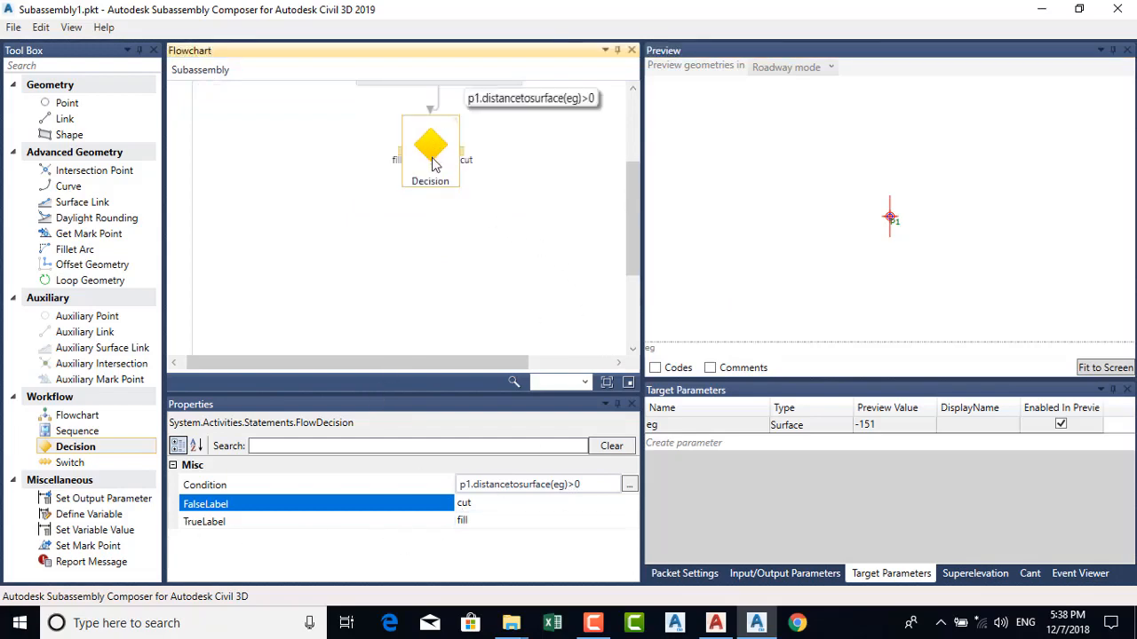
{"action": "left_click_drag", "start_coordinate": [69, 103], "coordinate": [300, 186]}
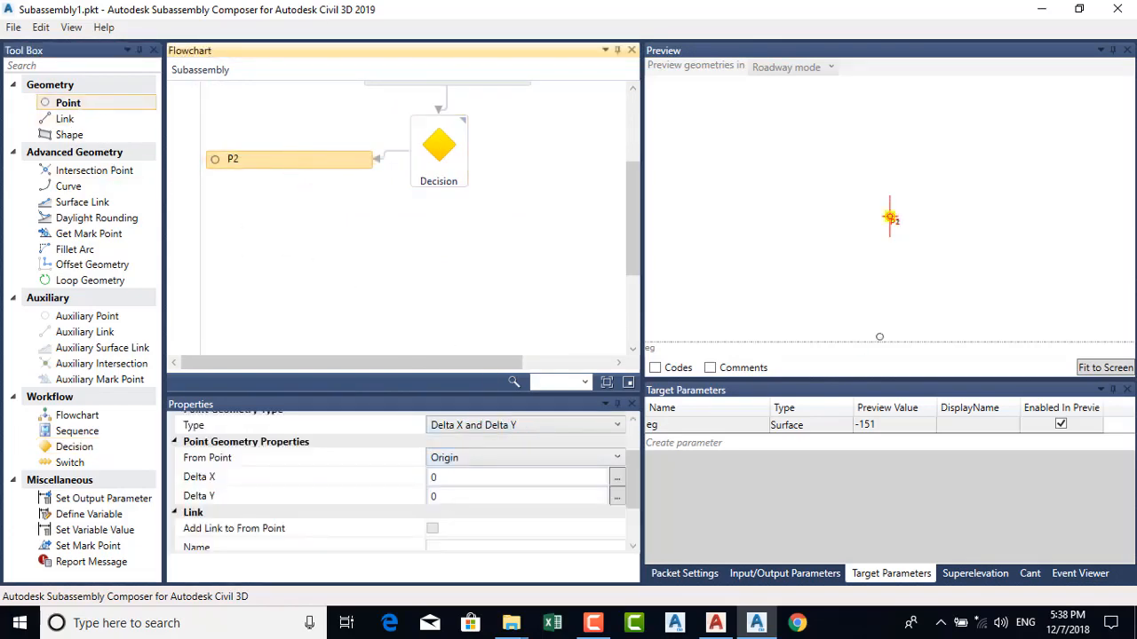
Step: Set P2's geometry type to Slope to Surface, starting from P1 with a slope of -50%
{"action": "left_click", "coordinate": [521, 427]}
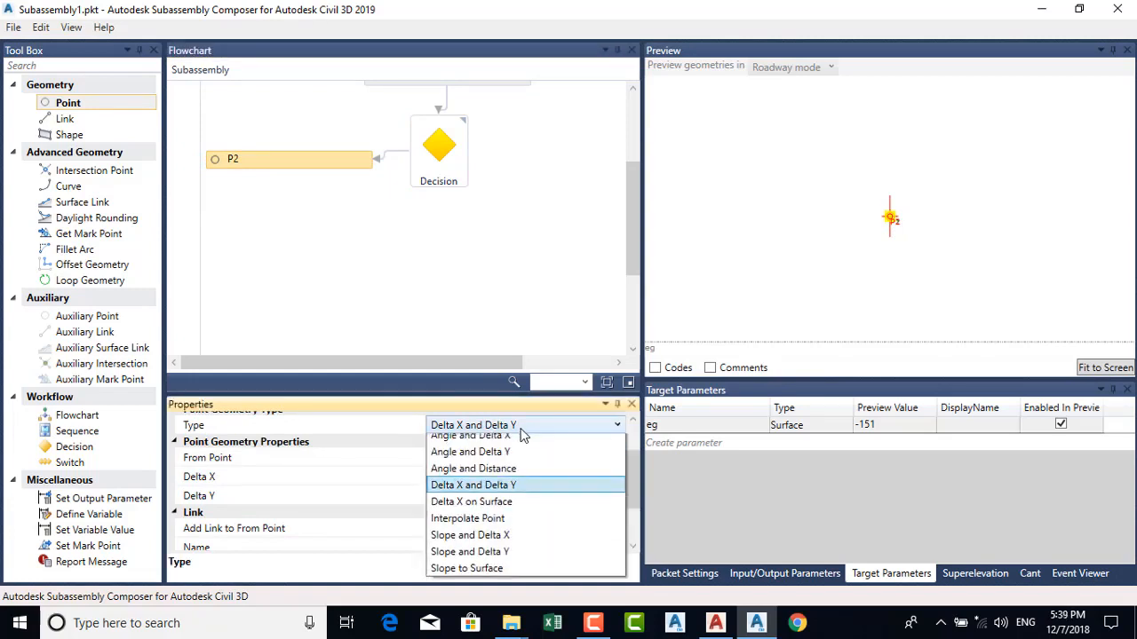
{"action": "left_click", "coordinate": [477, 578]}
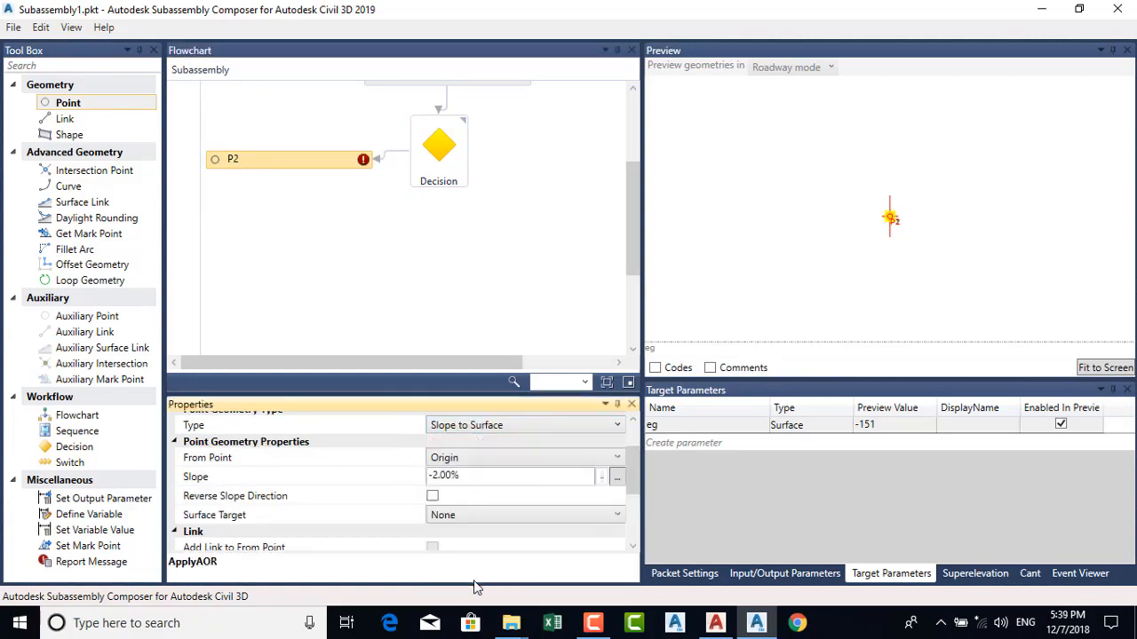
{"action": "left_click", "coordinate": [475, 457]}
{"action": "left_click", "coordinate": [515, 473]}
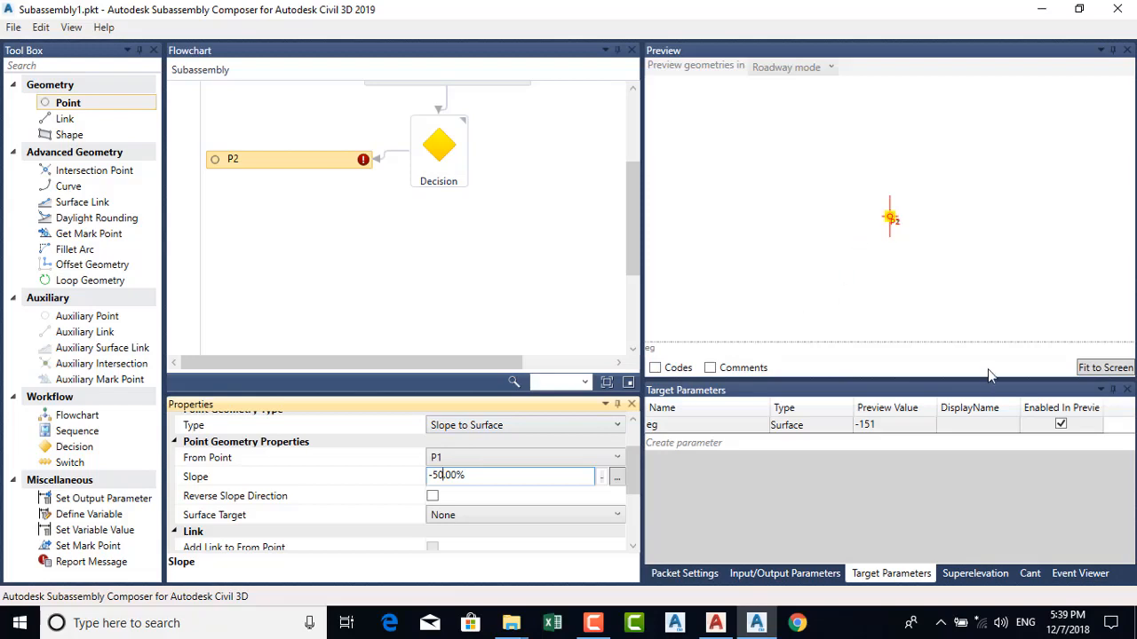
{"action": "left_click", "coordinate": [1103, 371]}
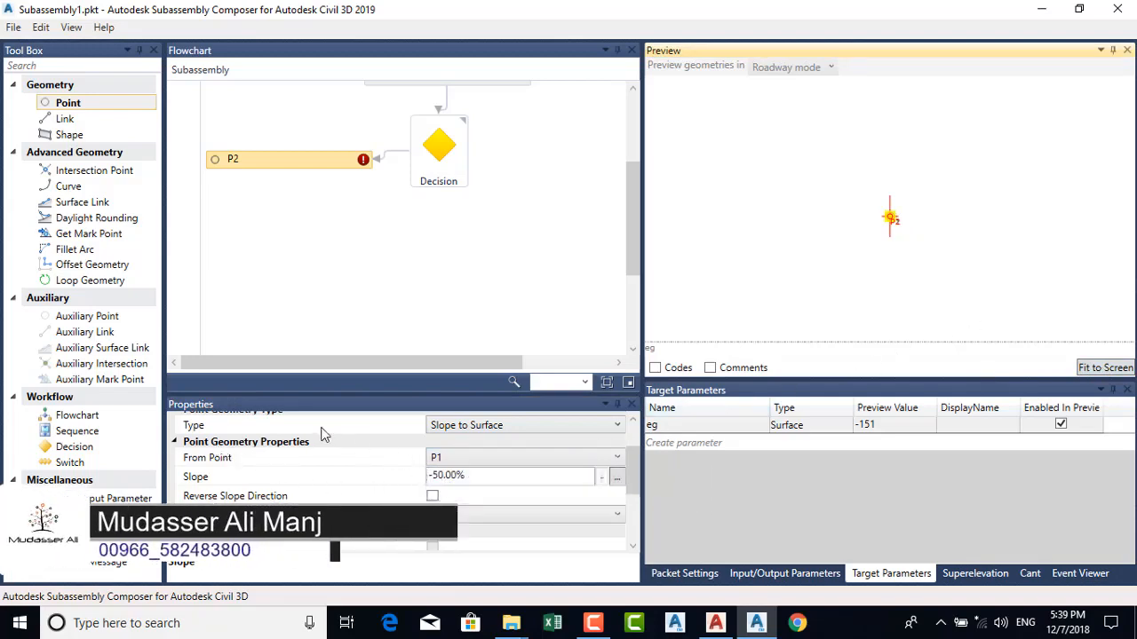
Step: Set P2's surface target to eg and add a link to its from point
{"action": "scroll", "coordinate": [459, 496], "scroll_direction": "up", "scroll_amount": 1}
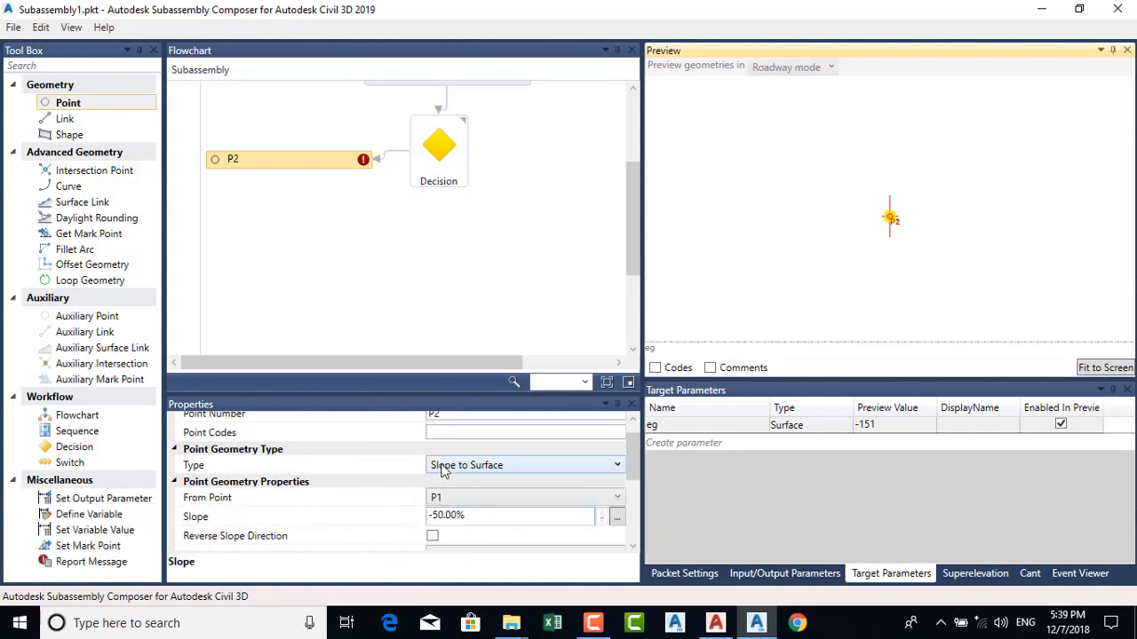
{"action": "scroll", "coordinate": [443, 471], "scroll_direction": "down", "scroll_amount": 1}
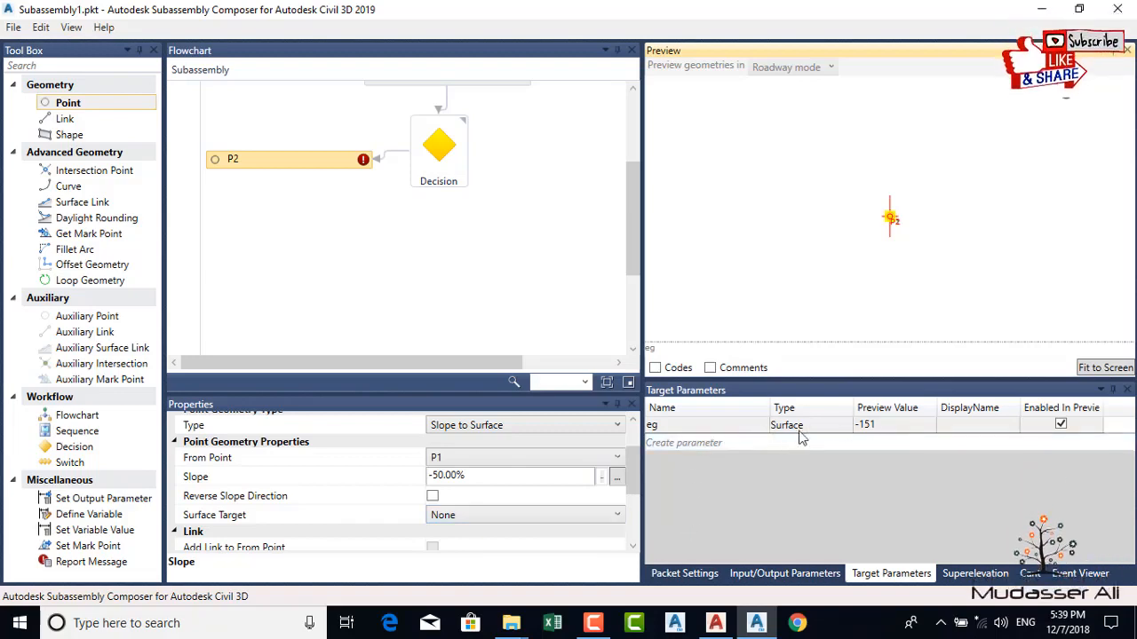
{"action": "left_click", "coordinate": [462, 515]}
{"action": "left_click", "coordinate": [444, 552]}
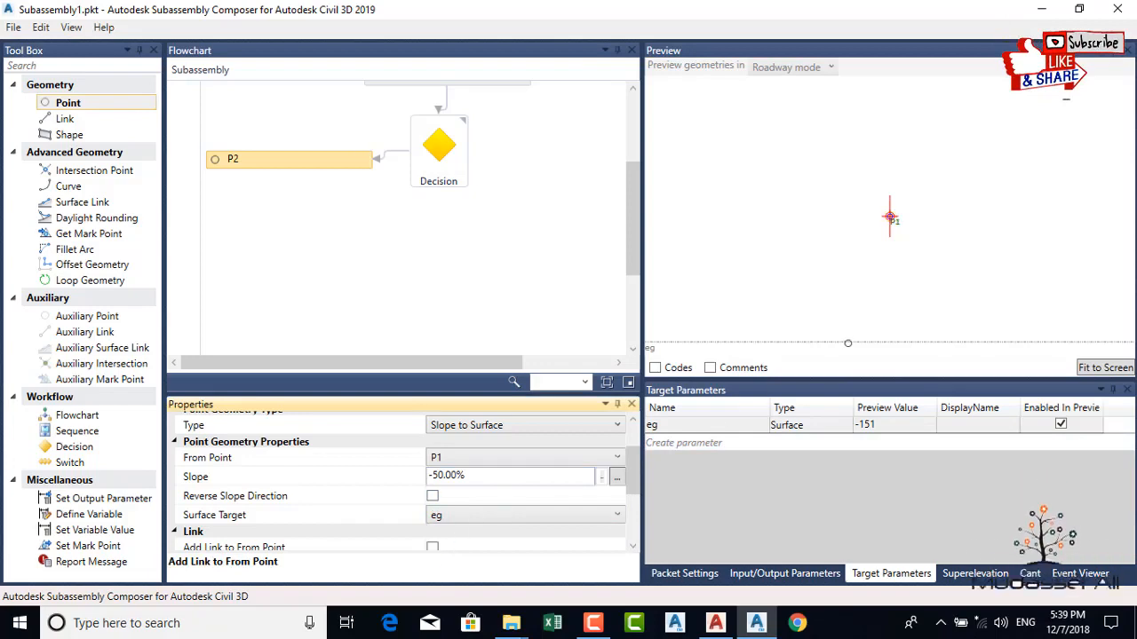
{"action": "left_click", "coordinate": [1101, 367]}
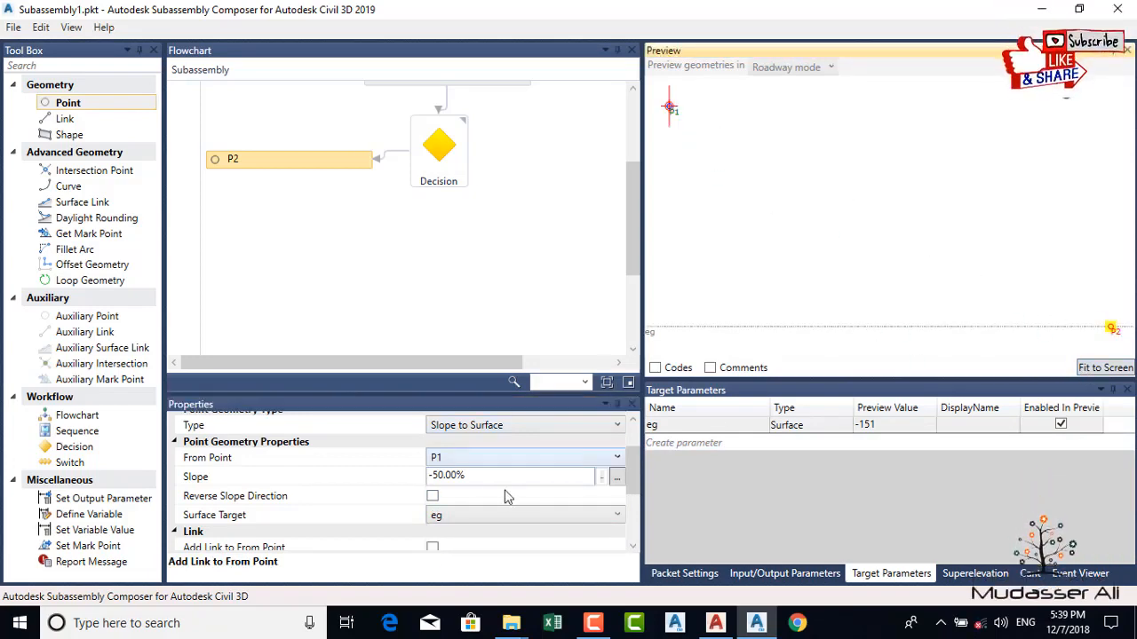
{"action": "scroll", "coordinate": [505, 497], "scroll_direction": "down", "scroll_amount": 2}
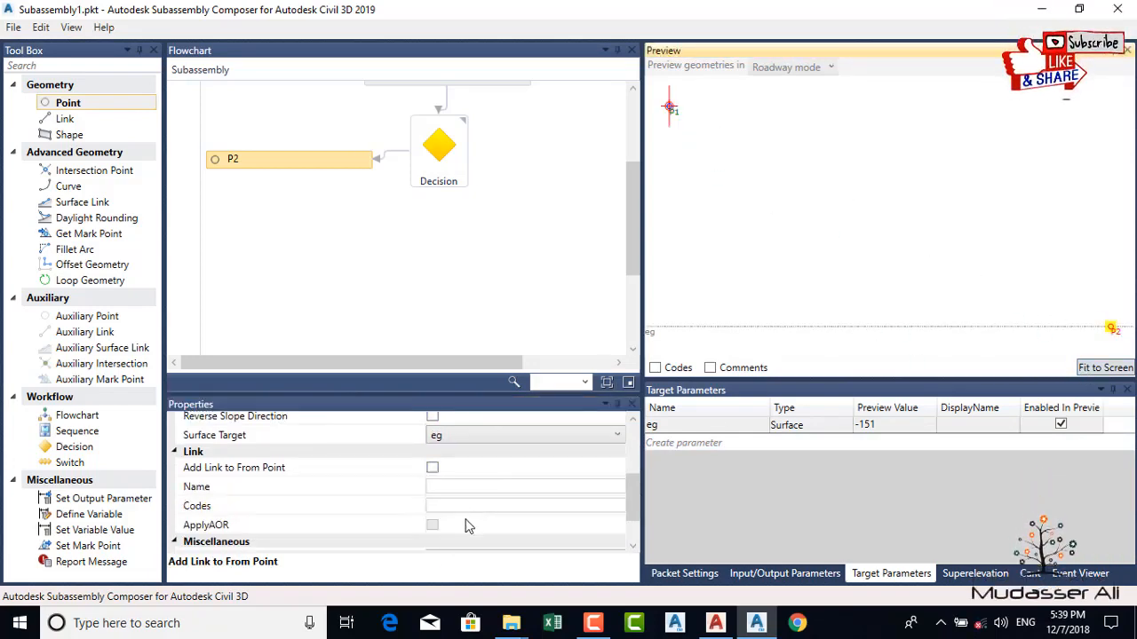
{"action": "left_click", "coordinate": [432, 468]}
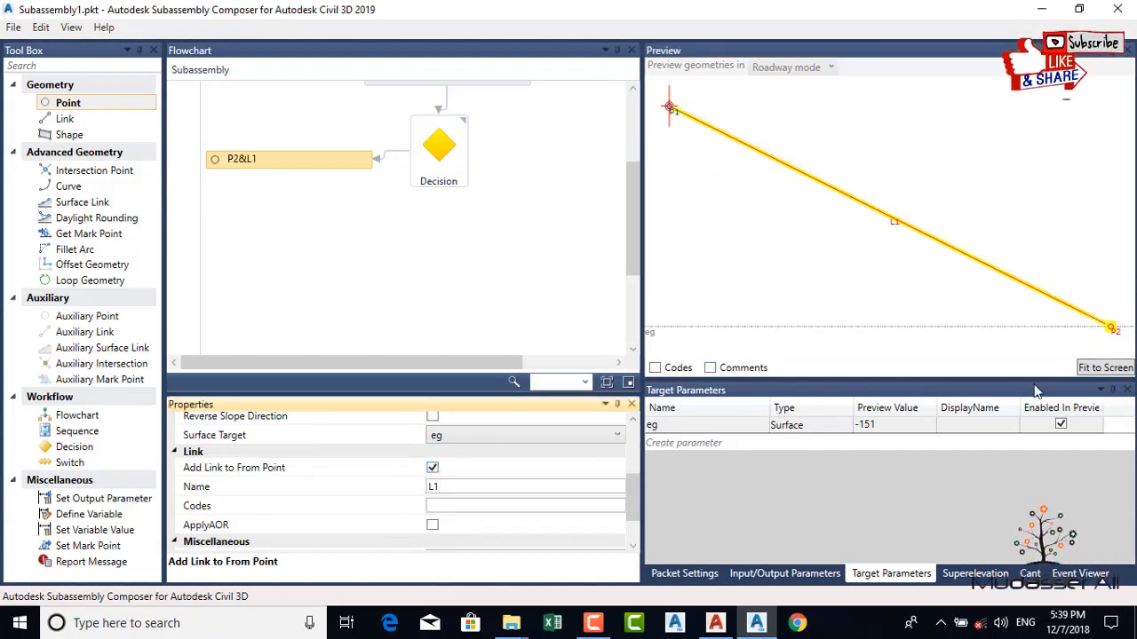
Step: Raise the eg surface line in the preview to a value of about -54.6
{"action": "left_click", "coordinate": [943, 304]}
{"action": "scroll", "coordinate": [942, 307], "scroll_direction": "down", "scroll_amount": 1}
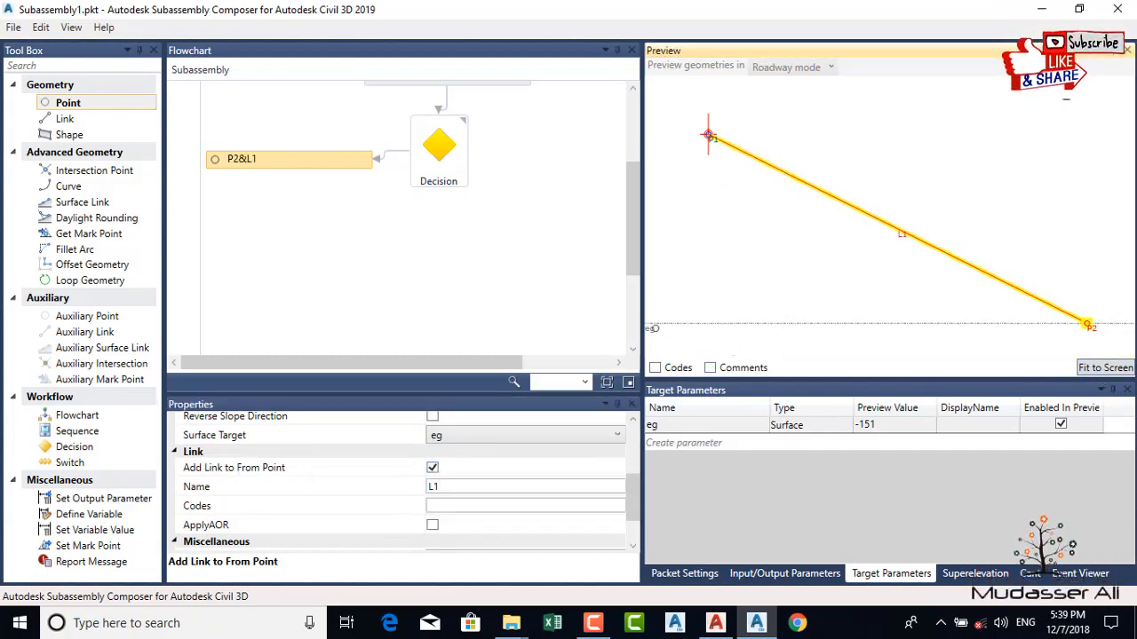
{"action": "left_click", "coordinate": [699, 236]}
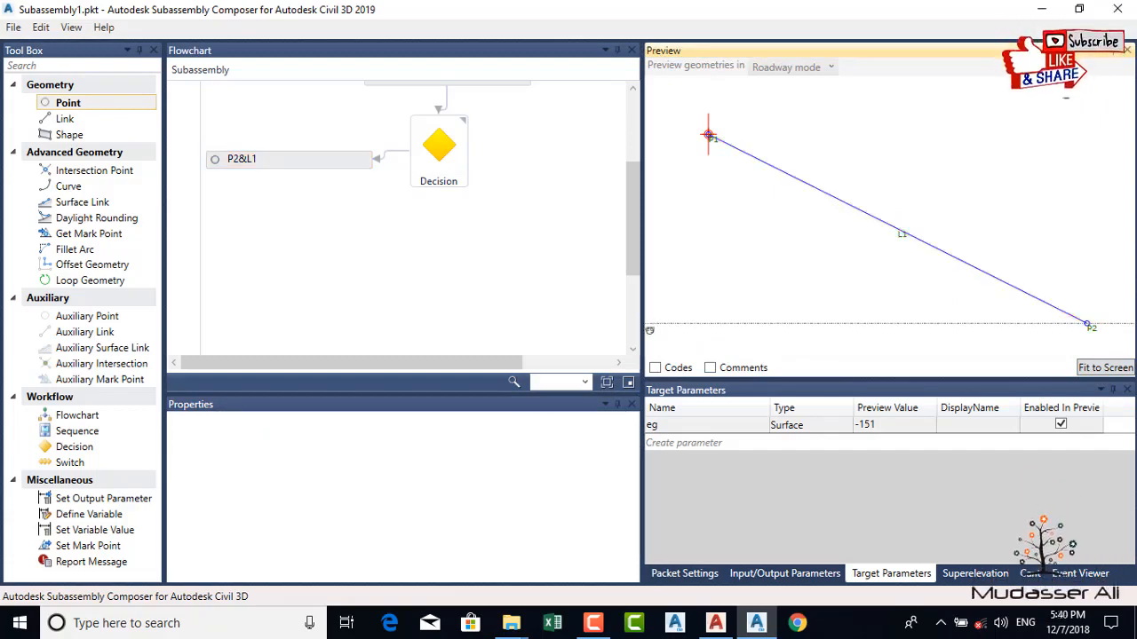
{"action": "left_click_drag", "start_coordinate": [649, 330], "coordinate": [687, 209]}
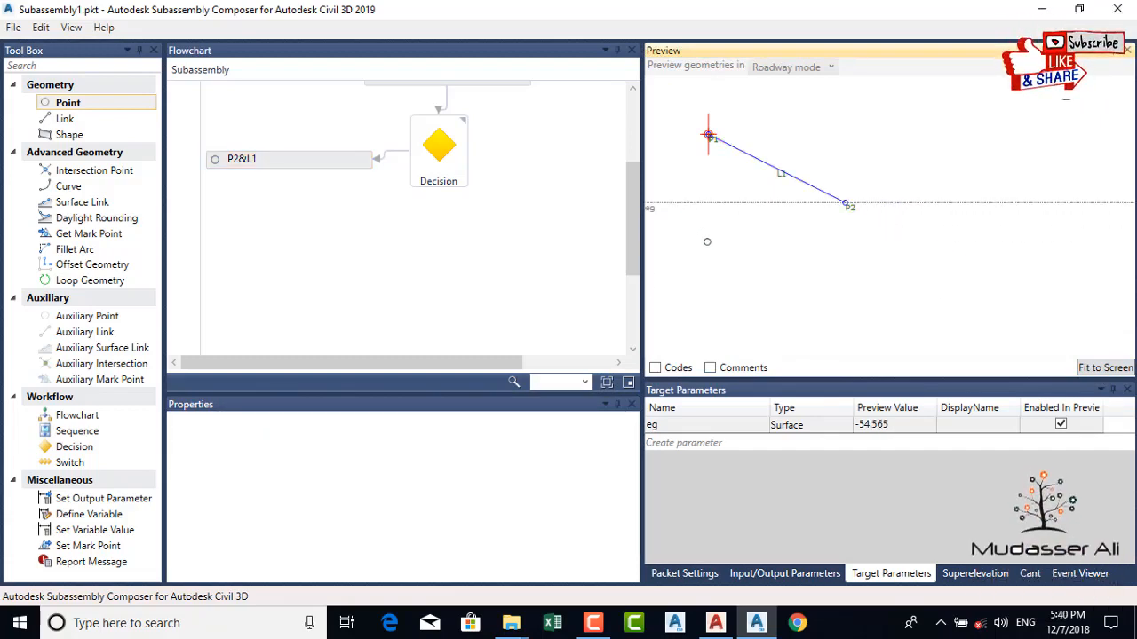
Step: Set the eg target surface's preview value to -1 and fit the preview to the geometry
{"action": "double_click", "coordinate": [897, 426]}
{"action": "type", "text": "-1"}
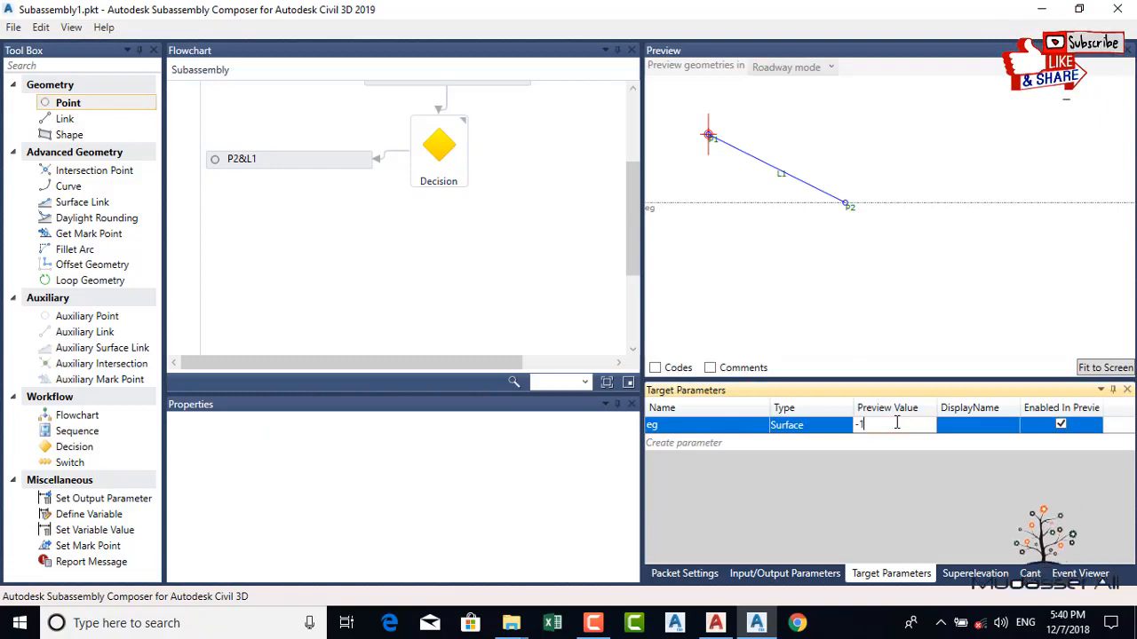
{"action": "left_click", "coordinate": [1101, 370]}
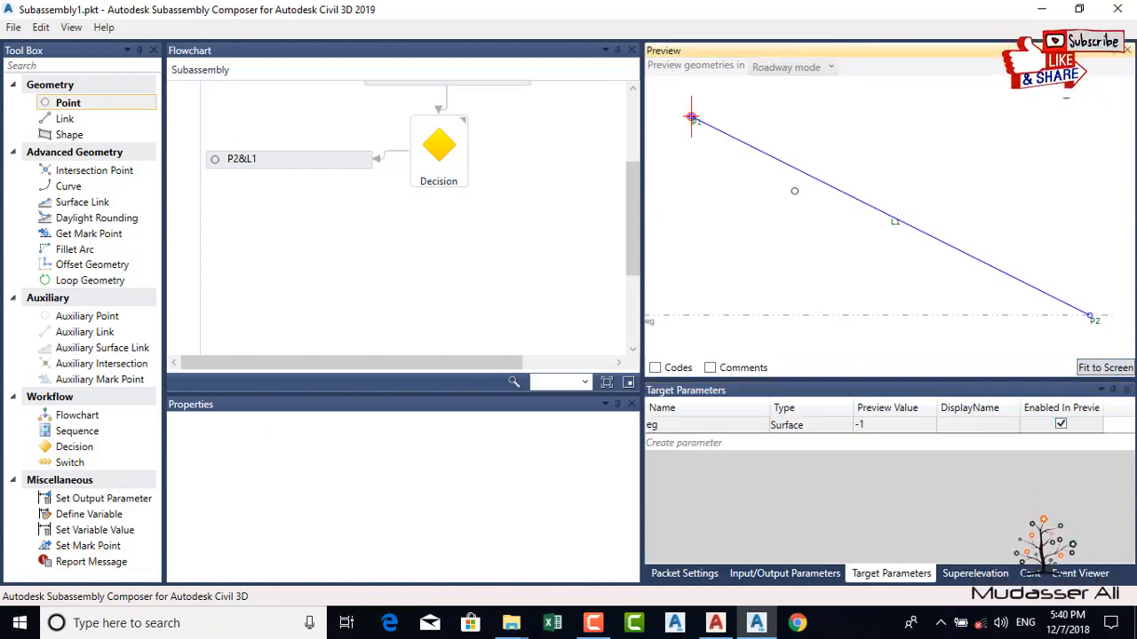
Step: Raise the eg surface line above P1 in the preview to a value of about 0.498
{"action": "scroll", "coordinate": [794, 191], "scroll_direction": "down", "scroll_amount": 1}
{"action": "middle_click_drag", "start_coordinate": [834, 262], "coordinate": [876, 270]}
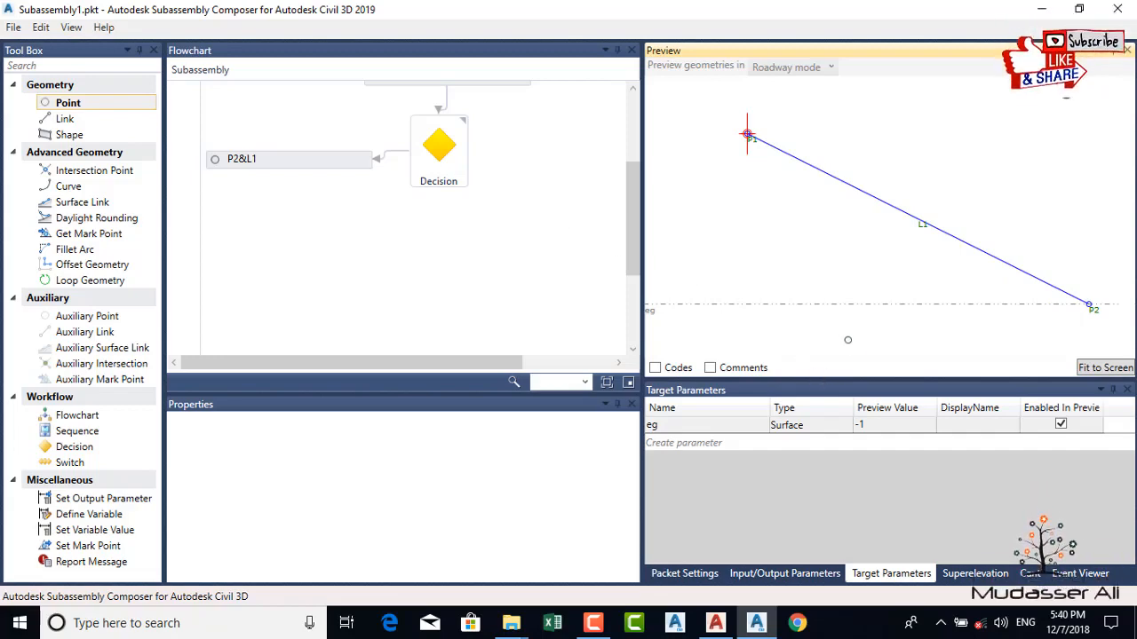
{"action": "scroll", "coordinate": [927, 288], "scroll_direction": "down", "scroll_amount": 1}
{"action": "scroll", "coordinate": [1061, 327], "scroll_direction": "down", "scroll_amount": 1}
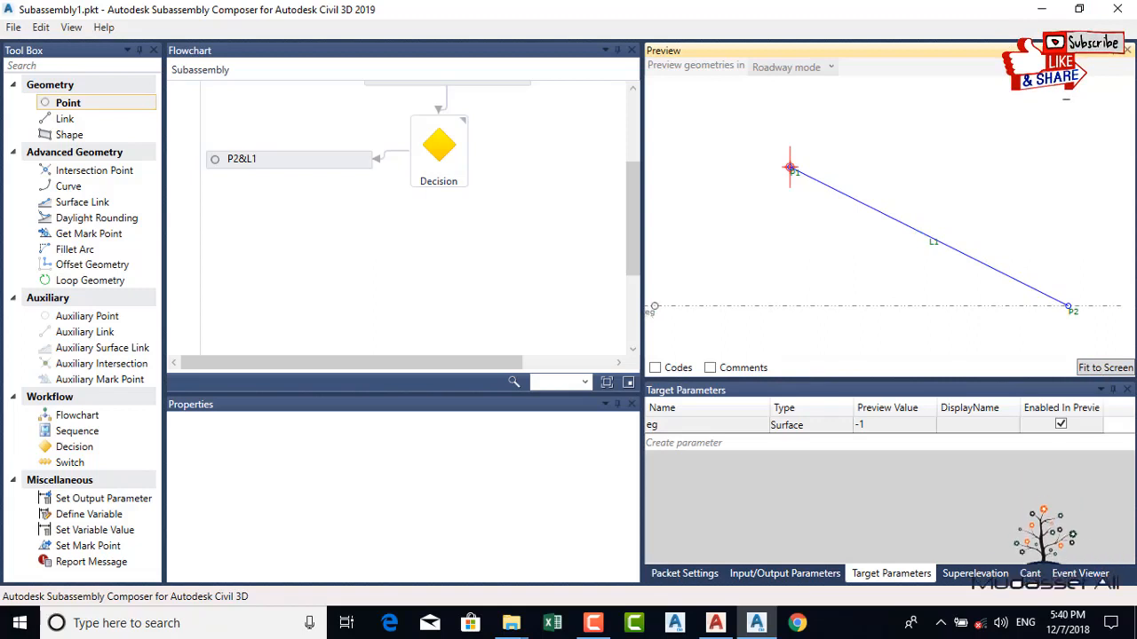
{"action": "left_click_drag", "start_coordinate": [650, 307], "coordinate": [693, 159]}
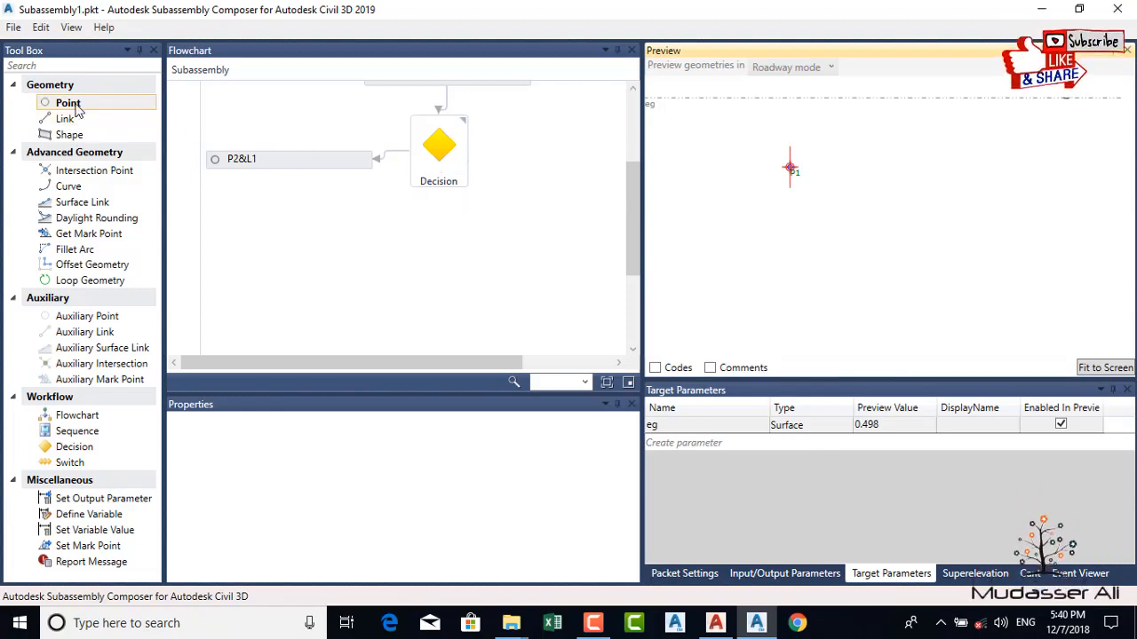
Step: Add point P3 with link L2 beside the Decision in the flowchart and connect the Decision's cut branch to it
{"action": "left_click_drag", "start_coordinate": [75, 108], "coordinate": [548, 165]}
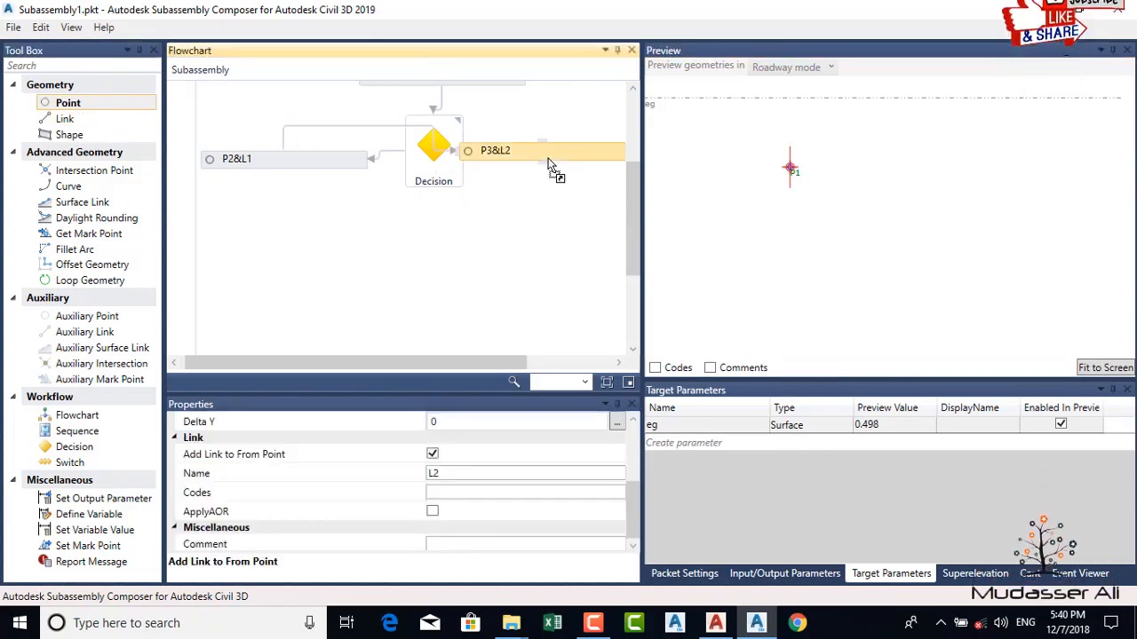
{"action": "left_click", "coordinate": [368, 125]}
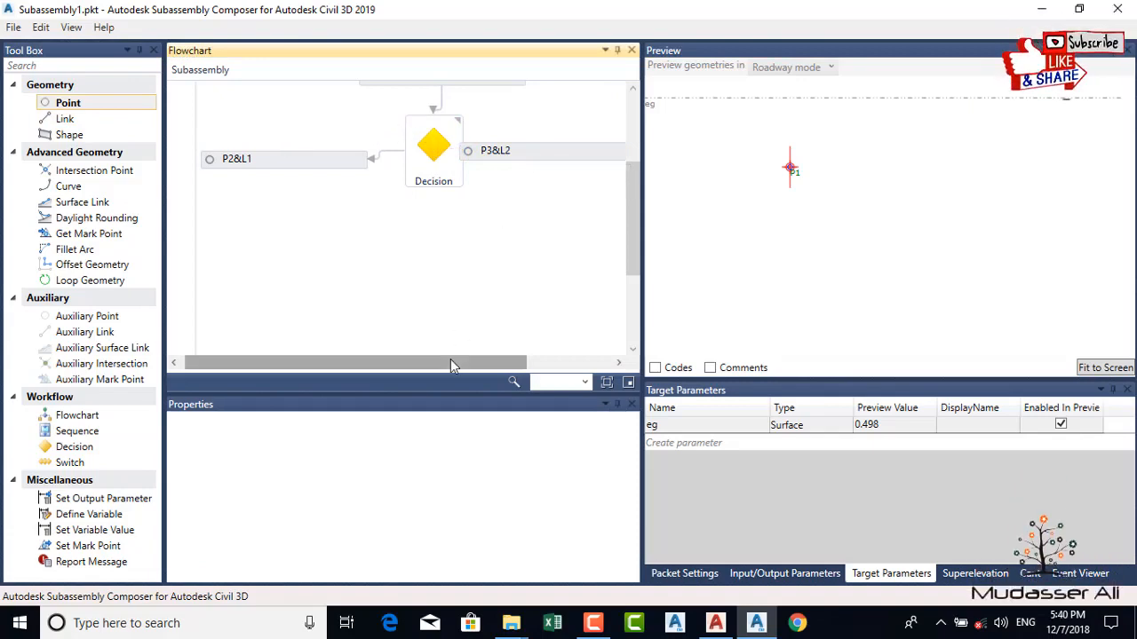
{"action": "left_click_drag", "start_coordinate": [450, 358], "coordinate": [477, 344]}
{"action": "left_click", "coordinate": [496, 157]}
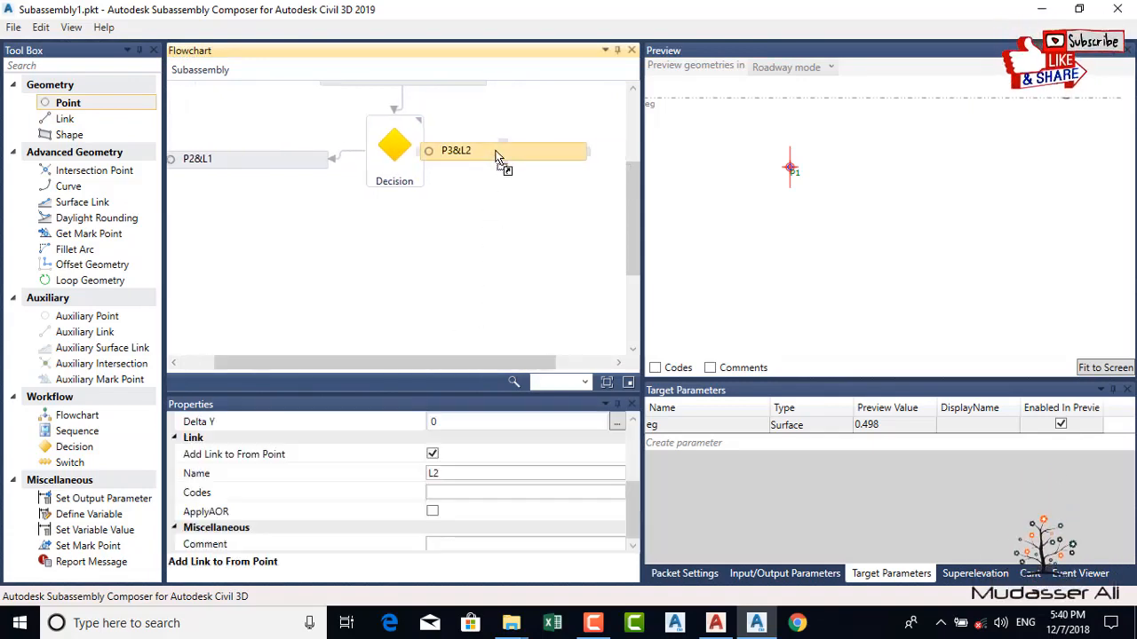
{"action": "left_click_drag", "start_coordinate": [528, 156], "coordinate": [528, 163]}
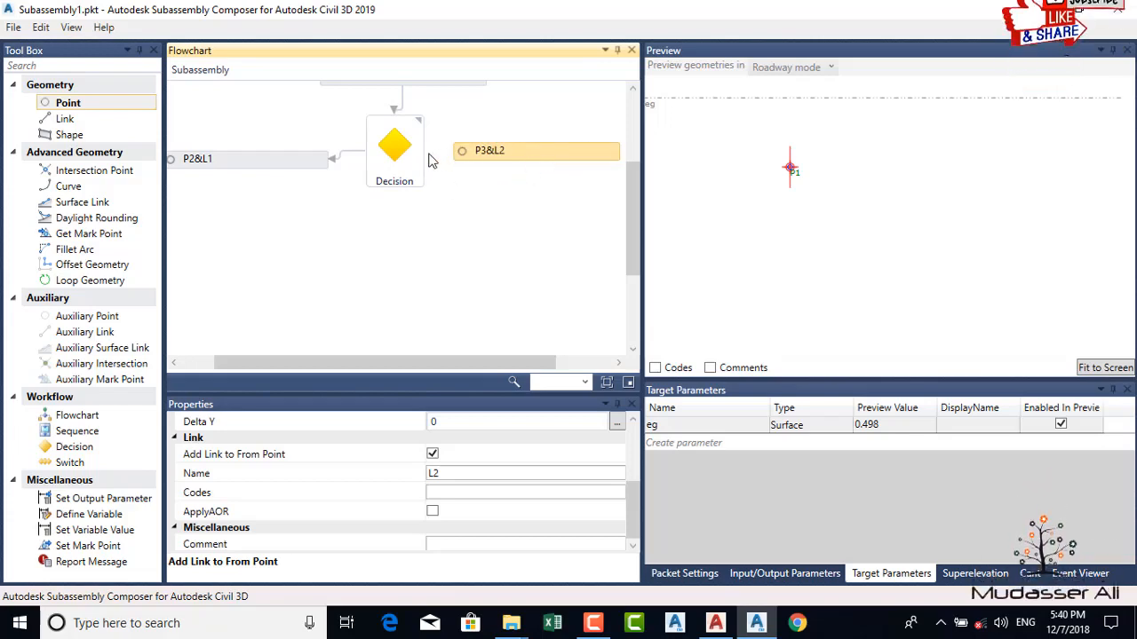
{"action": "left_click_drag", "start_coordinate": [431, 156], "coordinate": [488, 160]}
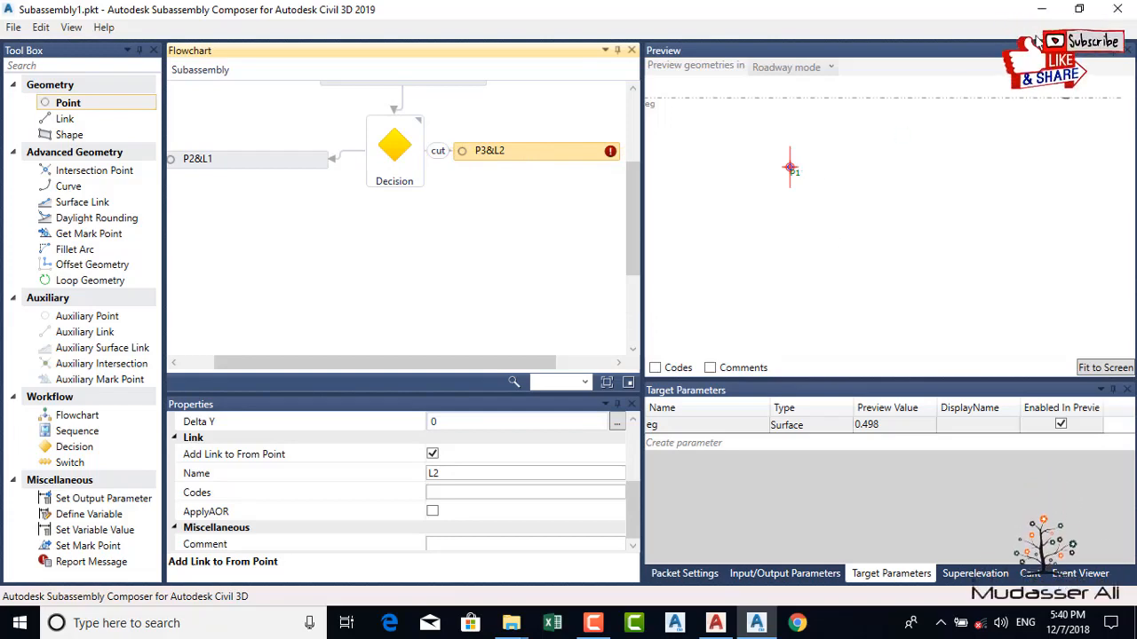
Step: Switch to AutoCAD and measure the vertical distance from the ditch bottom to the shoulder edge in the cross-section
{"action": "left_click", "coordinate": [1044, 11]}
{"action": "scroll", "coordinate": [568, 325], "scroll_direction": "down", "scroll_amount": 10}
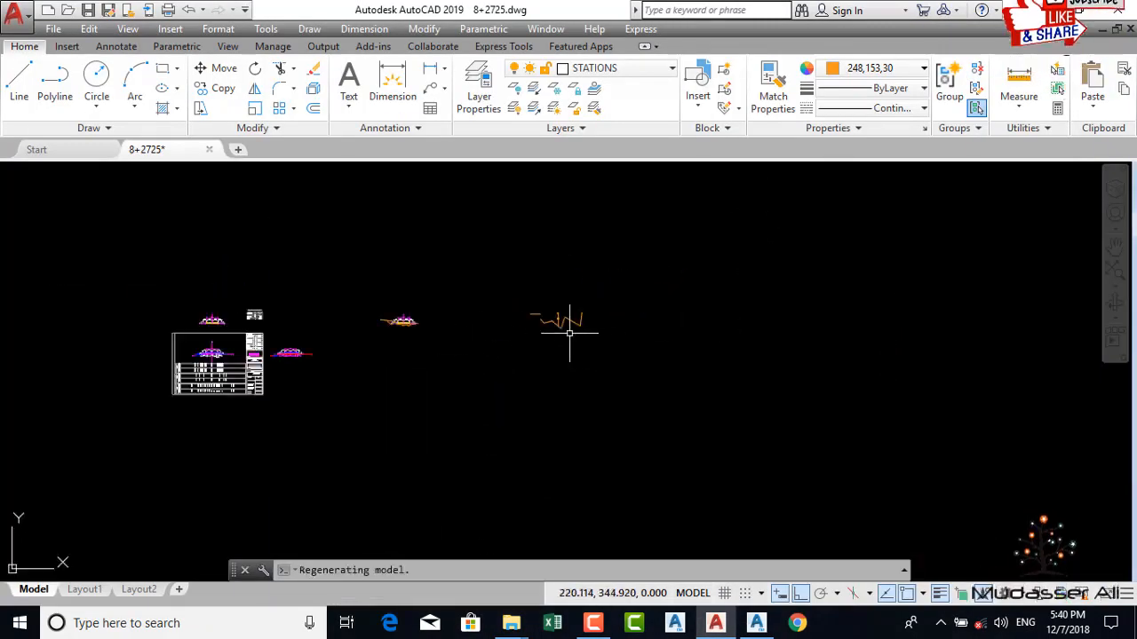
{"action": "scroll", "coordinate": [518, 321], "scroll_direction": "up", "scroll_amount": 8}
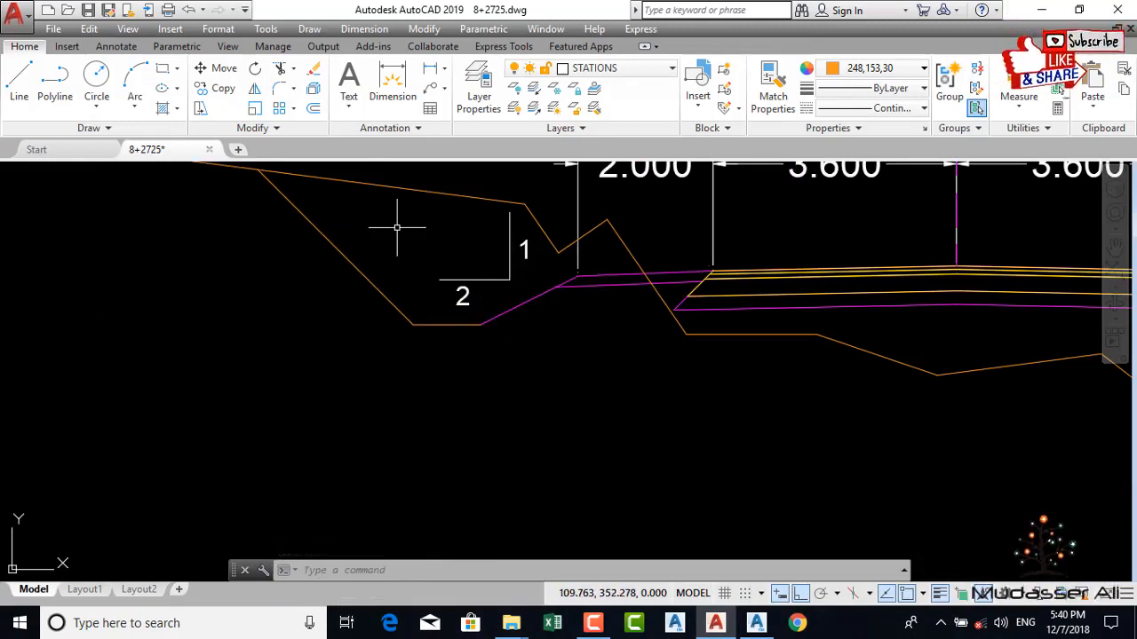
{"action": "left_click", "coordinate": [392, 89]}
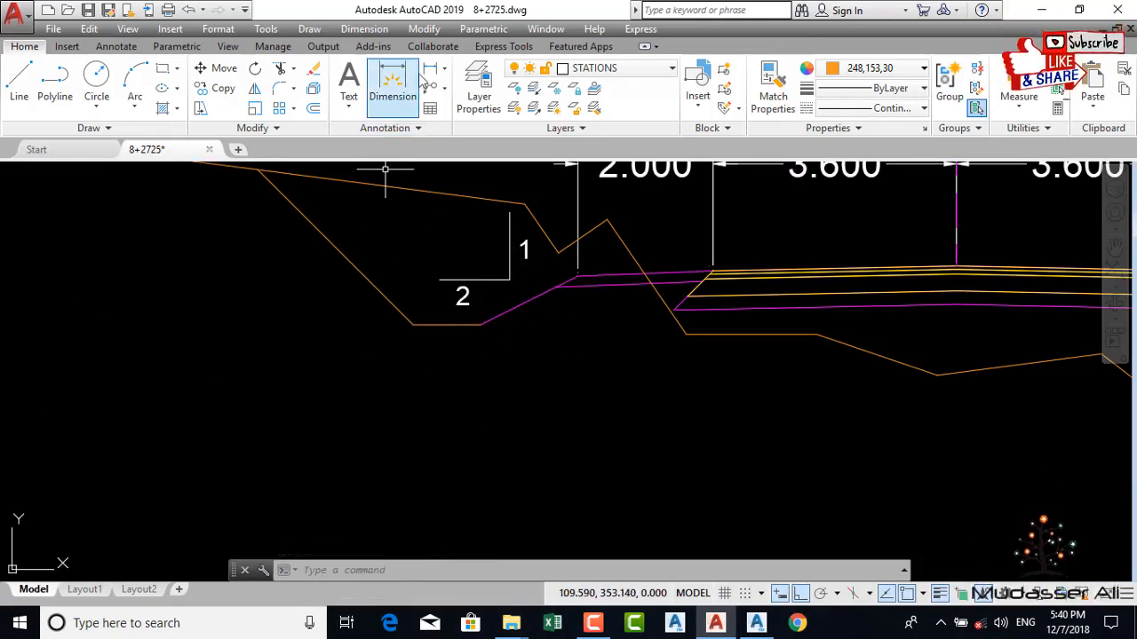
{"action": "left_click", "coordinate": [480, 324]}
{"action": "left_click", "coordinate": [577, 277]}
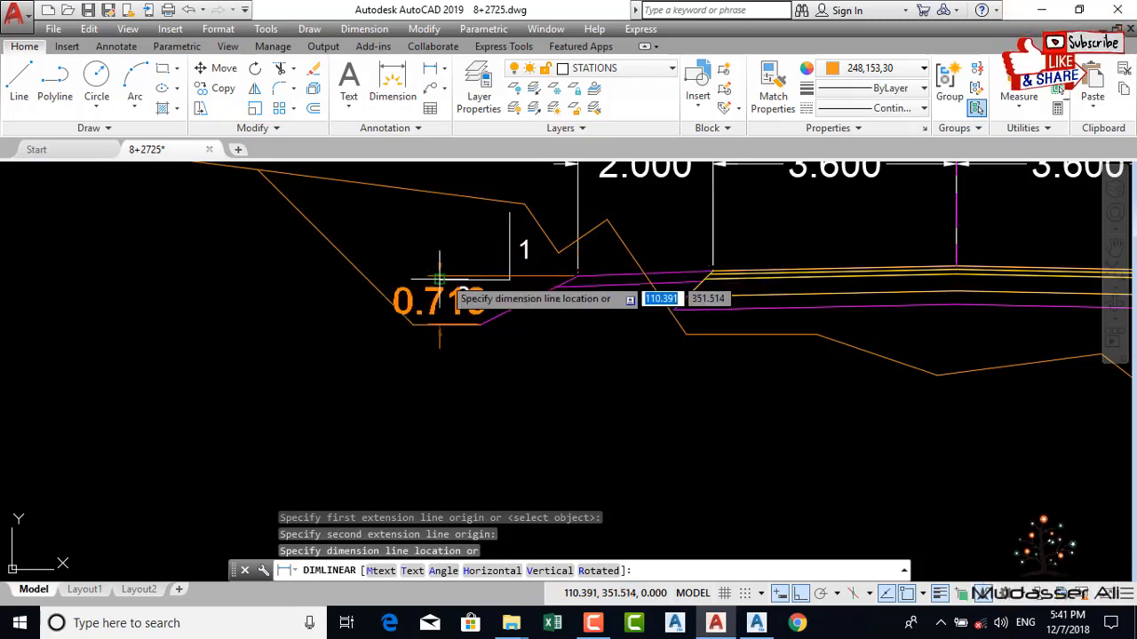
{"action": "key", "text": "Escape"}
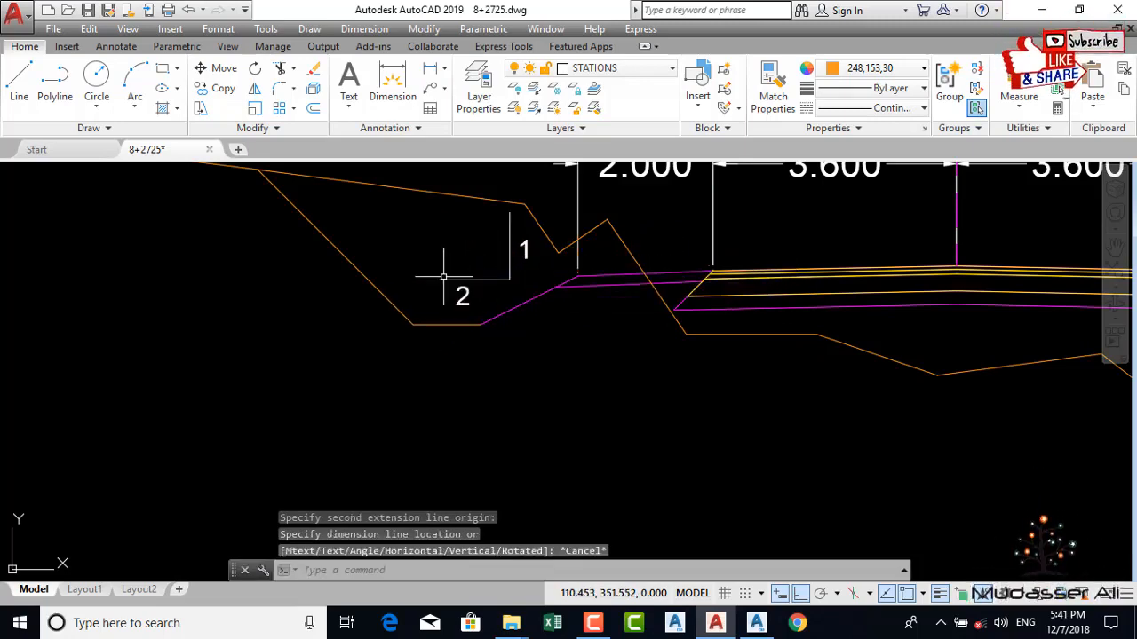
Step: Return to Subassembly Composer and define P3 from Origin with a Delta X of 1 and a Delta Y of -0.5
{"action": "left_click", "coordinate": [755, 623]}
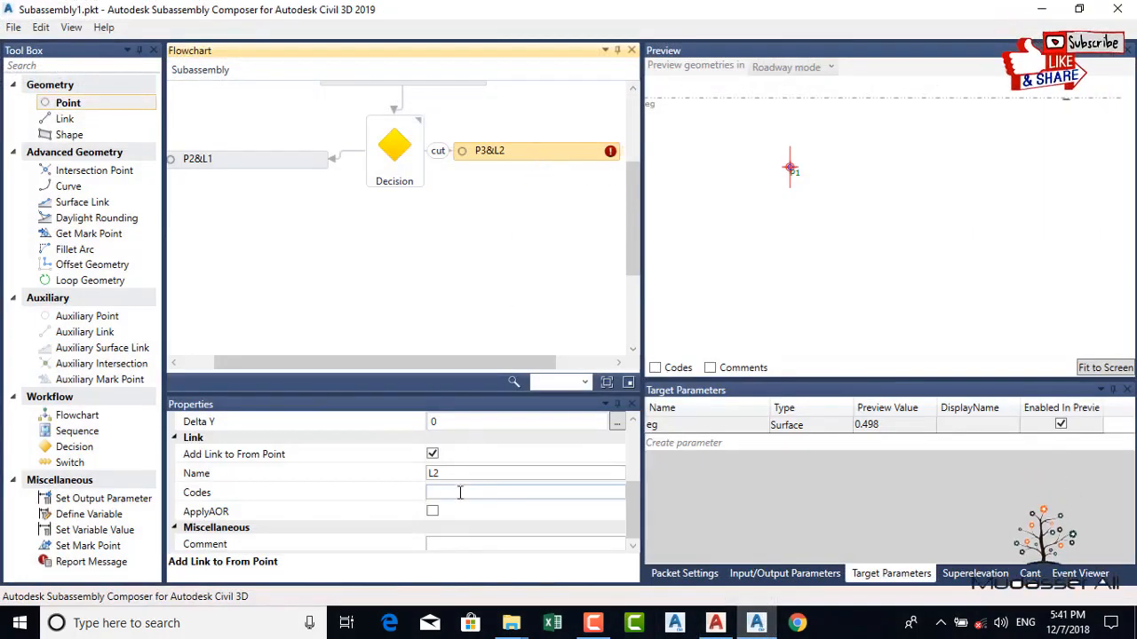
{"action": "scroll", "coordinate": [461, 502], "scroll_direction": "up", "scroll_amount": 3}
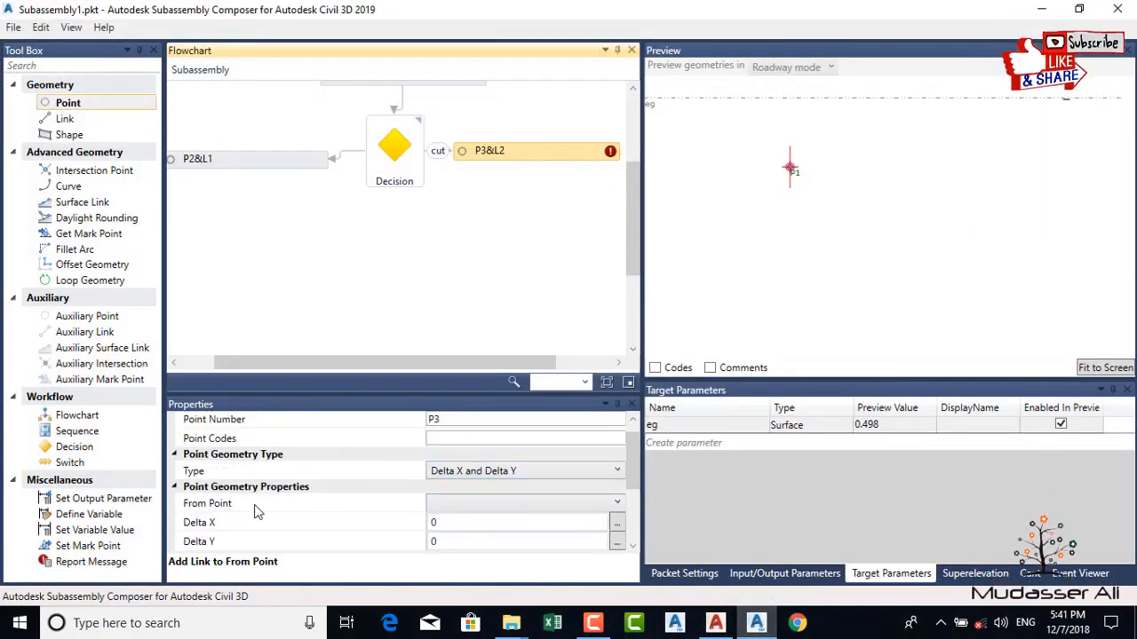
{"action": "left_click", "coordinate": [456, 522]}
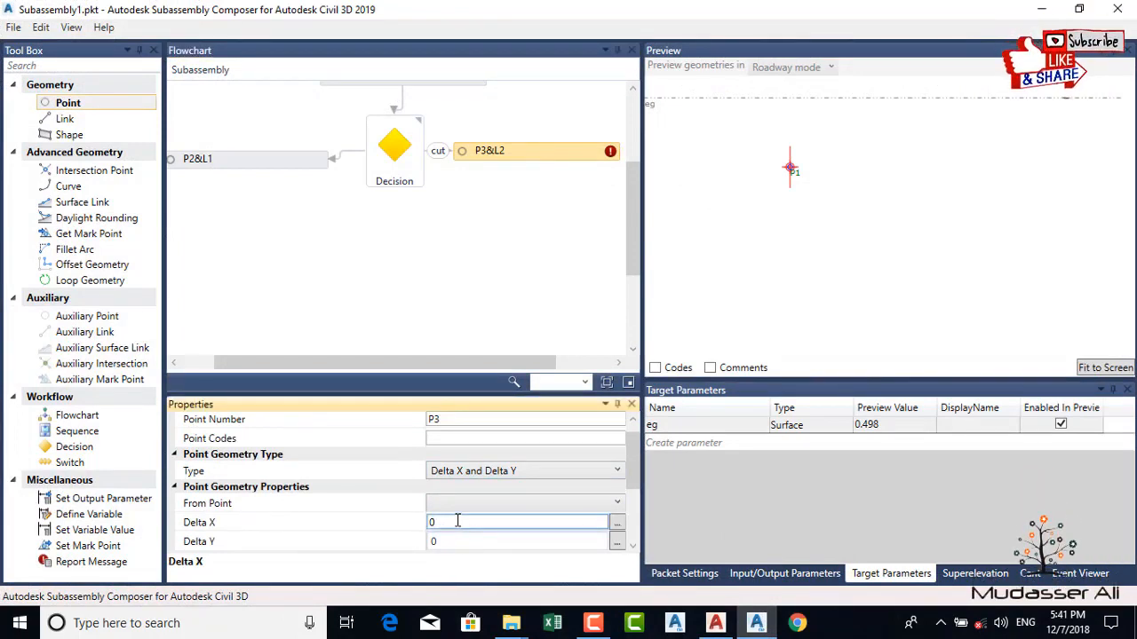
{"action": "type", "text": "1"}
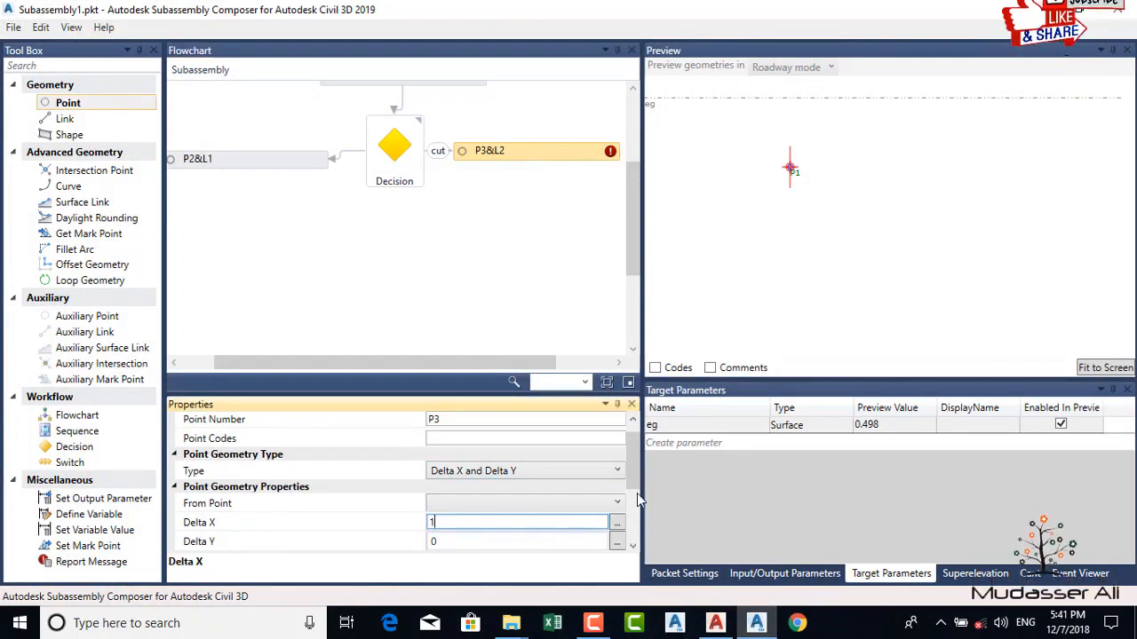
{"action": "scroll", "coordinate": [636, 484], "scroll_direction": "down", "scroll_amount": 1}
{"action": "left_click", "coordinate": [459, 504]}
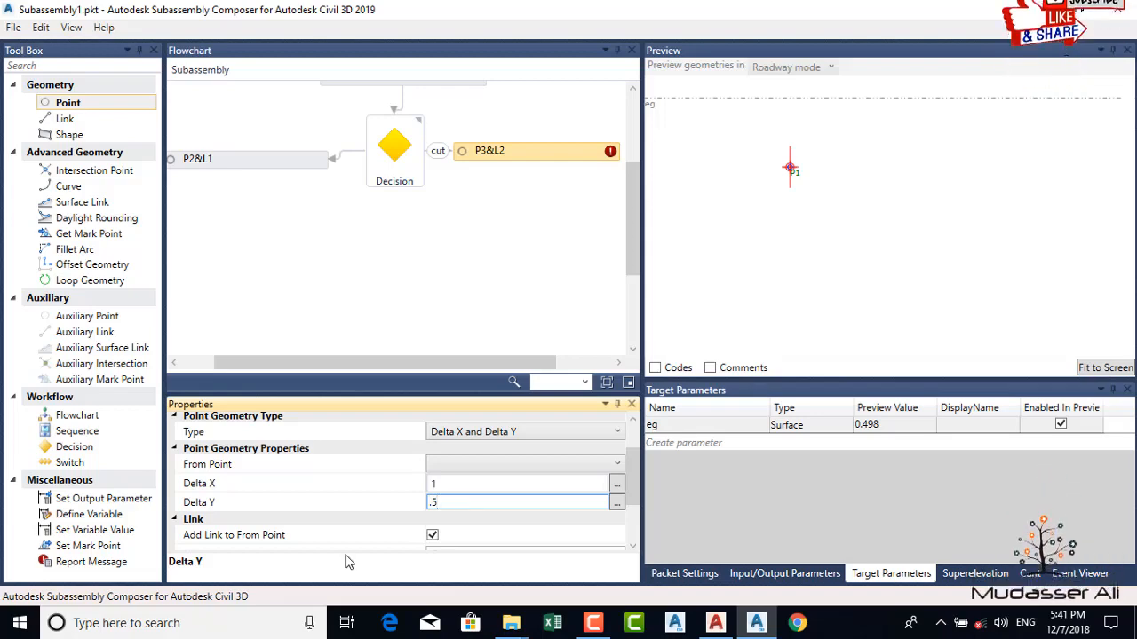
{"action": "left_click", "coordinate": [433, 505]}
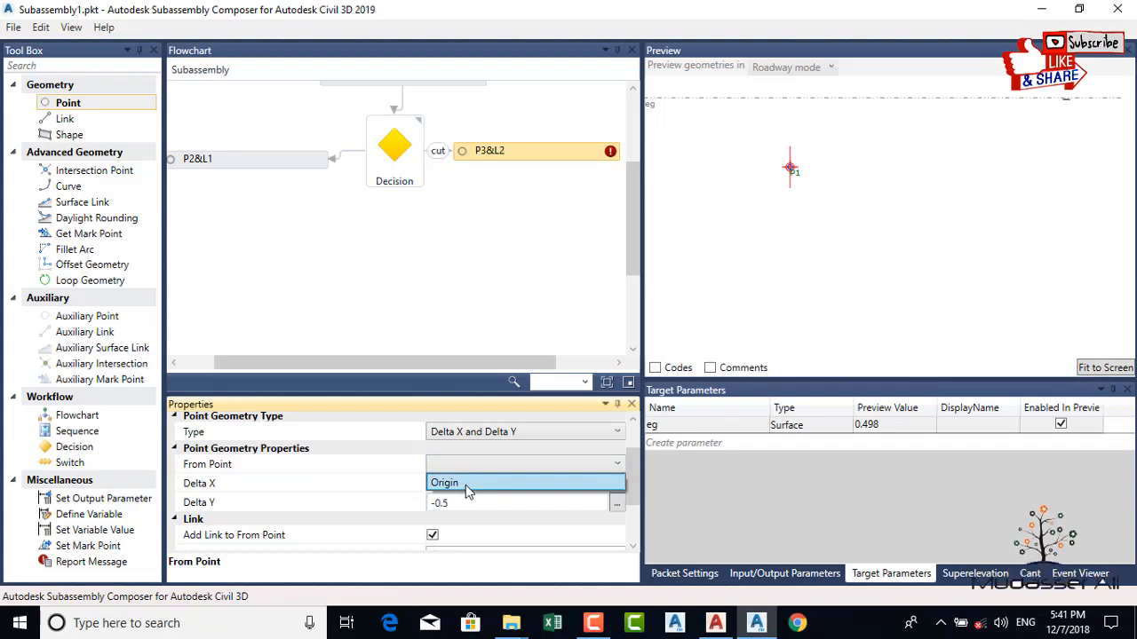
{"action": "left_click", "coordinate": [442, 484]}
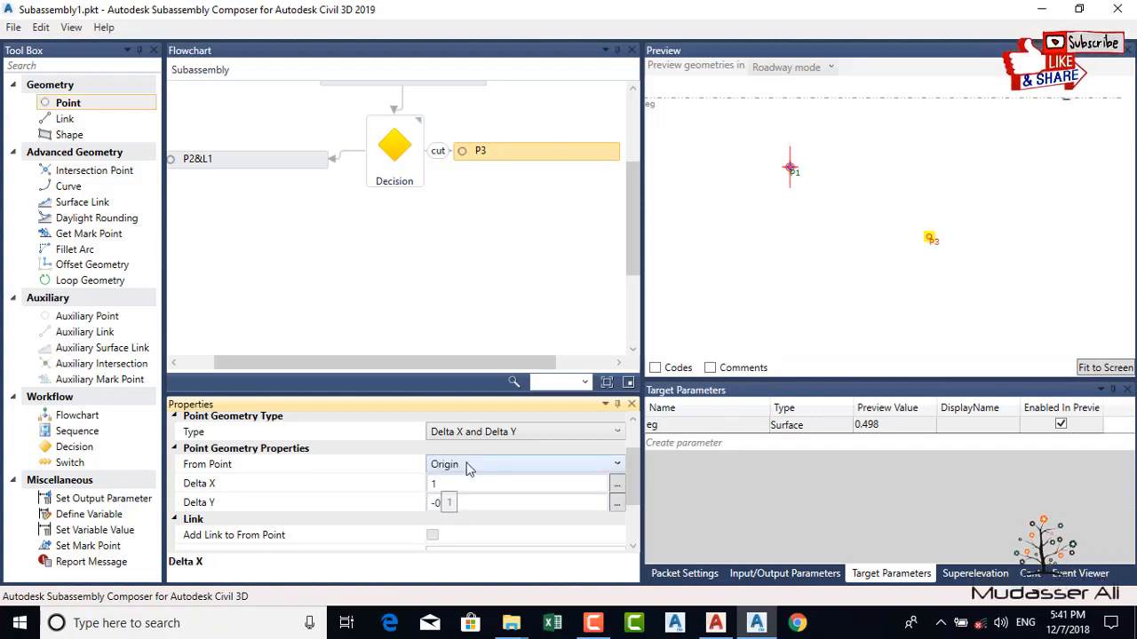
Step: Check which points are offered as P3's From Point
{"action": "scroll", "coordinate": [453, 524], "scroll_direction": "up", "scroll_amount": 1}
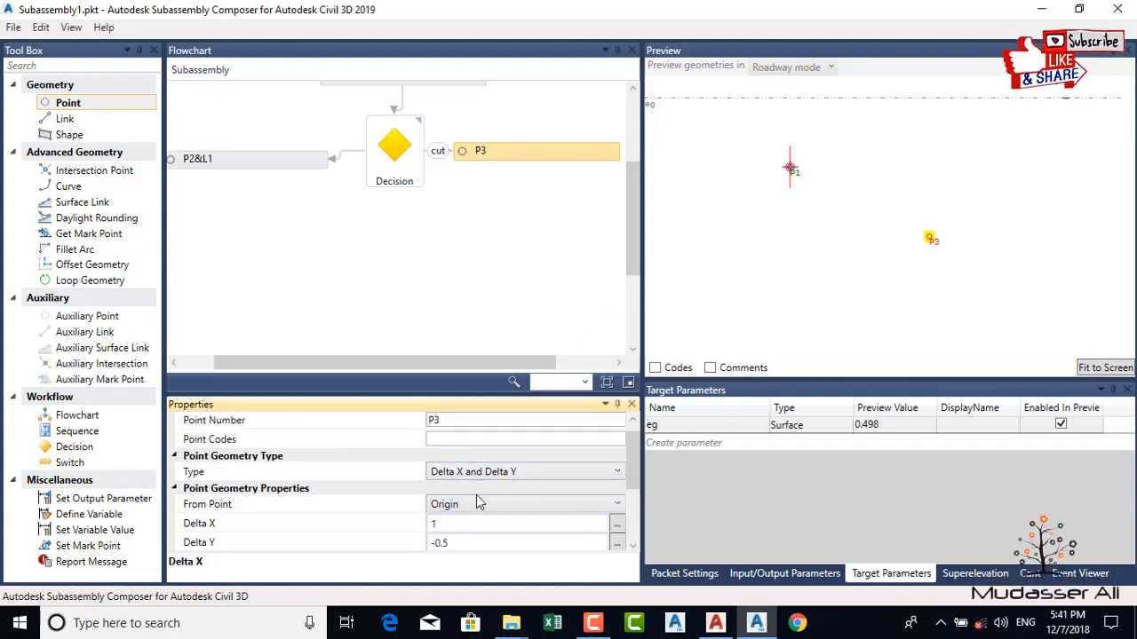
{"action": "left_click", "coordinate": [482, 506]}
{"action": "left_click", "coordinate": [483, 506]}
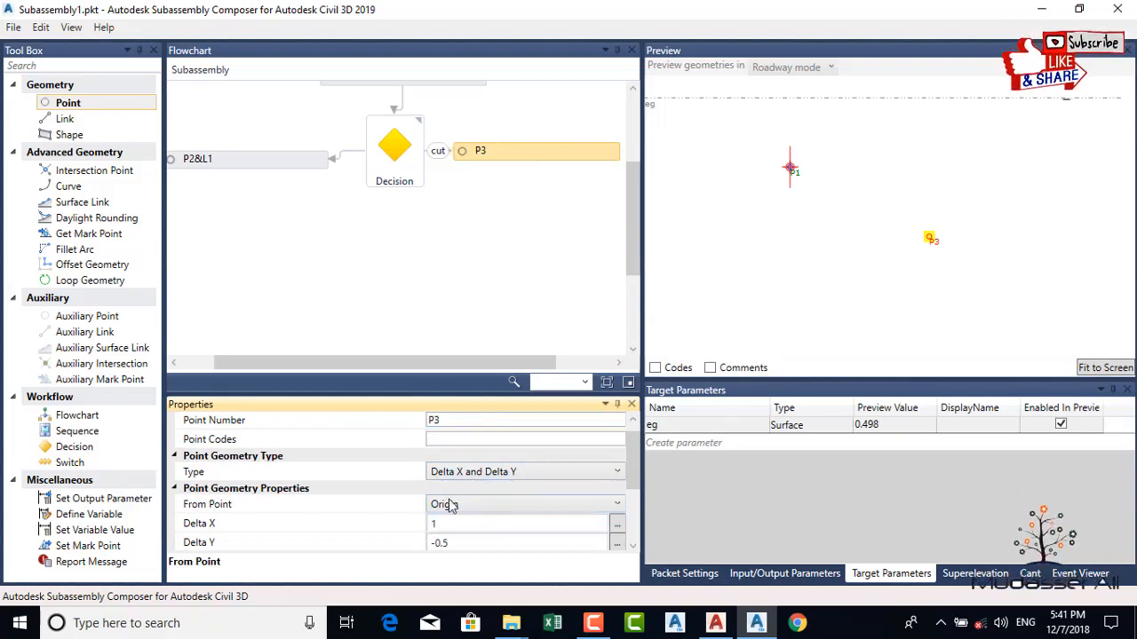
{"action": "scroll", "coordinate": [453, 447], "scroll_direction": "up", "scroll_amount": 1}
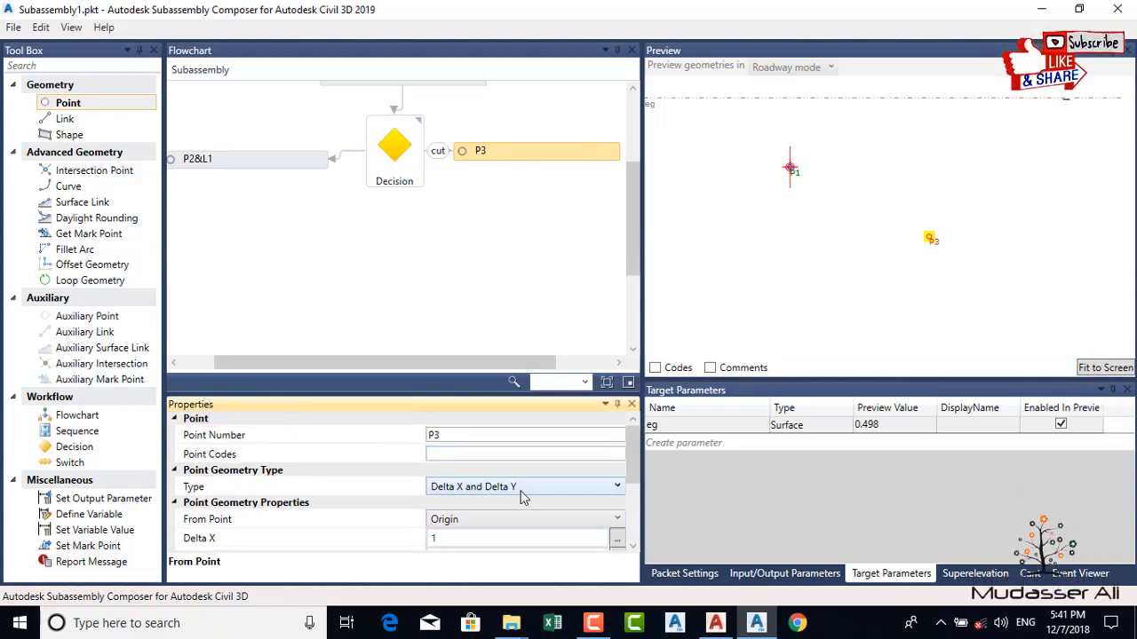
{"action": "scroll", "coordinate": [509, 435], "scroll_direction": "down", "scroll_amount": 3}
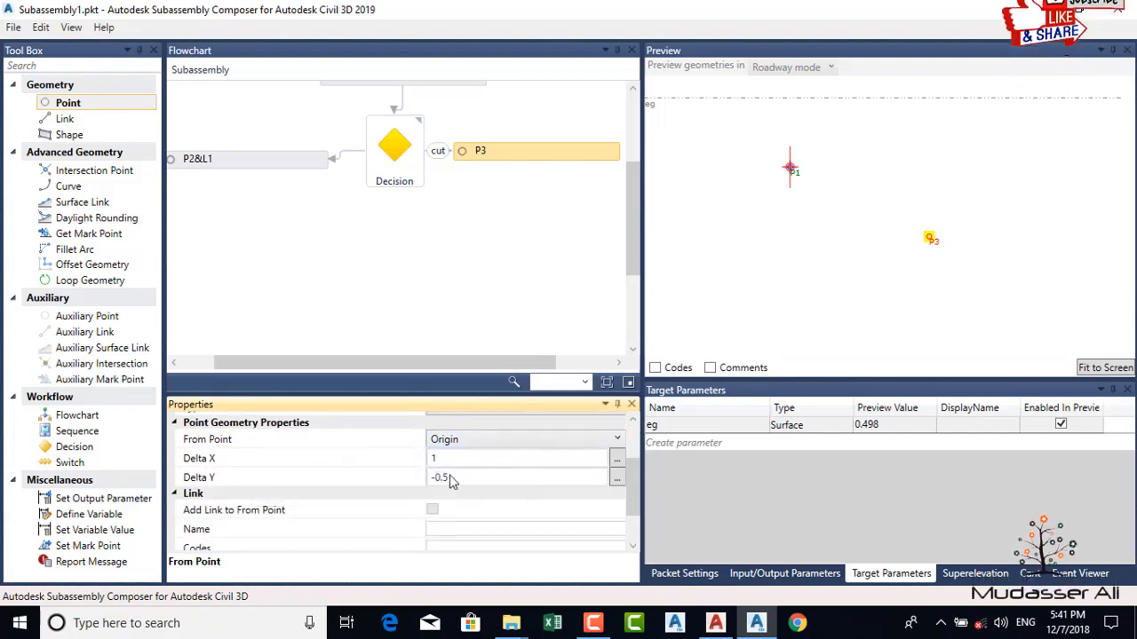
{"action": "left_click", "coordinate": [478, 440]}
{"action": "left_click", "coordinate": [479, 438]}
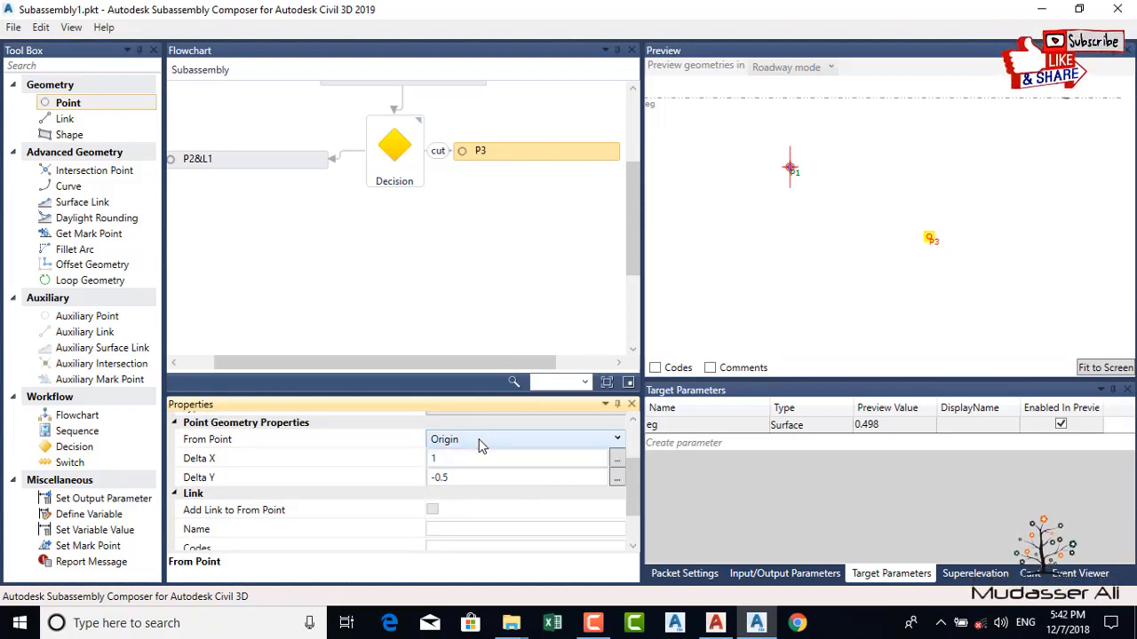
{"action": "left_click", "coordinate": [593, 623]}
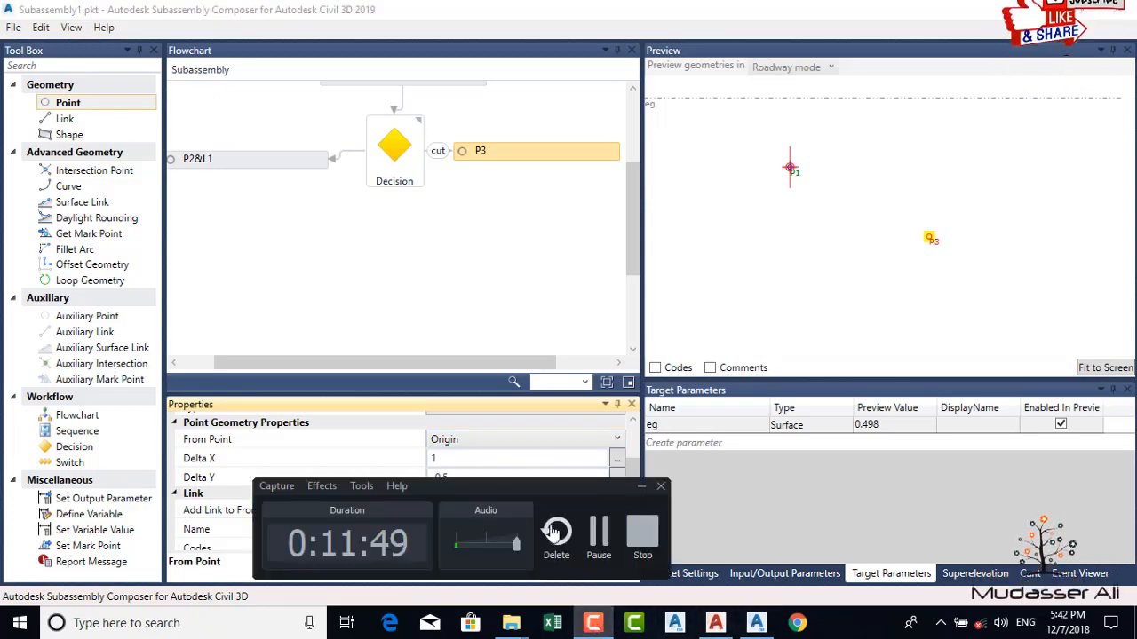
{"action": "left_click", "coordinate": [606, 542]}
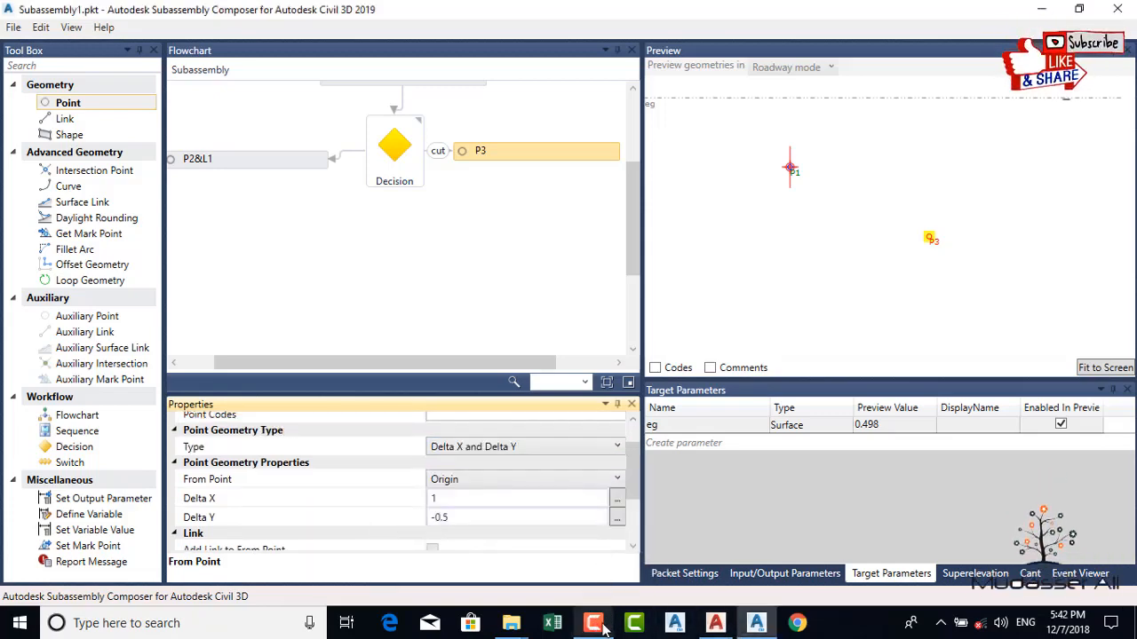
{"action": "left_click", "coordinate": [598, 629]}
{"action": "left_click", "coordinate": [597, 629]}
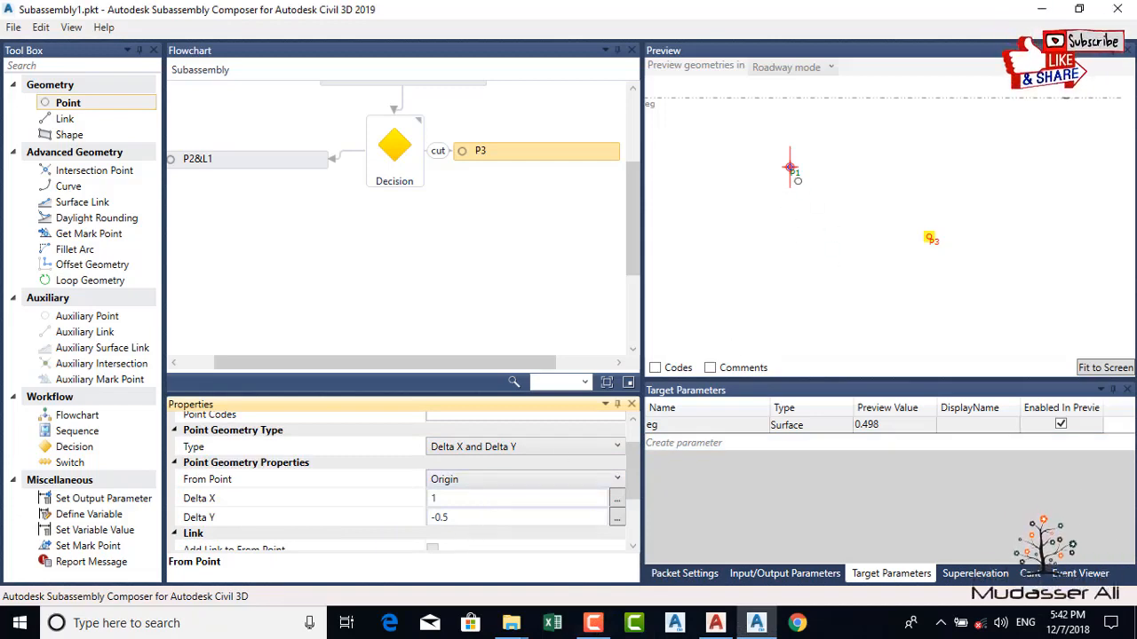
Step: Examine P3's geometry and link settings for a way to add a link to its from point
{"action": "scroll", "coordinate": [629, 493], "scroll_direction": "down", "scroll_amount": 3}
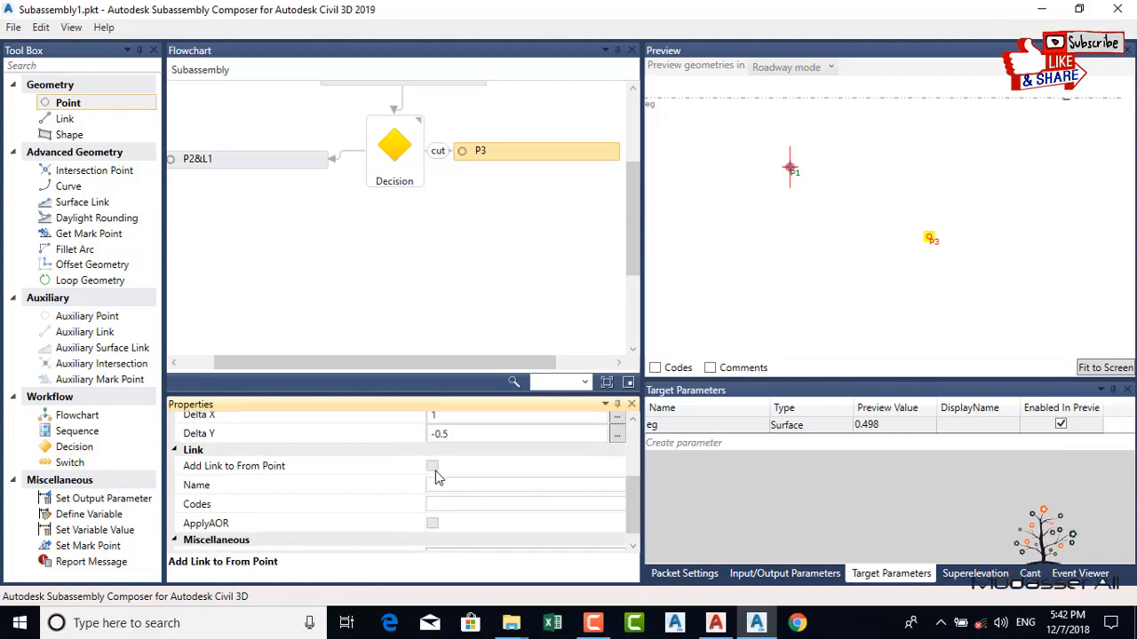
{"action": "scroll", "coordinate": [435, 463], "scroll_direction": "up", "scroll_amount": 3}
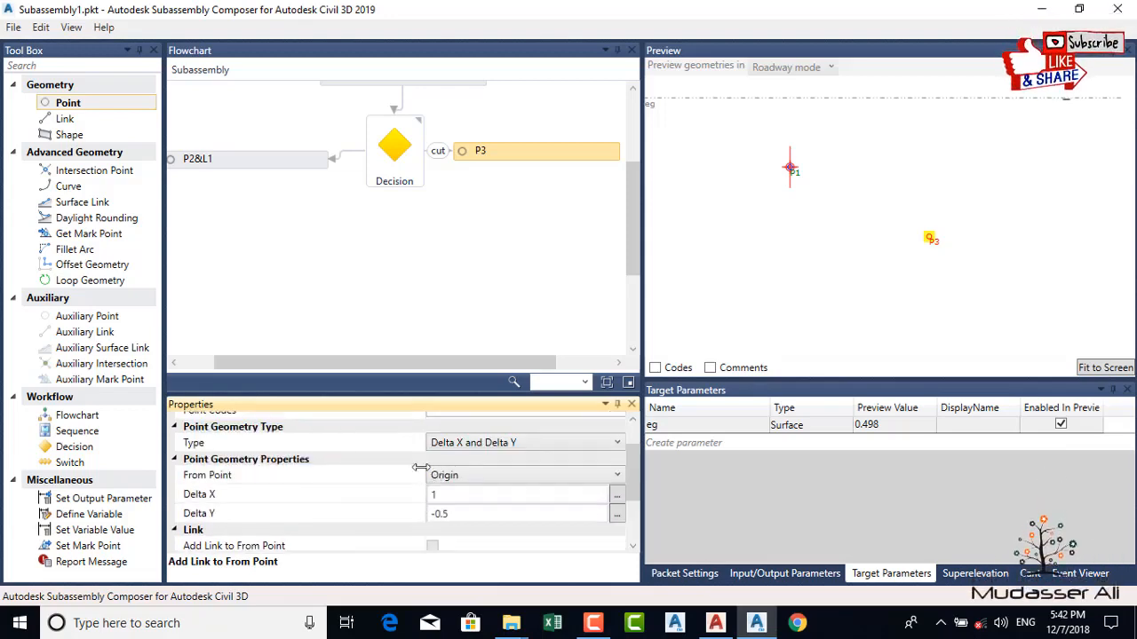
{"action": "scroll", "coordinate": [432, 508], "scroll_direction": "down", "scroll_amount": 1}
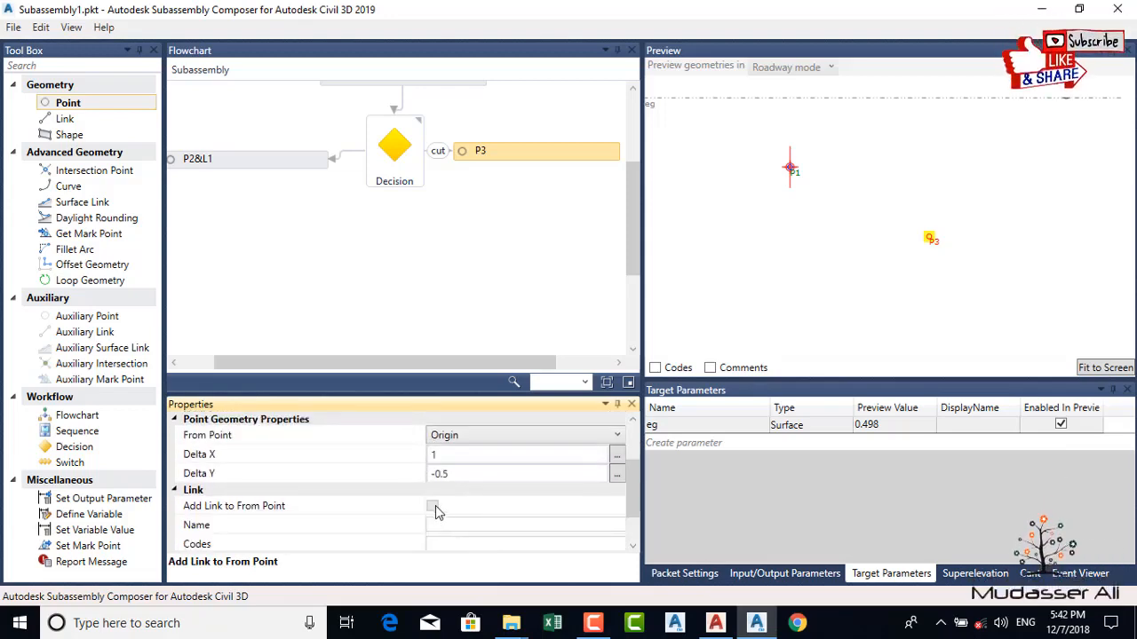
{"action": "scroll", "coordinate": [448, 507], "scroll_direction": "up", "scroll_amount": 1}
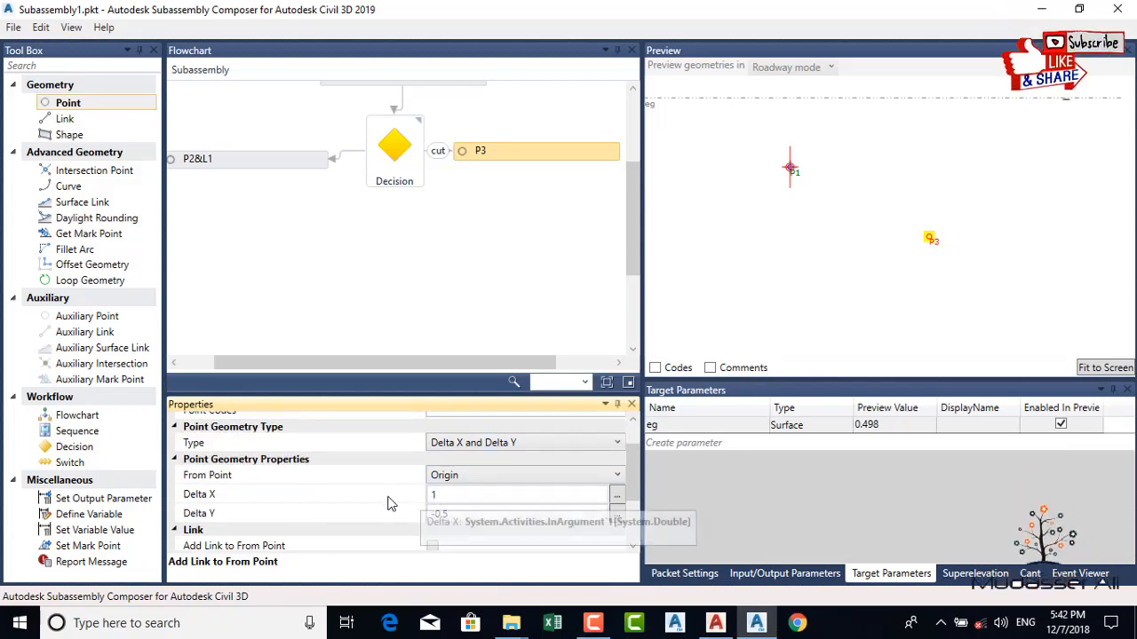
{"action": "scroll", "coordinate": [454, 502], "scroll_direction": "up", "scroll_amount": 2}
{"action": "scroll", "coordinate": [462, 480], "scroll_direction": "down", "scroll_amount": 3}
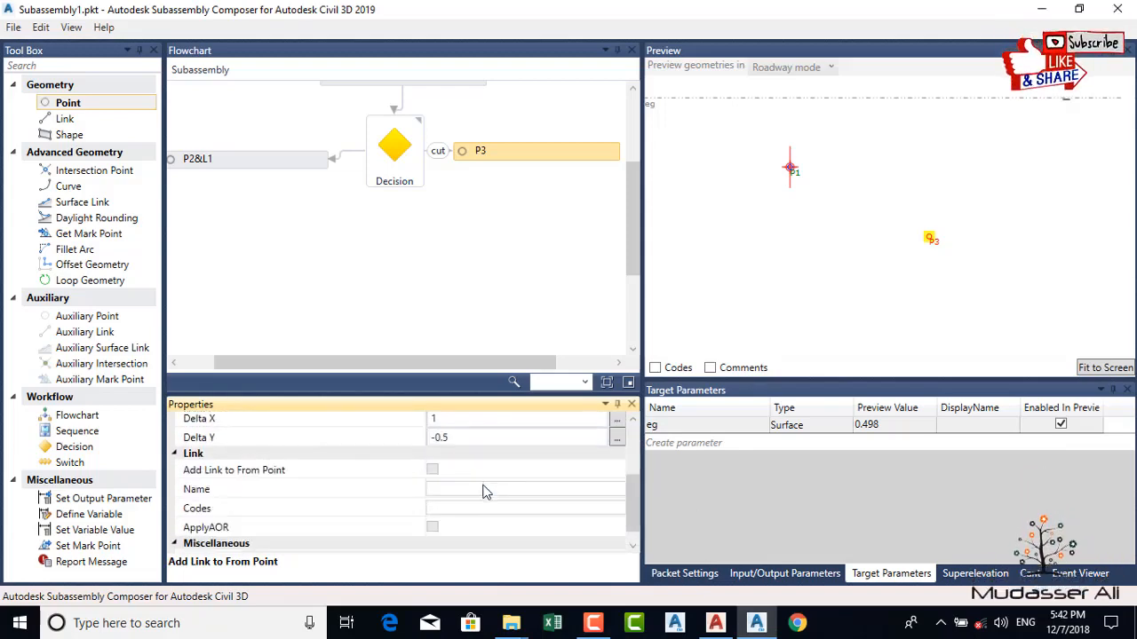
{"action": "left_click_drag", "start_coordinate": [629, 511], "coordinate": [634, 472]}
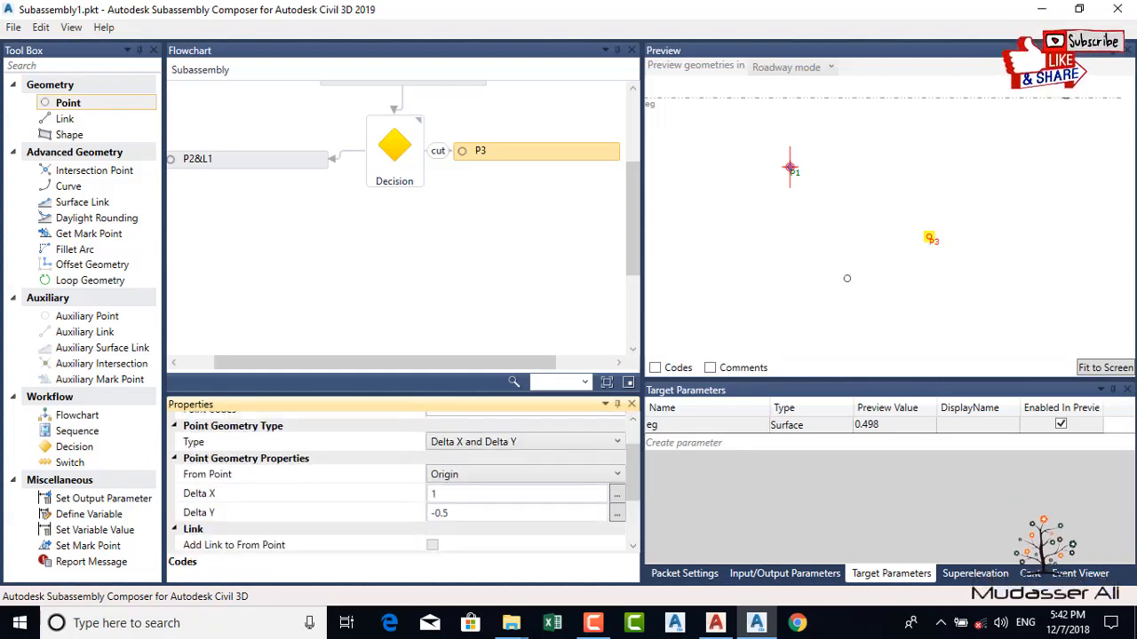
{"action": "left_click", "coordinate": [525, 162]}
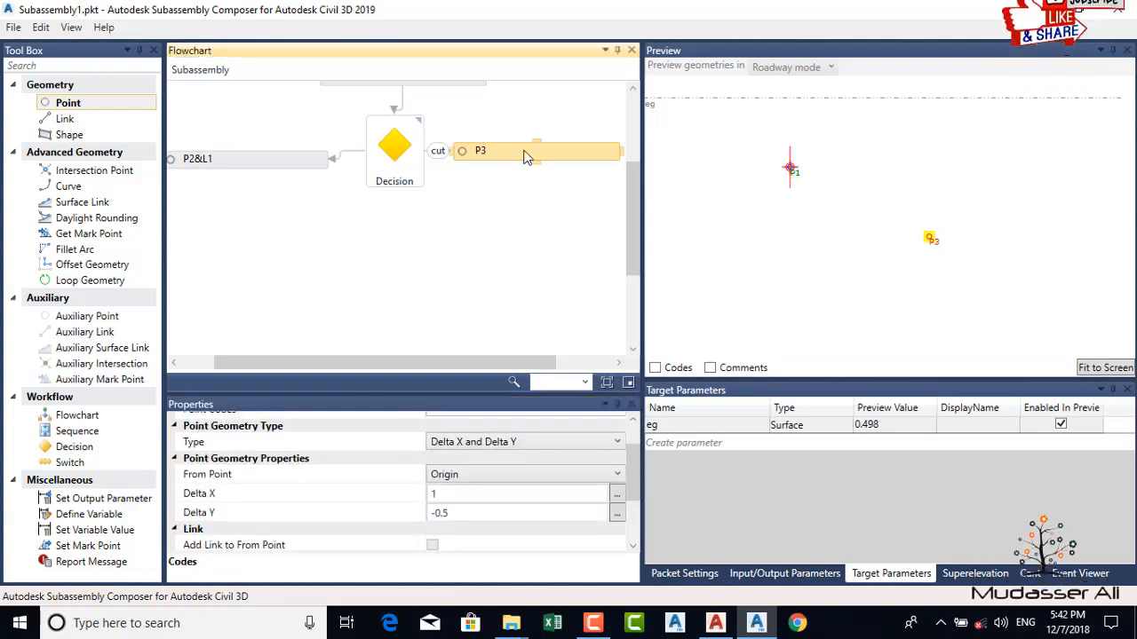
{"action": "left_click", "coordinate": [498, 478]}
{"action": "left_click", "coordinate": [471, 493]}
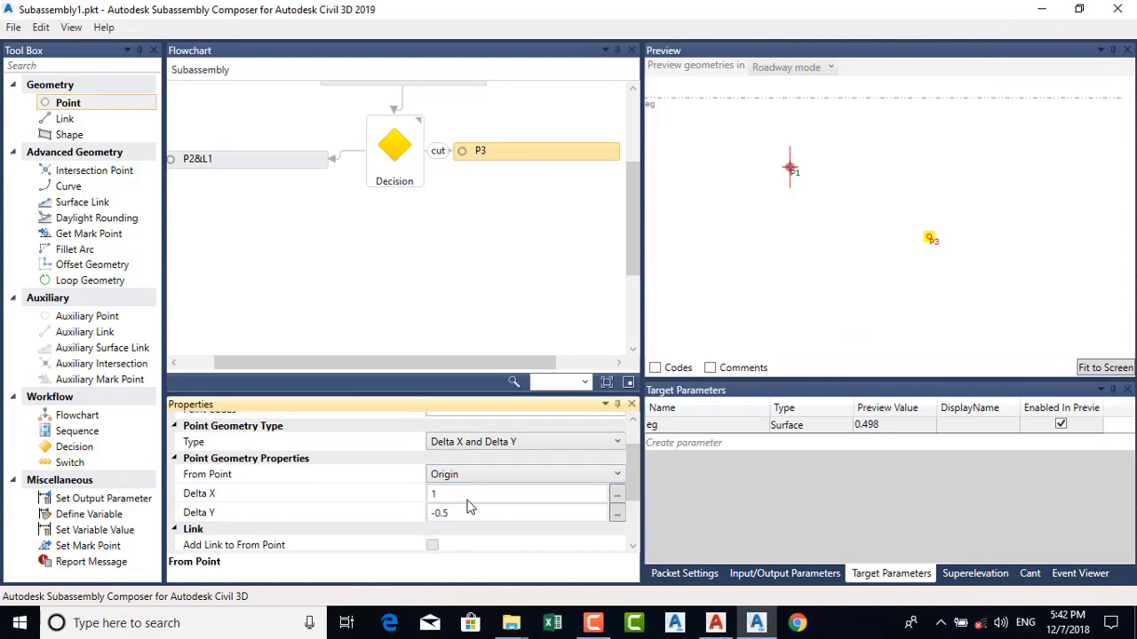
{"action": "scroll", "coordinate": [464, 508], "scroll_direction": "down", "scroll_amount": 2}
{"action": "scroll", "coordinate": [488, 472], "scroll_direction": "down", "scroll_amount": 1}
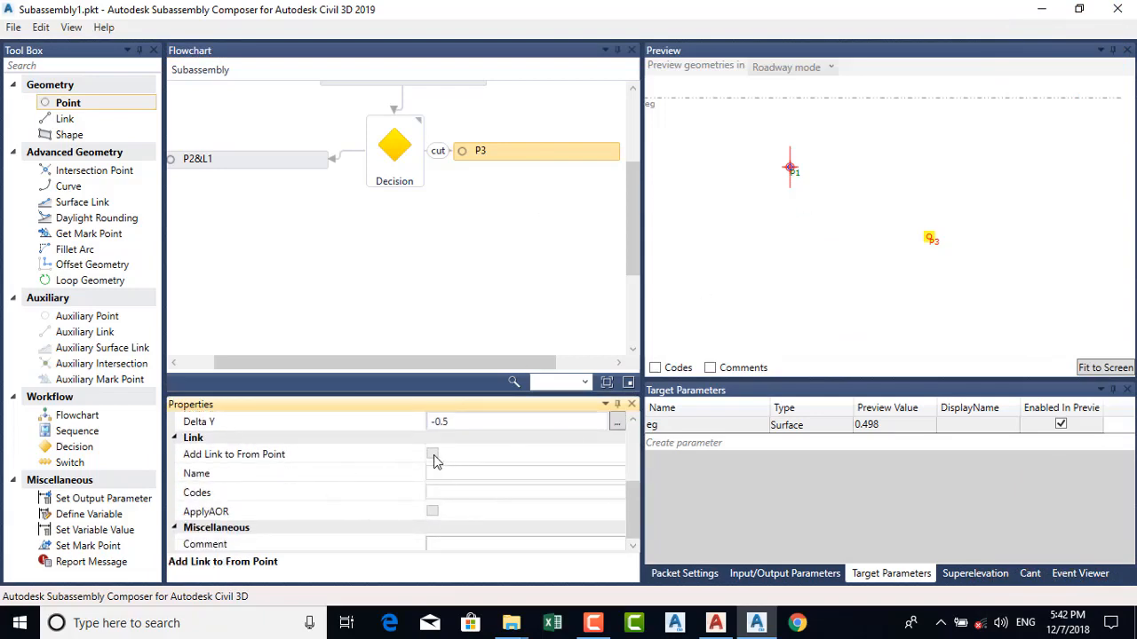
{"action": "scroll", "coordinate": [431, 454], "scroll_direction": "up", "scroll_amount": 3}
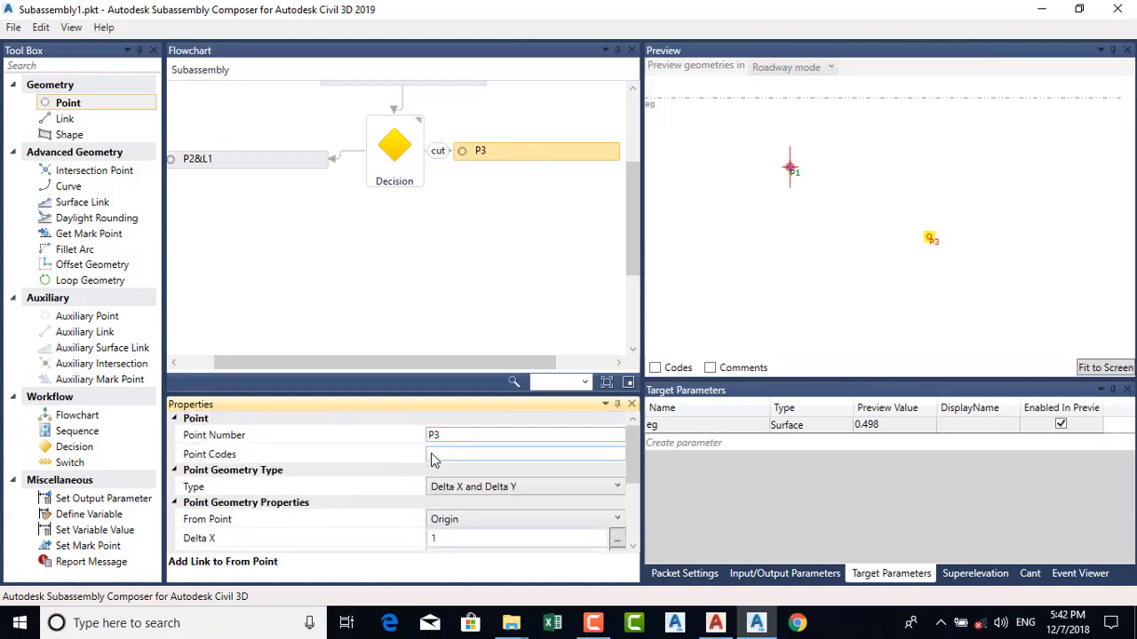
{"action": "left_click", "coordinate": [593, 625]}
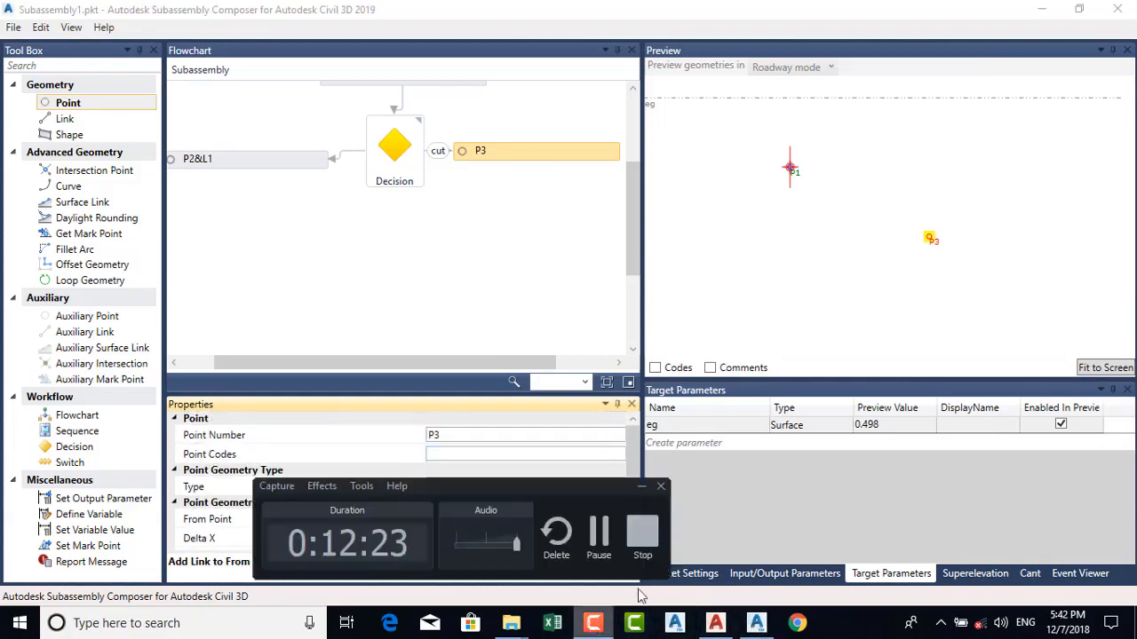
{"action": "left_click", "coordinate": [600, 538]}
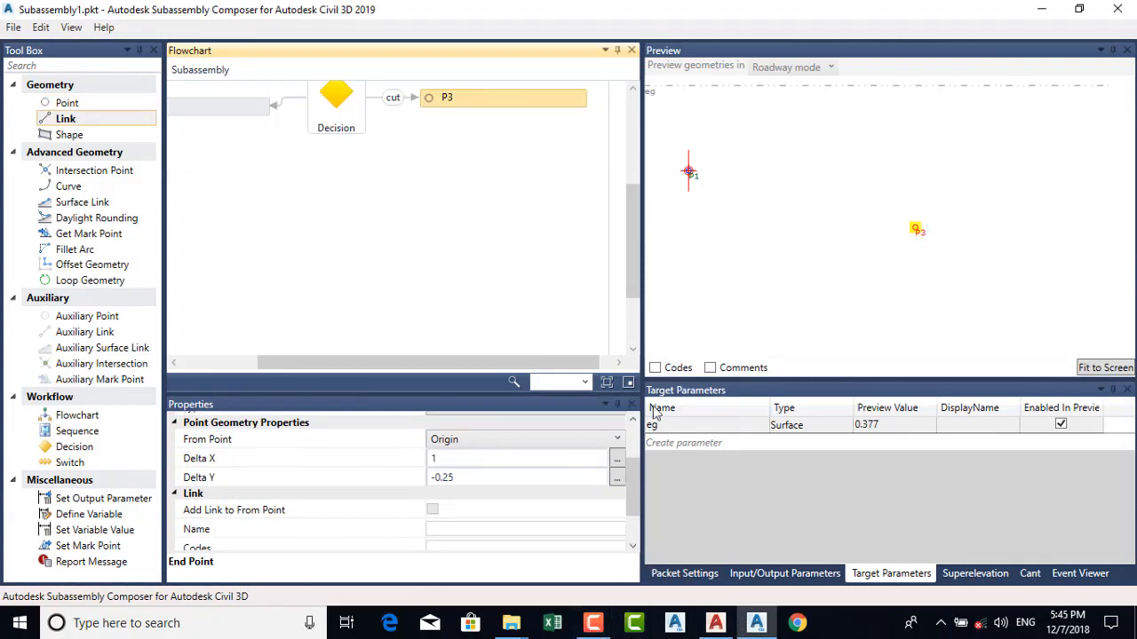
{"action": "scroll", "coordinate": [479, 495], "scroll_direction": "up", "scroll_amount": 2}
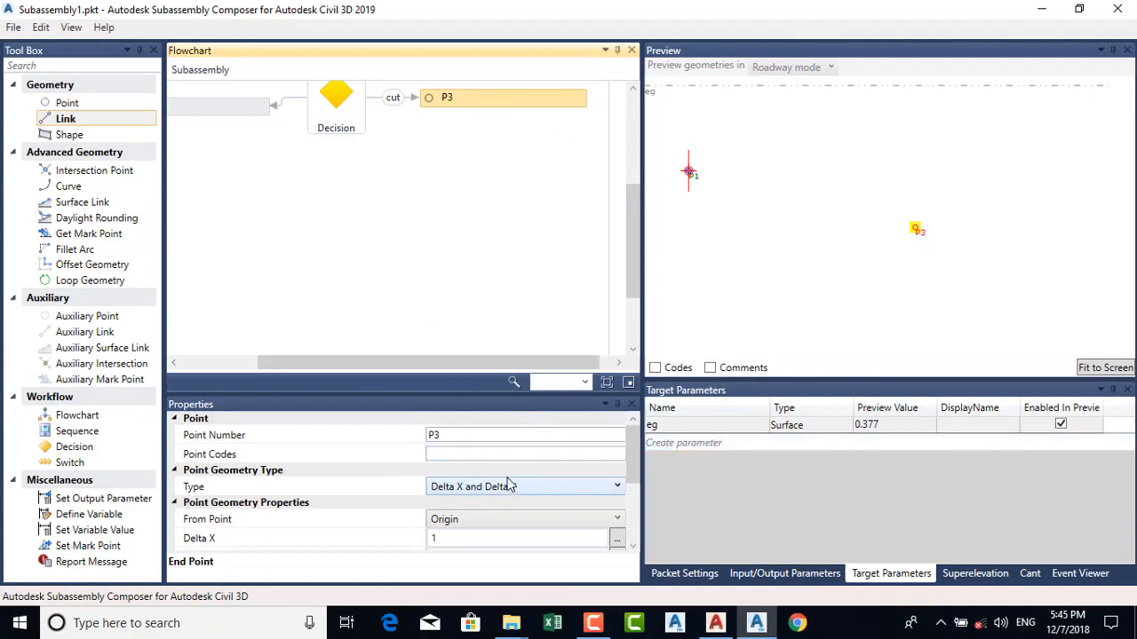
{"action": "scroll", "coordinate": [471, 532], "scroll_direction": "down", "scroll_amount": 2}
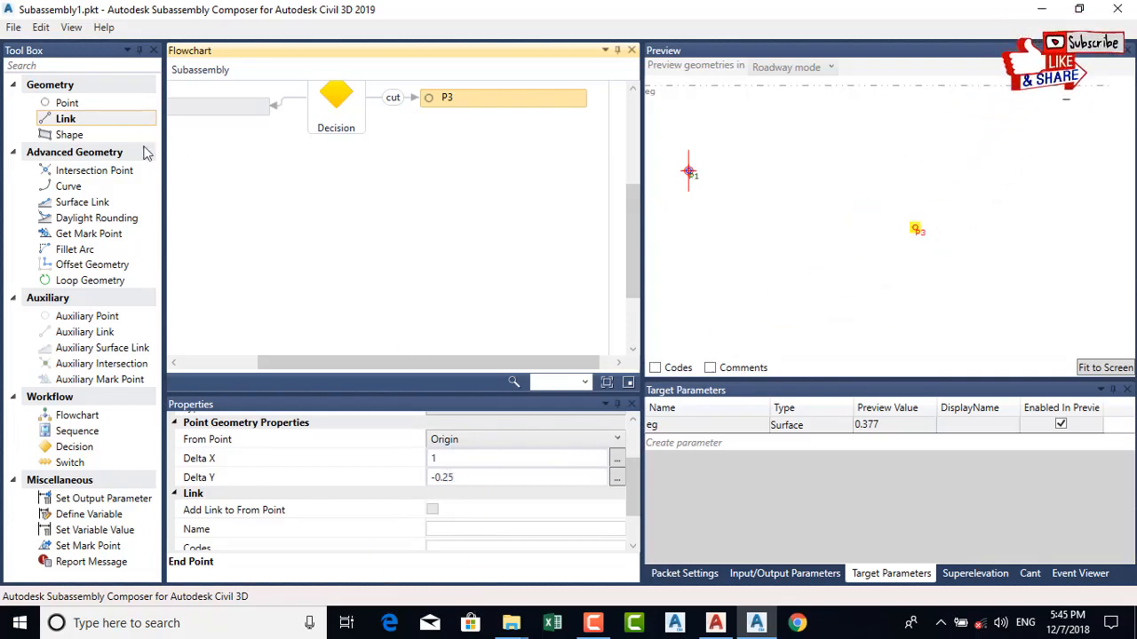
Step: Add a link below P3 in the cut branch with start point P1 and end point P3, and fit the preview
{"action": "left_click_drag", "start_coordinate": [58, 120], "coordinate": [517, 133]}
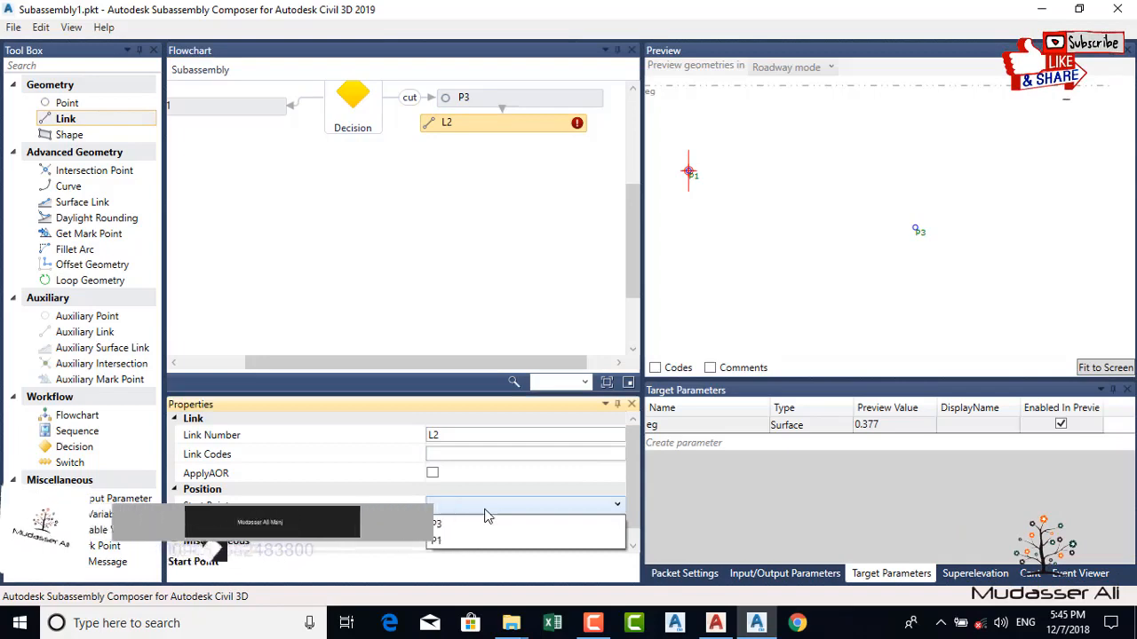
{"action": "left_click", "coordinate": [438, 541]}
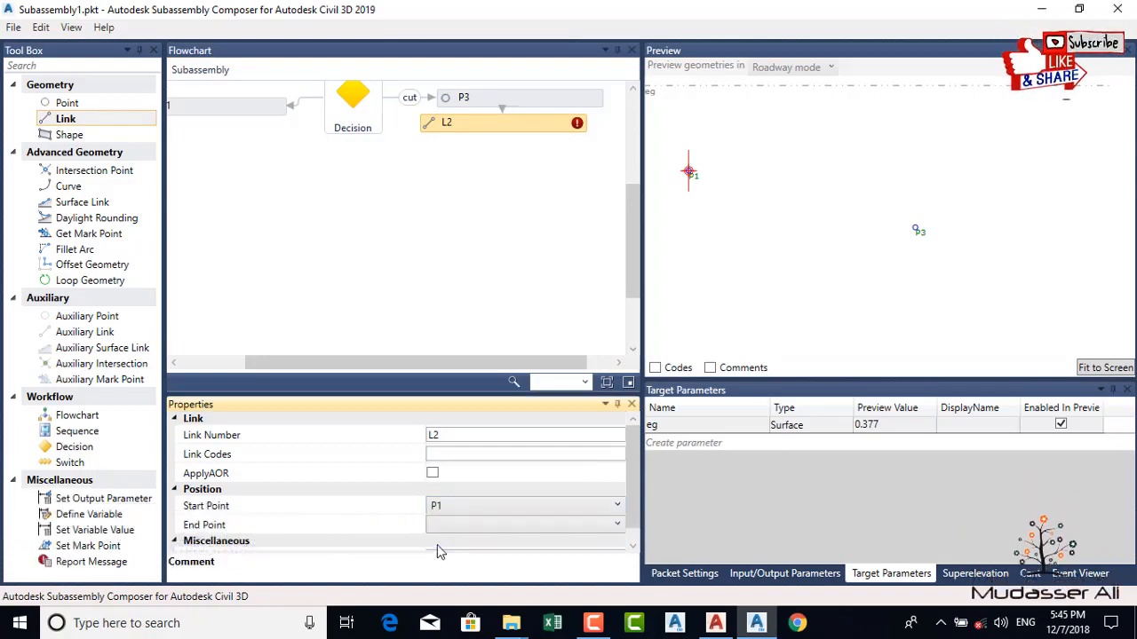
{"action": "left_click", "coordinate": [451, 525]}
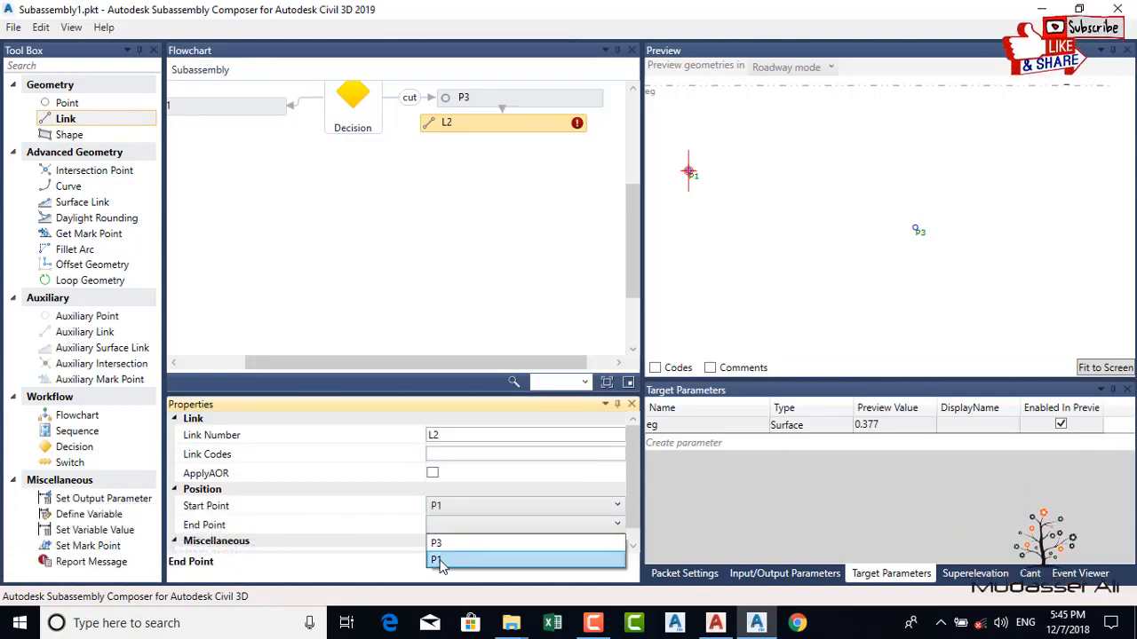
{"action": "left_click", "coordinate": [438, 544]}
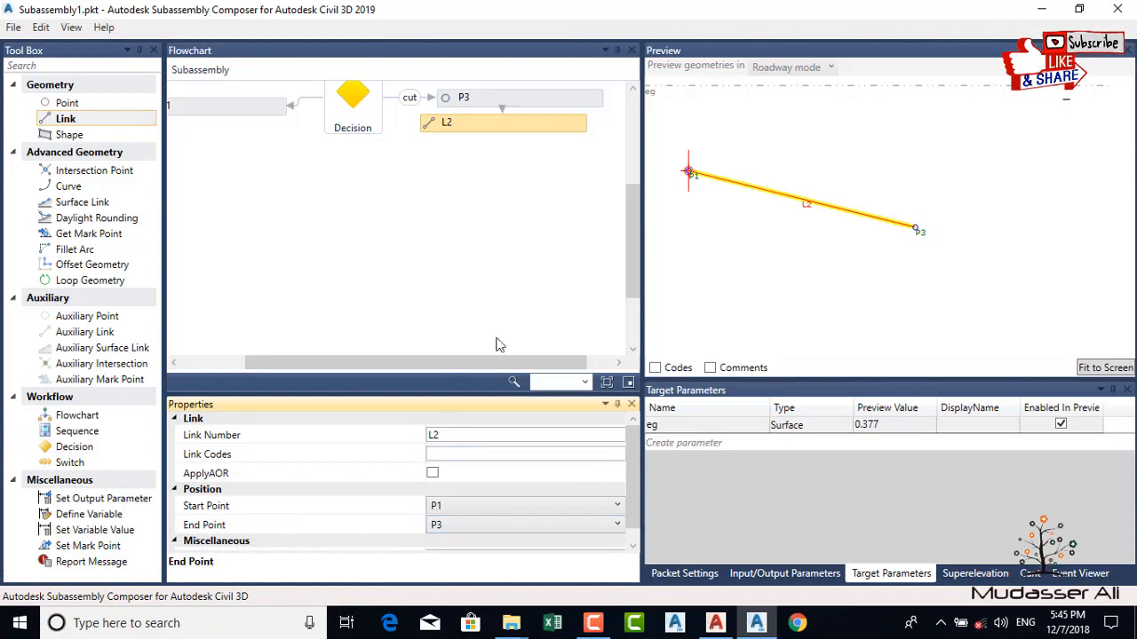
{"action": "left_click", "coordinate": [1095, 370]}
{"action": "scroll", "coordinate": [791, 224], "scroll_direction": "down", "scroll_amount": 4}
{"action": "scroll", "coordinate": [796, 225], "scroll_direction": "down", "scroll_amount": 2}
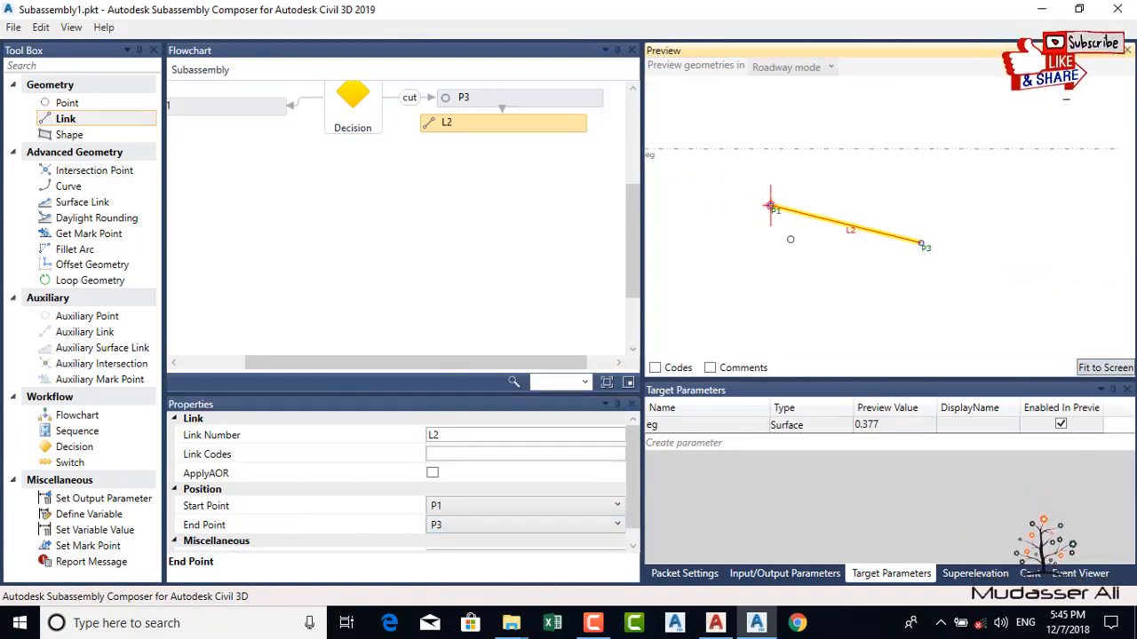
Step: Add a point below L2 in the cut branch and set its geometry type to Slope and Delta X
{"action": "scroll", "coordinate": [588, 414], "scroll_direction": "down", "scroll_amount": 1}
{"action": "scroll", "coordinate": [536, 356], "scroll_direction": "down", "scroll_amount": 3}
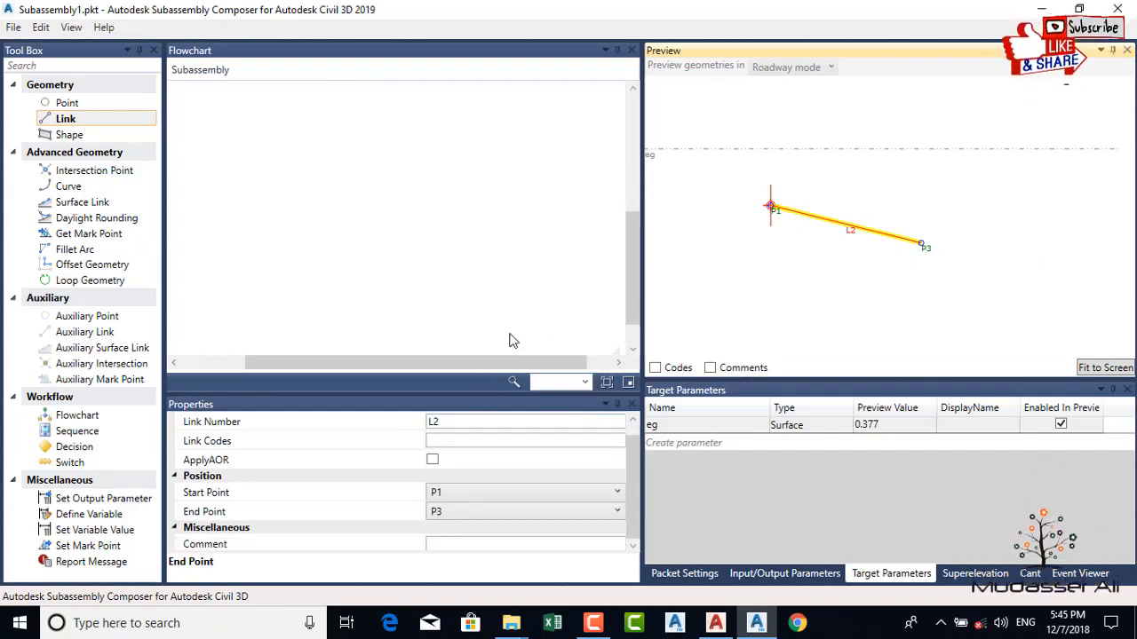
{"action": "scroll", "coordinate": [509, 333], "scroll_direction": "up", "scroll_amount": 4}
{"action": "left_click_drag", "start_coordinate": [74, 111], "coordinate": [508, 221]}
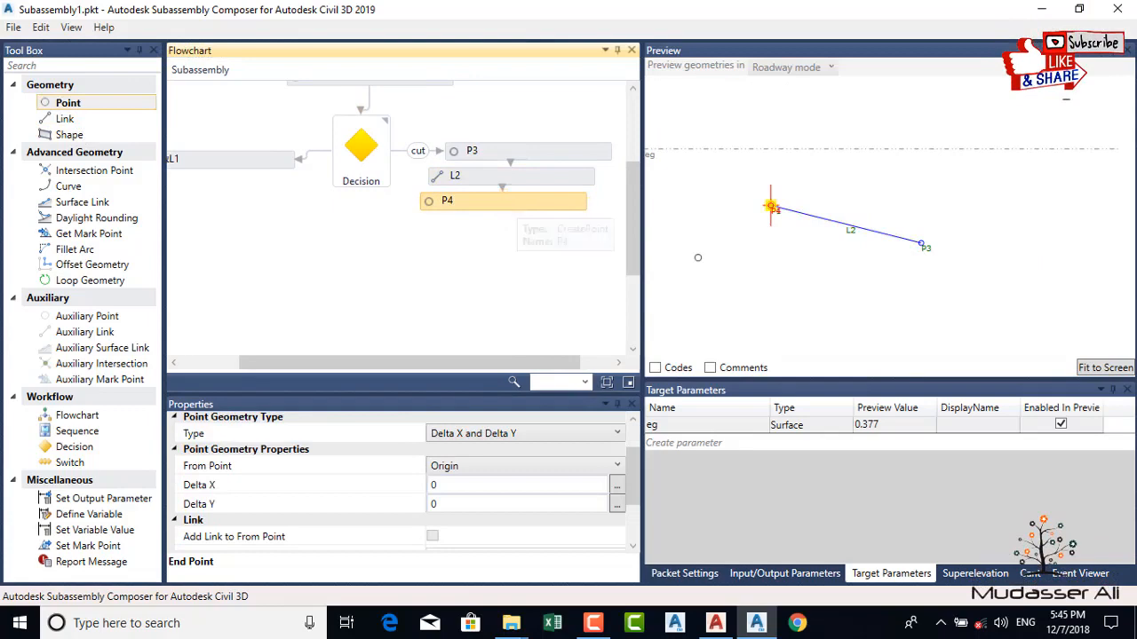
{"action": "left_click", "coordinate": [537, 438]}
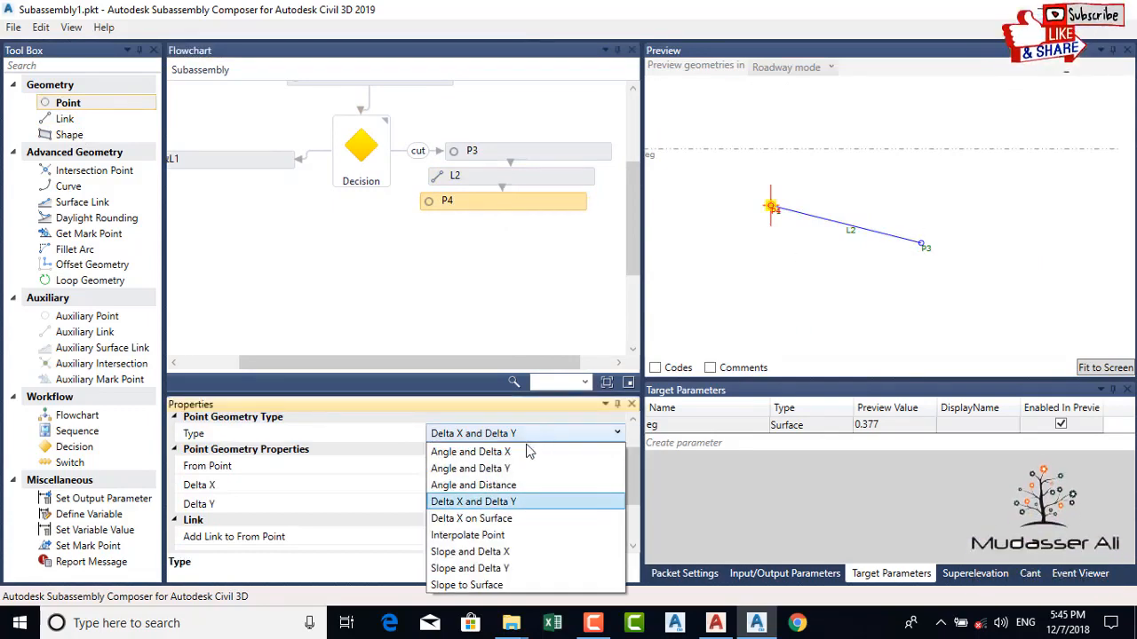
{"action": "left_click", "coordinate": [506, 552]}
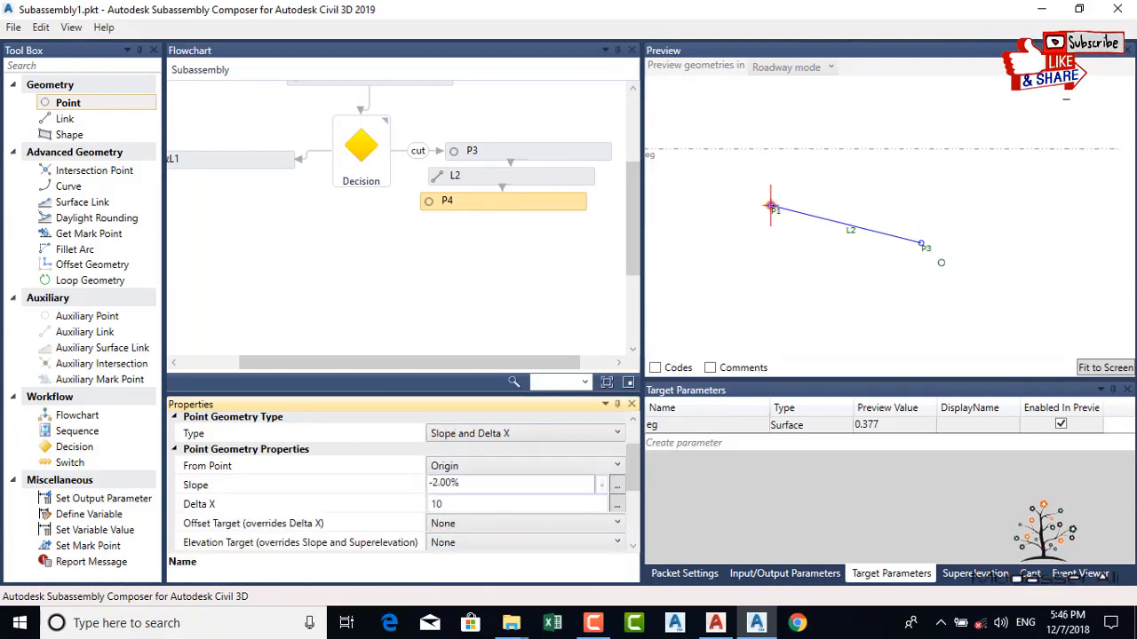
Step: Define P4 from P3 with a Delta X of 1, add a link to its from point, and fit the preview
{"action": "left_click", "coordinate": [478, 468]}
{"action": "left_click", "coordinate": [455, 484]}
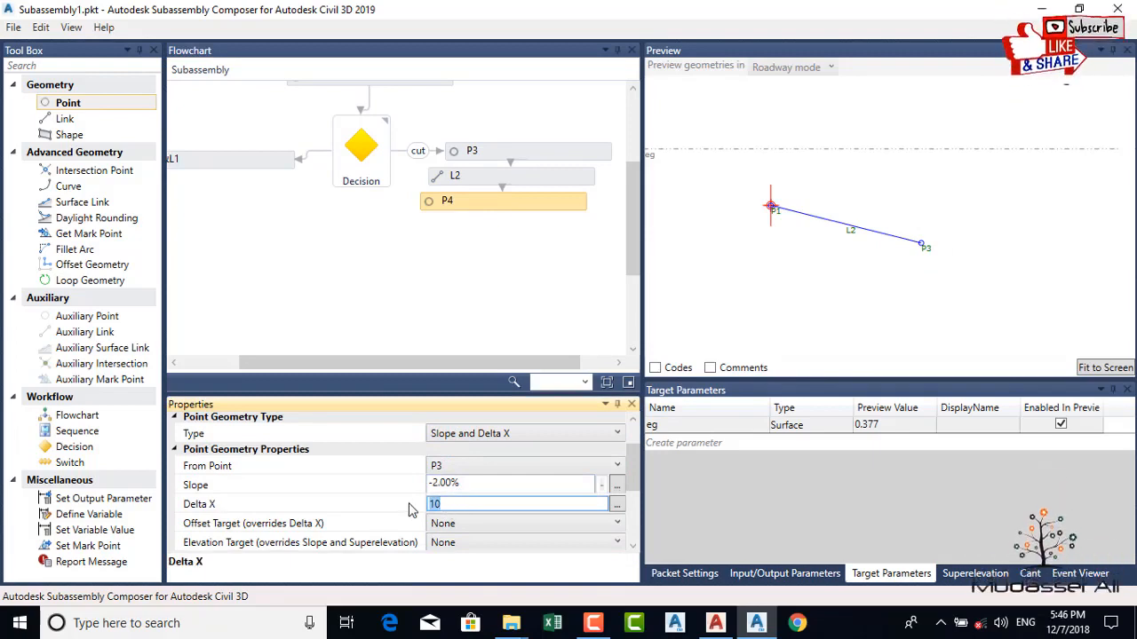
{"action": "type", "text": "1"}
{"action": "left_click", "coordinate": [475, 485]}
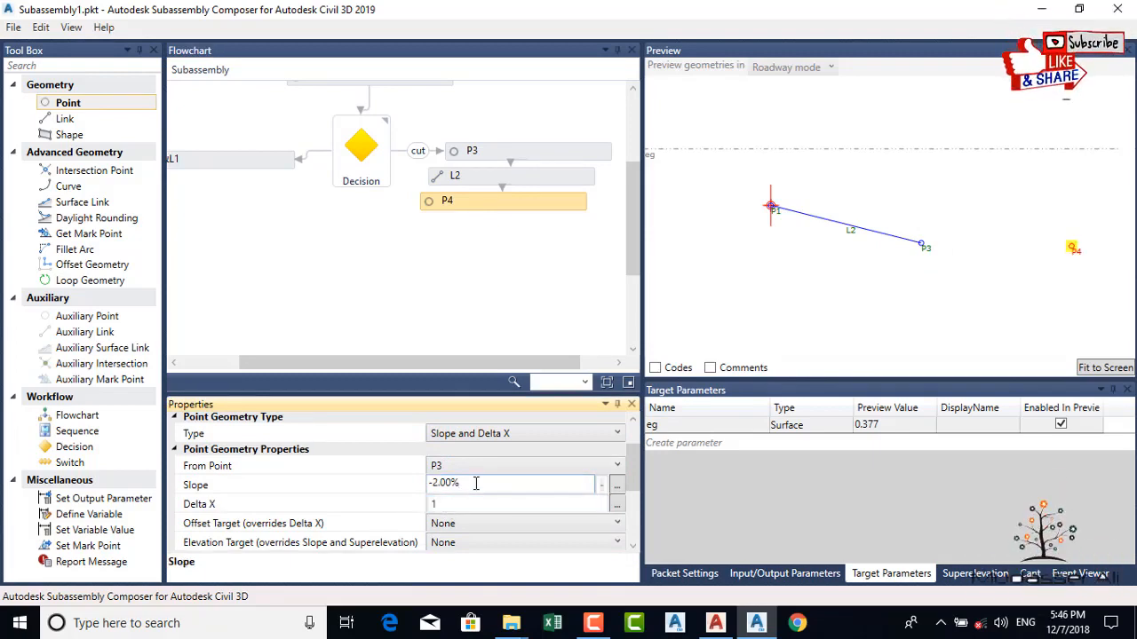
{"action": "scroll", "coordinate": [497, 510], "scroll_direction": "down", "scroll_amount": 3}
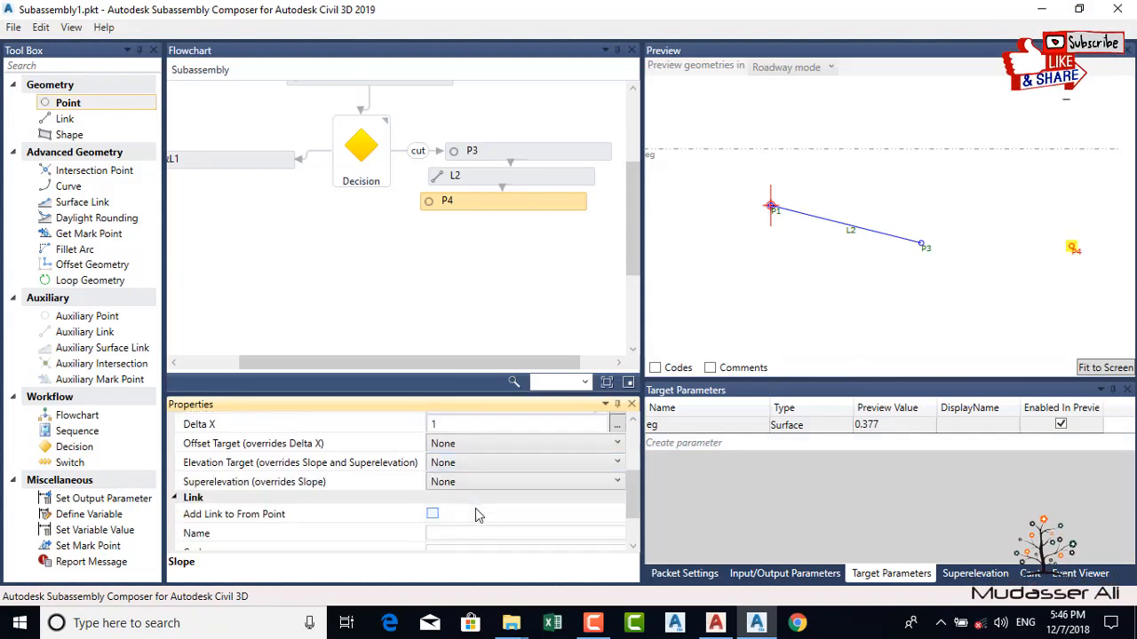
{"action": "left_click", "coordinate": [433, 515]}
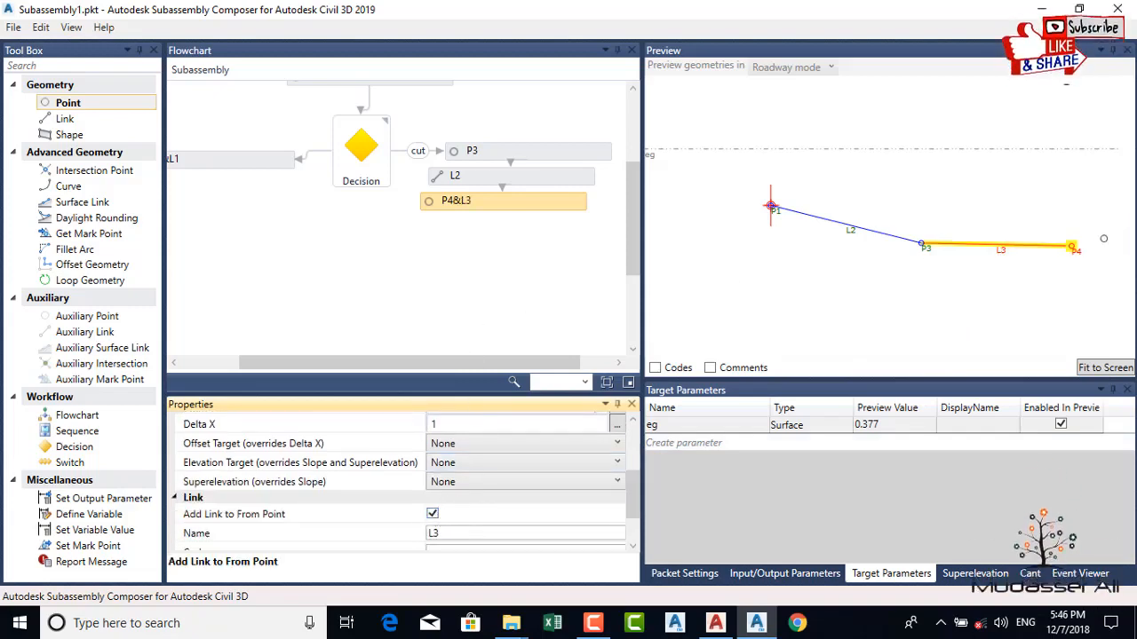
{"action": "left_click", "coordinate": [1093, 370]}
{"action": "scroll", "coordinate": [871, 265], "scroll_direction": "down", "scroll_amount": 2}
{"action": "scroll", "coordinate": [881, 260], "scroll_direction": "down", "scroll_amount": 2}
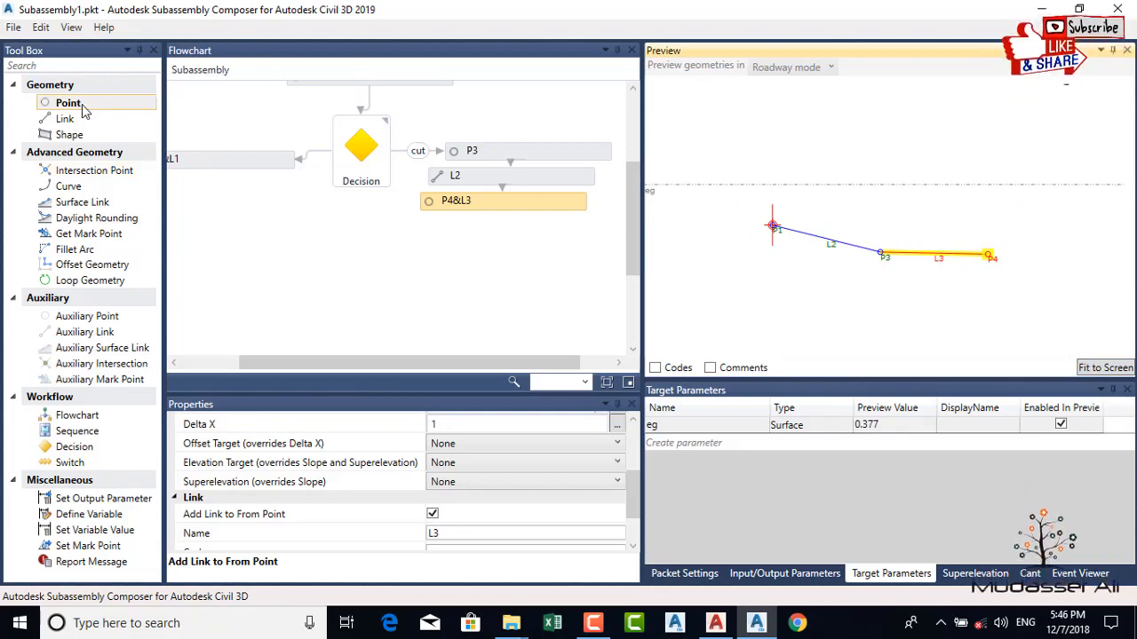
Step: Add a point linked from P4 at the end of the cut branch and set its geometry type to Slope to Surface
{"action": "left_click_drag", "start_coordinate": [80, 106], "coordinate": [459, 330]}
{"action": "left_click", "coordinate": [514, 225]}
{"action": "scroll", "coordinate": [989, 257], "scroll_direction": "up", "scroll_amount": 1}
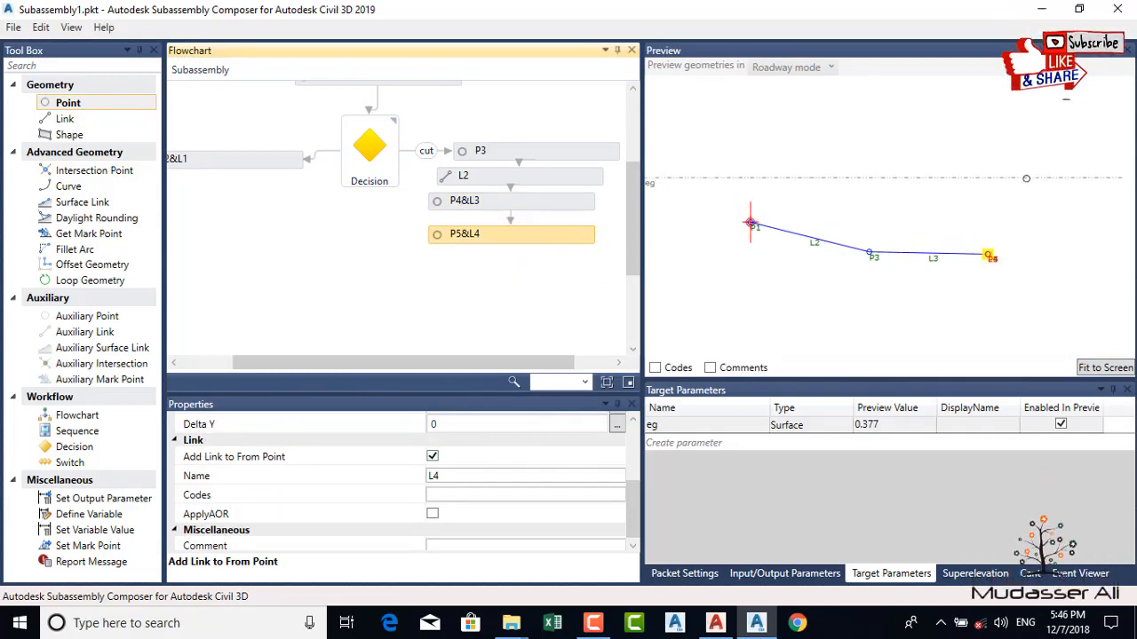
{"action": "scroll", "coordinate": [520, 479], "scroll_direction": "up", "scroll_amount": 4}
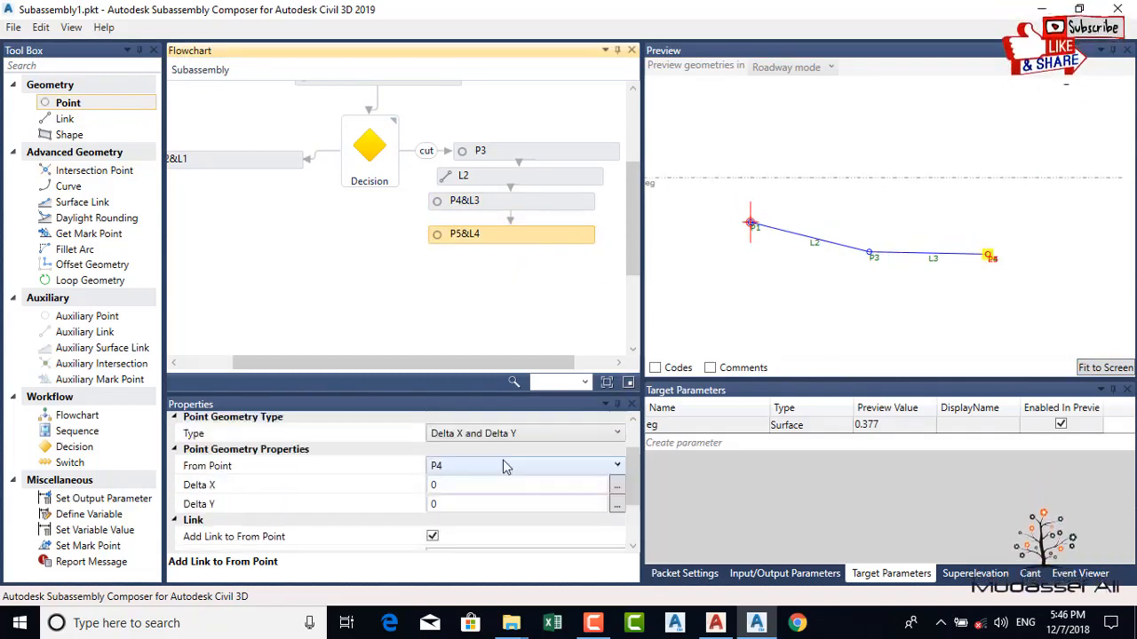
{"action": "left_click", "coordinate": [555, 475]}
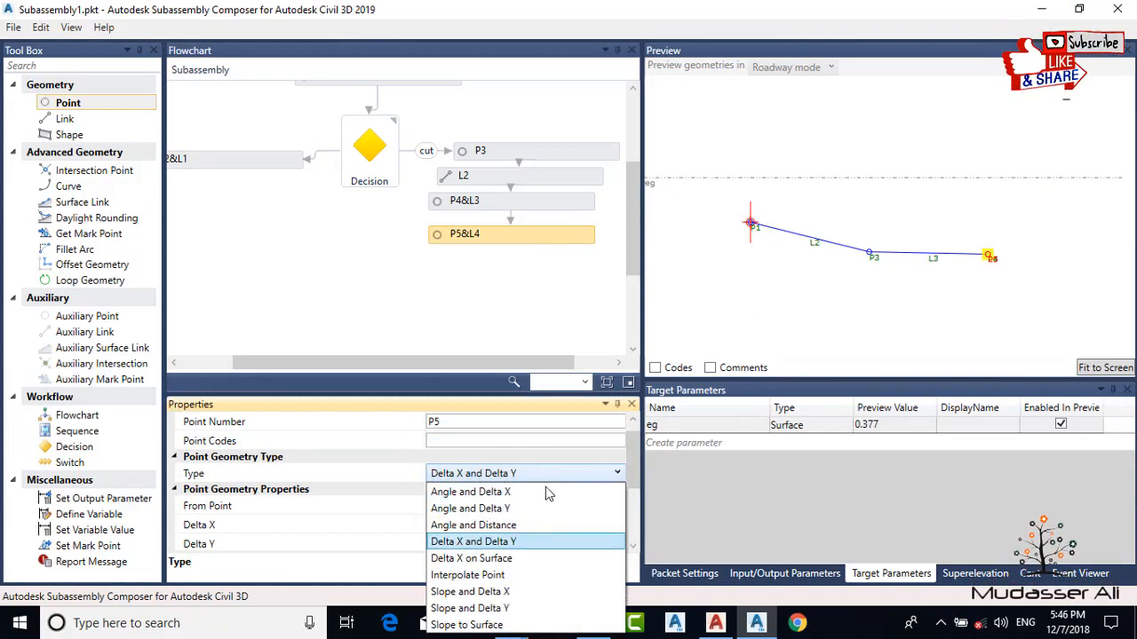
{"action": "left_click", "coordinate": [511, 624]}
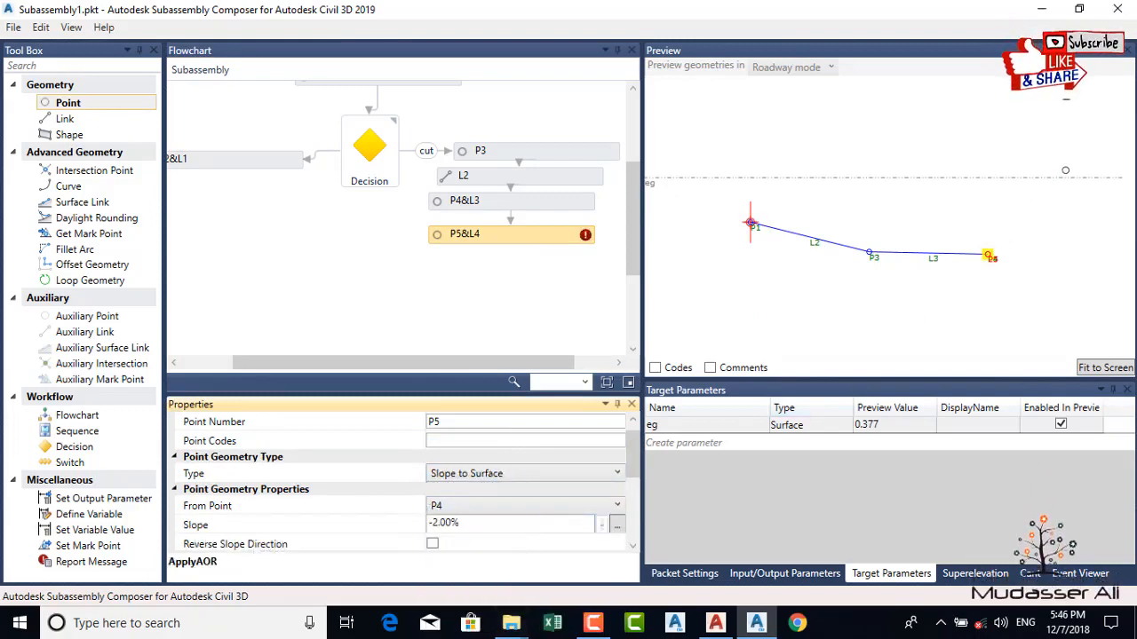
Step: Set P5's slope to 50% from P4 with eg as the surface target, and fit the preview
{"action": "left_click", "coordinate": [438, 525]}
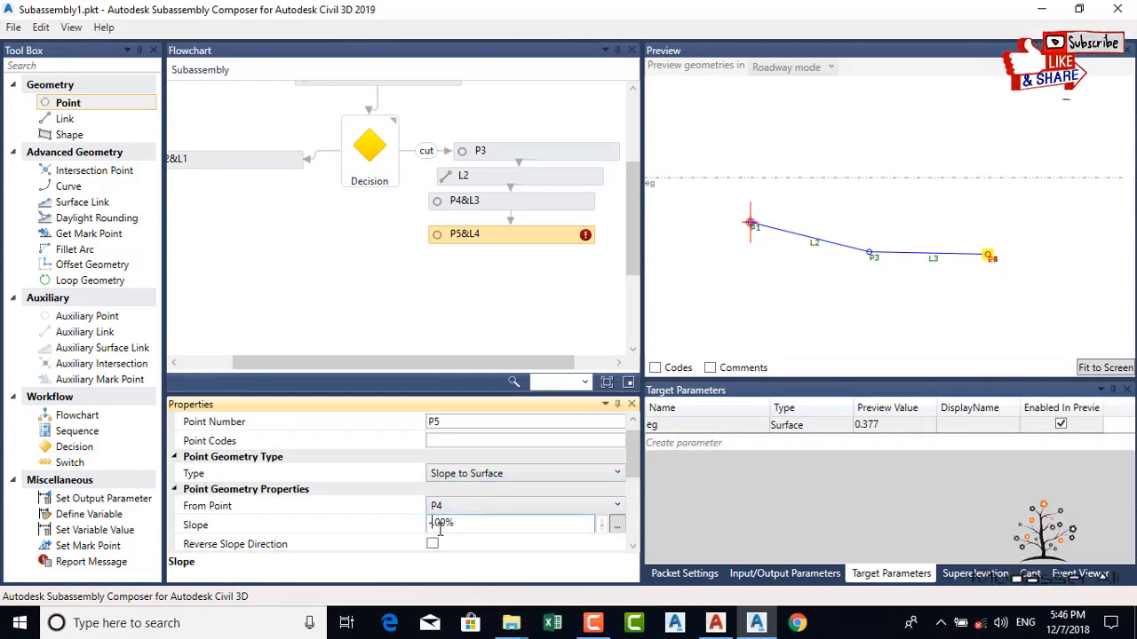
{"action": "key", "text": "BackSpace"}
{"action": "key", "text": "BackSpace"}
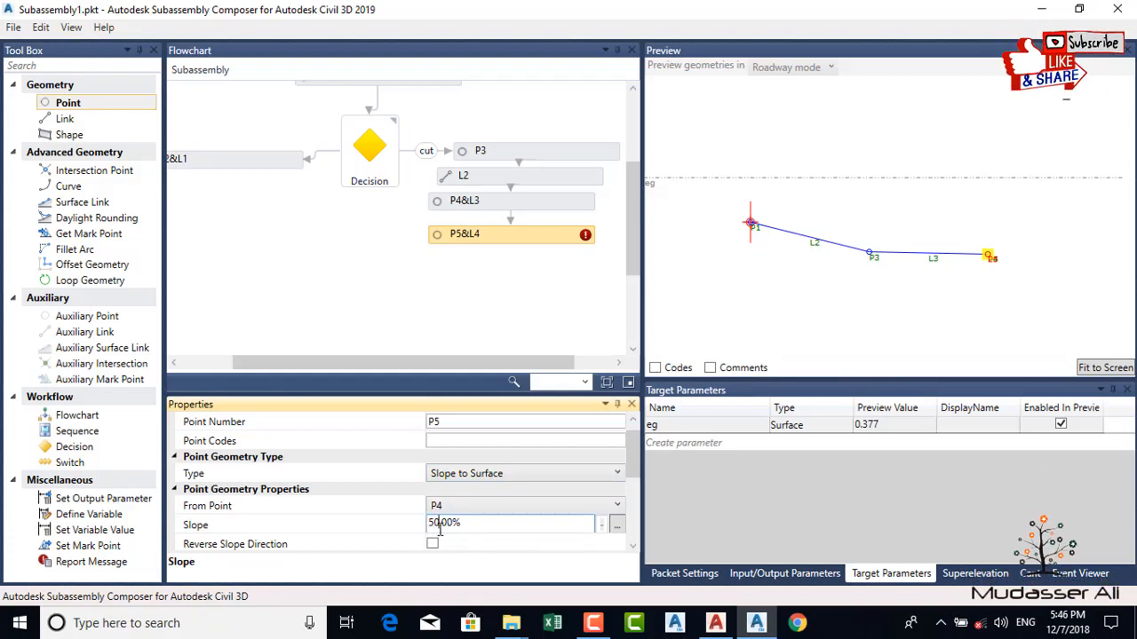
{"action": "left_click", "coordinate": [496, 506]}
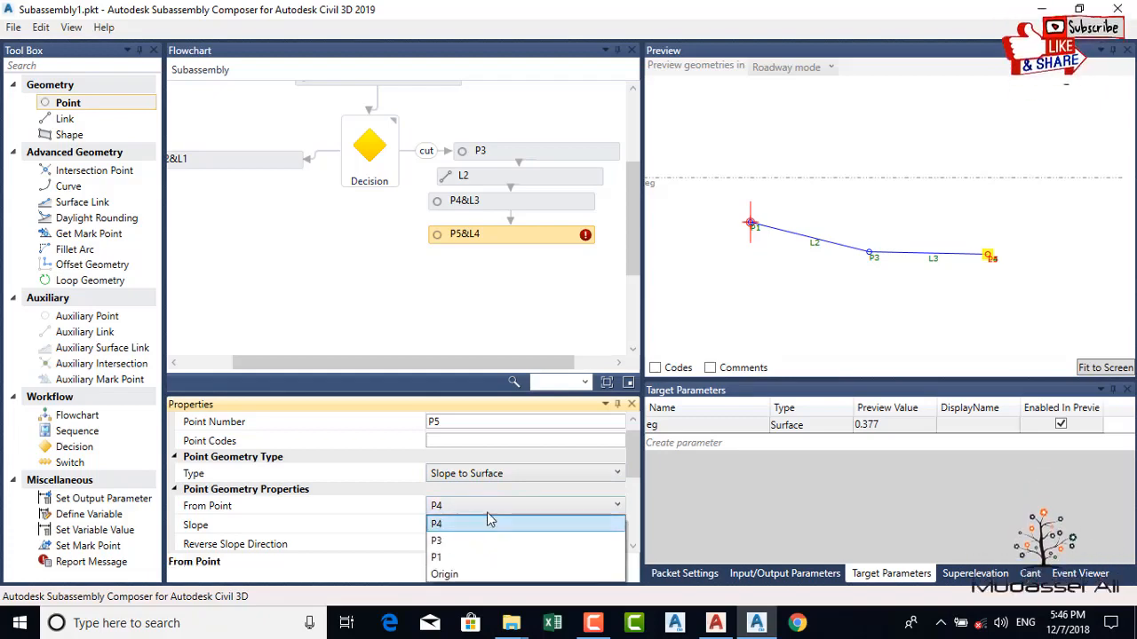
{"action": "left_click", "coordinate": [488, 523]}
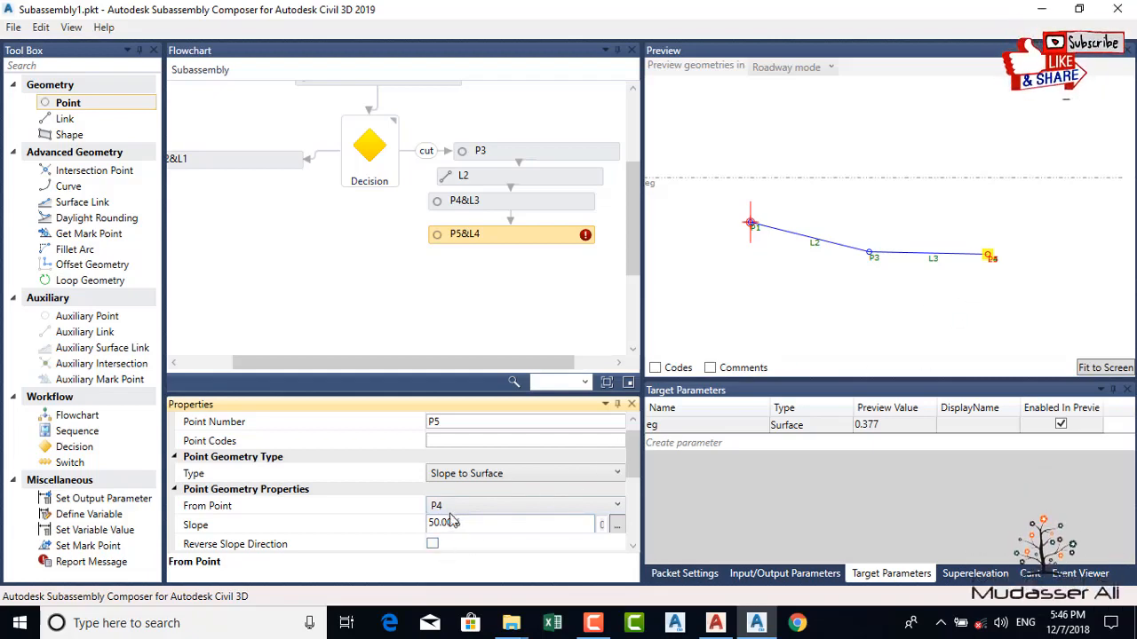
{"action": "scroll", "coordinate": [465, 522], "scroll_direction": "down", "scroll_amount": 1}
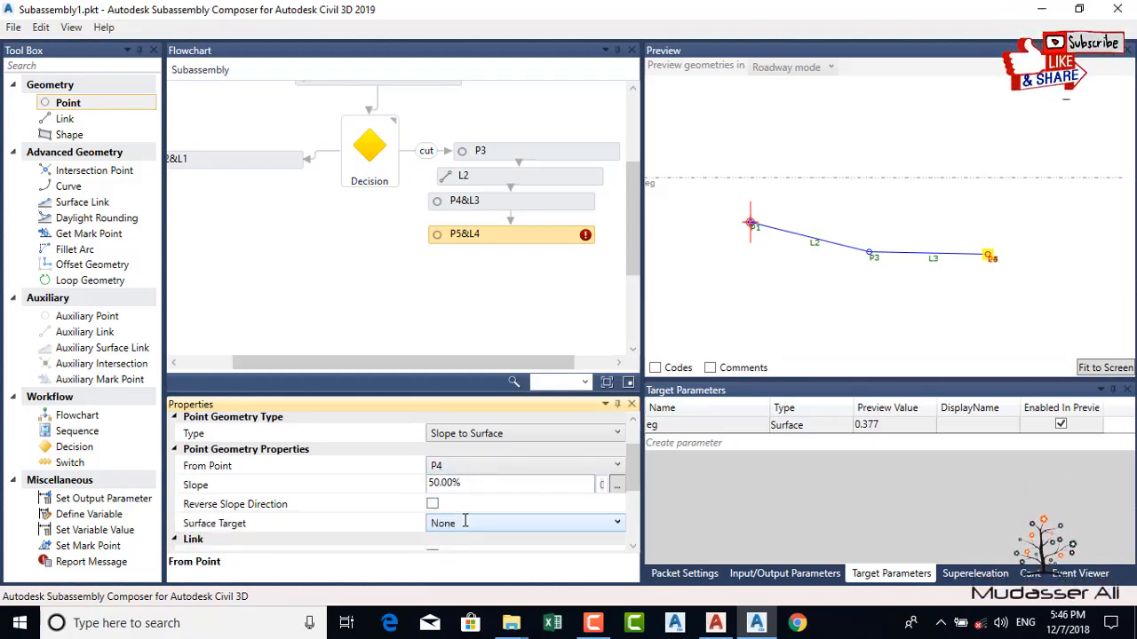
{"action": "left_click", "coordinate": [462, 524]}
{"action": "left_click", "coordinate": [439, 558]}
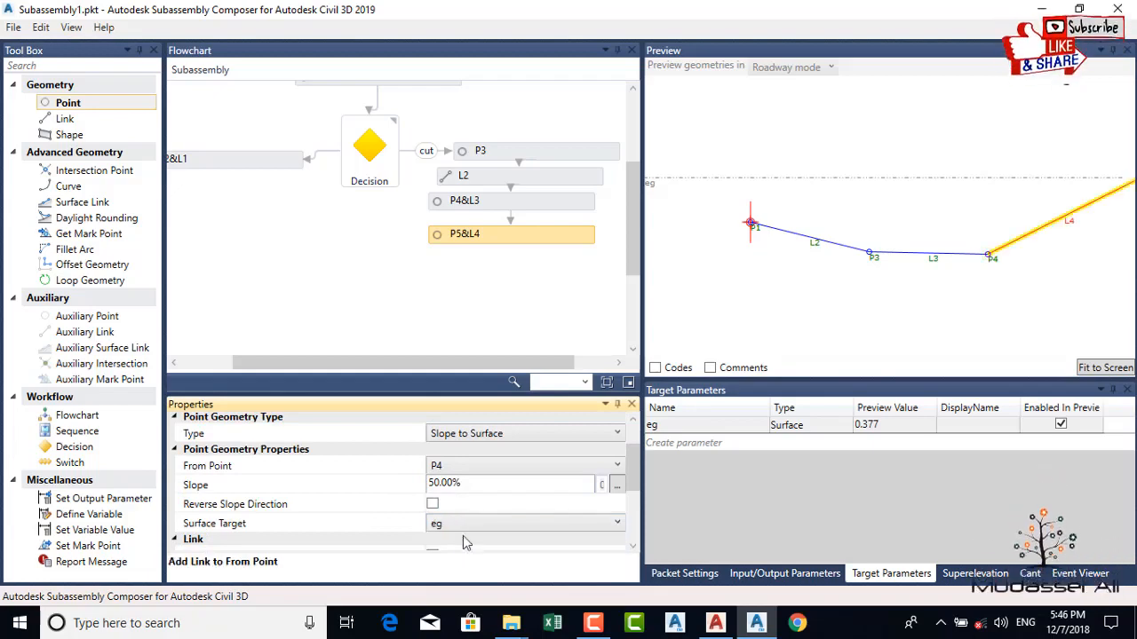
{"action": "left_click", "coordinate": [1080, 367]}
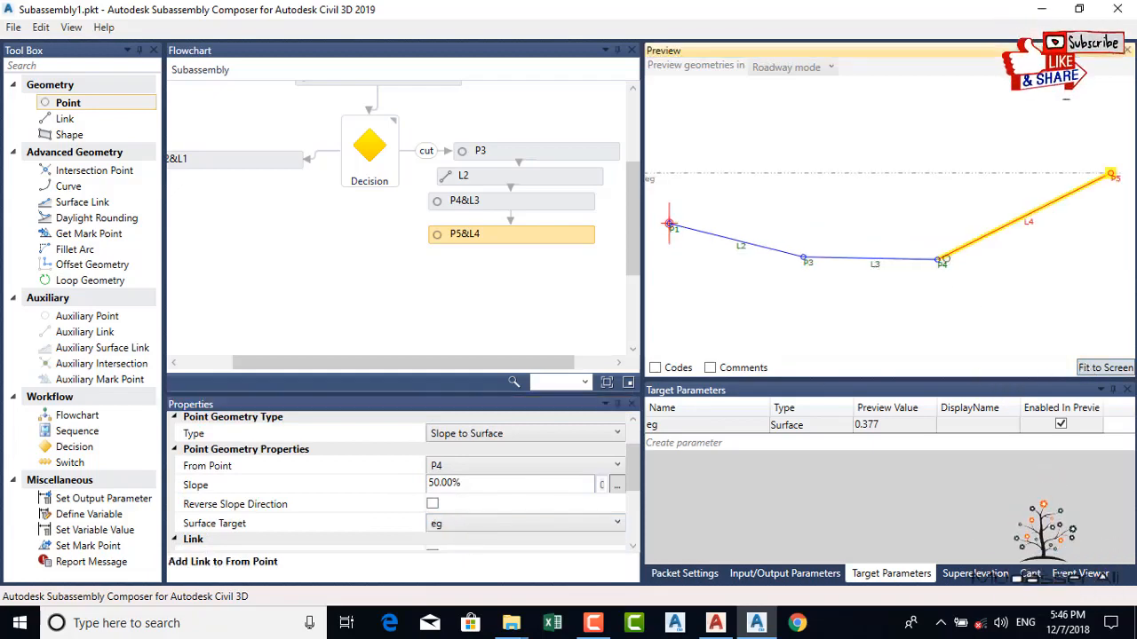
Step: Test the fill and cut branches by moving the eg surface below P1 and back above it, and fit the preview
{"action": "scroll", "coordinate": [999, 171], "scroll_direction": "down", "scroll_amount": 1}
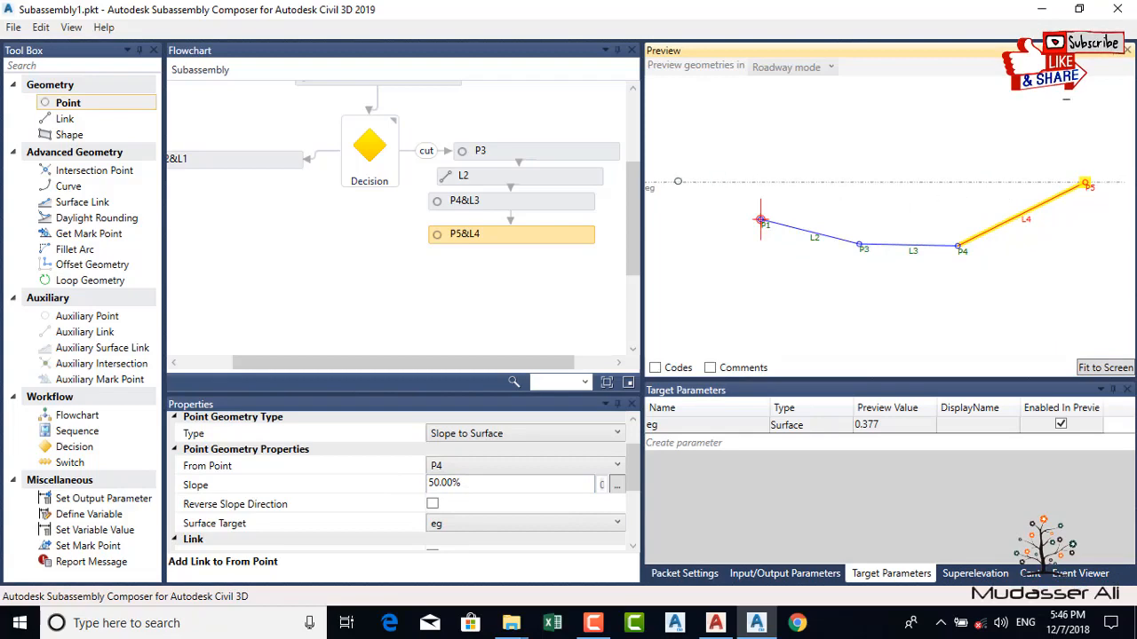
{"action": "middle_click_drag", "start_coordinate": [833, 226], "coordinate": [894, 222]}
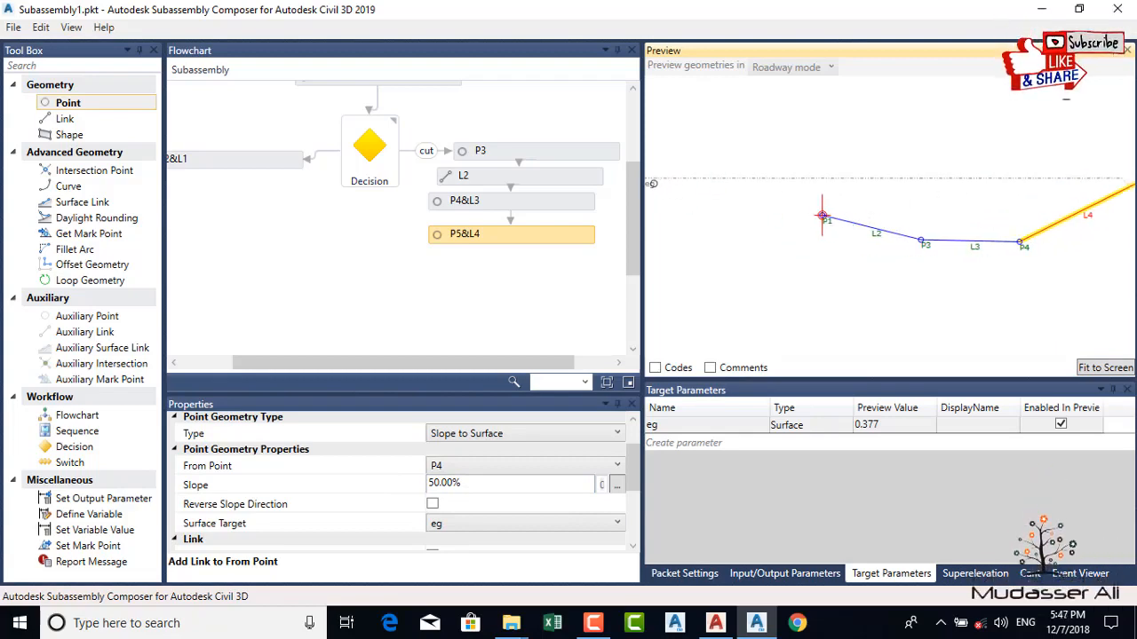
{"action": "left_click_drag", "start_coordinate": [666, 216], "coordinate": [751, 332]}
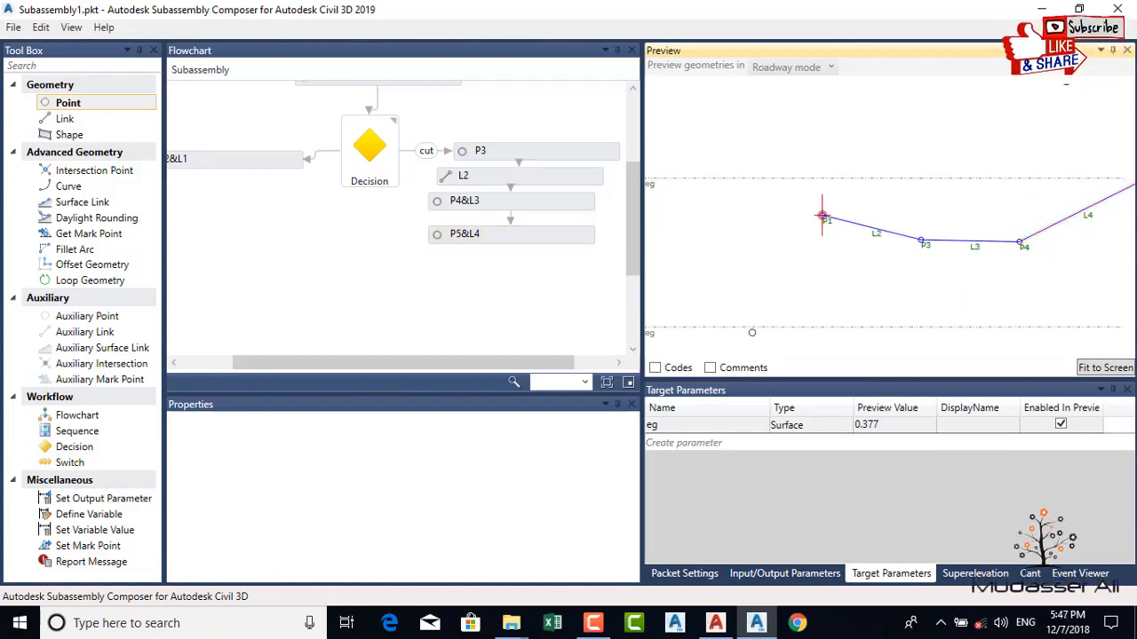
{"action": "scroll", "coordinate": [745, 278], "scroll_direction": "down", "scroll_amount": 1}
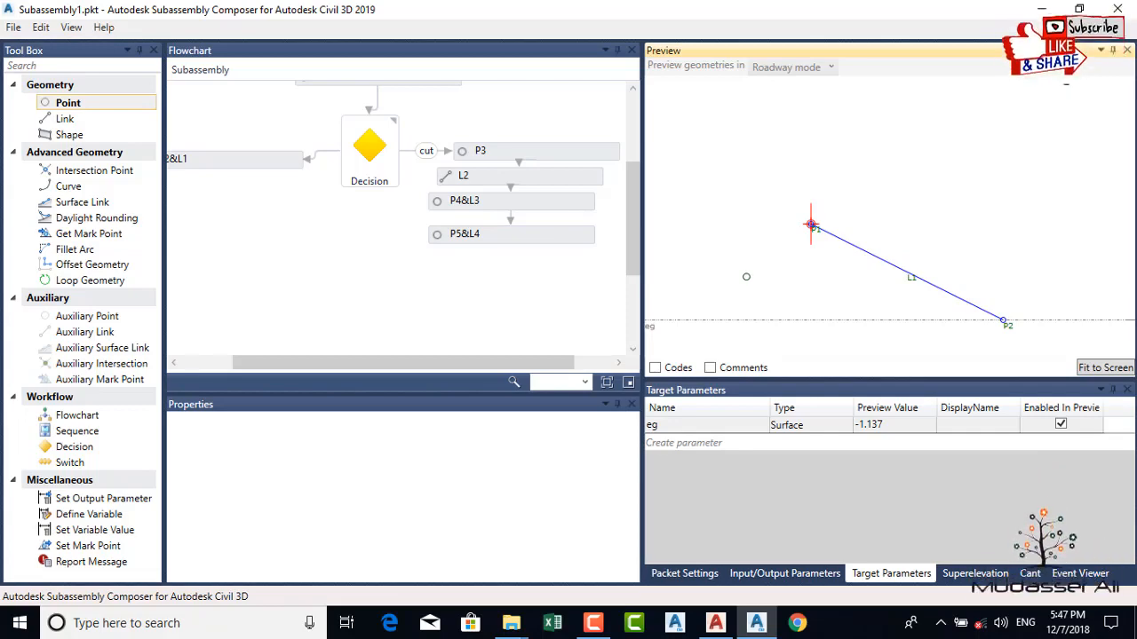
{"action": "left_click_drag", "start_coordinate": [653, 327], "coordinate": [740, 173]}
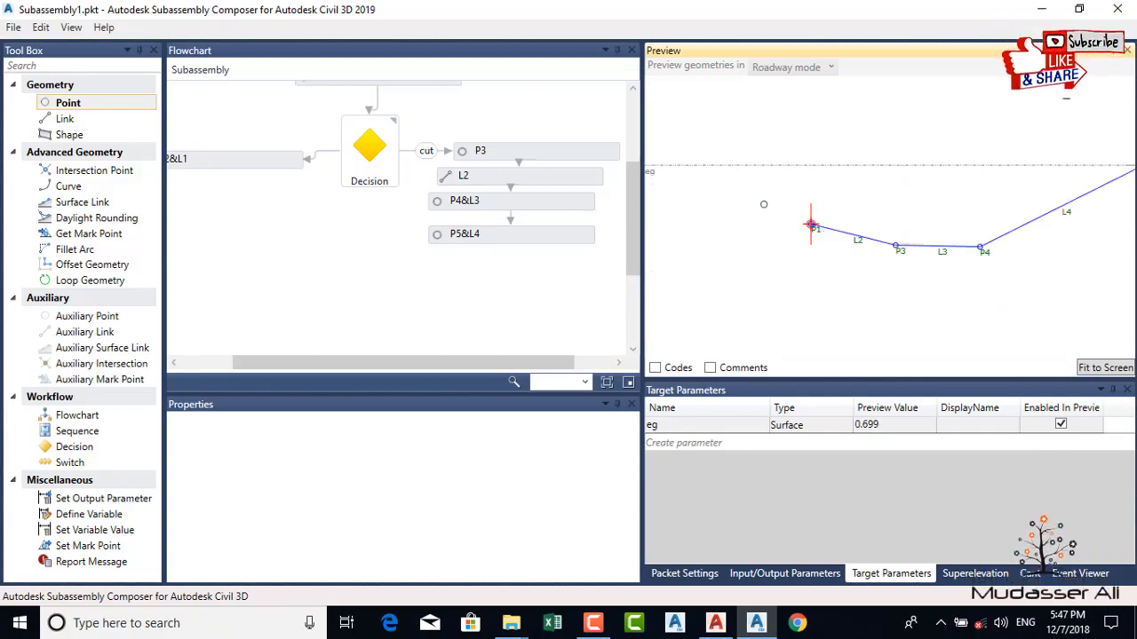
{"action": "left_click", "coordinate": [1102, 368]}
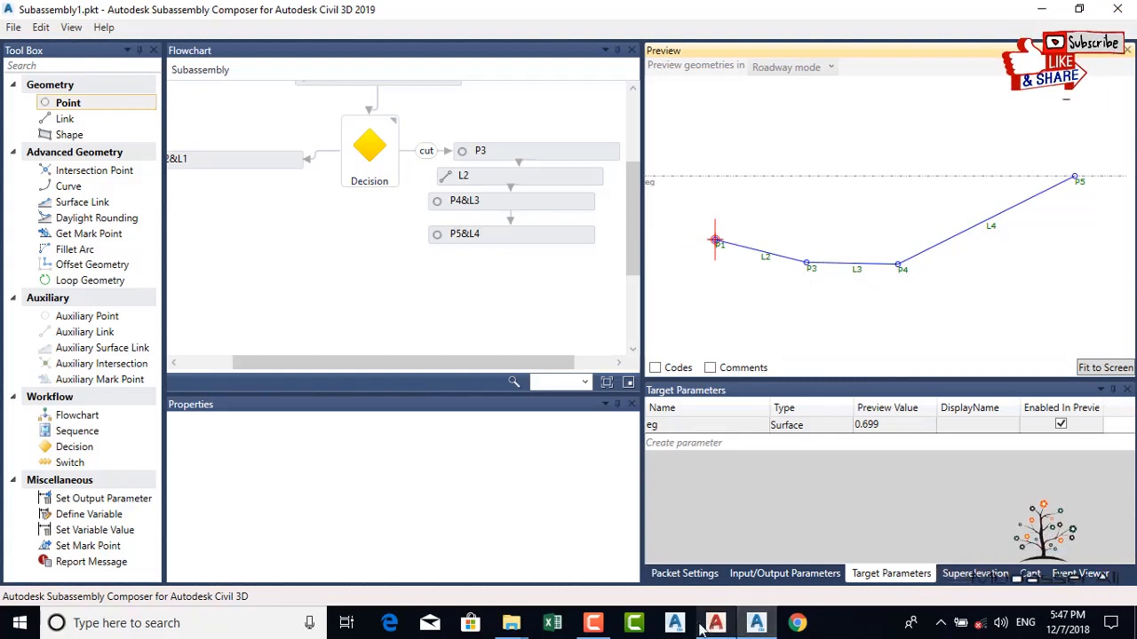
{"action": "left_click", "coordinate": [593, 623]}
{"action": "left_click", "coordinate": [597, 632]}
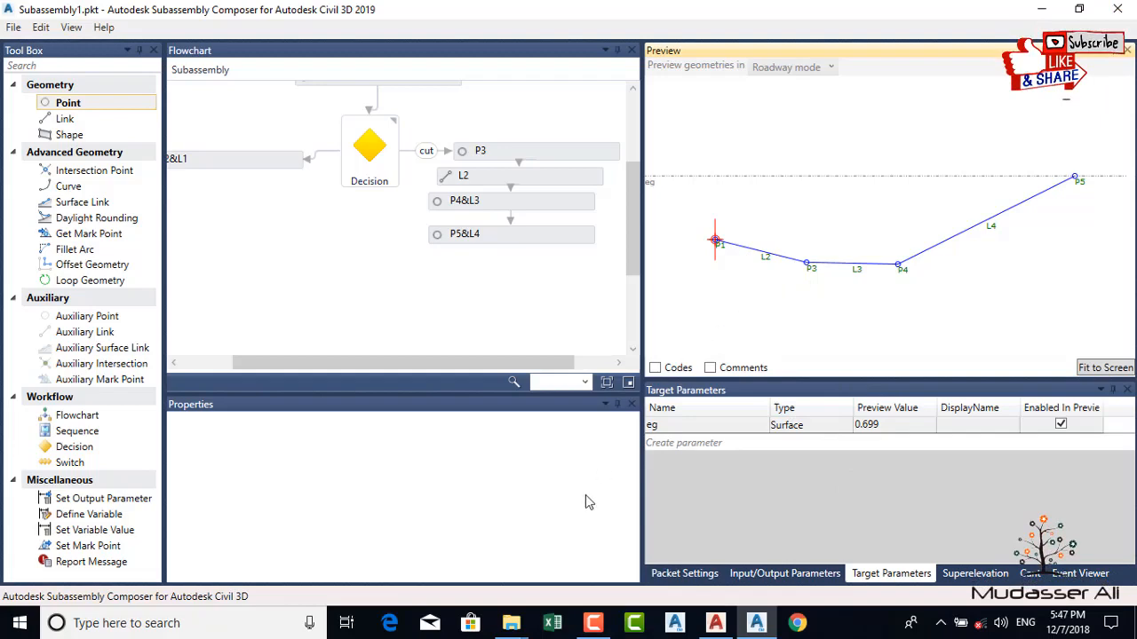
{"action": "left_click", "coordinate": [594, 624]}
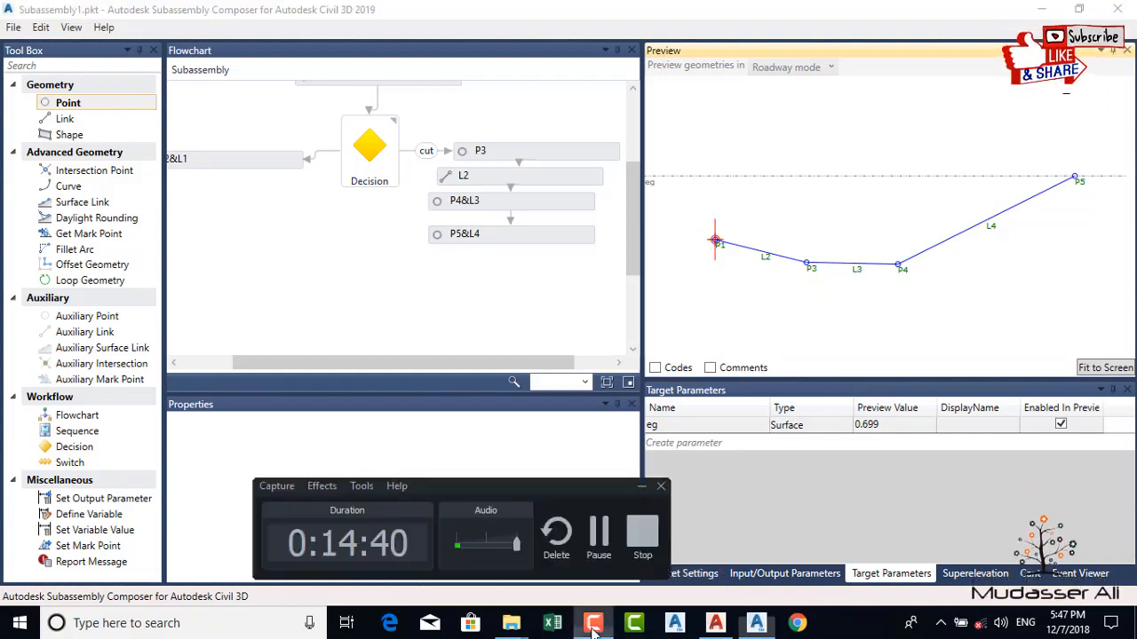
{"action": "left_click", "coordinate": [598, 552]}
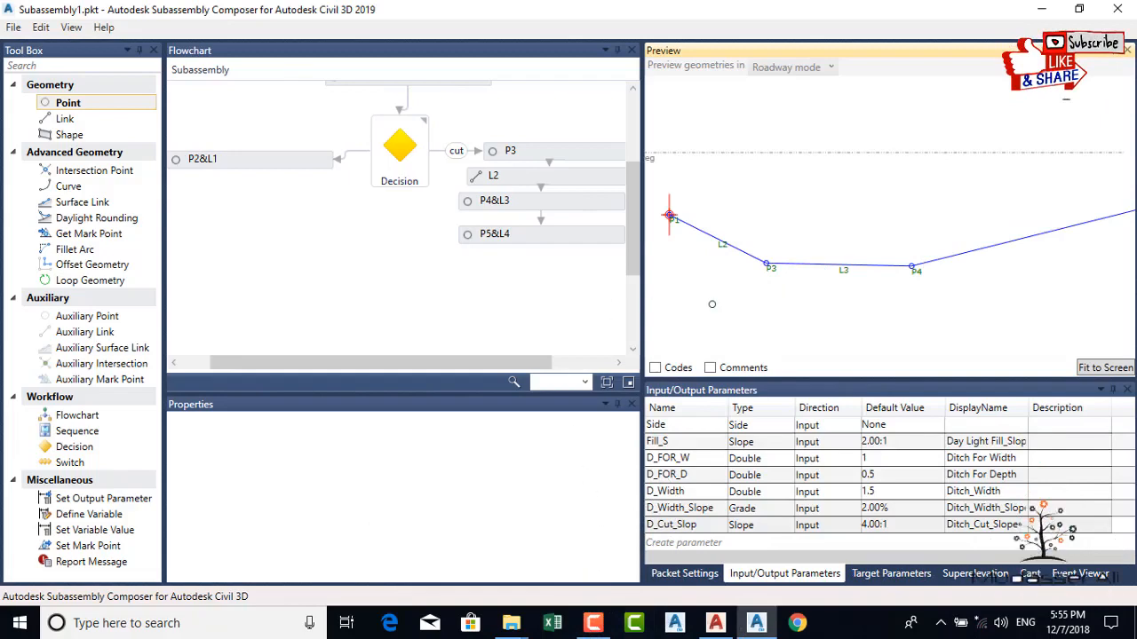
Step: Lower the eg target surface below P1 in the preview to check the fill condition of P2&L1
{"action": "left_click", "coordinate": [255, 161]}
{"action": "left_click_drag", "start_coordinate": [652, 156], "coordinate": [663, 213]}
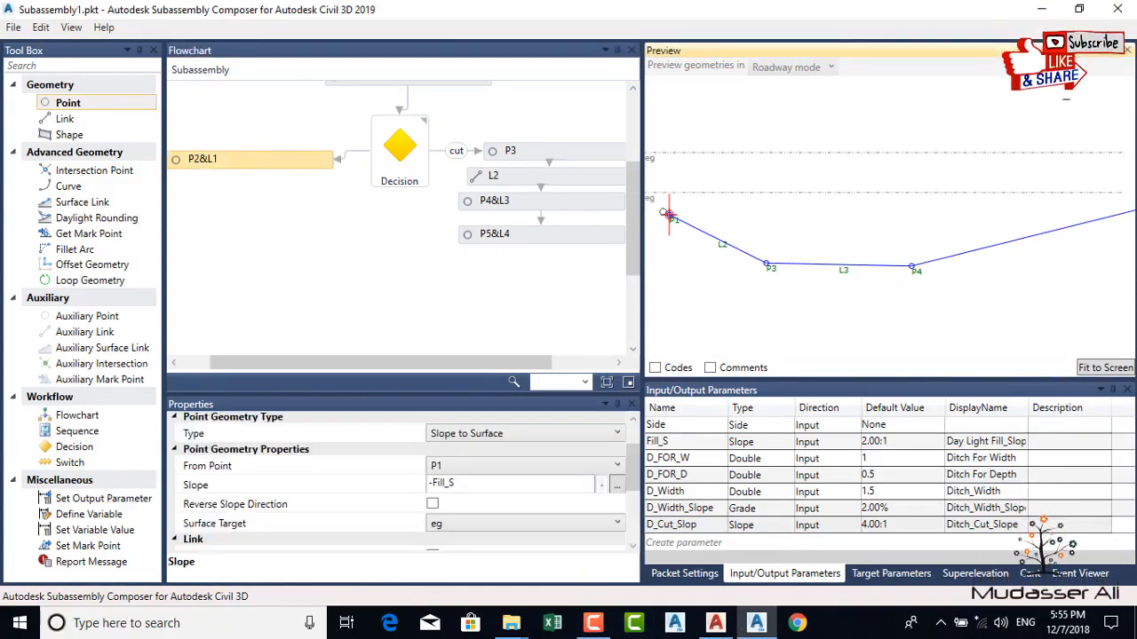
{"action": "left_click_drag", "start_coordinate": [710, 313], "coordinate": [711, 314]}
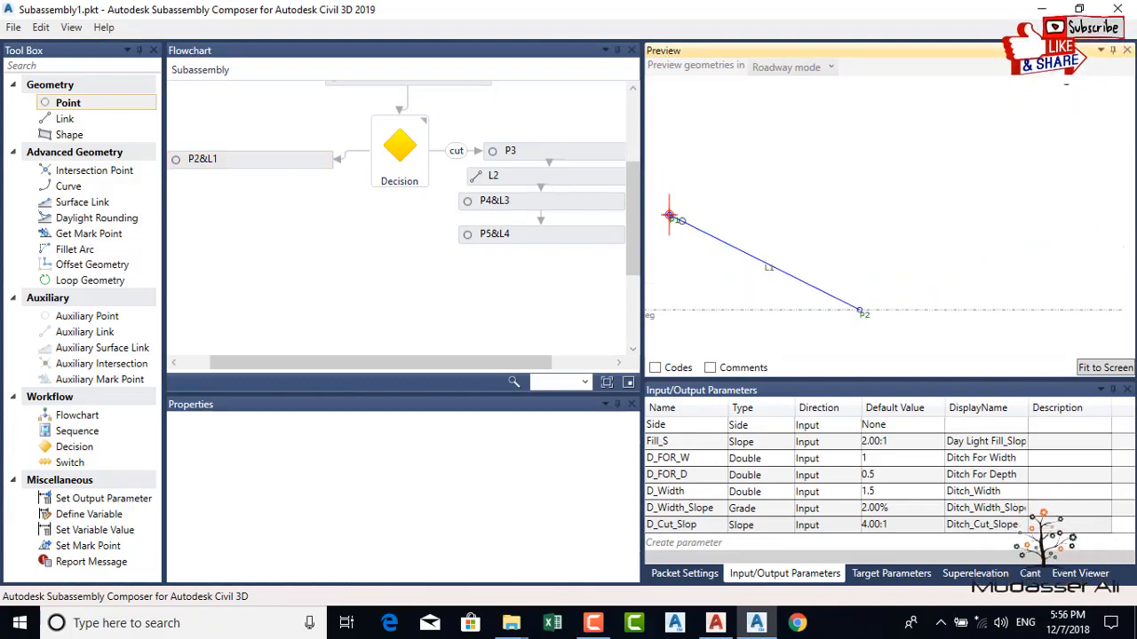
Step: Set the default value of the Fill_S slope parameter to 4:1 and fit the preview to the geometry
{"action": "left_click", "coordinate": [254, 166]}
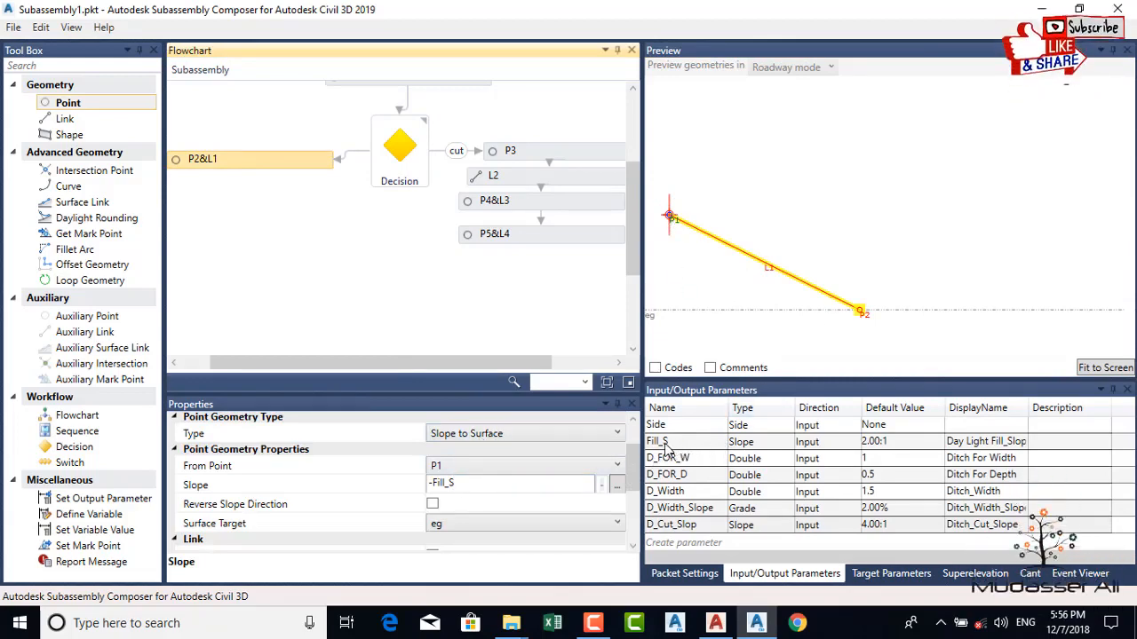
{"action": "double_click", "coordinate": [897, 442]}
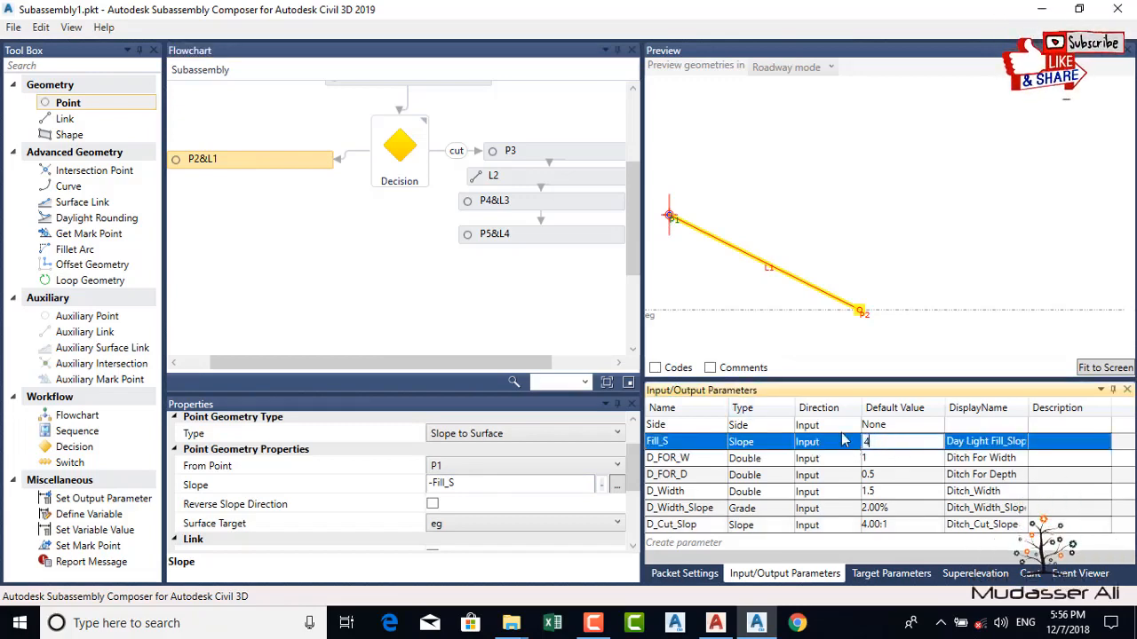
{"action": "type", "text": "4"}
{"action": "key", "text": "Return"}
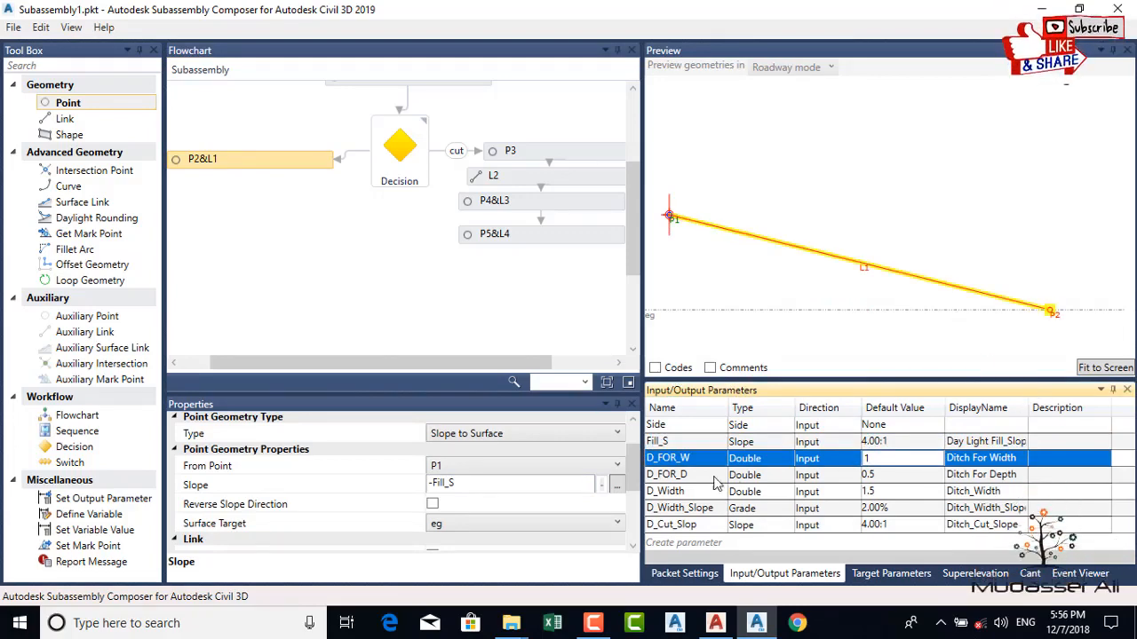
{"action": "left_click", "coordinate": [1089, 373]}
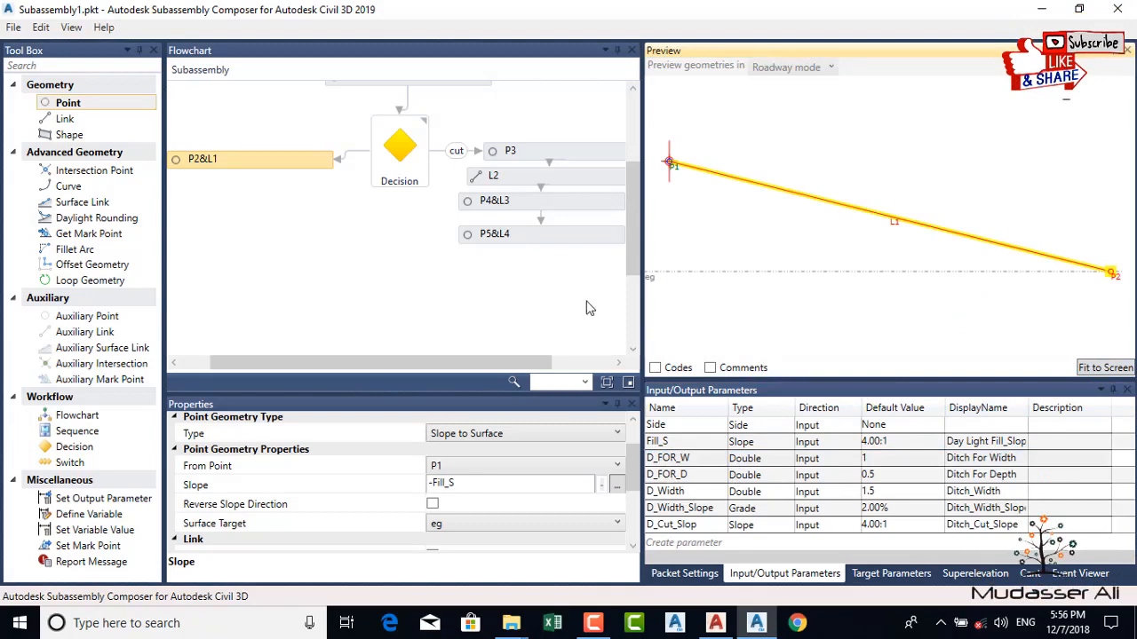
Step: Raise the eg target surface above P1 to preview the cut condition, and examine the geometry properties of P1 and P3
{"action": "left_click", "coordinate": [487, 355]}
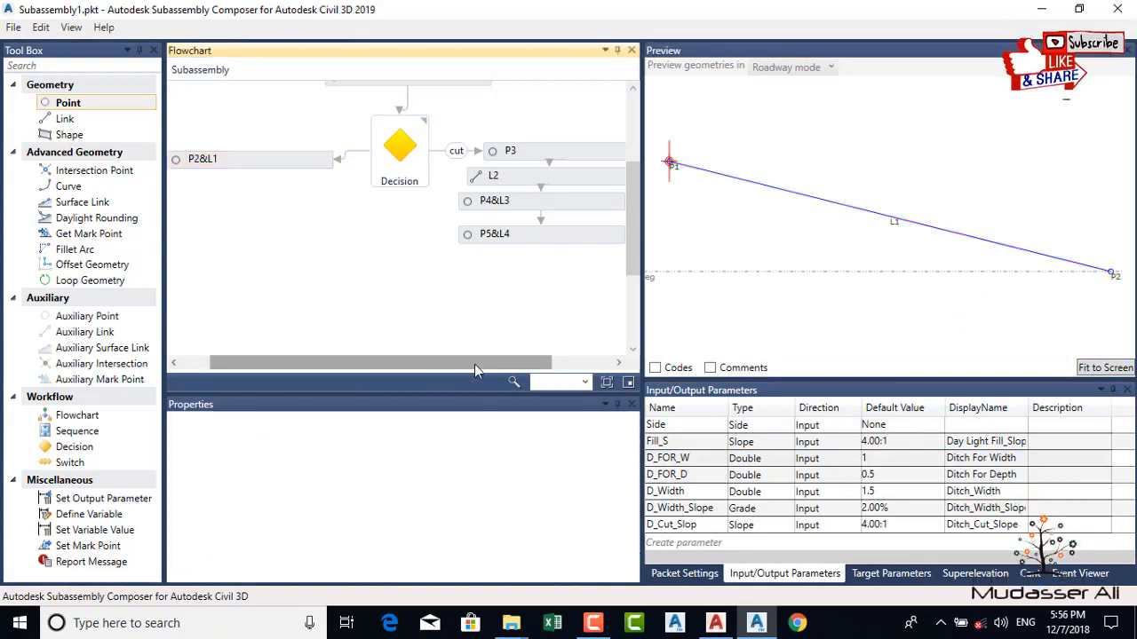
{"action": "left_click_drag", "start_coordinate": [474, 362], "coordinate": [507, 355]}
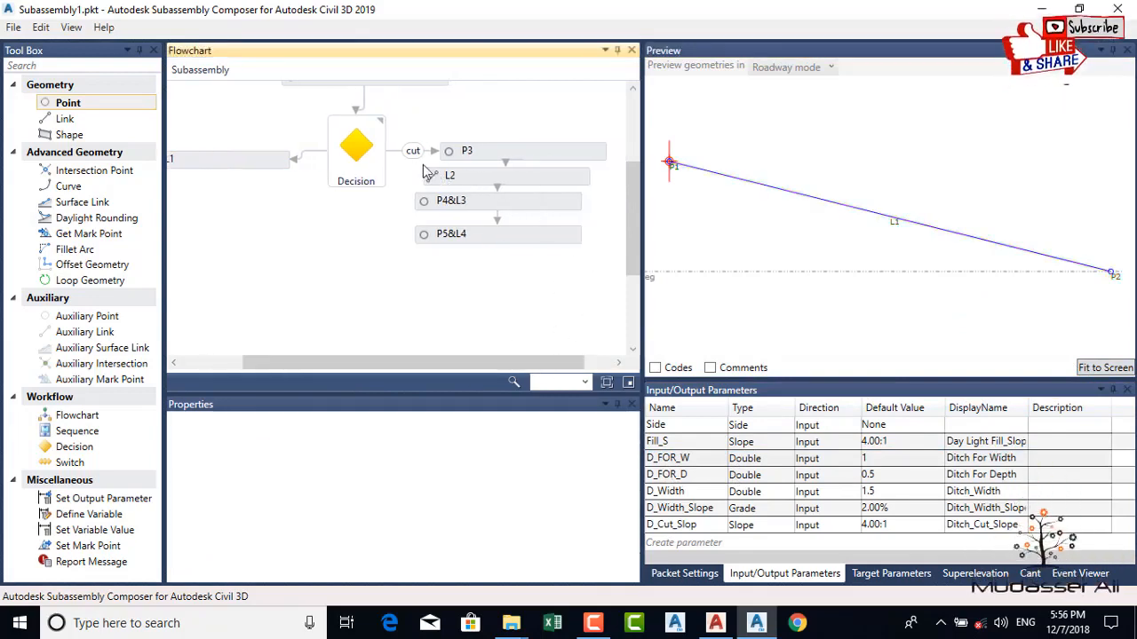
{"action": "left_click_drag", "start_coordinate": [654, 277], "coordinate": [688, 114]}
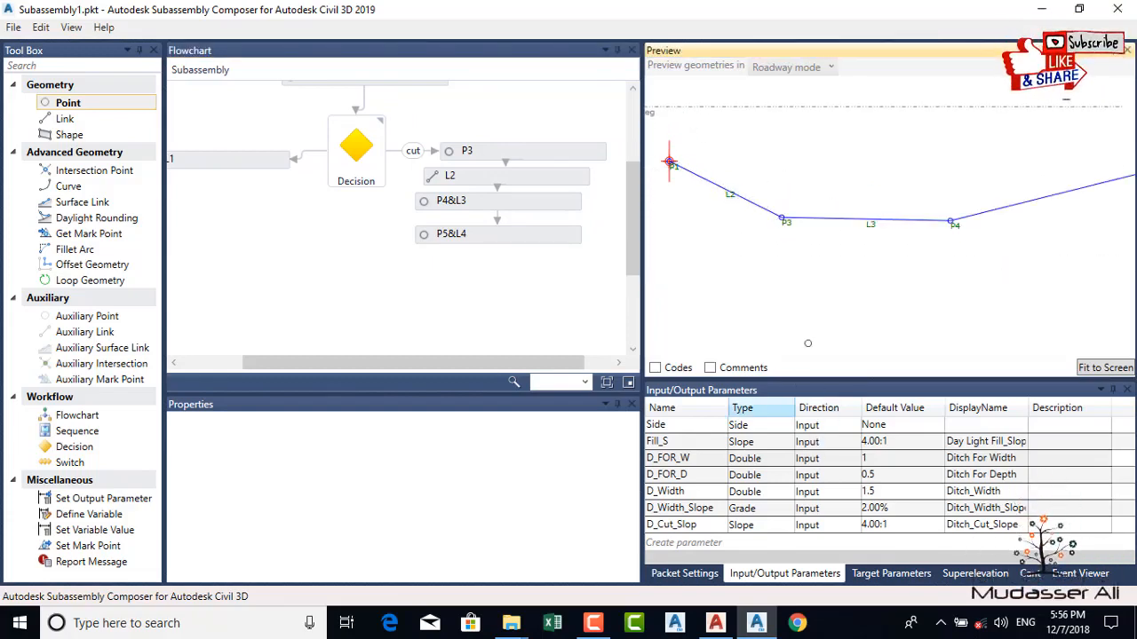
{"action": "left_click", "coordinate": [671, 163]}
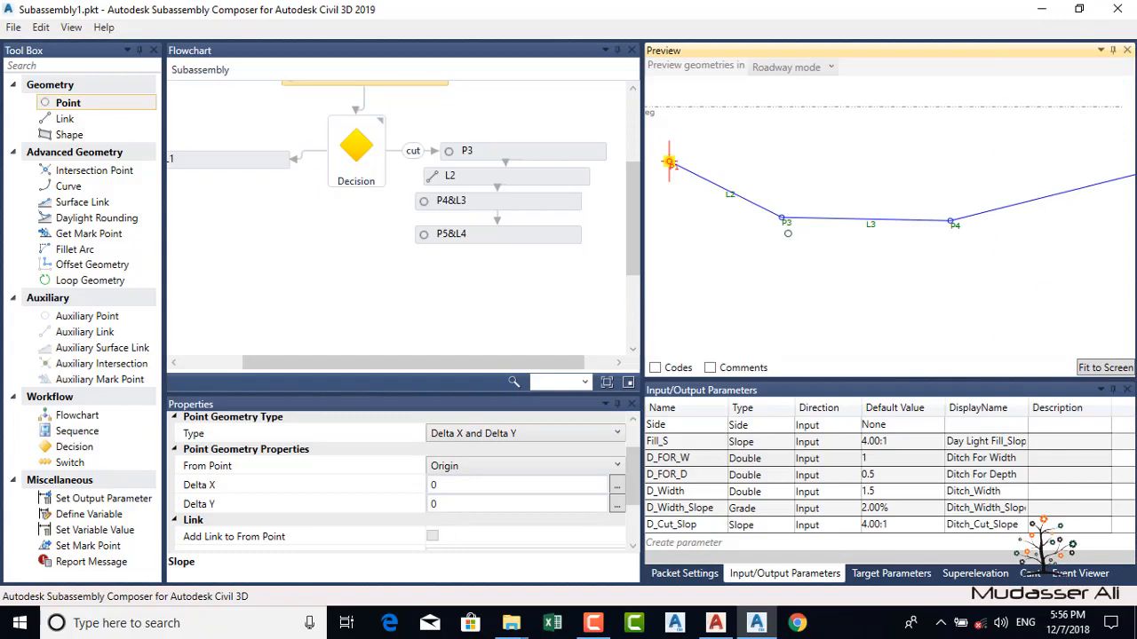
{"action": "left_click", "coordinate": [782, 220]}
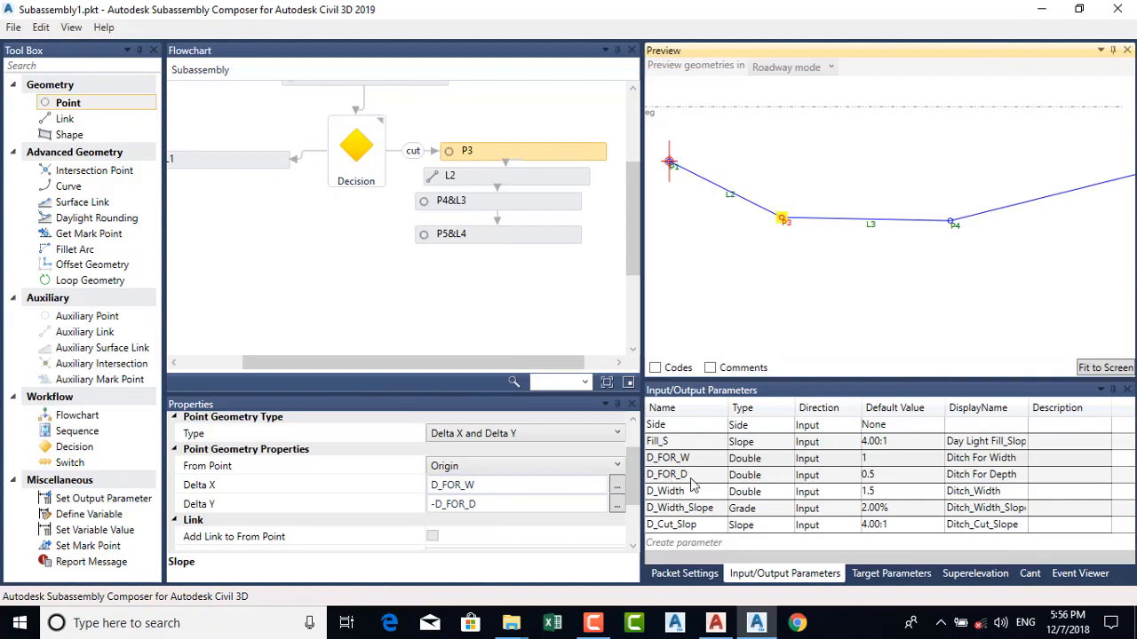
Step: Switch to the 8+2725 drawing in AutoCAD and dimension the horizontal width of the ditch foreslope beside the 2.000 shoulder
{"action": "left_click", "coordinate": [1030, 16]}
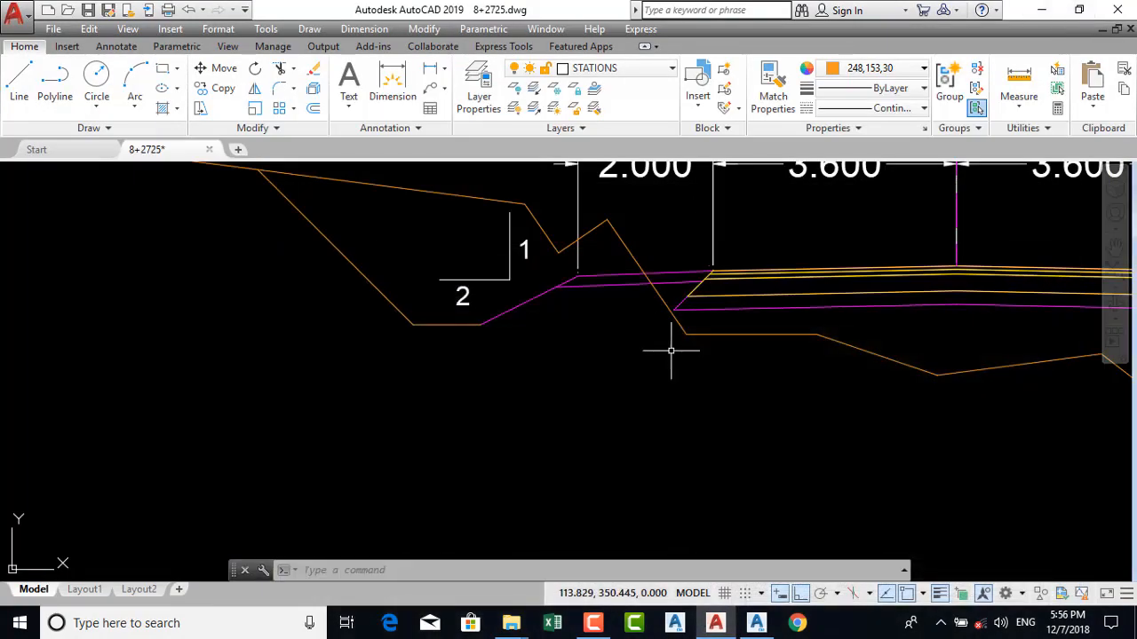
{"action": "left_click", "coordinate": [430, 68]}
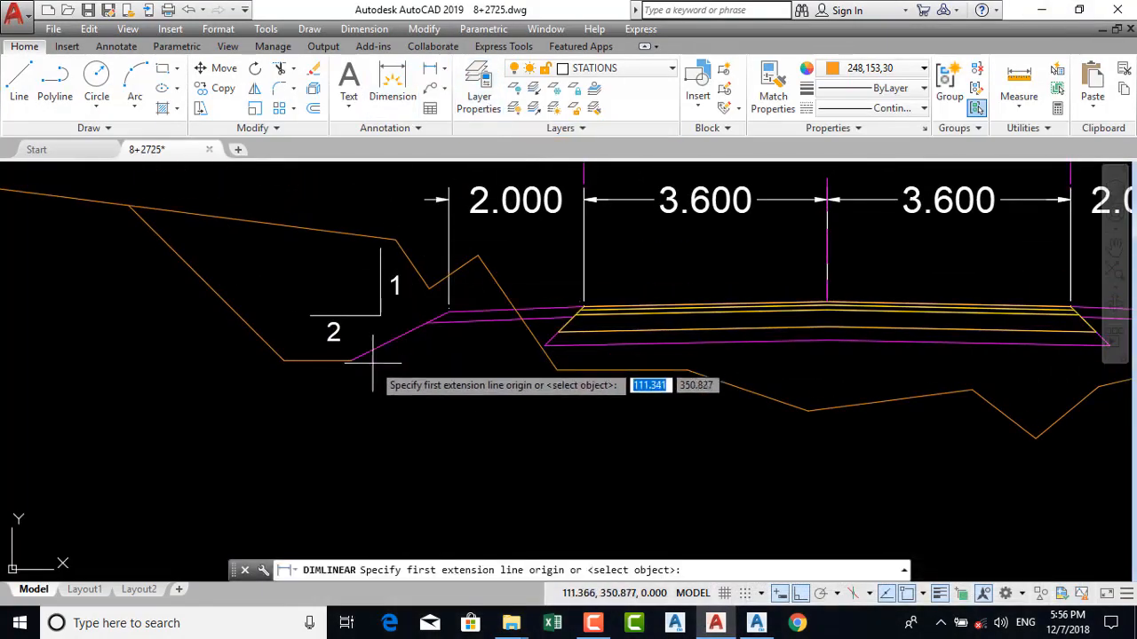
{"action": "scroll", "coordinate": [440, 320], "scroll_direction": "up", "scroll_amount": 4}
{"action": "left_click", "coordinate": [440, 304]}
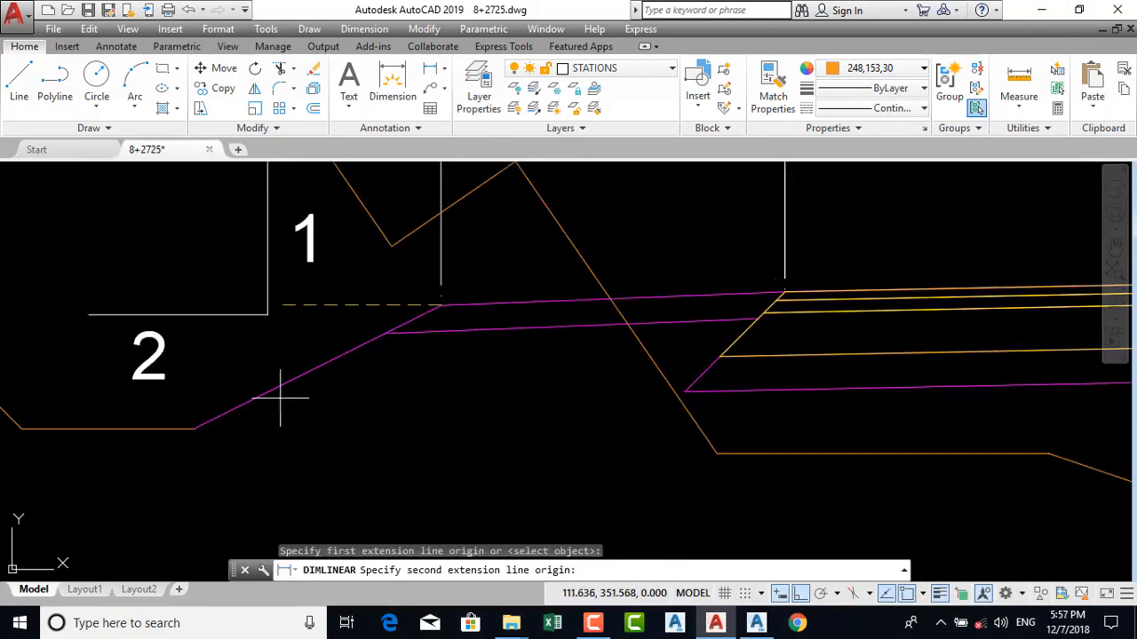
{"action": "left_click", "coordinate": [194, 429]}
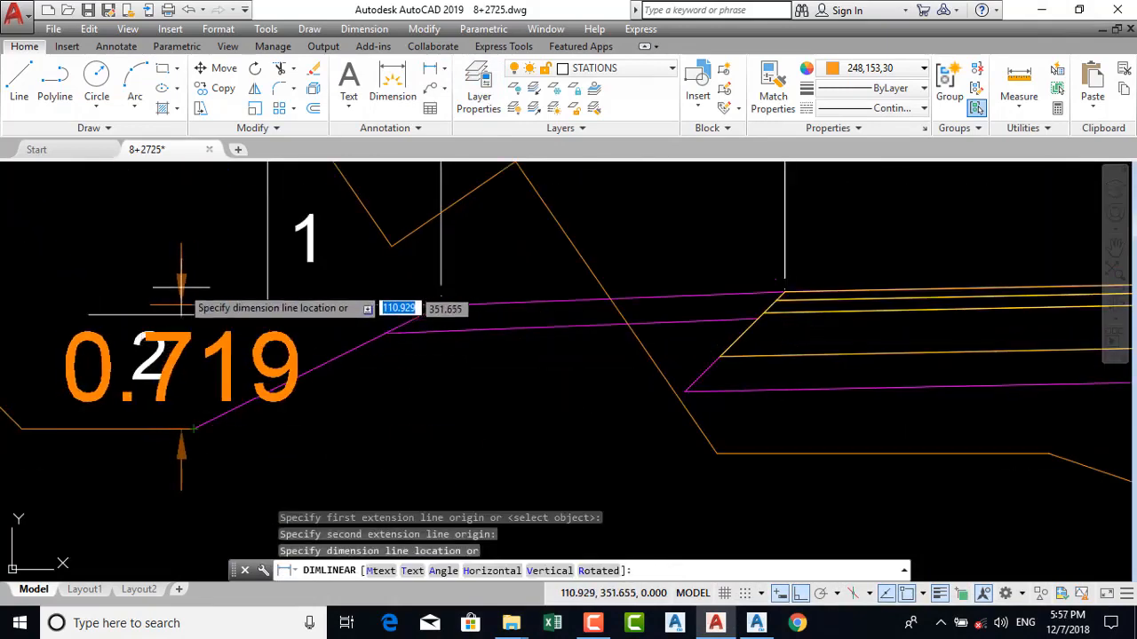
{"action": "left_click", "coordinate": [210, 274]}
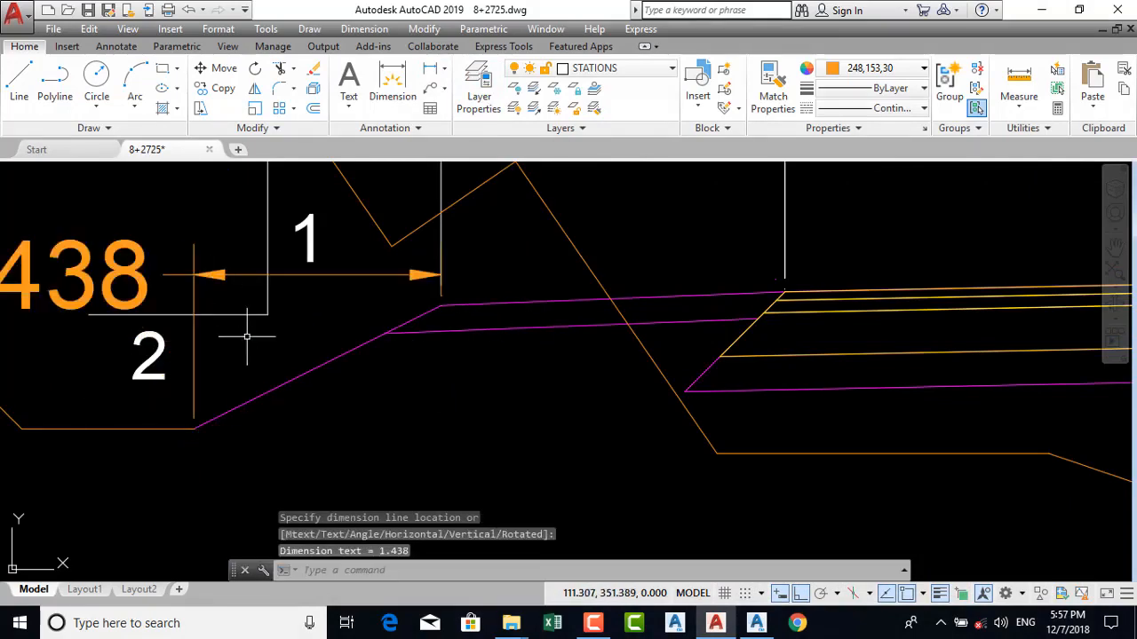
Step: Add a vertical linear dimension for the foreslope's depth from the shoulder edge to the ditch bottom
{"action": "middle_click_drag", "start_coordinate": [246, 330], "coordinate": [468, 363]}
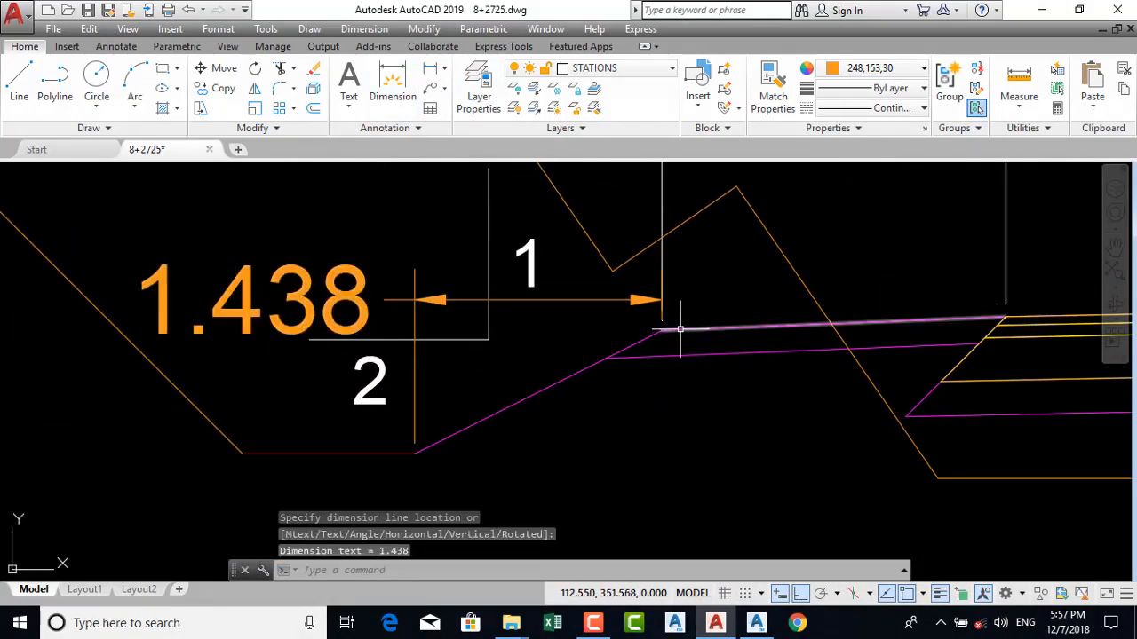
{"action": "left_click", "coordinate": [430, 71]}
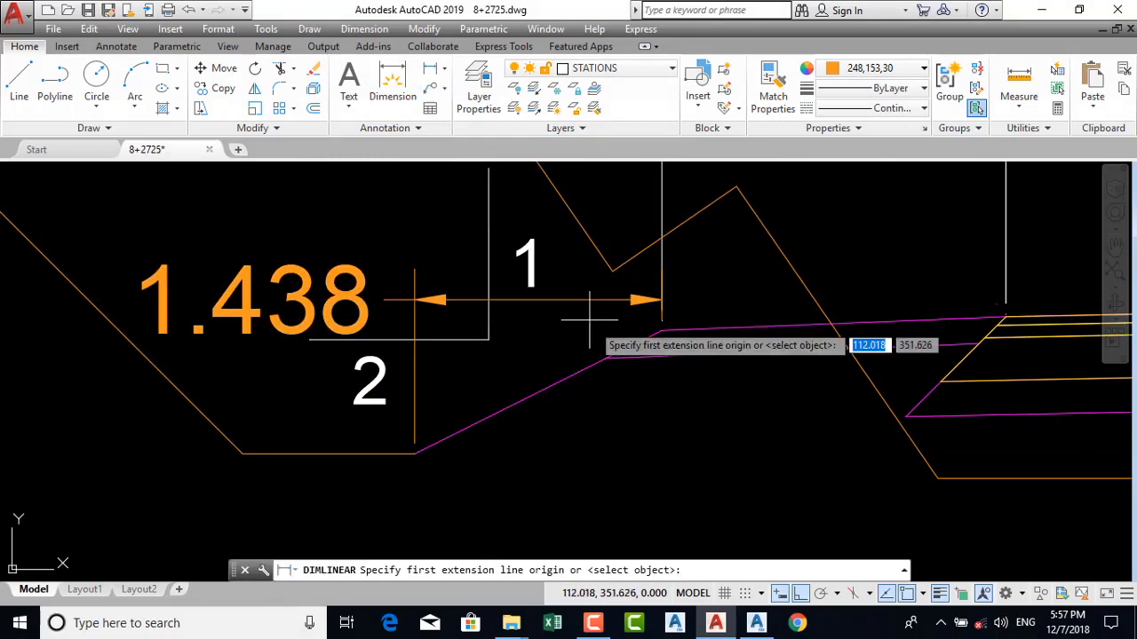
{"action": "left_click", "coordinate": [662, 329]}
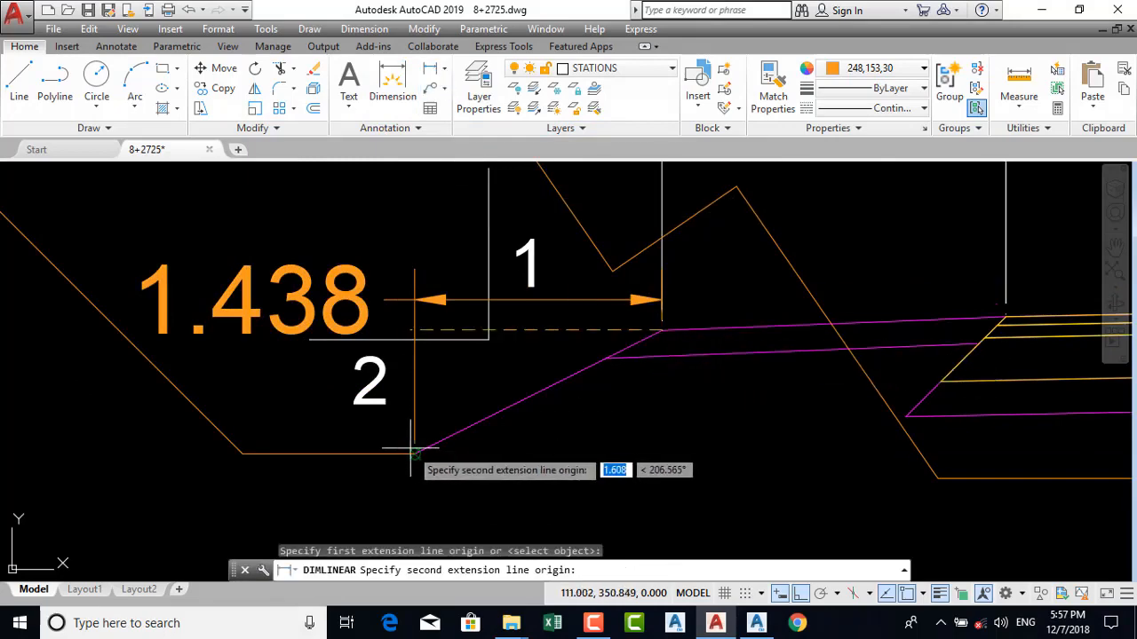
{"action": "left_click", "coordinate": [415, 453]}
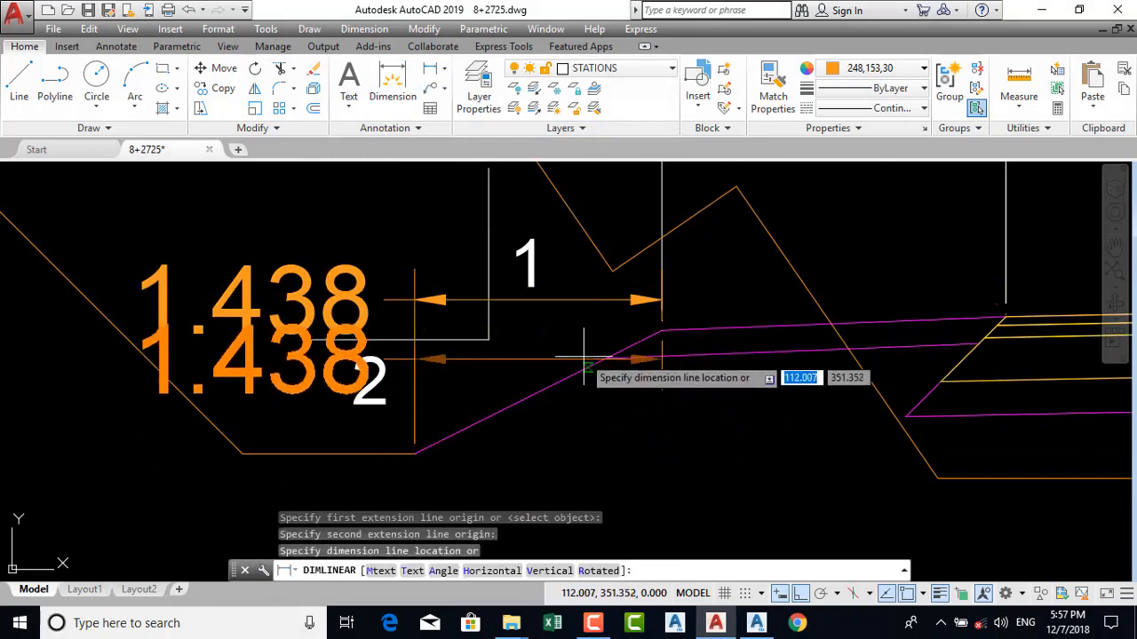
{"action": "scroll", "coordinate": [461, 476], "scroll_direction": "down", "scroll_amount": 5}
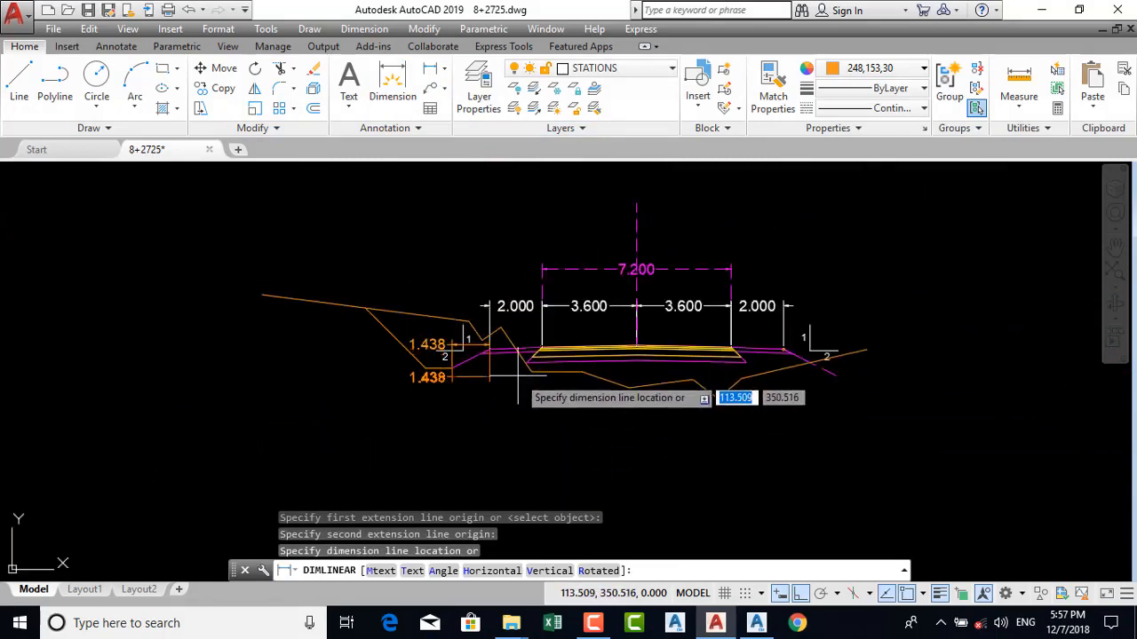
{"action": "scroll", "coordinate": [521, 366], "scroll_direction": "up", "scroll_amount": 2}
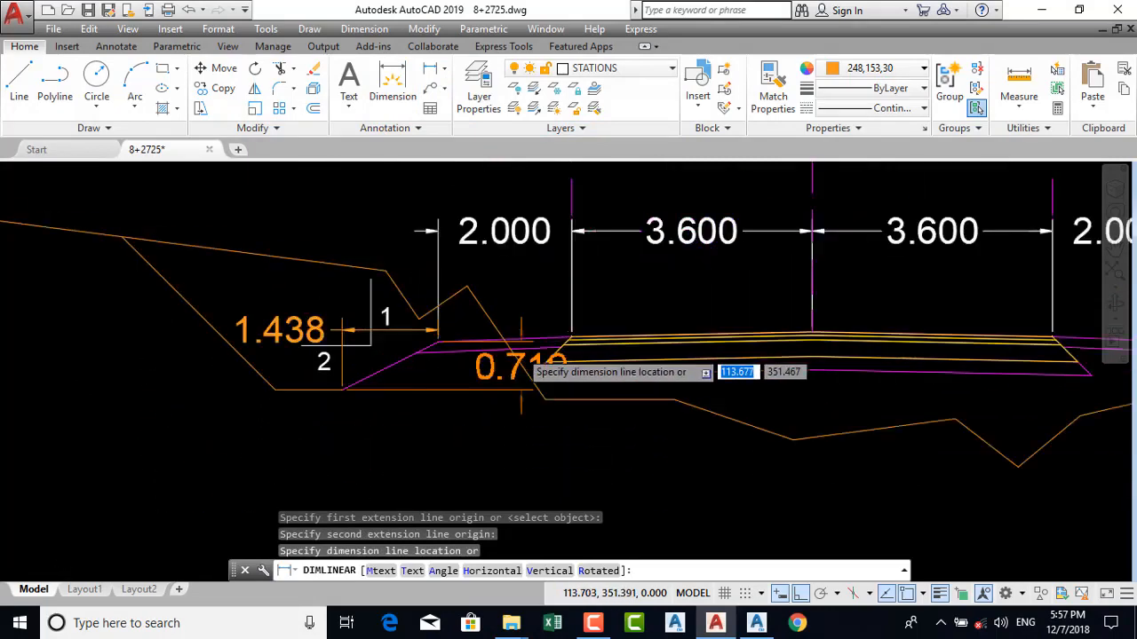
{"action": "left_click", "coordinate": [452, 355]}
{"action": "middle_click_drag", "start_coordinate": [356, 324], "coordinate": [534, 342]}
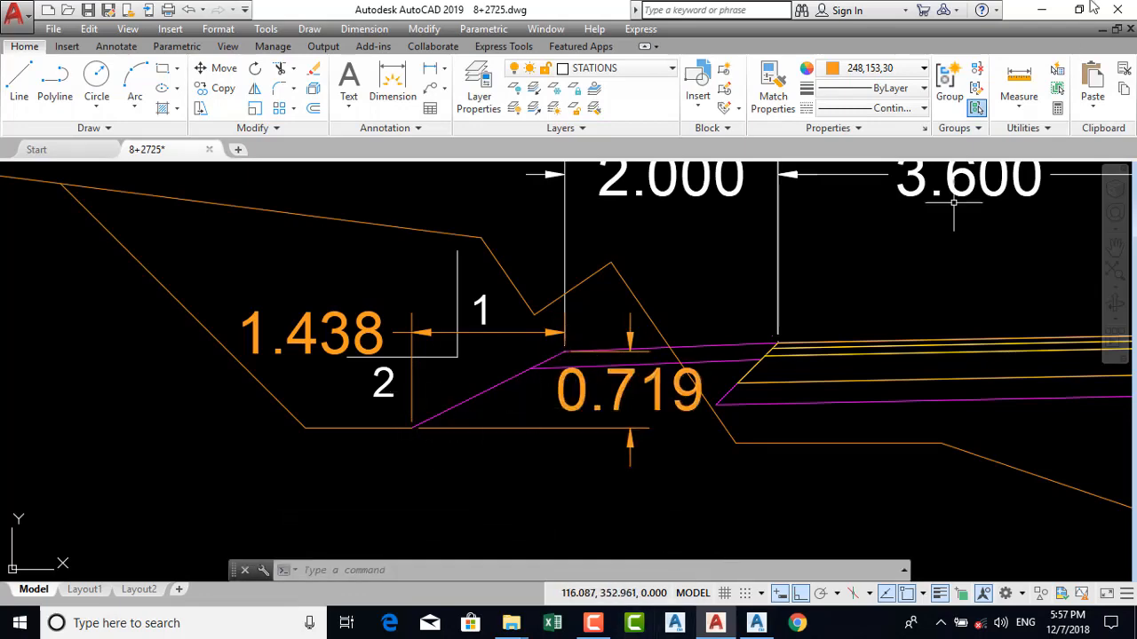
Step: Return to Subassembly Composer, select P4&L3, and set the D_Width parameter's default value to 0.75
{"action": "left_click", "coordinate": [1040, 10]}
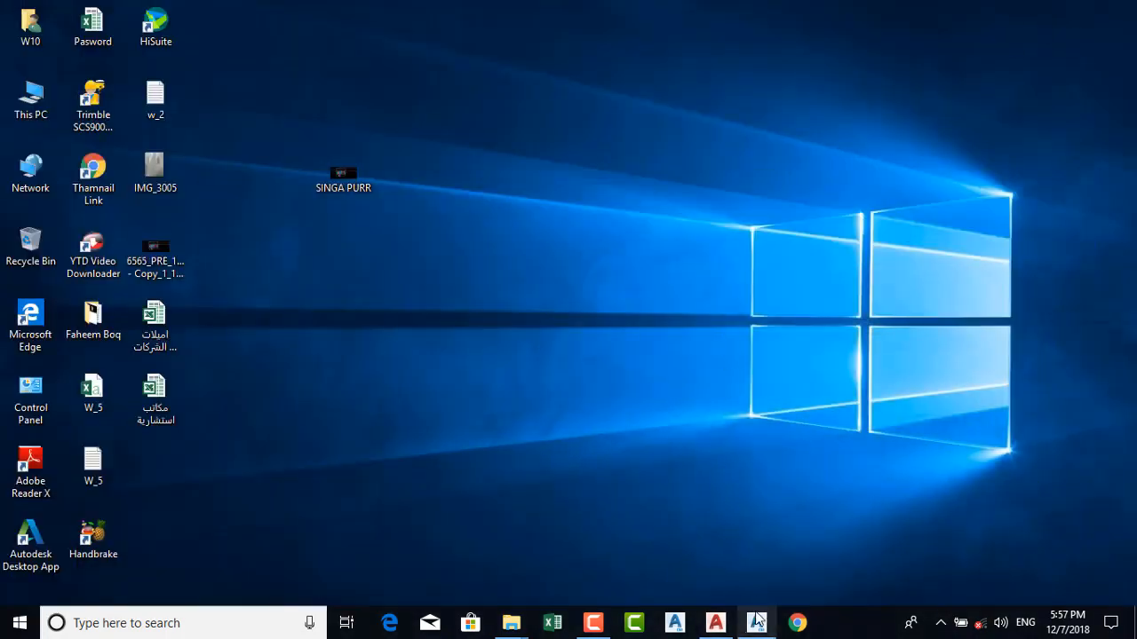
{"action": "left_click", "coordinate": [756, 622]}
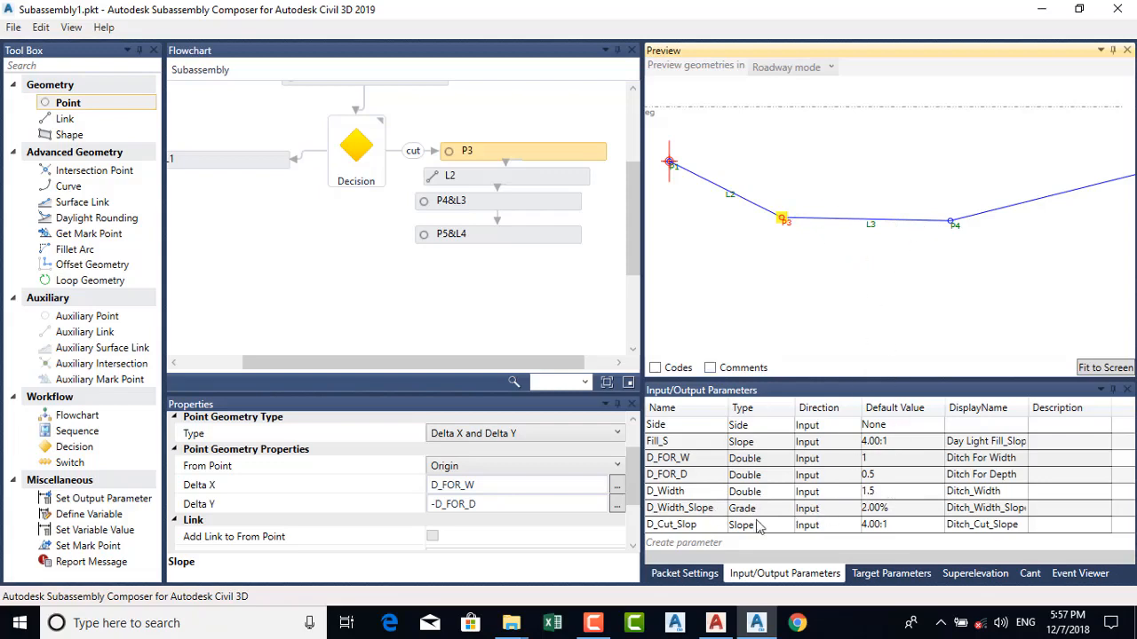
{"action": "left_click", "coordinate": [1105, 369]}
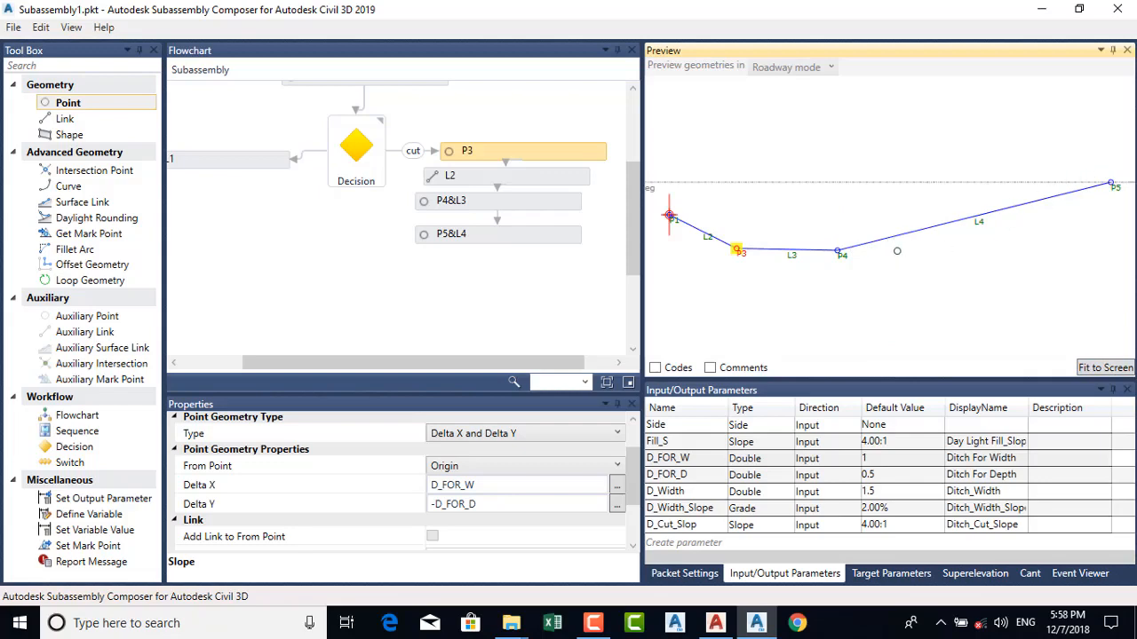
{"action": "left_click", "coordinate": [840, 255]}
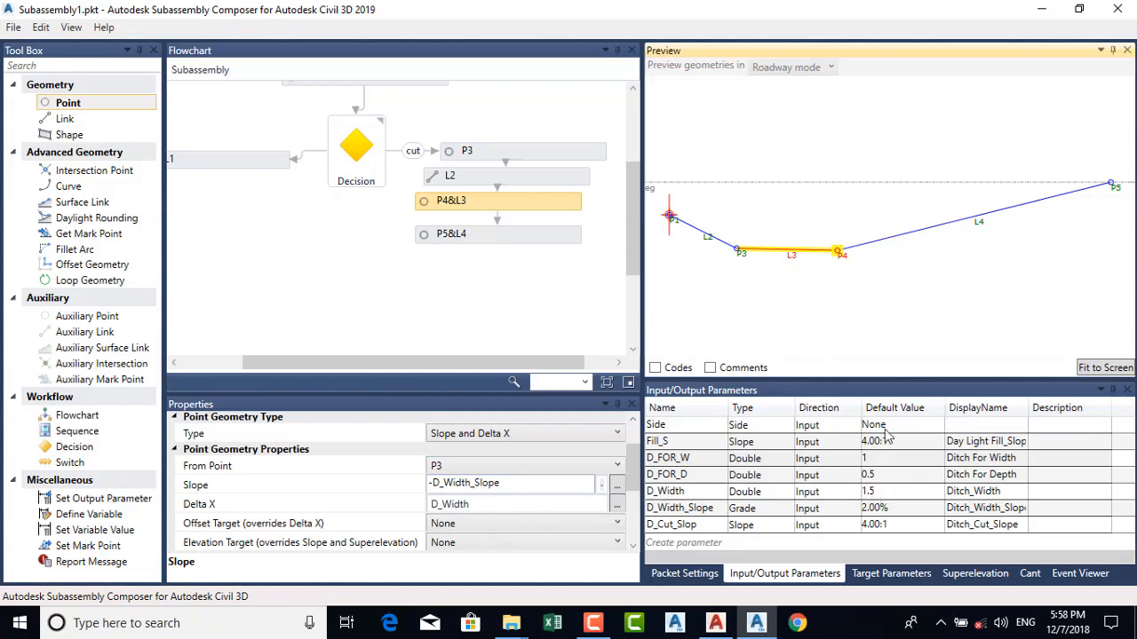
{"action": "left_click", "coordinate": [894, 493]}
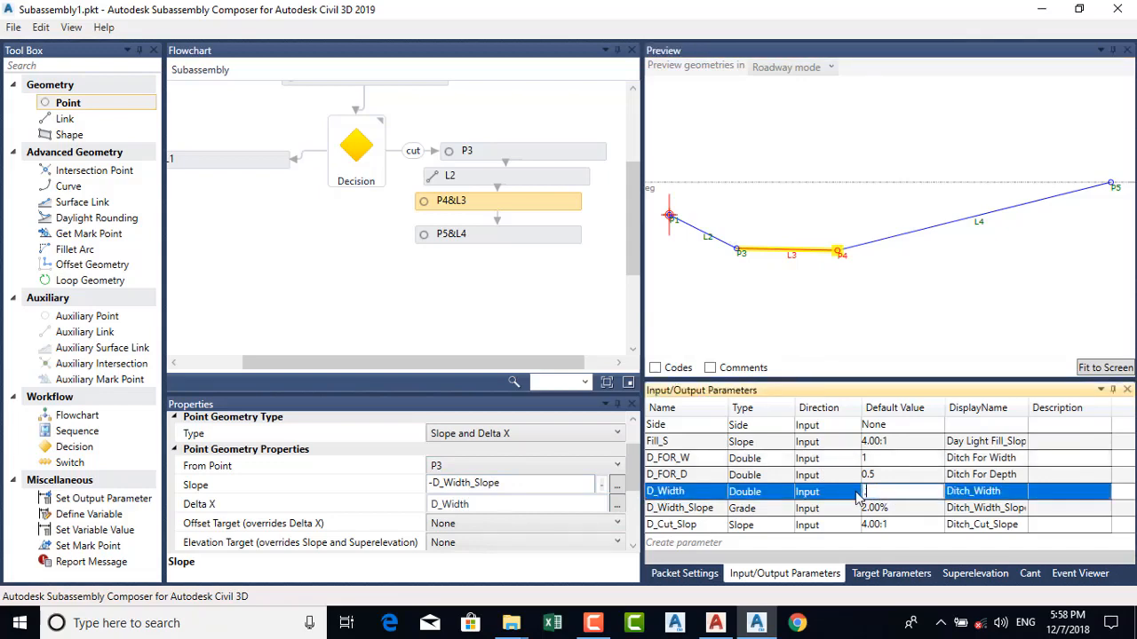
{"action": "key", "text": "Return"}
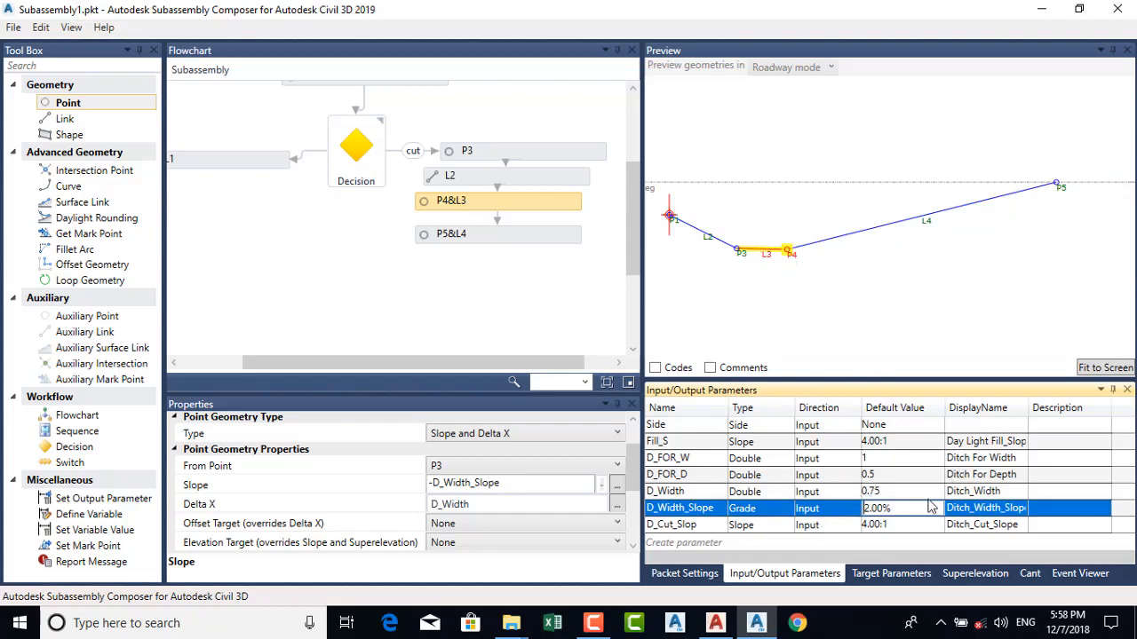
Step: Set the default value of the D_Cut_Slop slope parameter to 1:1
{"action": "left_click", "coordinate": [897, 525]}
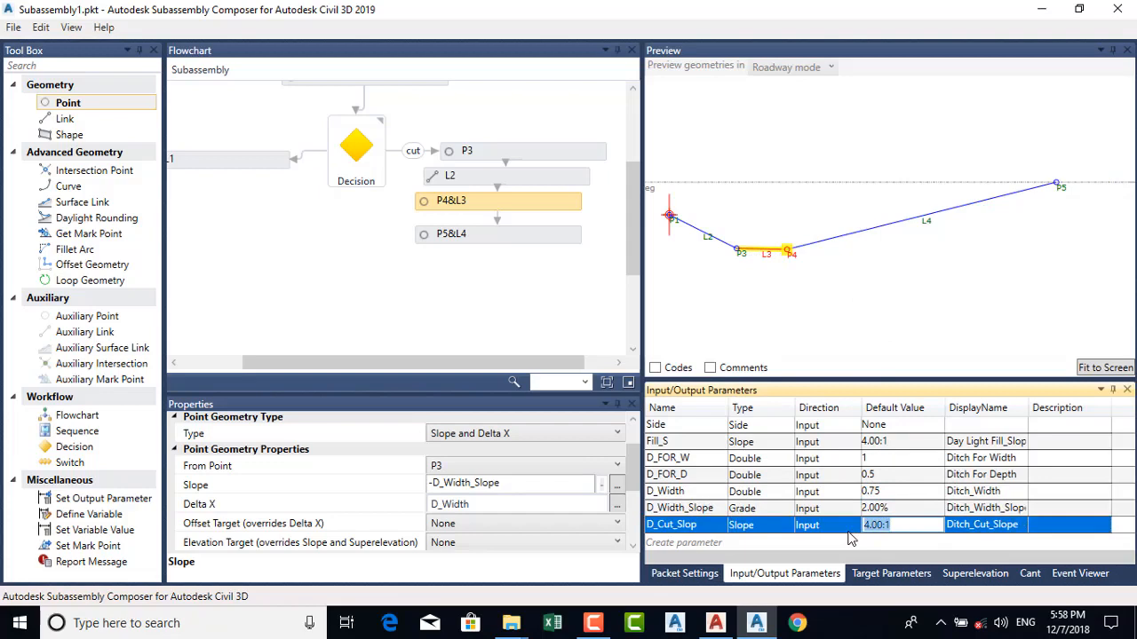
{"action": "type", "text": "1"}
{"action": "key", "text": "Return"}
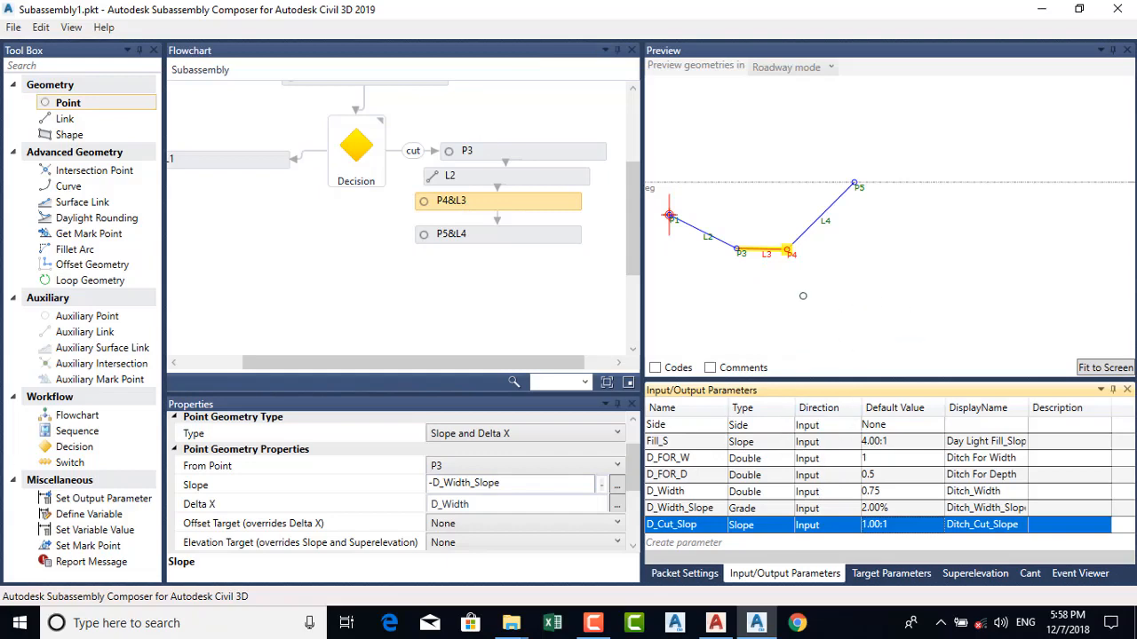
Step: Set the subassembly name in the packet settings to Imran_Daylight
{"action": "left_click", "coordinate": [688, 573]}
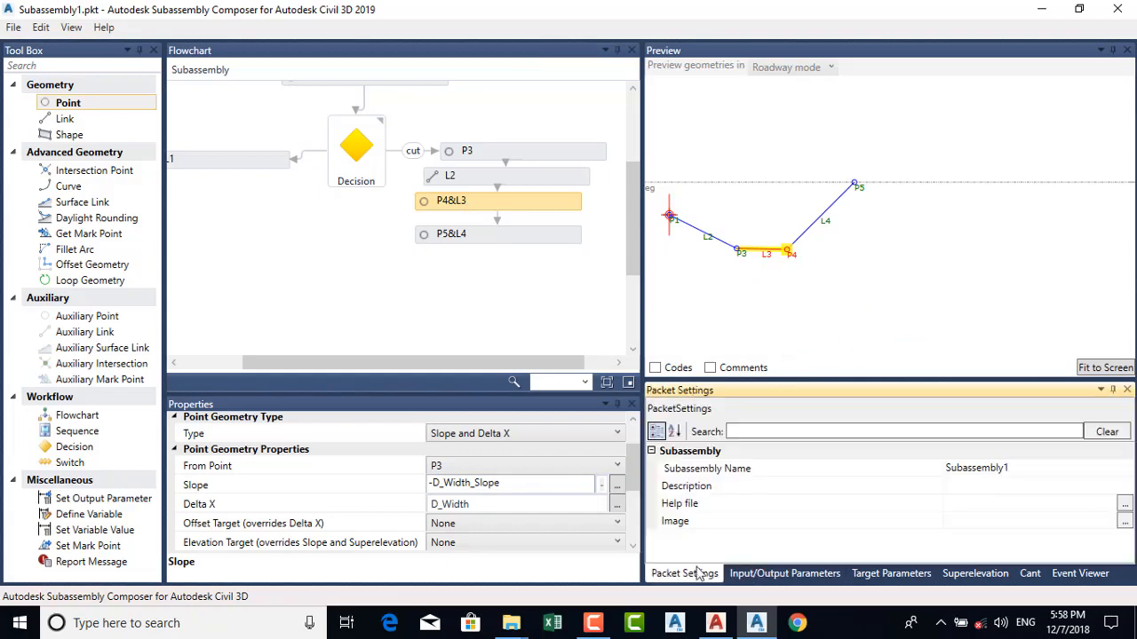
{"action": "left_click", "coordinate": [938, 471]}
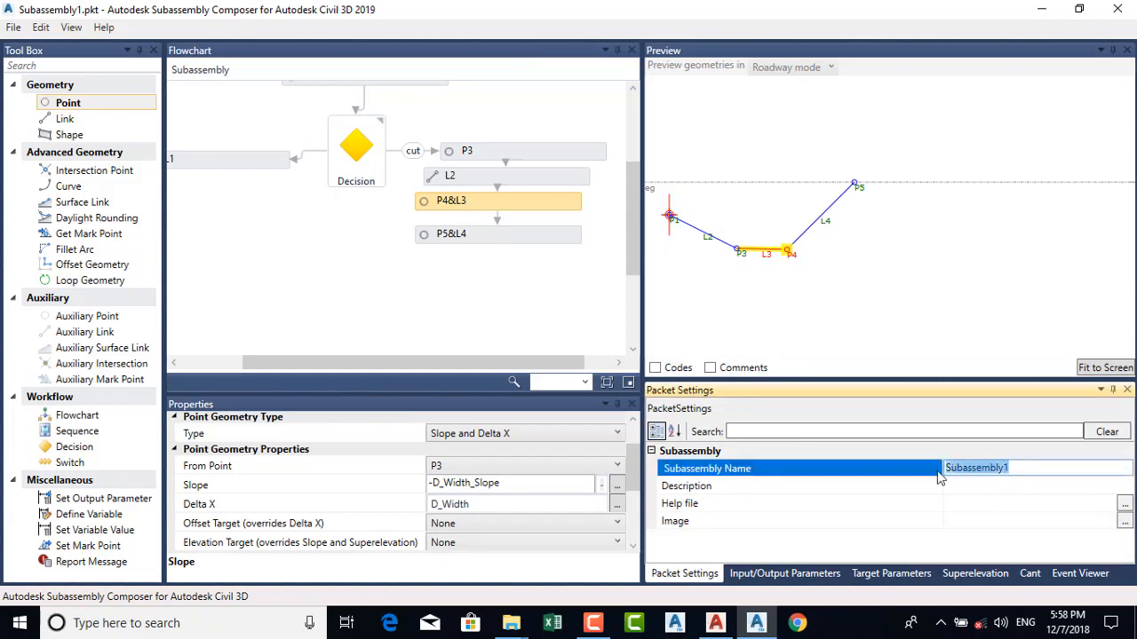
{"action": "key", "text": "BackSpace"}
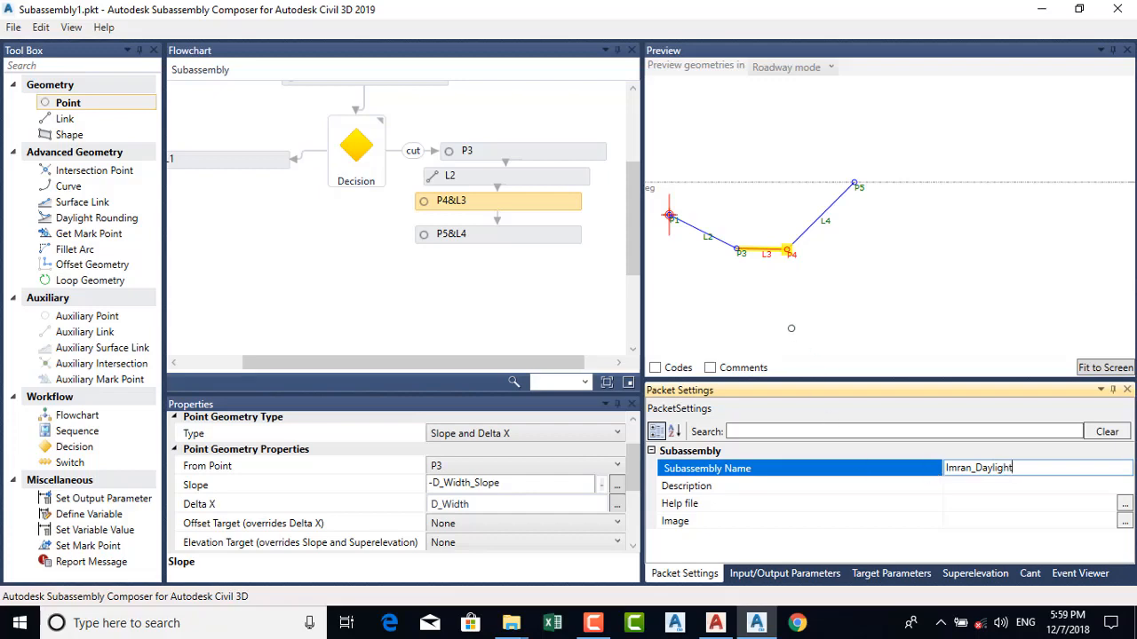
Step: Save the subassembly as a new PKT file in the Imran folder, reusing the subassembly name Imran_Daylight as the file name
{"action": "key", "text": "ctrl+s"}
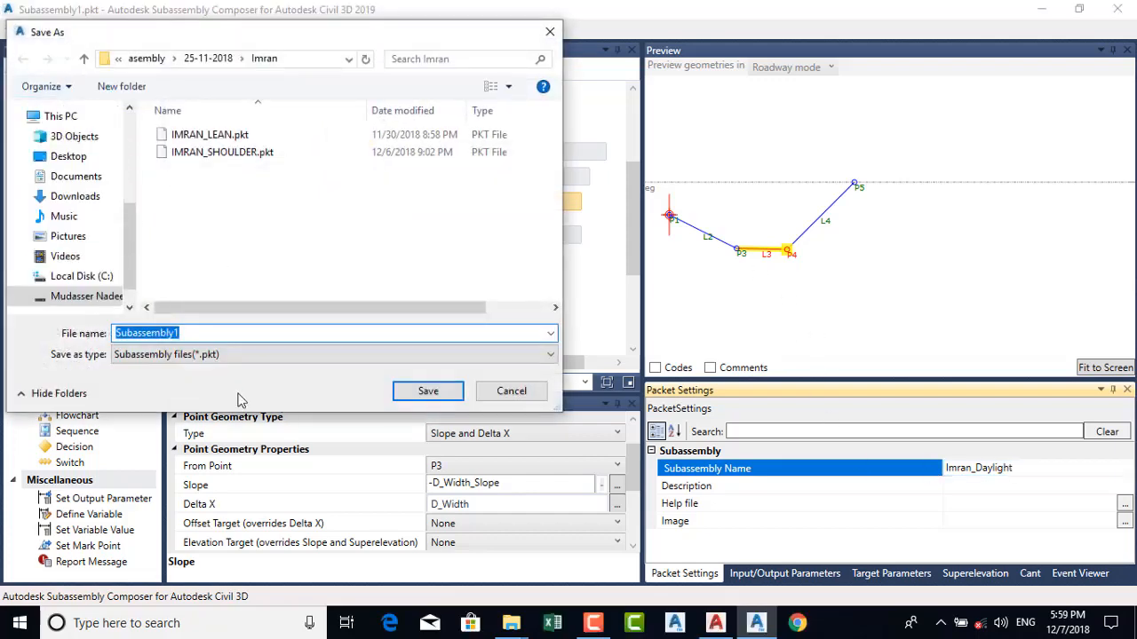
{"action": "left_click", "coordinate": [513, 390]}
{"action": "left_click_drag", "start_coordinate": [1034, 468], "coordinate": [844, 484]}
{"action": "key", "text": "ctrl+c"}
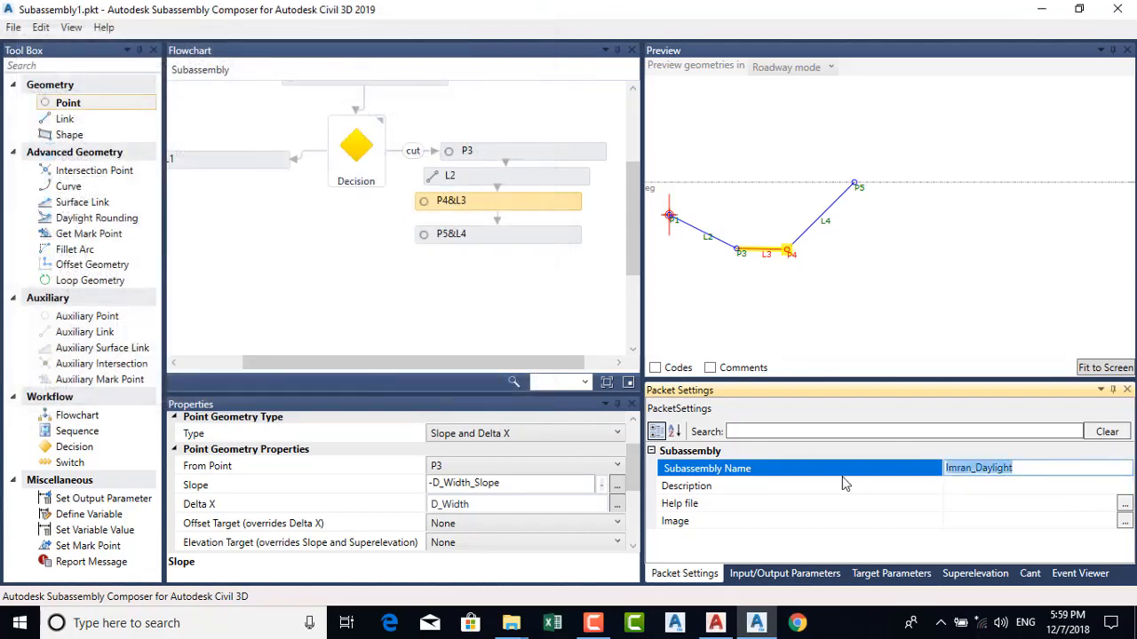
{"action": "left_click", "coordinate": [13, 26]}
{"action": "left_click", "coordinate": [37, 97]}
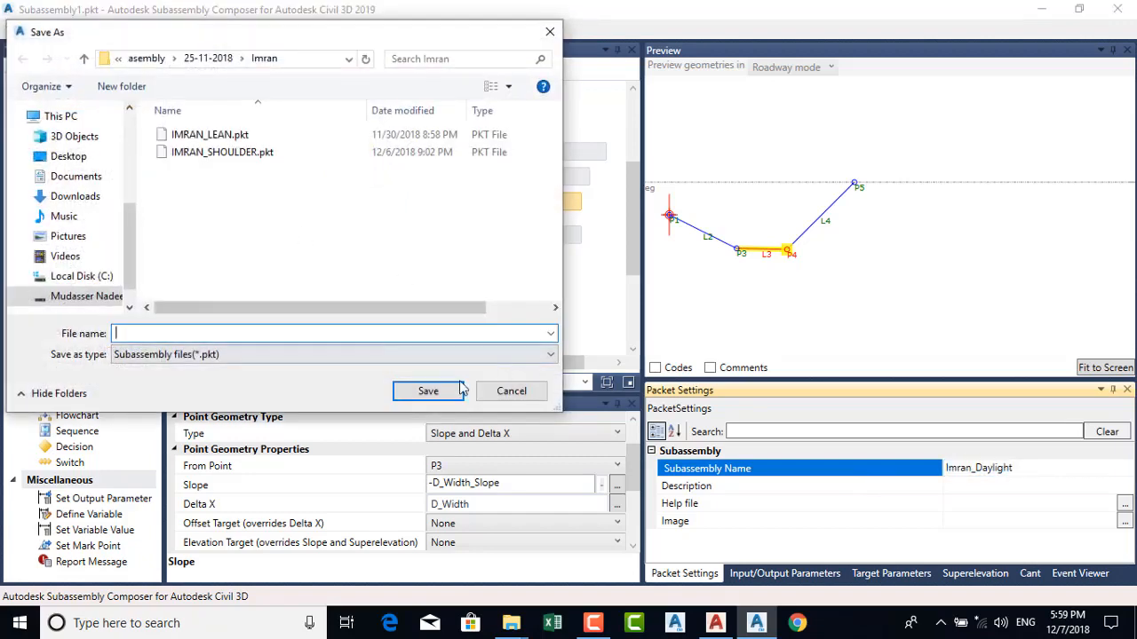
{"action": "key", "text": "ctrl+v"}
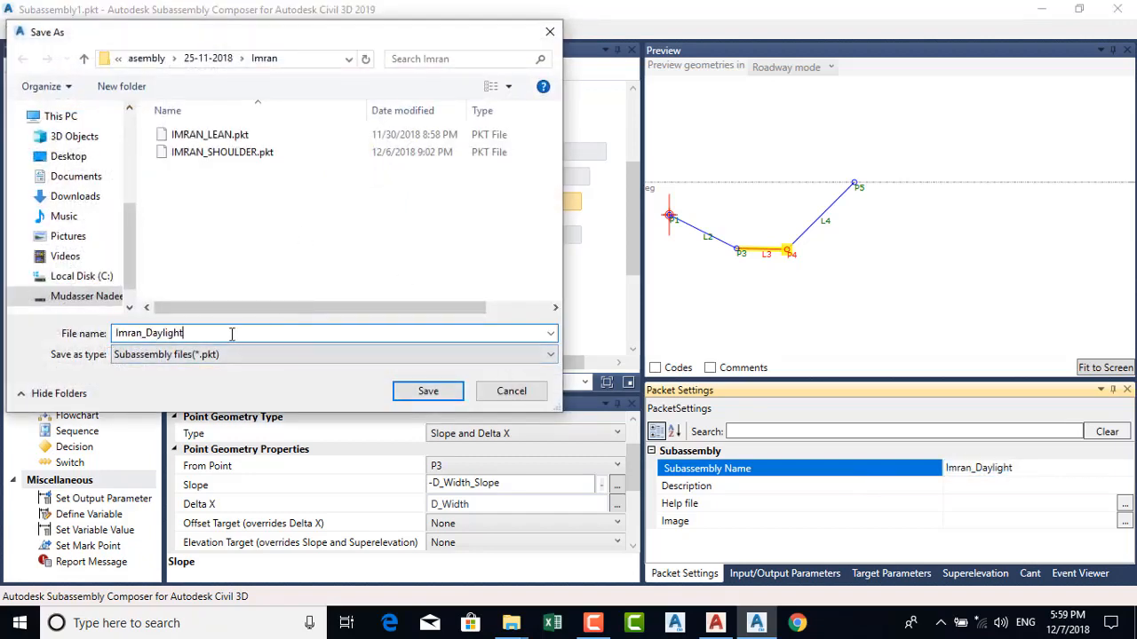
{"action": "left_click", "coordinate": [428, 390]}
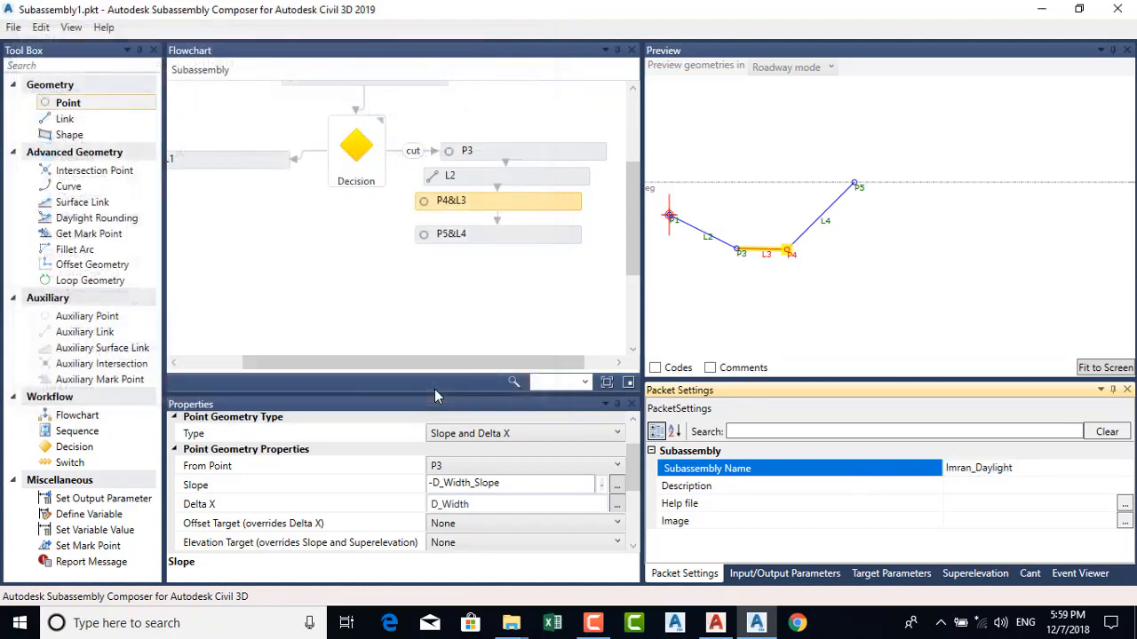
Step: Close Subassembly Composer and start Civil 3D 2019 with the blank drawing Drawing1
{"action": "left_click", "coordinate": [1117, 9]}
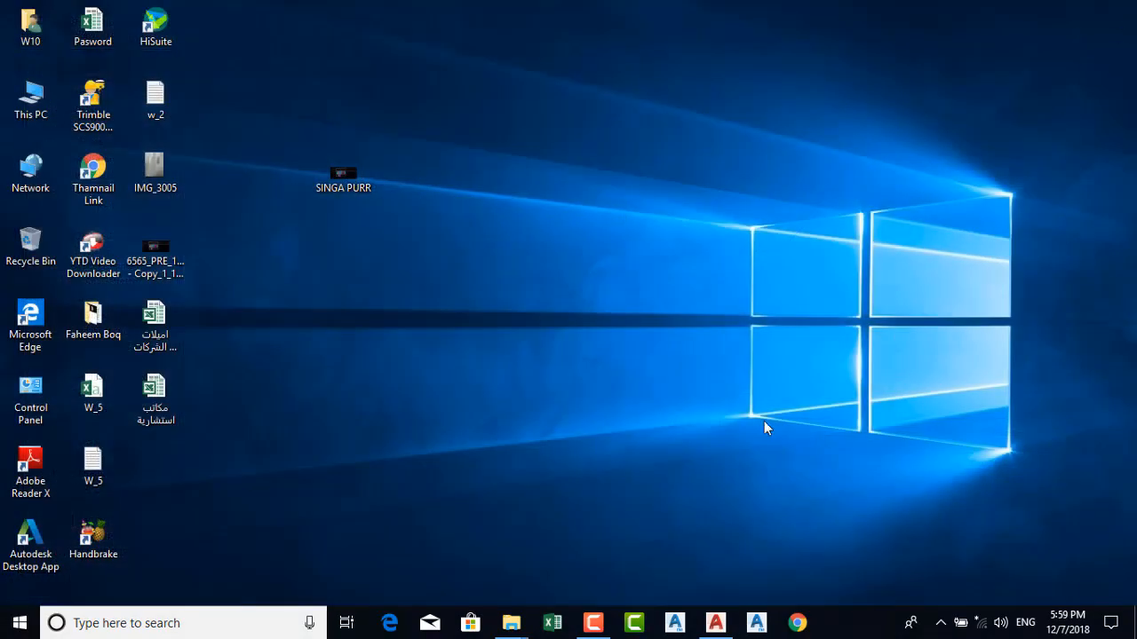
{"action": "left_click", "coordinate": [675, 625]}
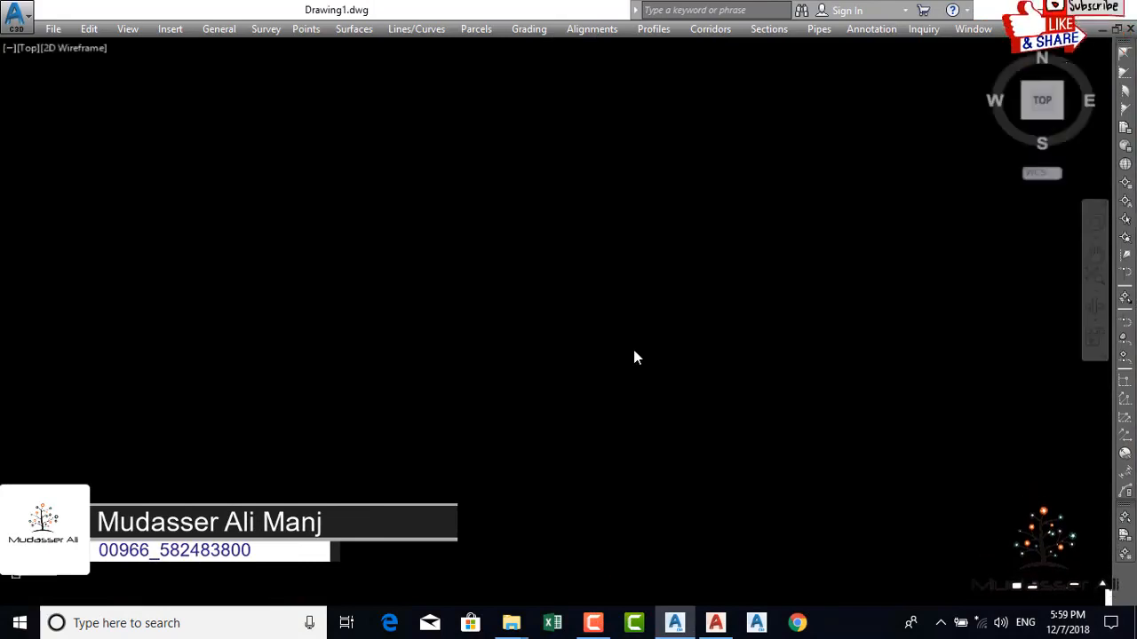
{"action": "left_click", "coordinate": [591, 624]}
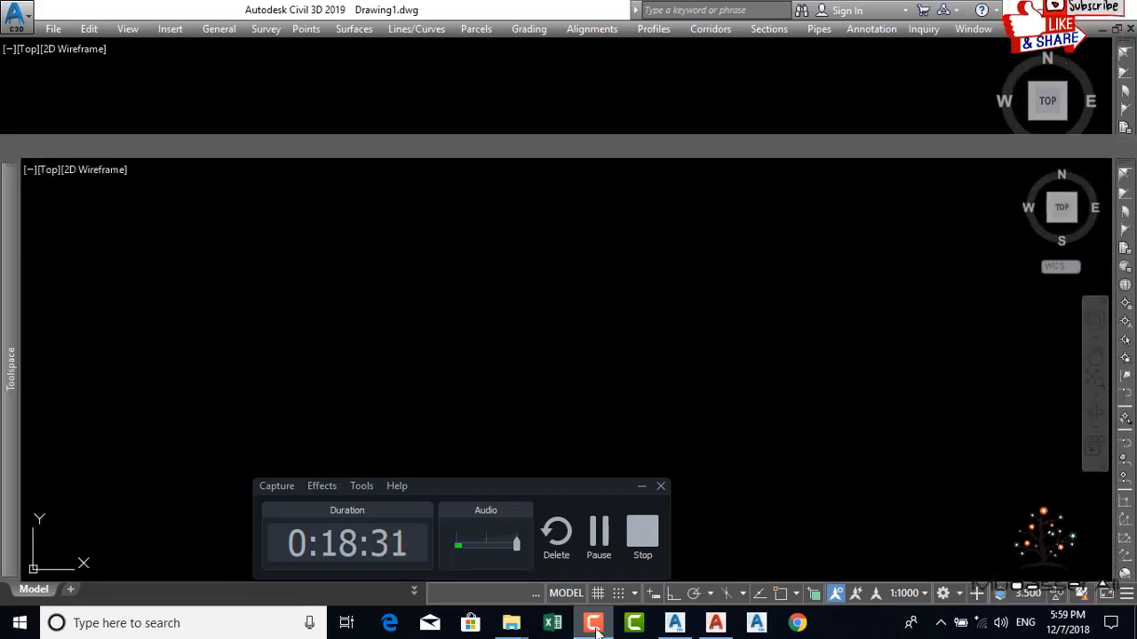
{"action": "left_click", "coordinate": [640, 487]}
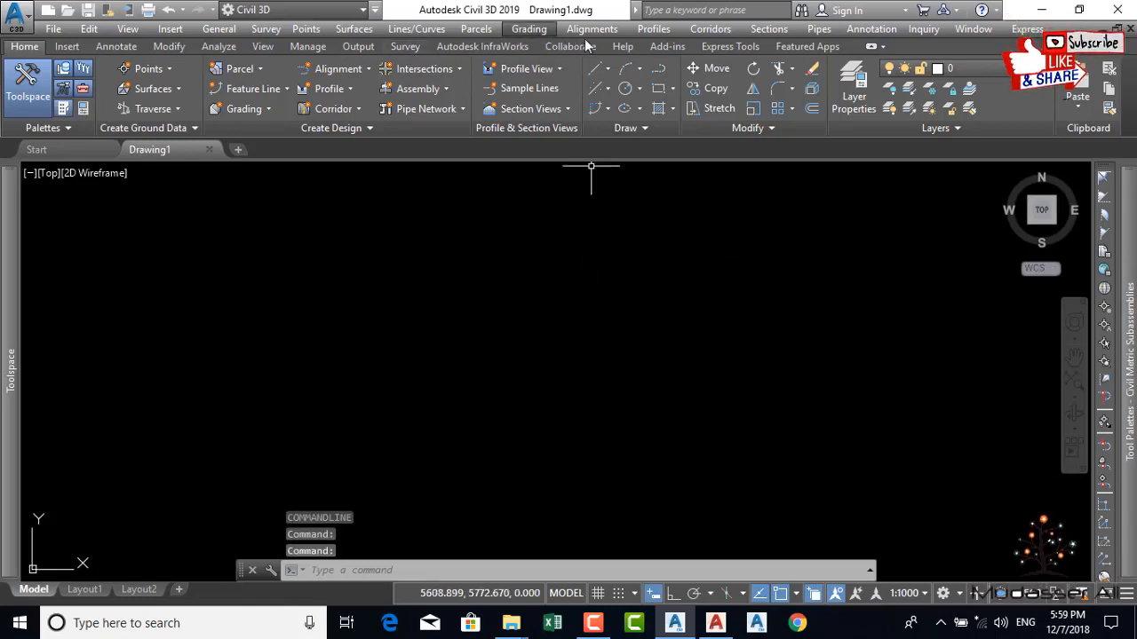
Step: Create an assembly named 1 of type Other with the Basic style and place its baseline near the middle of the drawing
{"action": "left_click", "coordinate": [441, 89]}
{"action": "left_click", "coordinate": [446, 114]}
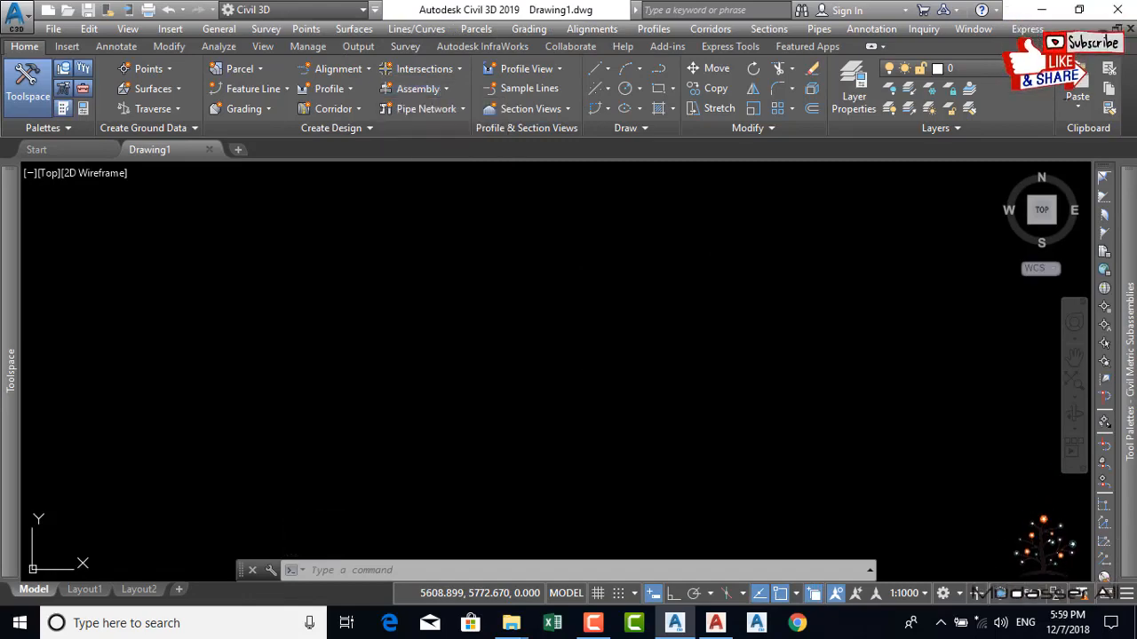
{"action": "type", "text": "1"}
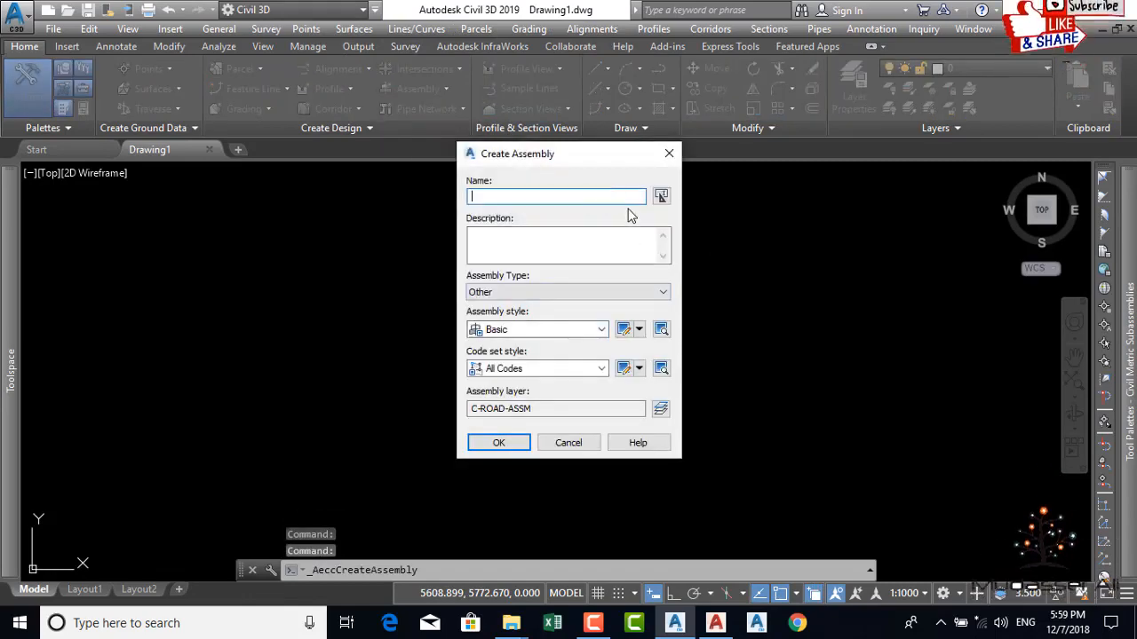
{"action": "left_click", "coordinate": [498, 444]}
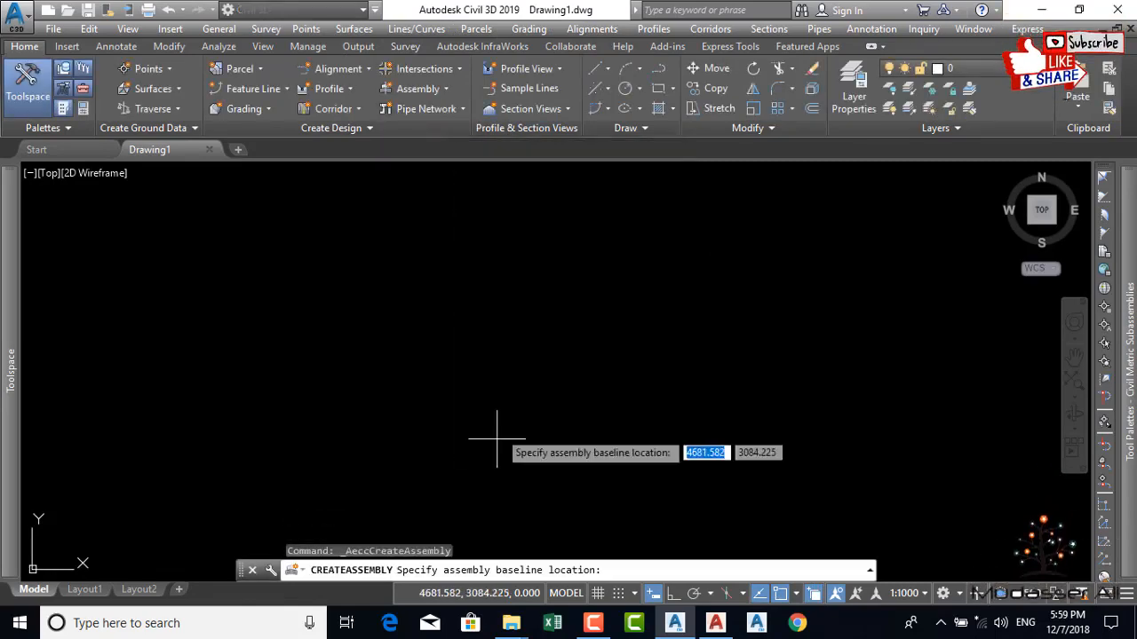
{"action": "left_click", "coordinate": [555, 371]}
Step: Import Imran_Daylight.pkt into the custom tool palette that holds IMRAN_LEAN and IMRAN_SHOULDER
{"action": "mouse_move", "coordinate": [1128, 373]}
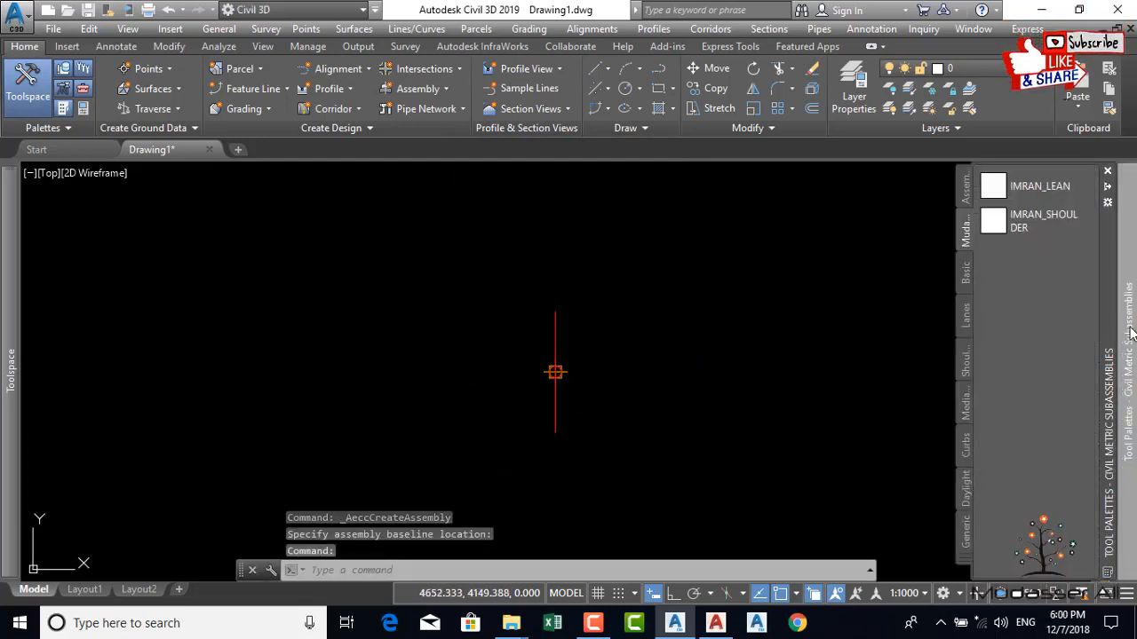
{"action": "right_click", "coordinate": [968, 235]}
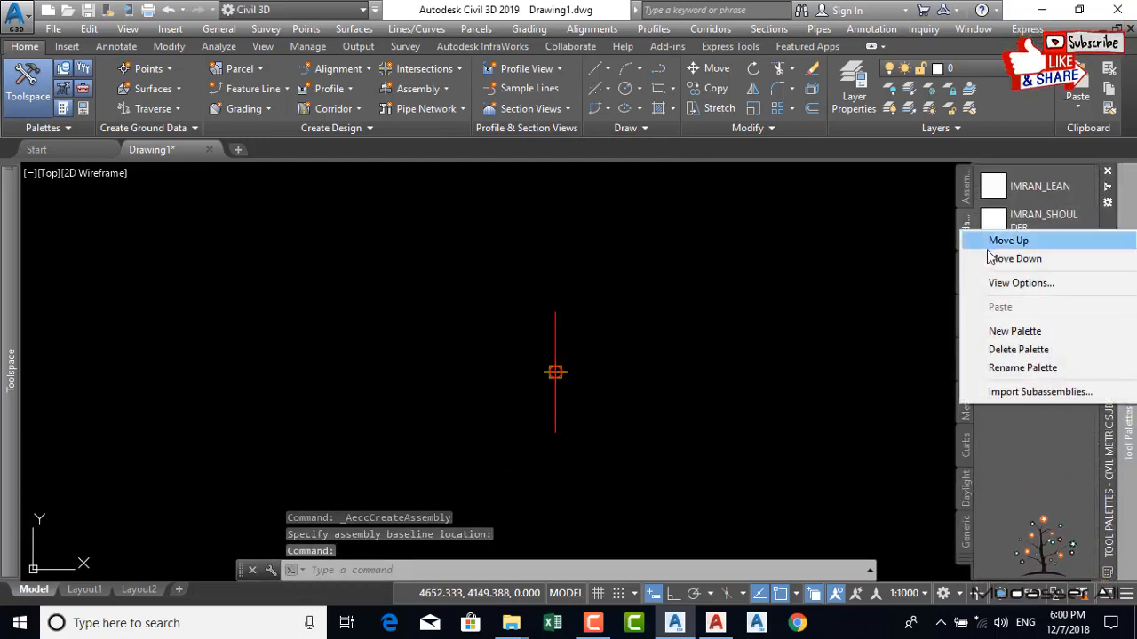
{"action": "left_click", "coordinate": [1009, 392]}
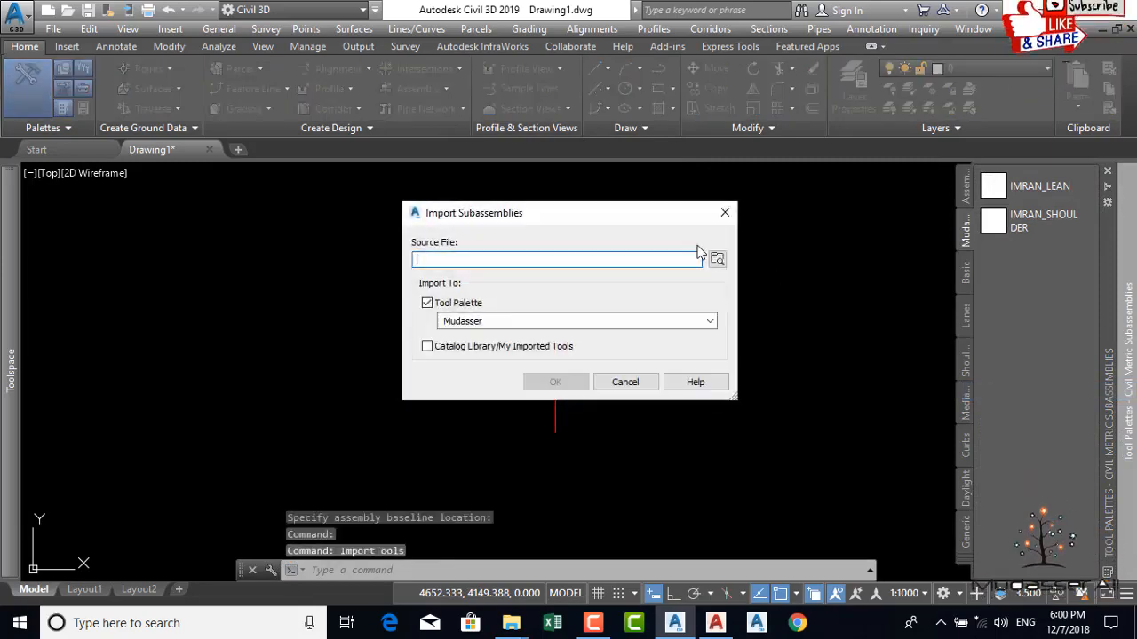
{"action": "left_click", "coordinate": [716, 261]}
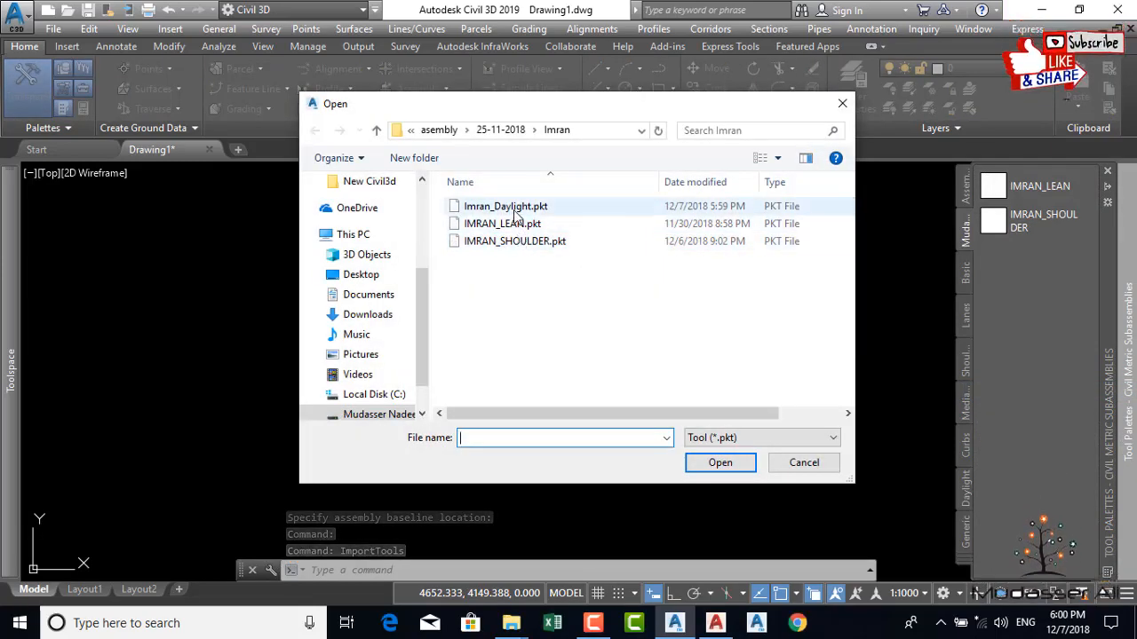
{"action": "left_click", "coordinate": [505, 206]}
{"action": "left_click", "coordinate": [720, 462]}
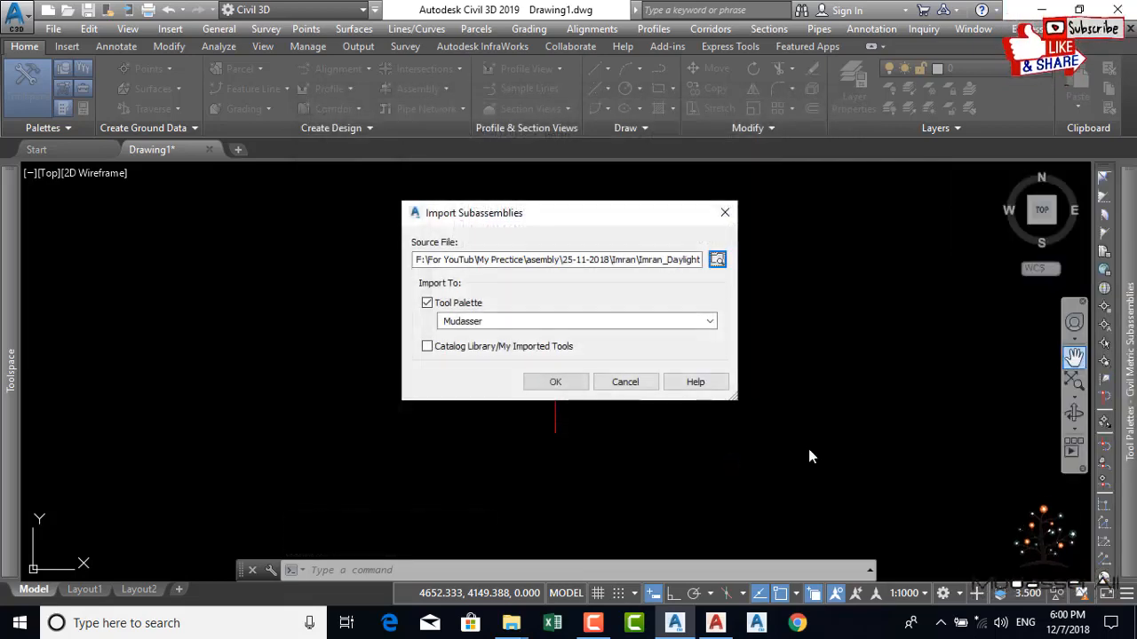
{"action": "left_click", "coordinate": [569, 381]}
Step: Attach the IMRAN_LEAN subassembly to the right side of the assembly baseline marker
{"action": "mouse_move", "coordinate": [1130, 325]}
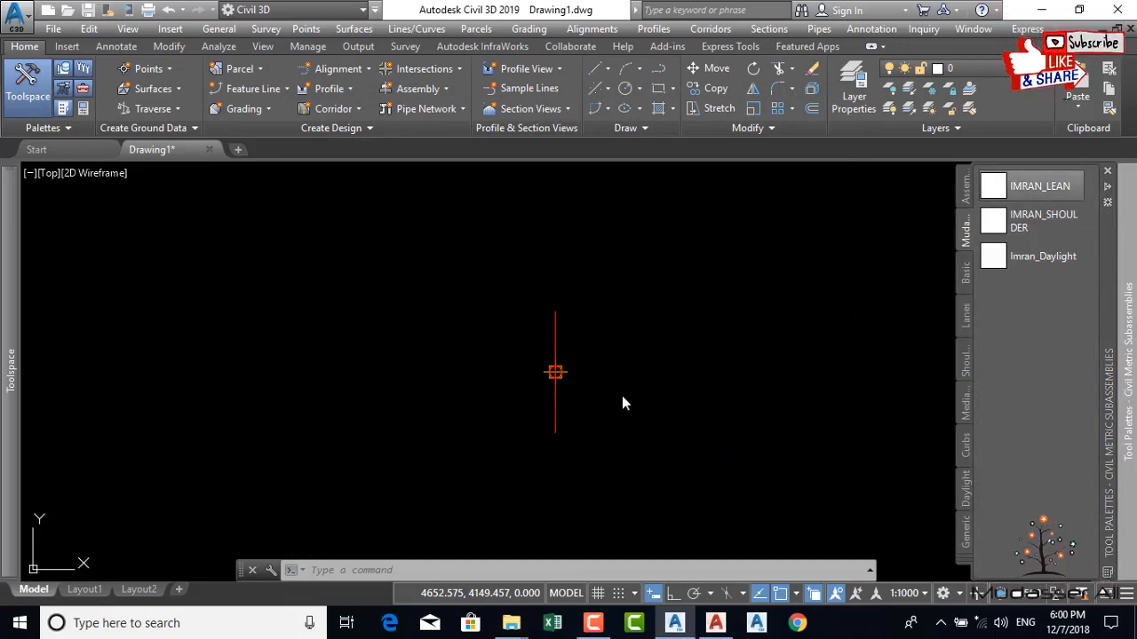
{"action": "scroll", "coordinate": [541, 381], "scroll_direction": "up", "scroll_amount": 5}
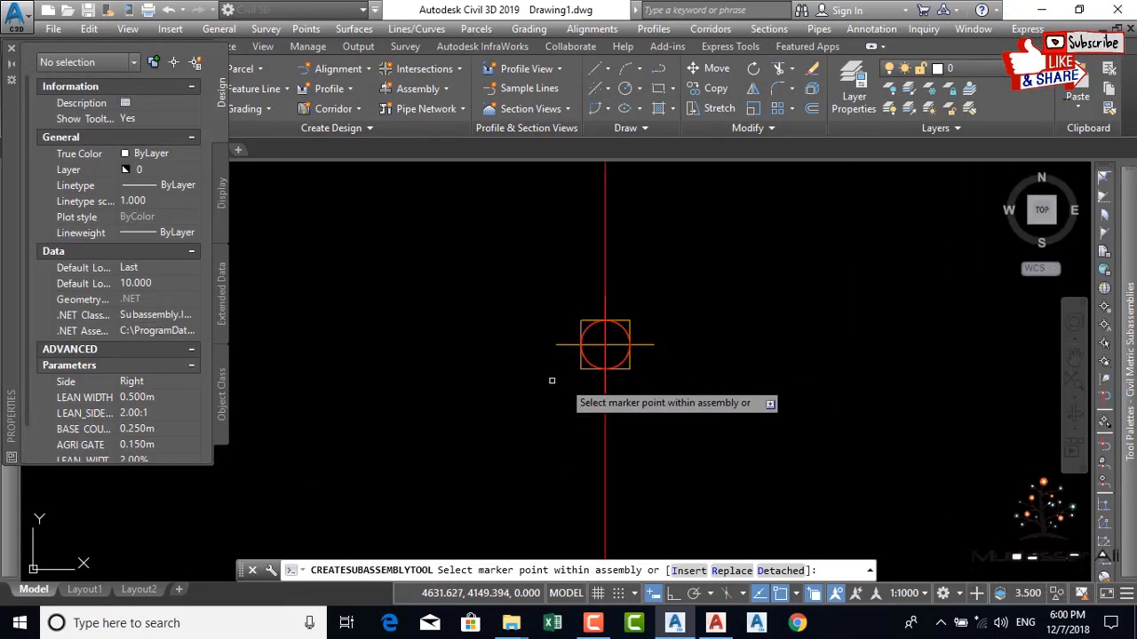
{"action": "left_click", "coordinate": [620, 364]}
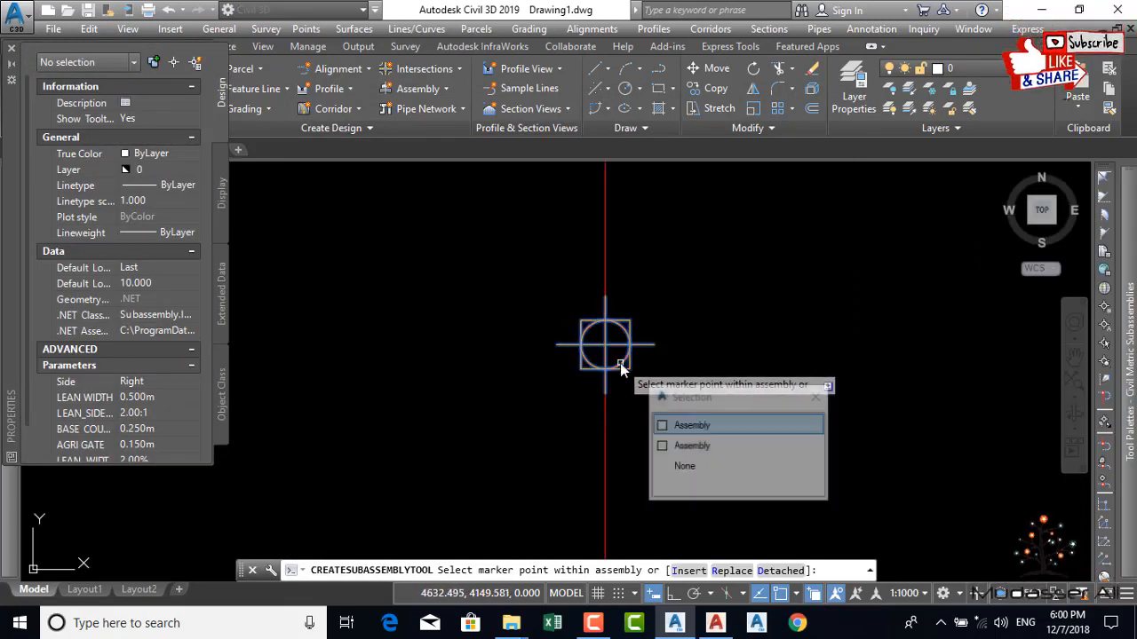
{"action": "left_click", "coordinate": [670, 429]}
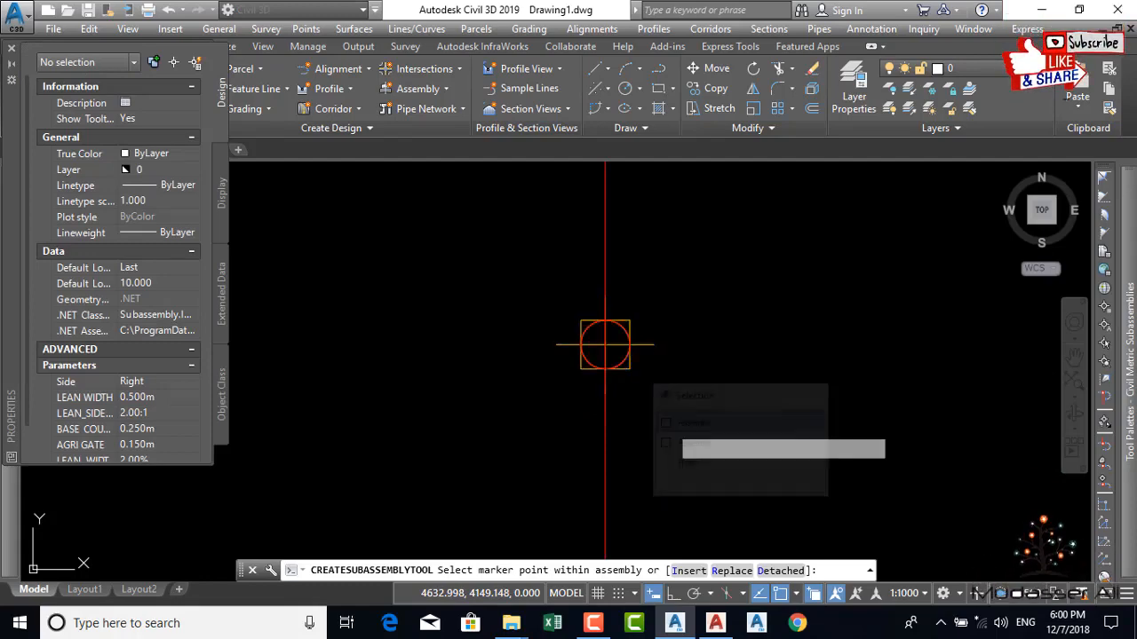
{"action": "key", "text": "Escape"}
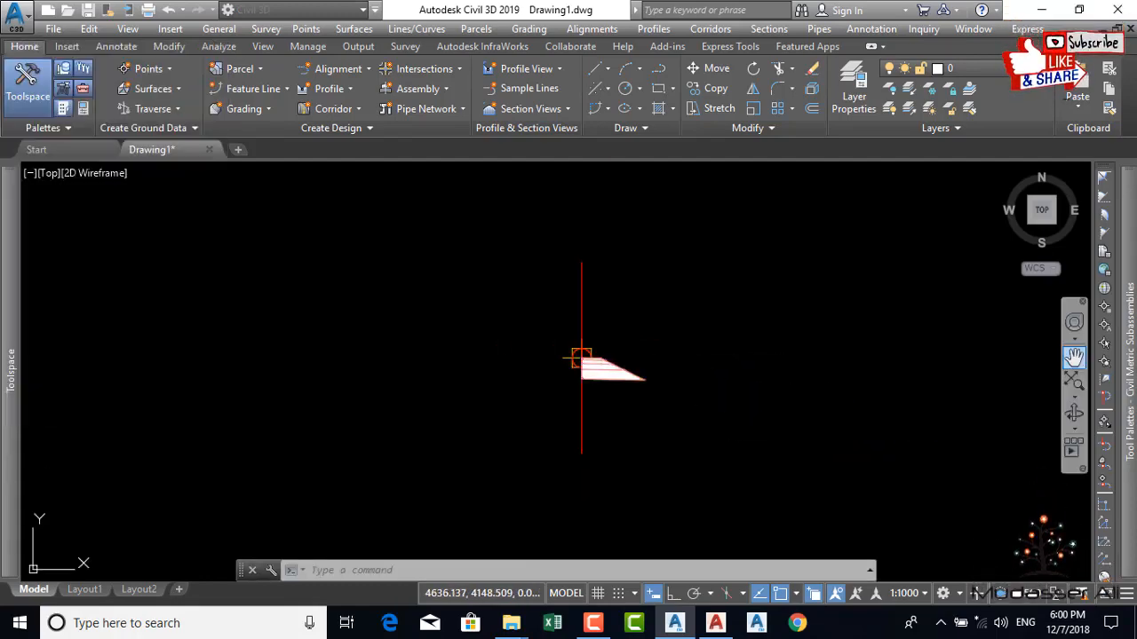
Step: Attach the IMRAN_SHOULDER subassembly on the right side at the top outer edge marker of the lean subassembly
{"action": "left_click", "coordinate": [1040, 224]}
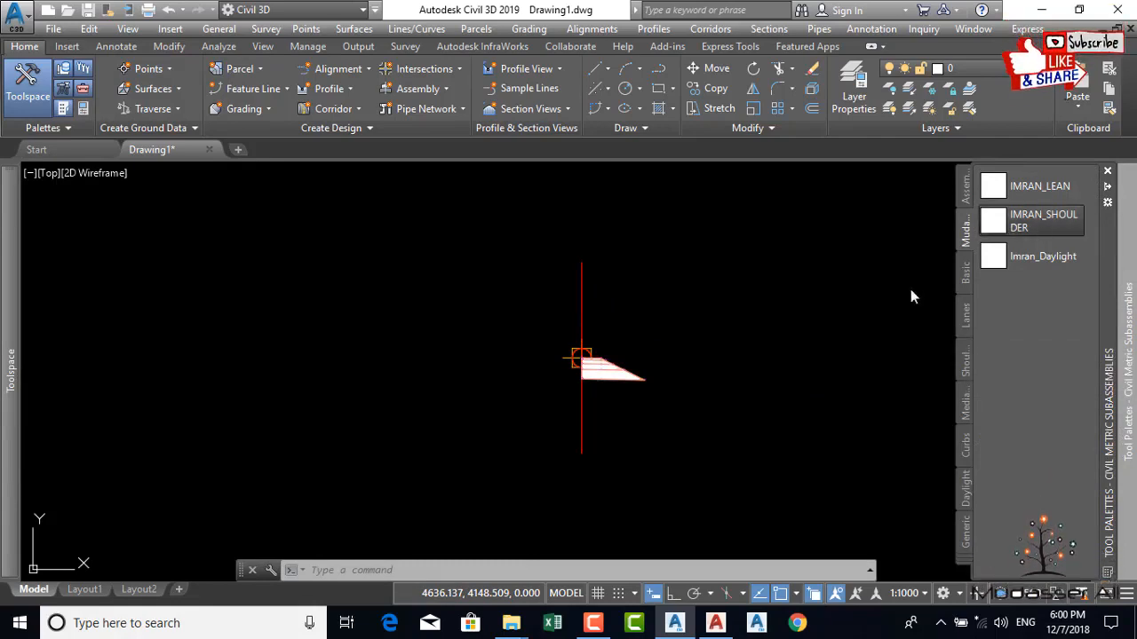
{"action": "scroll", "coordinate": [627, 377], "scroll_direction": "up", "scroll_amount": 5}
{"action": "scroll", "coordinate": [558, 318], "scroll_direction": "up", "scroll_amount": 5}
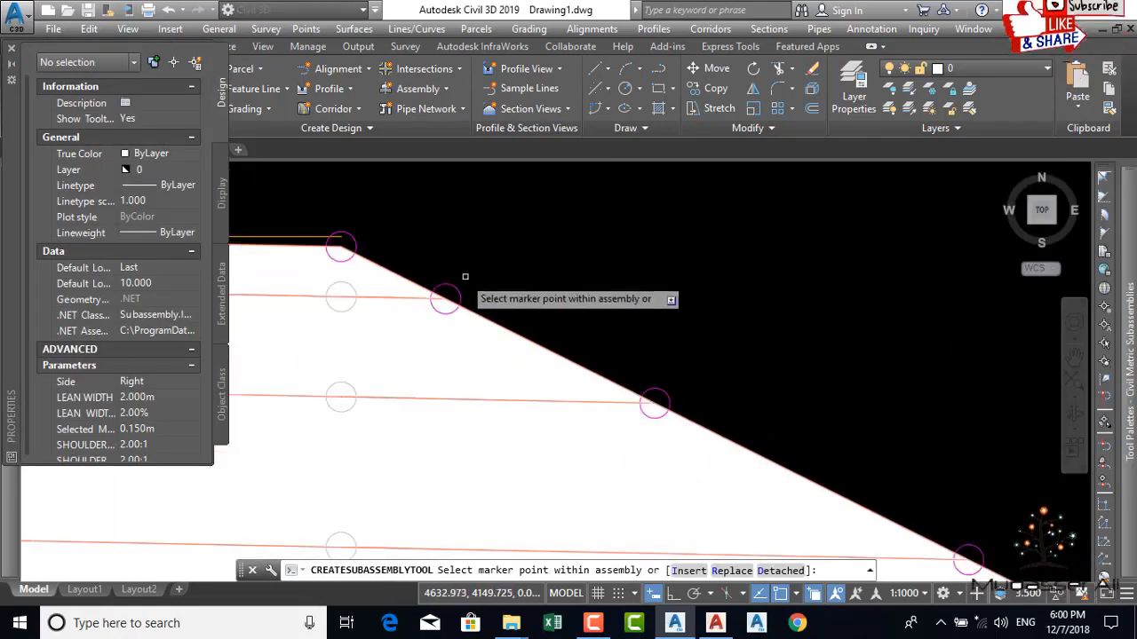
{"action": "left_click", "coordinate": [341, 245]}
{"action": "scroll", "coordinate": [328, 246], "scroll_direction": "down", "scroll_amount": 6}
{"action": "key", "text": "Escape"}
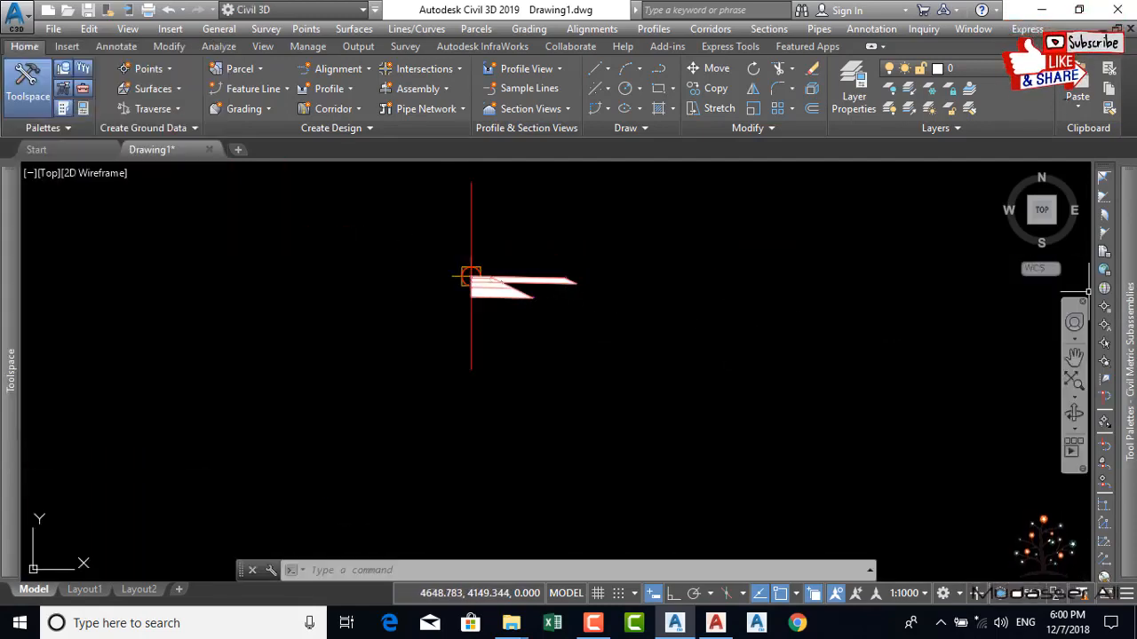
Step: Attach the Imran_Daylight subassembly to the outermost marker point of the shoulder, keeping its default ditch parameters
{"action": "mouse_move", "coordinate": [1126, 293]}
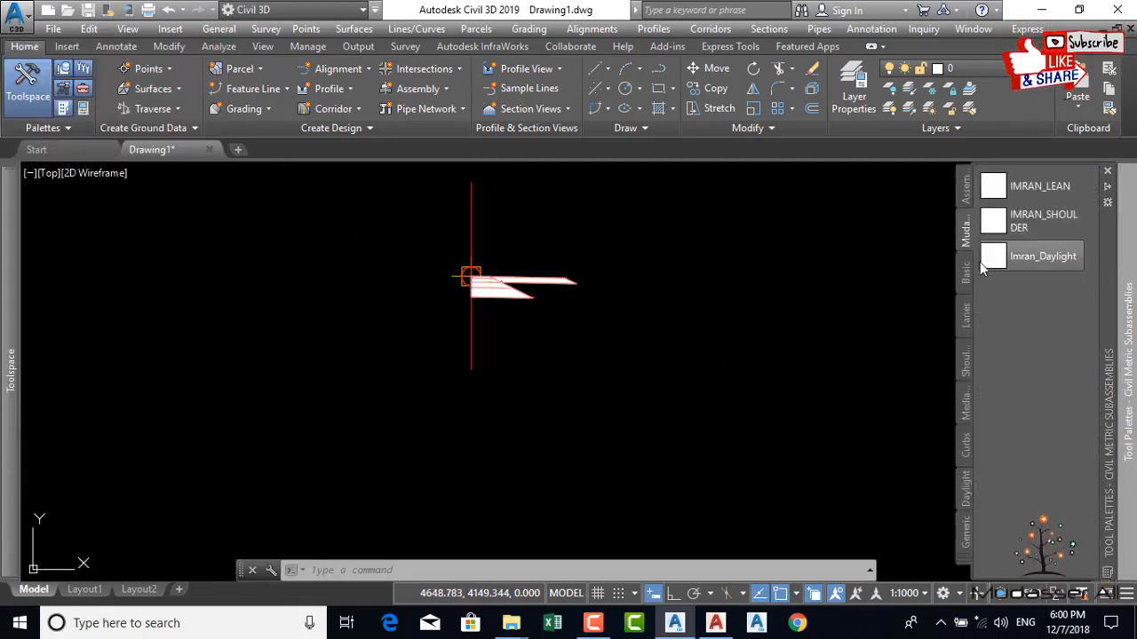
{"action": "scroll", "coordinate": [568, 264], "scroll_direction": "up", "scroll_amount": 6}
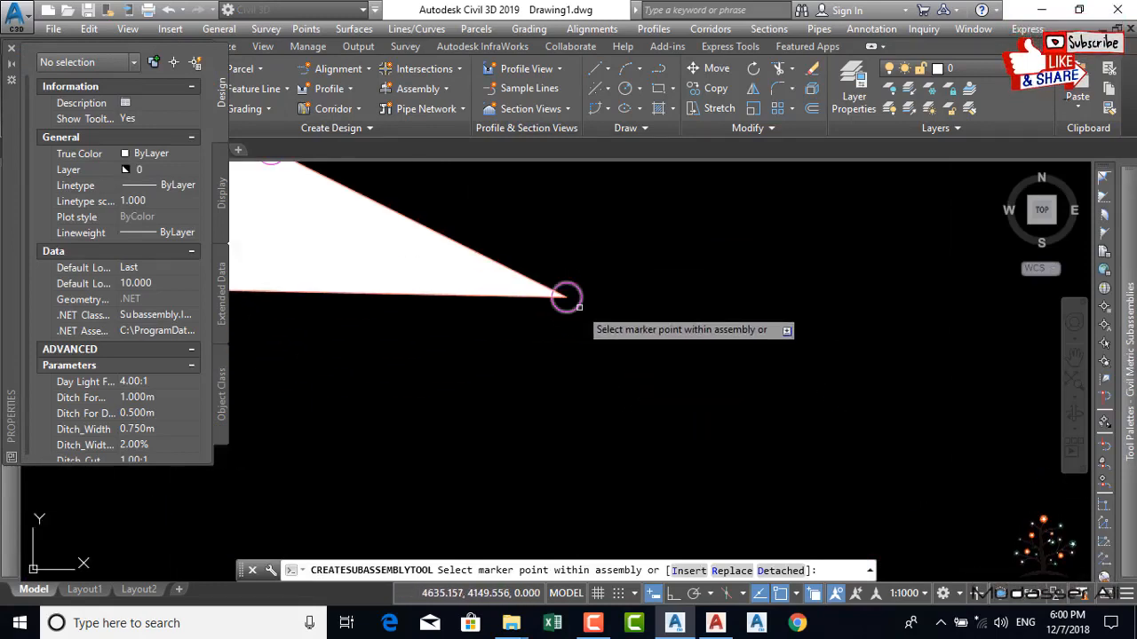
{"action": "scroll", "coordinate": [565, 297], "scroll_direction": "down", "scroll_amount": 5}
{"action": "mouse_move", "coordinate": [568, 322]}
{"action": "middle_mouse_down"}
{"action": "mouse_move", "coordinate": [665, 322]}
{"action": "mouse_move", "coordinate": [712, 376]}
{"action": "middle_mouse_up"}
{"action": "key", "text": "Escape"}
{"action": "scroll", "coordinate": [627, 343], "scroll_direction": "up", "scroll_amount": 2}
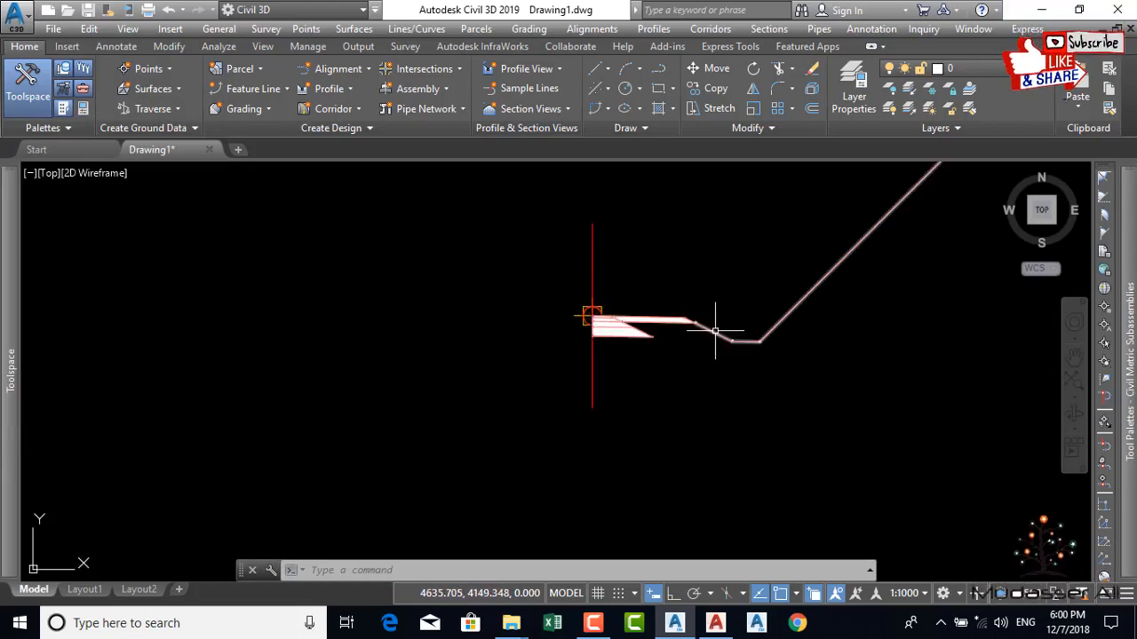
{"action": "middle_click_drag", "start_coordinate": [745, 335], "coordinate": [712, 420]}
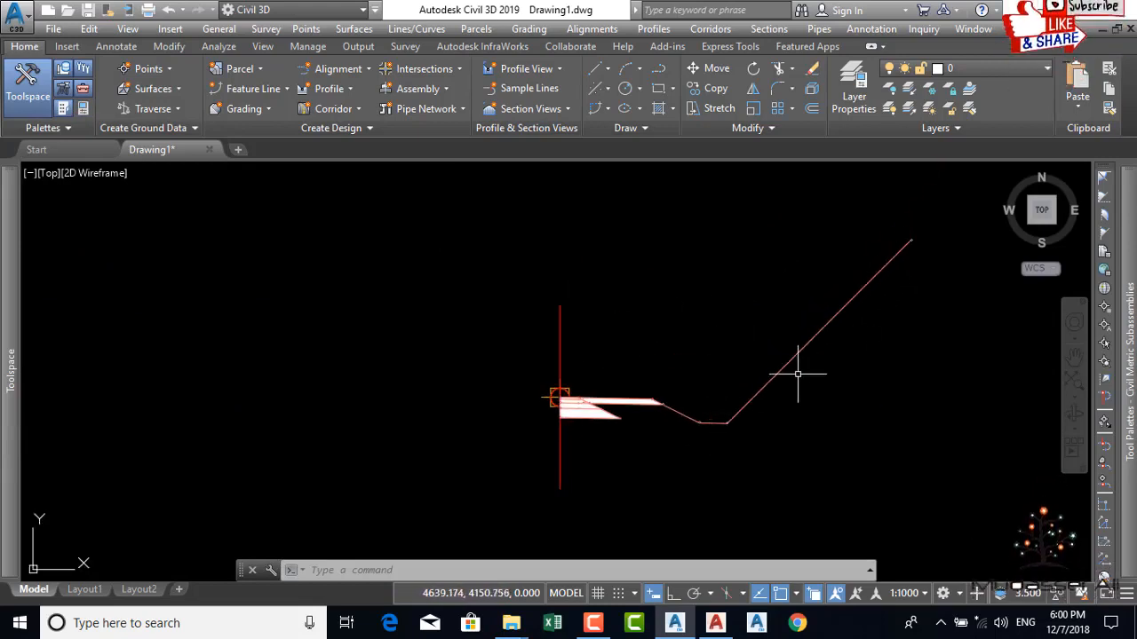
{"action": "middle_click_drag", "start_coordinate": [658, 419], "coordinate": [719, 405]}
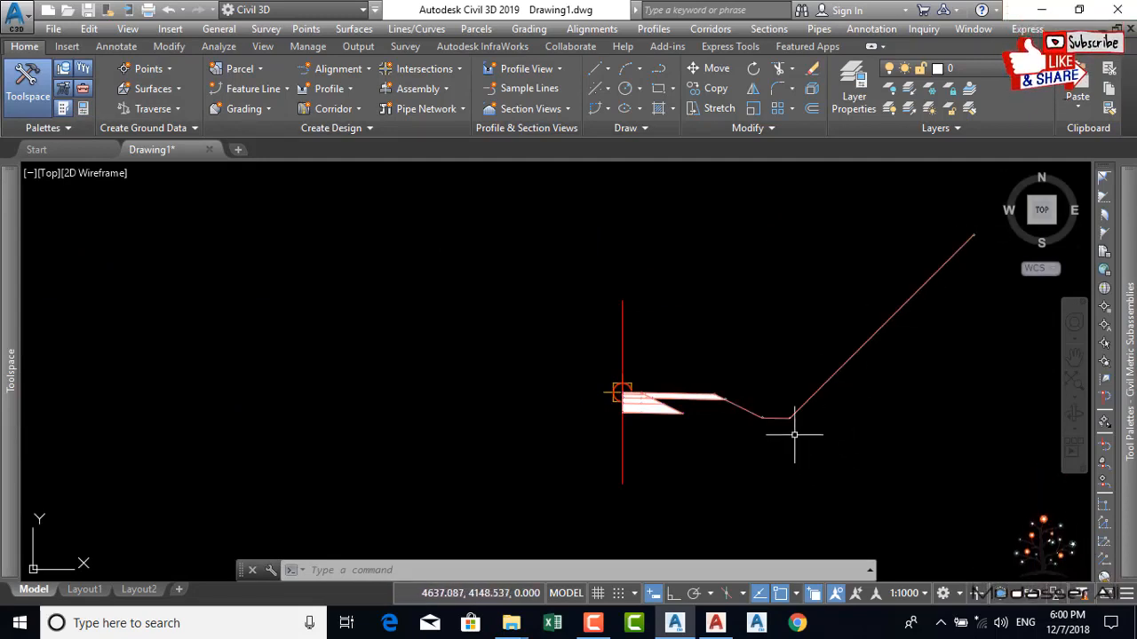
{"action": "middle_click_drag", "start_coordinate": [742, 297], "coordinate": [689, 282]}
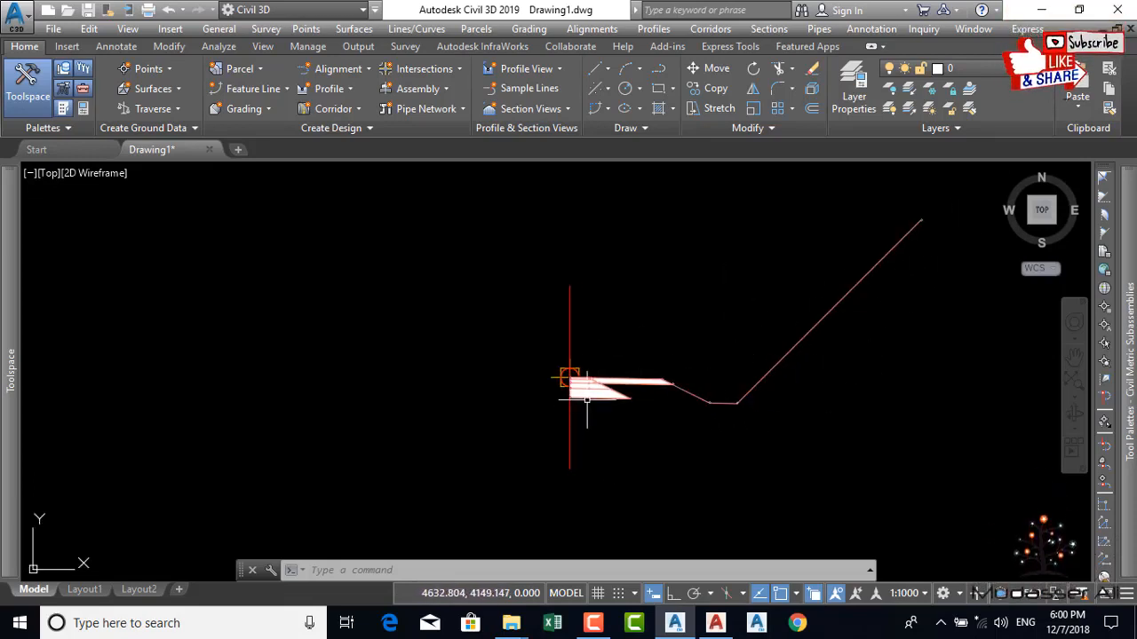
{"action": "middle_click_drag", "start_coordinate": [634, 427], "coordinate": [806, 429]}
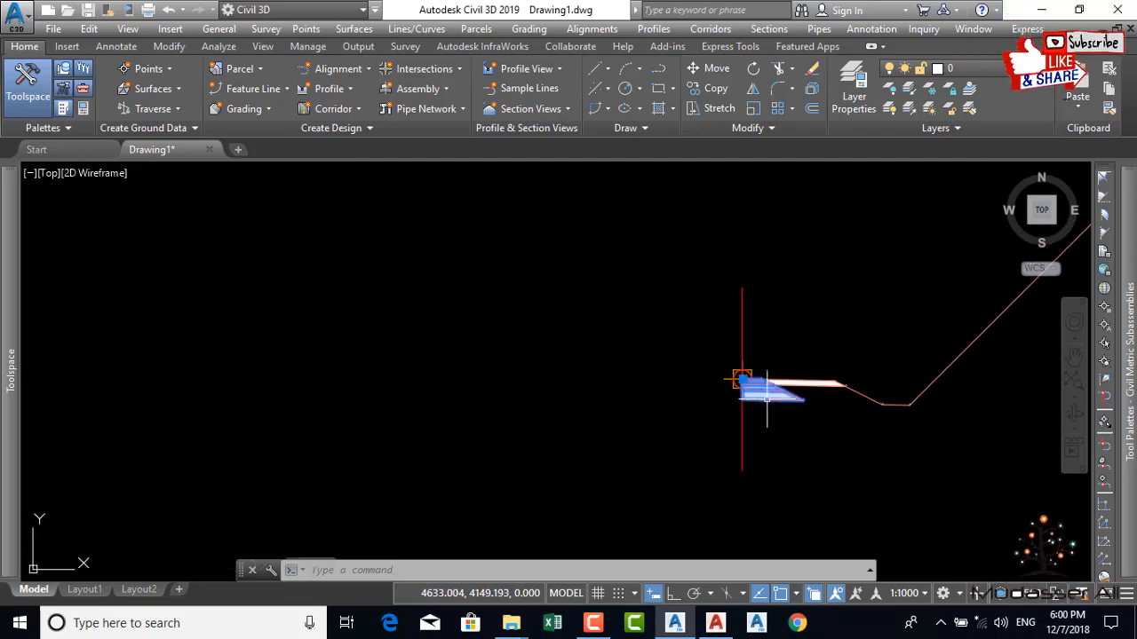
Step: Set the LEAN WIDTH of the IMRAN_LEAN subassembly to 3.6 m in its subassembly properties
{"action": "left_click", "coordinate": [769, 412]}
{"action": "scroll", "coordinate": [590, 359], "scroll_direction": "down", "scroll_amount": 4}
{"action": "right_click", "coordinate": [508, 373]}
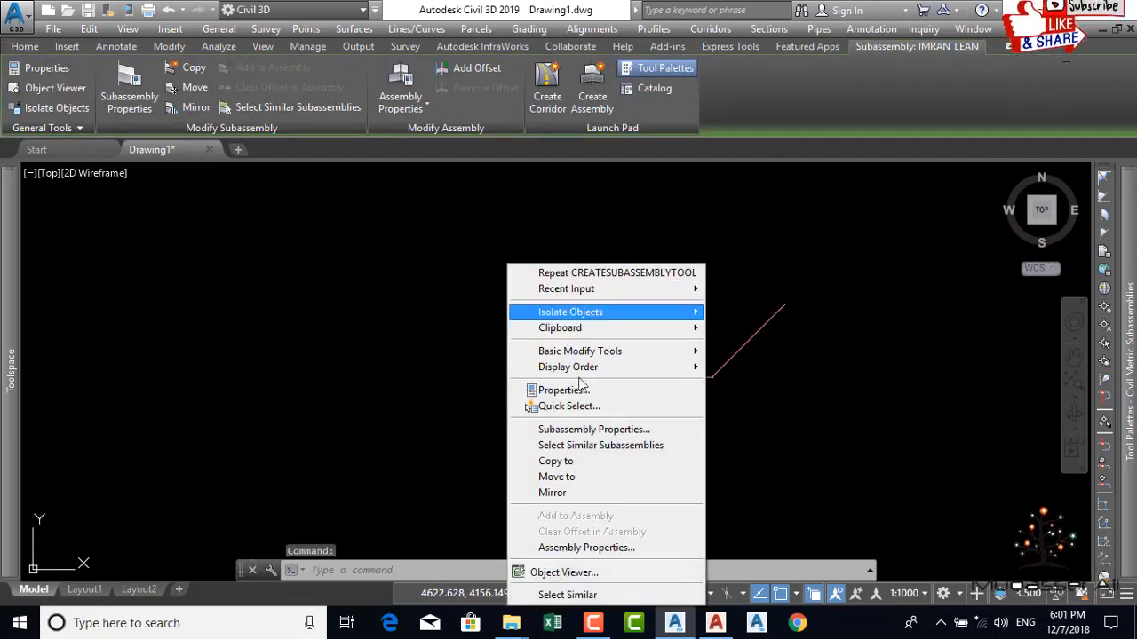
{"action": "left_click", "coordinate": [582, 427]}
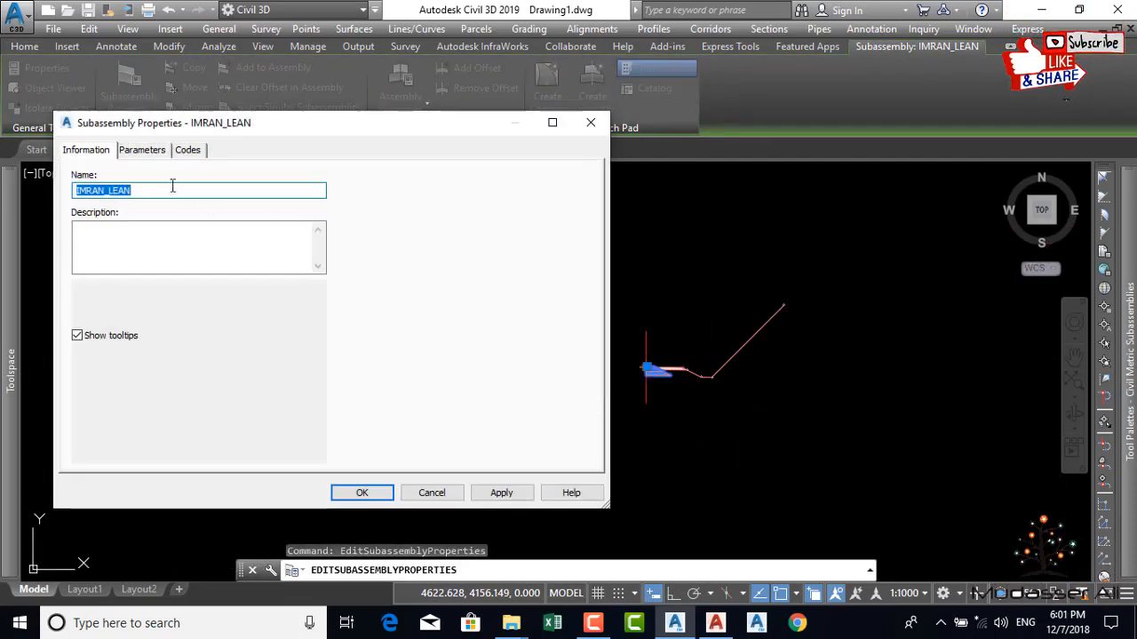
{"action": "left_click", "coordinate": [141, 151]}
{"action": "left_click", "coordinate": [279, 227]}
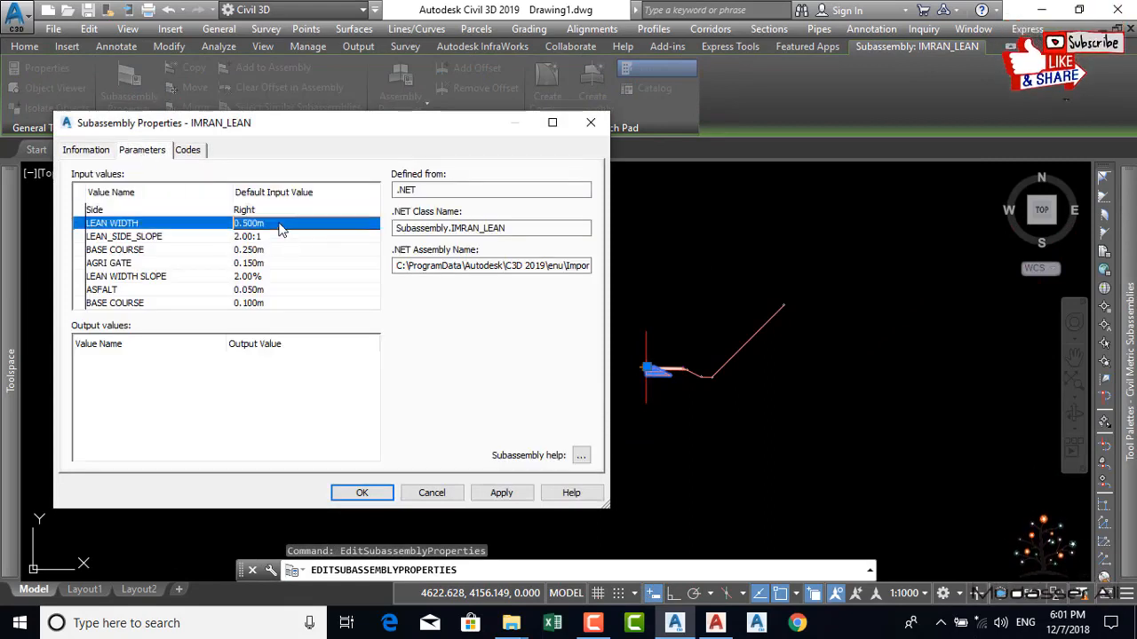
{"action": "left_click", "coordinate": [280, 228]}
{"action": "type", "text": "3.6"}
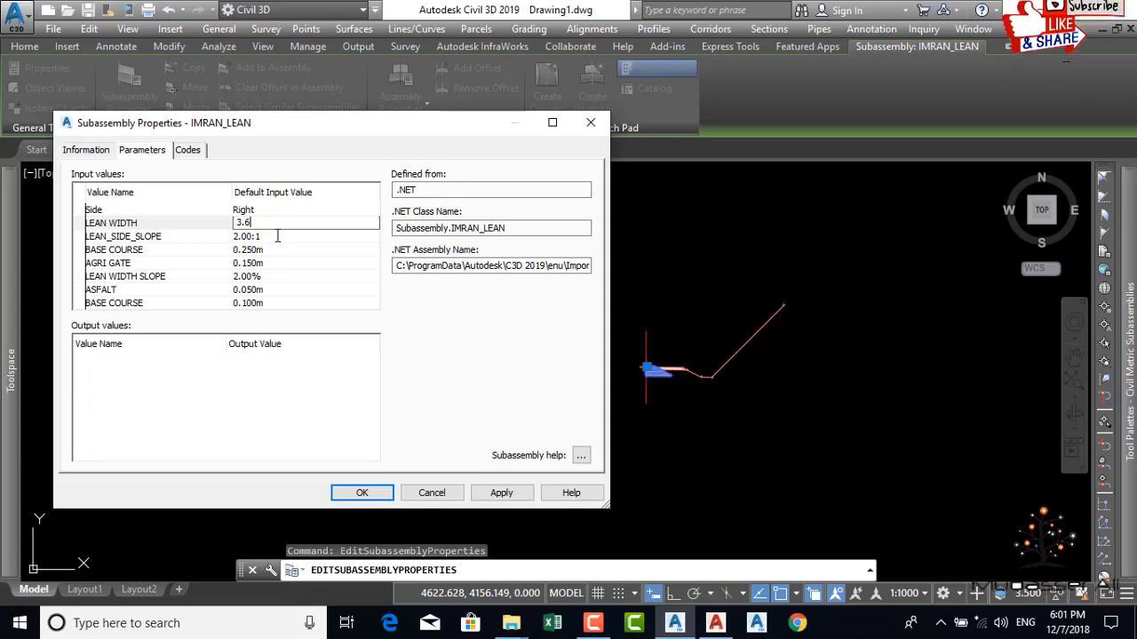
{"action": "left_click", "coordinate": [361, 492]}
{"action": "scroll", "coordinate": [727, 360], "scroll_direction": "up", "scroll_amount": 3}
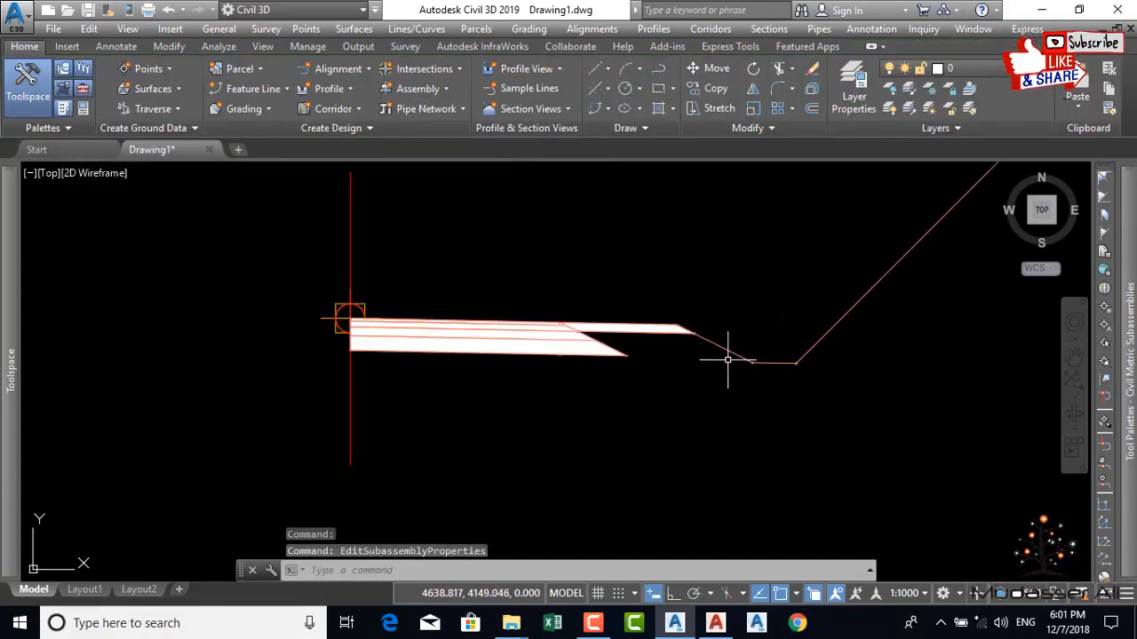
Step: In the Imran_Daylight subassembly's parameters, set Day Light Fill_Slope to 2:1 and Ditch For Width to 0.75 m
{"action": "left_click", "coordinate": [726, 352]}
{"action": "scroll", "coordinate": [736, 355], "scroll_direction": "down", "scroll_amount": 3}
{"action": "right_click", "coordinate": [733, 384]}
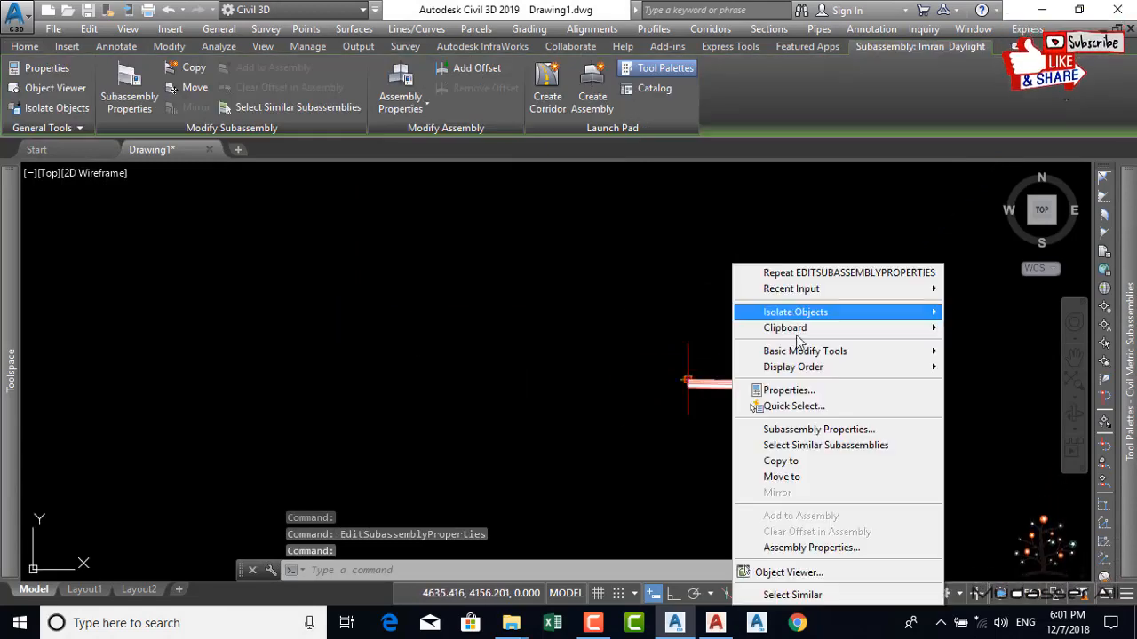
{"action": "left_click", "coordinate": [825, 430]}
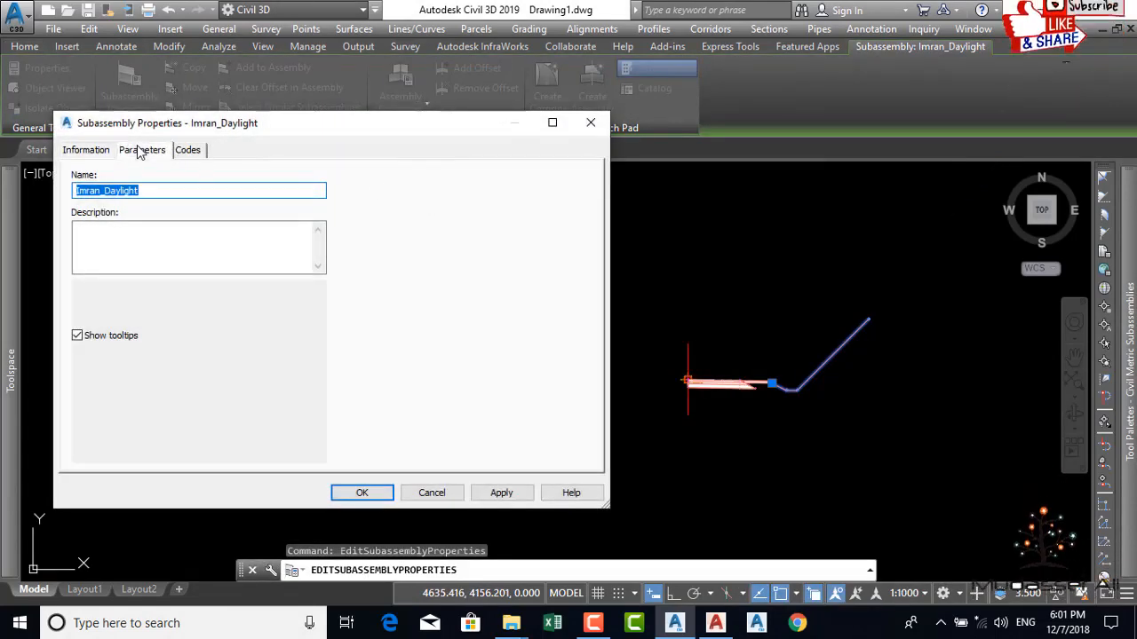
{"action": "left_click", "coordinate": [146, 150]}
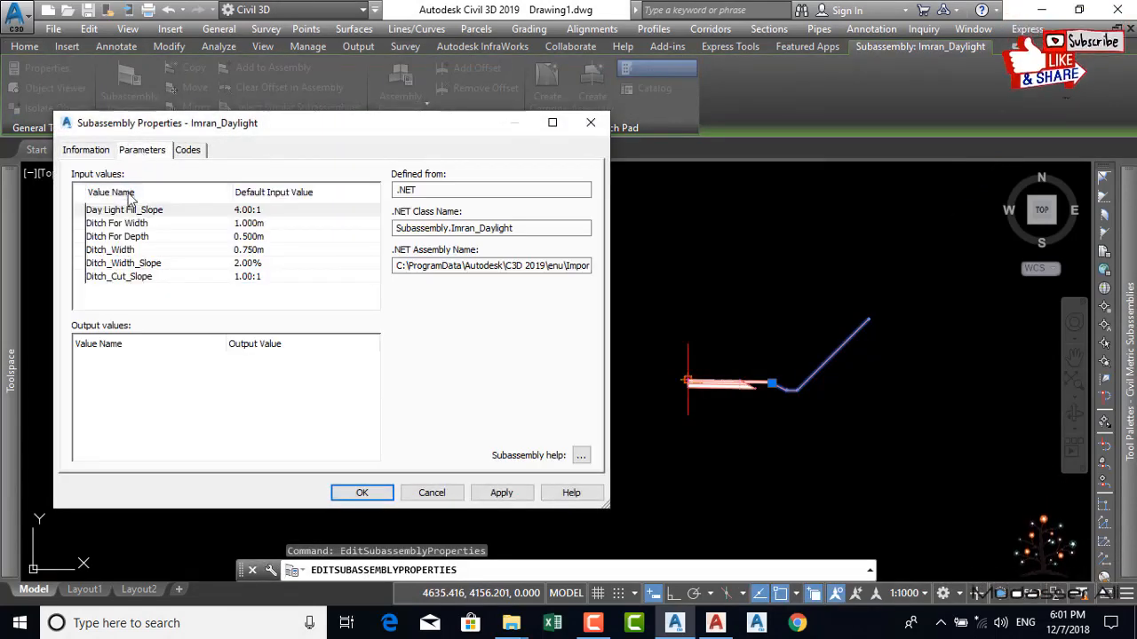
{"action": "left_click", "coordinate": [259, 211]}
{"action": "left_click", "coordinate": [271, 209]}
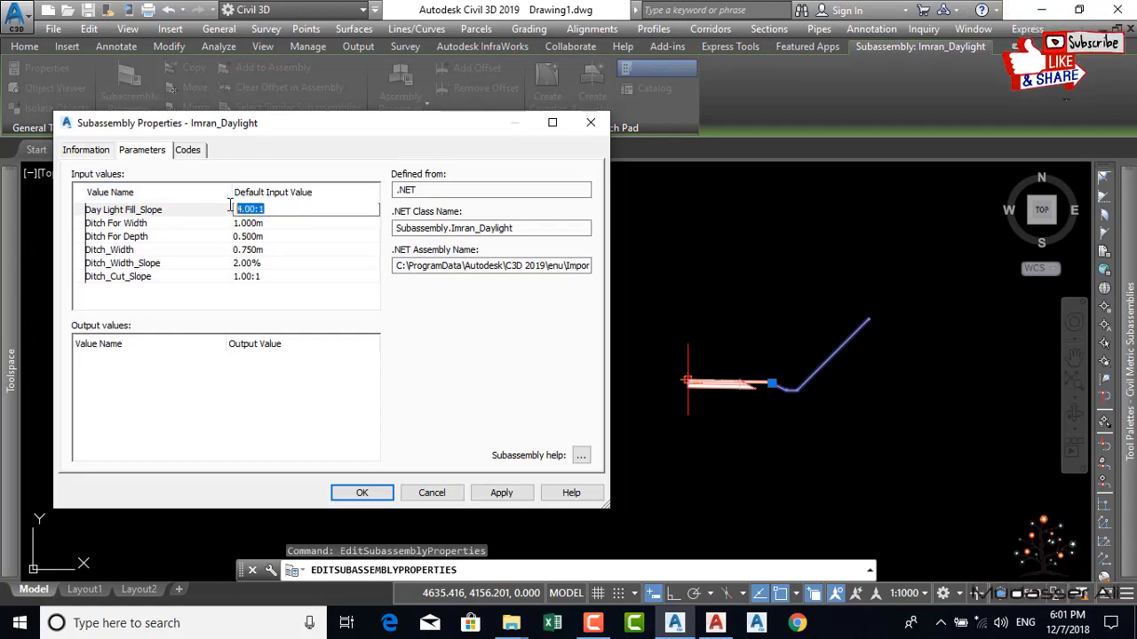
{"action": "type", "text": "2"}
{"action": "left_click", "coordinate": [276, 223]}
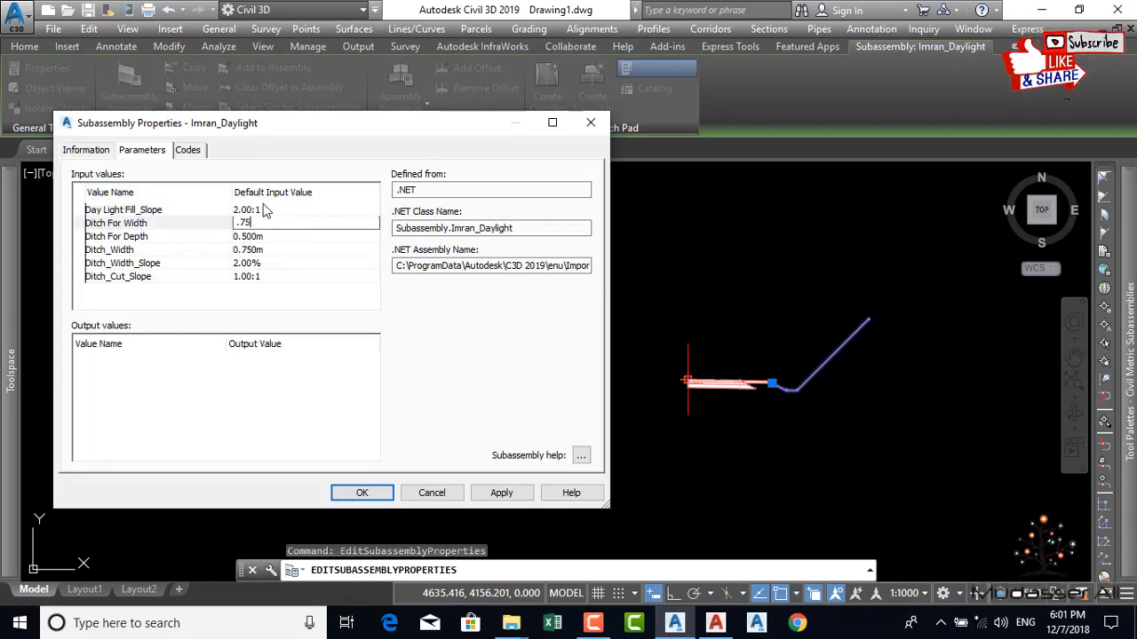
Step: Set the daylight's Ditch For Depth to 0.5 m and Ditch_Width to 1 m
{"action": "left_click", "coordinate": [279, 236]}
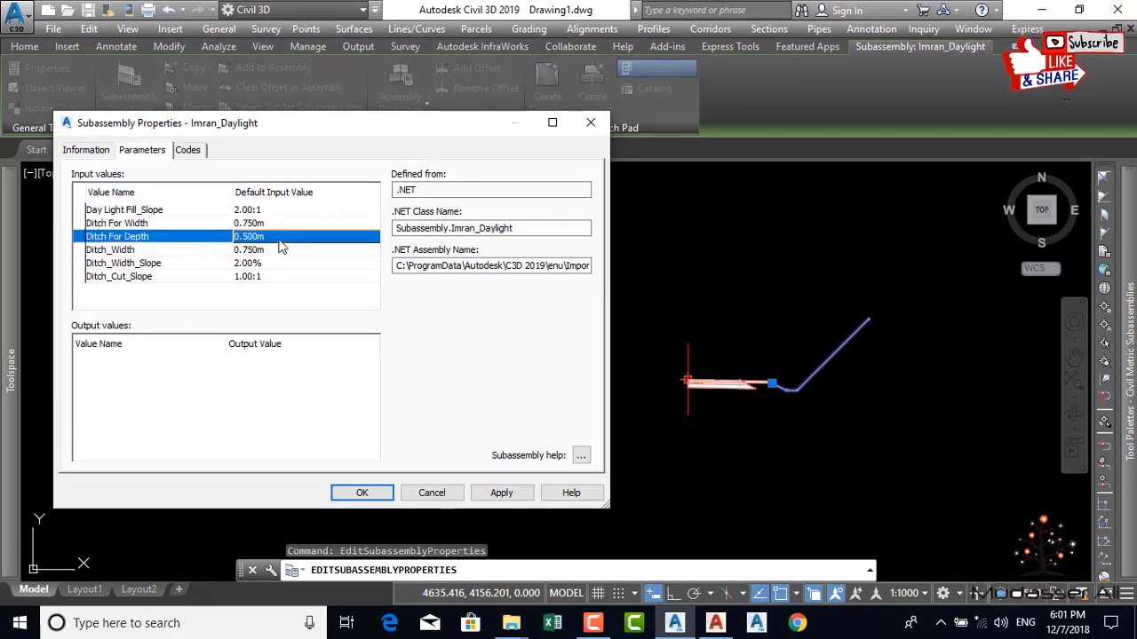
{"action": "type", "text": "."}
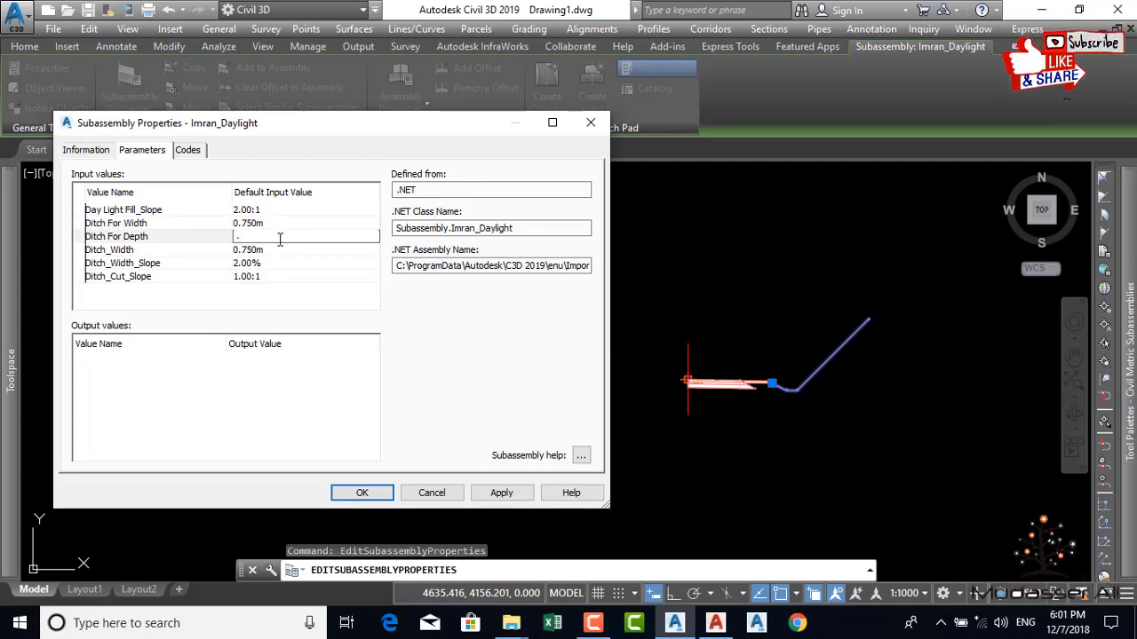
{"action": "type", "text": "5"}
{"action": "left_click", "coordinate": [275, 250]}
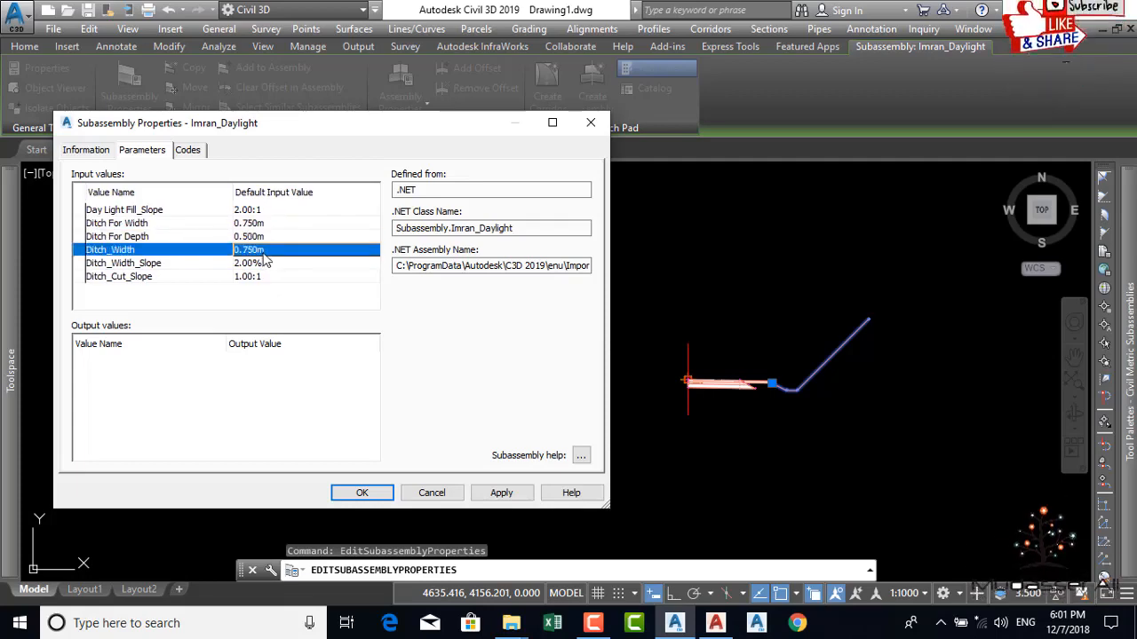
{"action": "type", "text": "1"}
{"action": "key", "text": "Return"}
Step: Set the daylight's Ditch_Width_Slope to 10% and Ditch_Cut_Slope to 4:1, and accept the parameter changes
{"action": "left_click", "coordinate": [278, 263]}
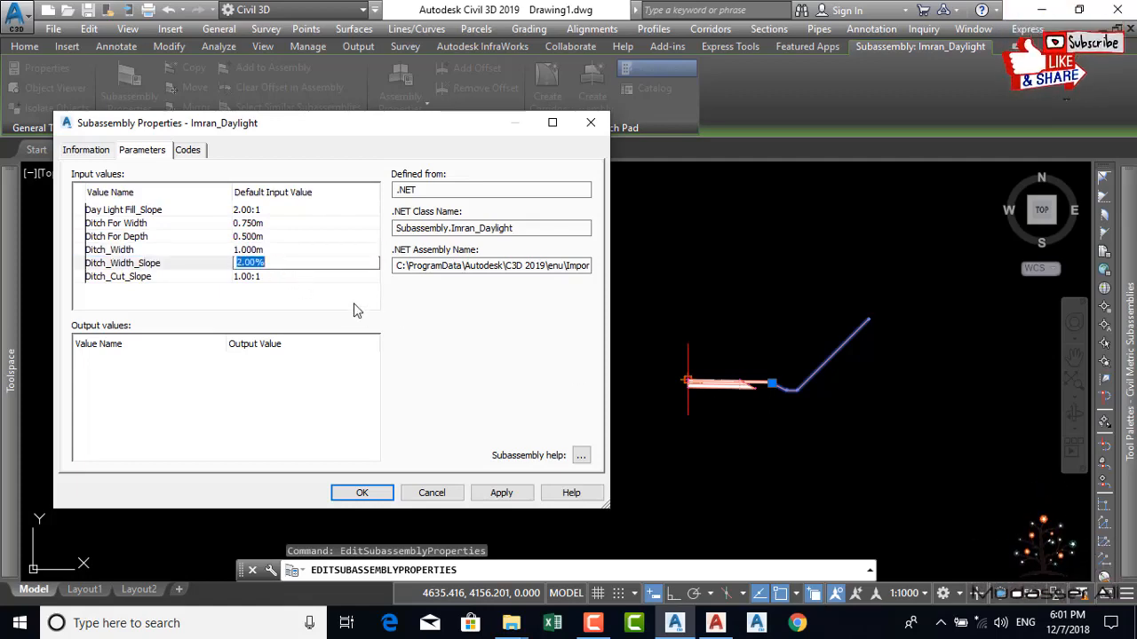
{"action": "type", "text": "10"}
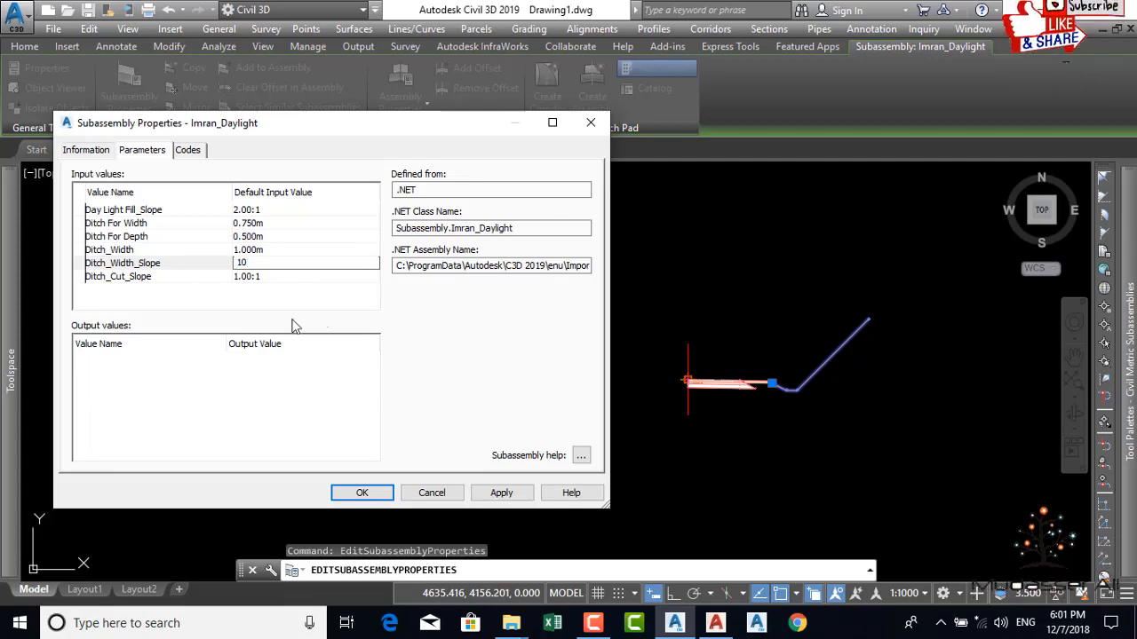
{"action": "left_click", "coordinate": [271, 278]}
{"action": "left_click", "coordinate": [271, 278]}
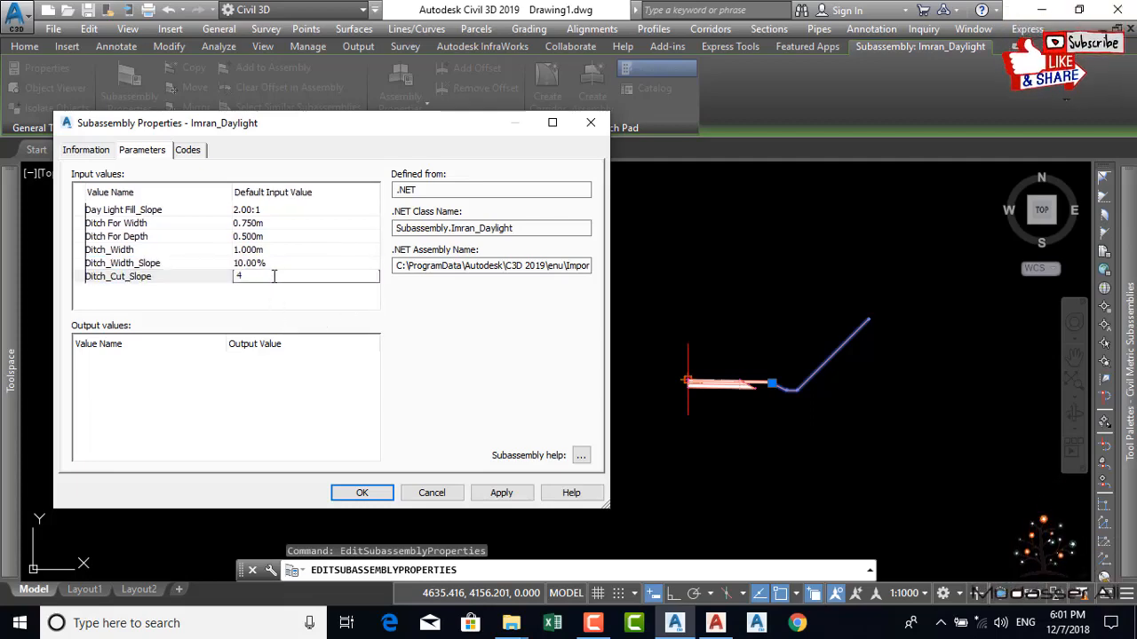
{"action": "type", "text": "4"}
{"action": "left_click", "coordinate": [502, 493]}
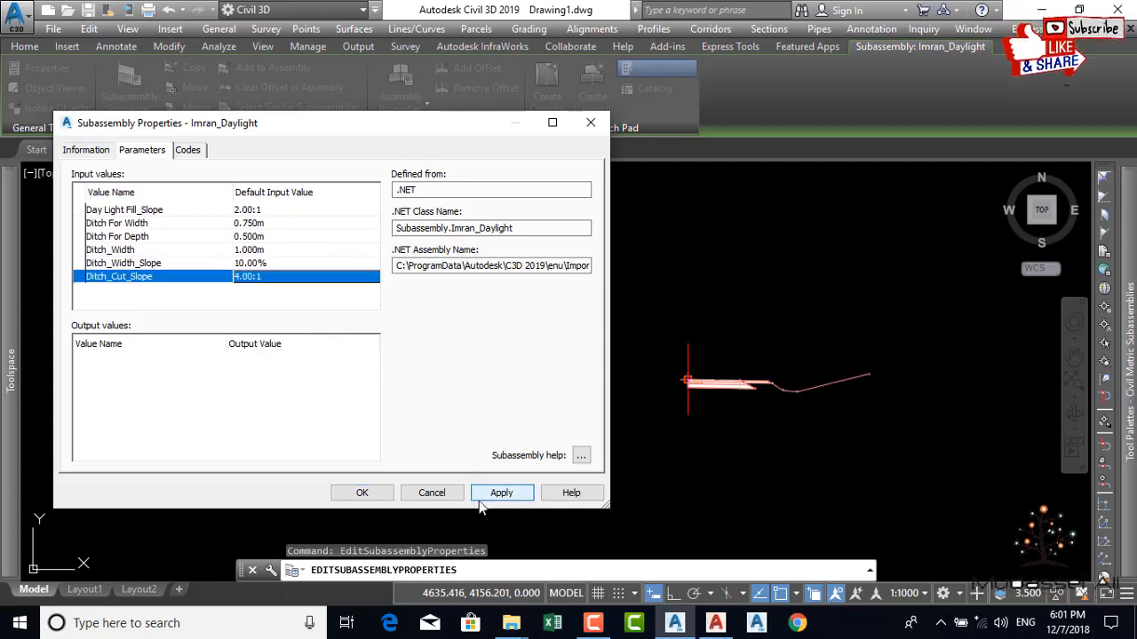
{"action": "left_click", "coordinate": [362, 493]}
{"action": "scroll", "coordinate": [801, 393], "scroll_direction": "up", "scroll_amount": 6}
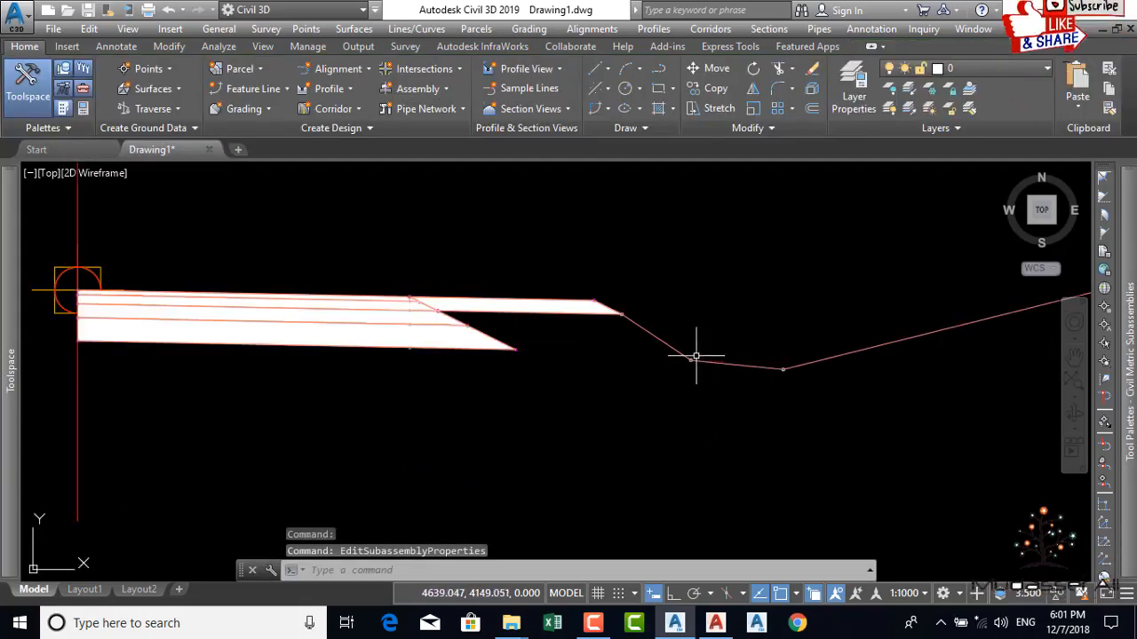
{"action": "scroll", "coordinate": [709, 375], "scroll_direction": "down", "scroll_amount": 2}
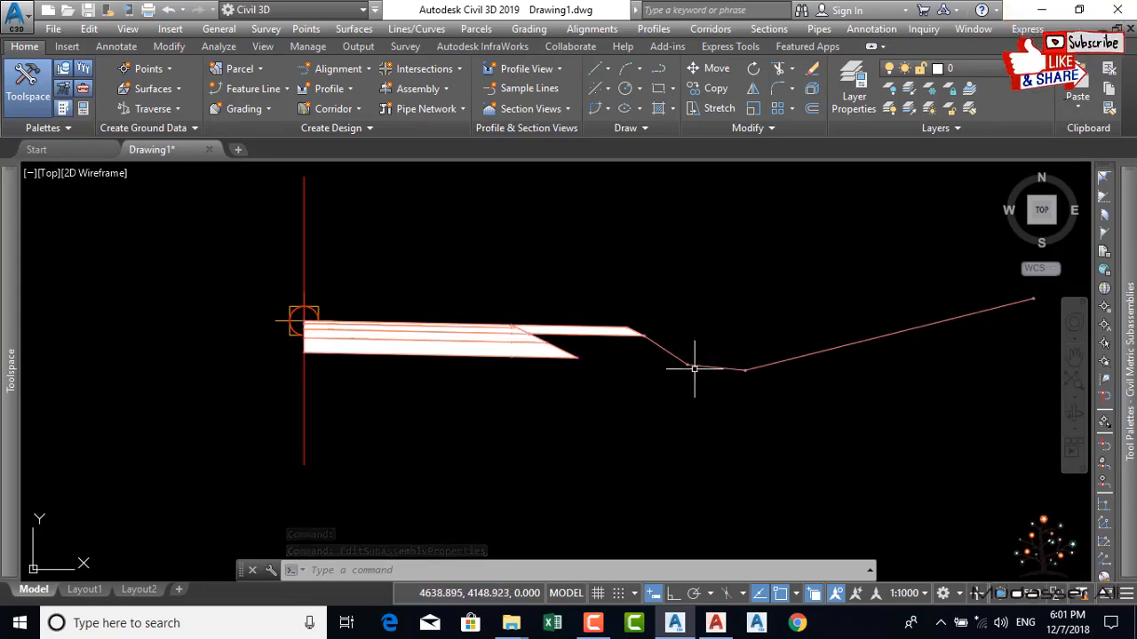
Step: Reopen the Imran_Daylight subassembly's parameters and apply a Ditch_Width_Slope of 1.5%
{"action": "scroll", "coordinate": [684, 364], "scroll_direction": "up", "scroll_amount": 4}
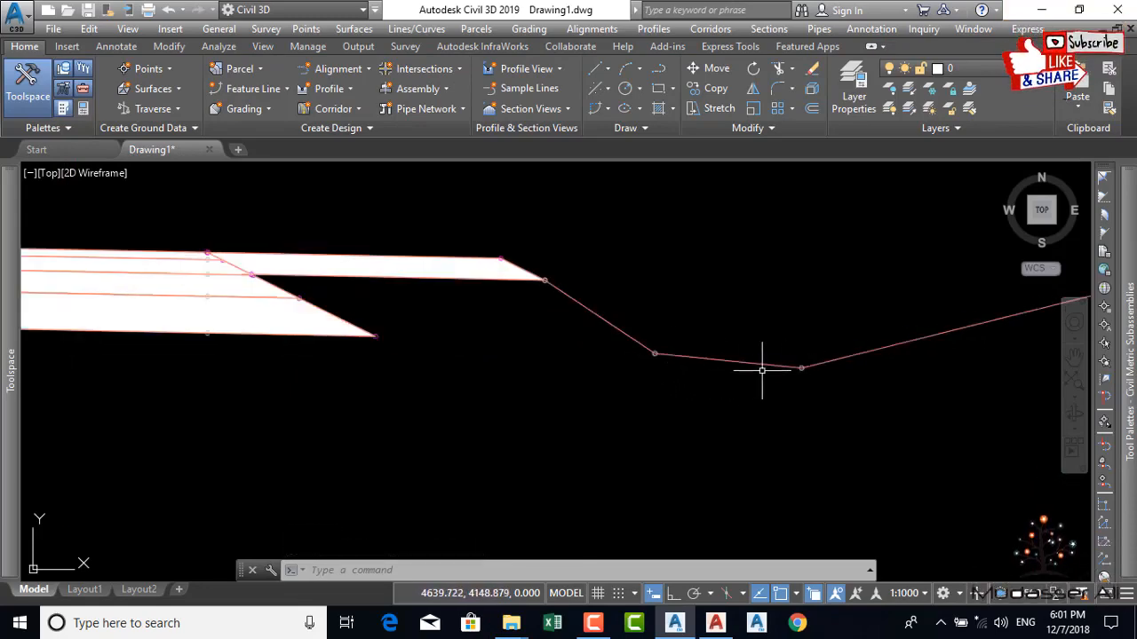
{"action": "left_click", "coordinate": [800, 379]}
{"action": "scroll", "coordinate": [826, 380], "scroll_direction": "down", "scroll_amount": 4}
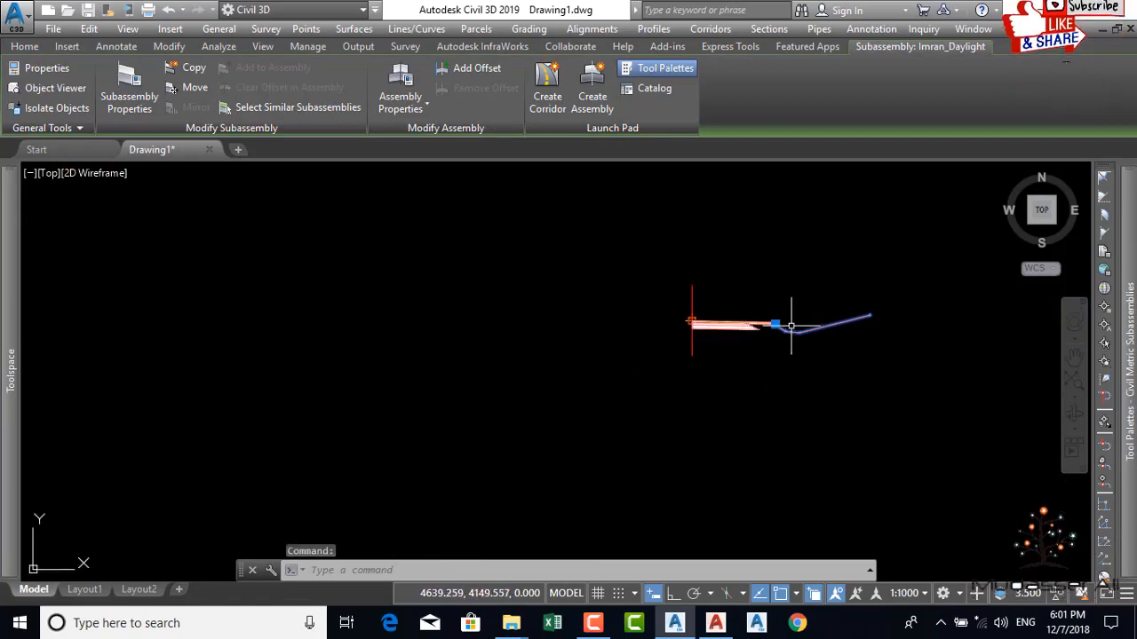
{"action": "right_click", "coordinate": [793, 265]}
{"action": "left_click", "coordinate": [875, 430]}
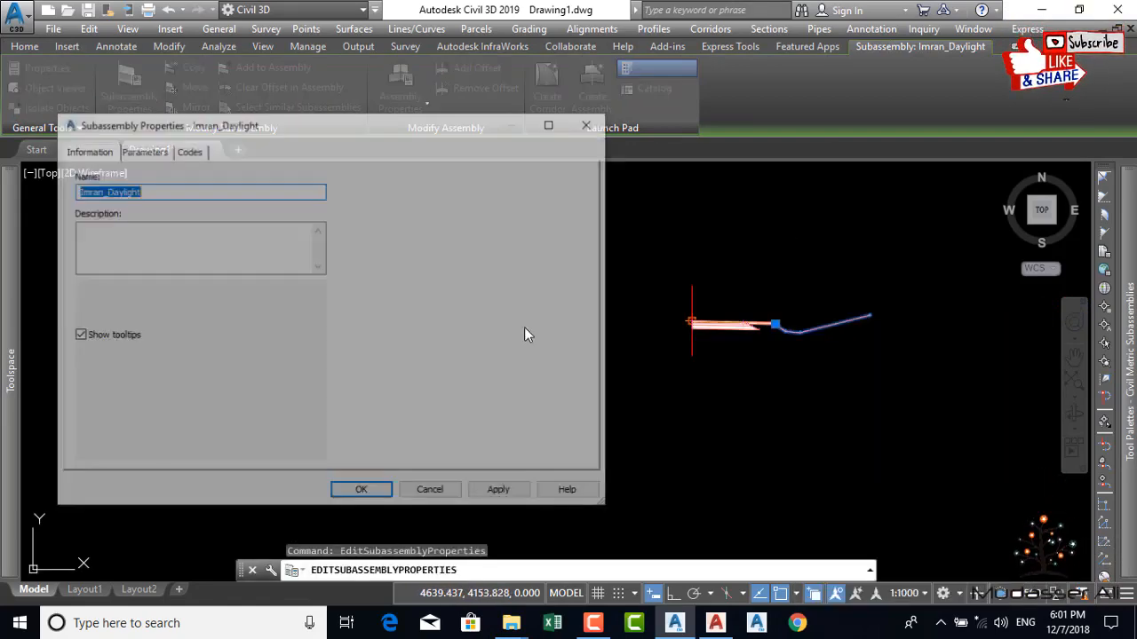
{"action": "left_click", "coordinate": [144, 151]}
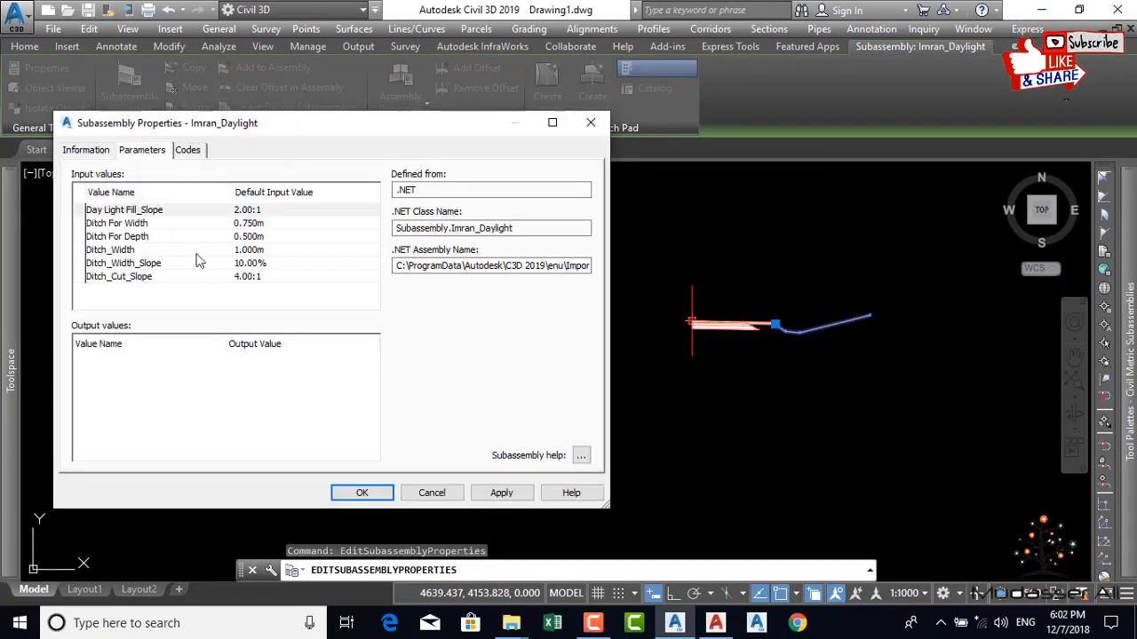
{"action": "left_click", "coordinate": [272, 266]}
{"action": "left_click", "coordinate": [271, 266]}
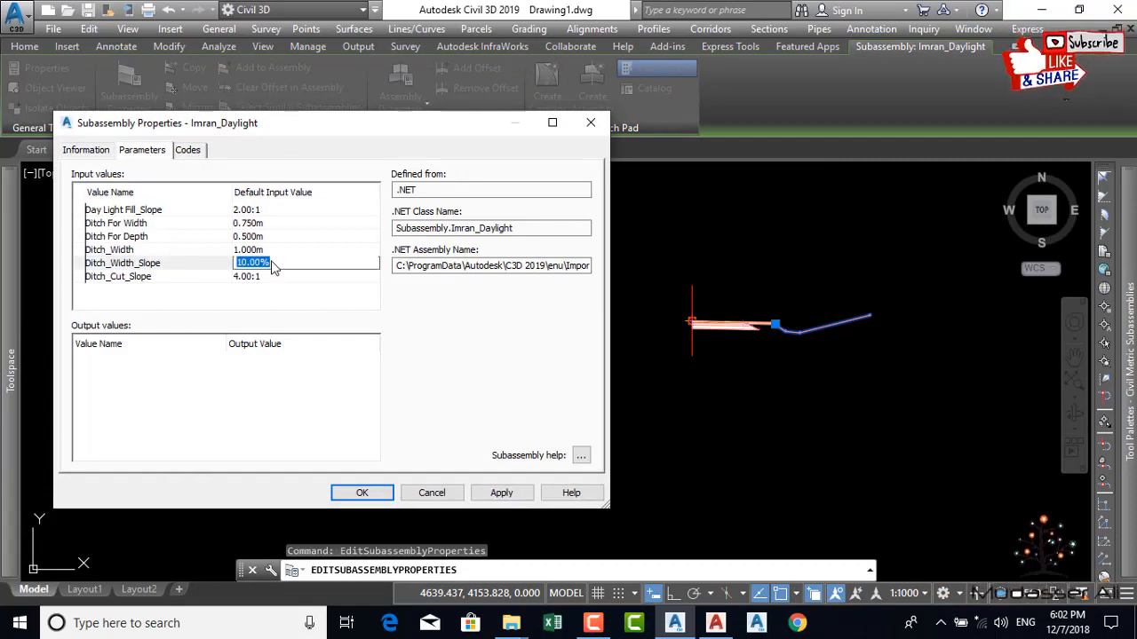
{"action": "type", "text": "1.5"}
{"action": "key", "text": "Return"}
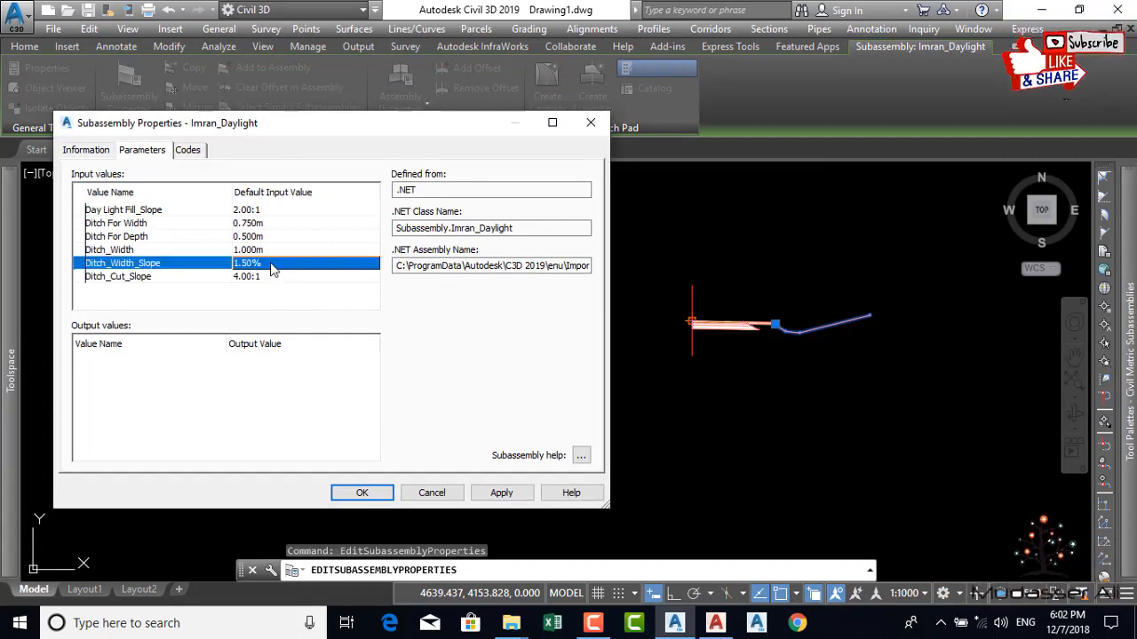
{"action": "left_click", "coordinate": [502, 493]}
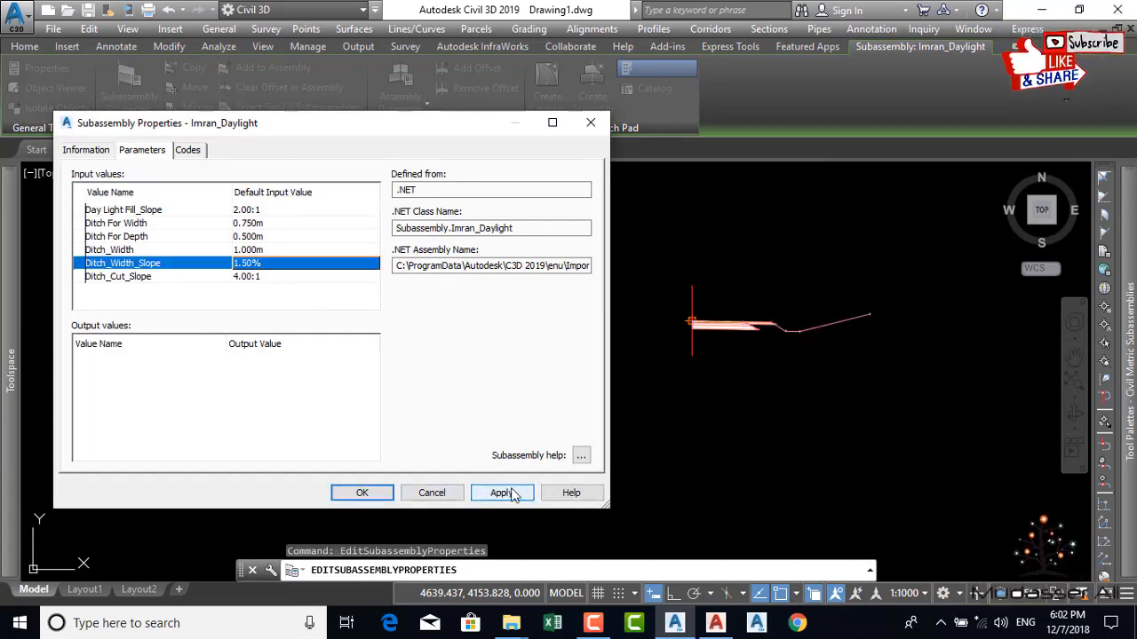
Step: Set the daylight's Ditch_Cut_Slope to 2:1 and accept the subassembly properties
{"action": "double_click", "coordinate": [265, 278]}
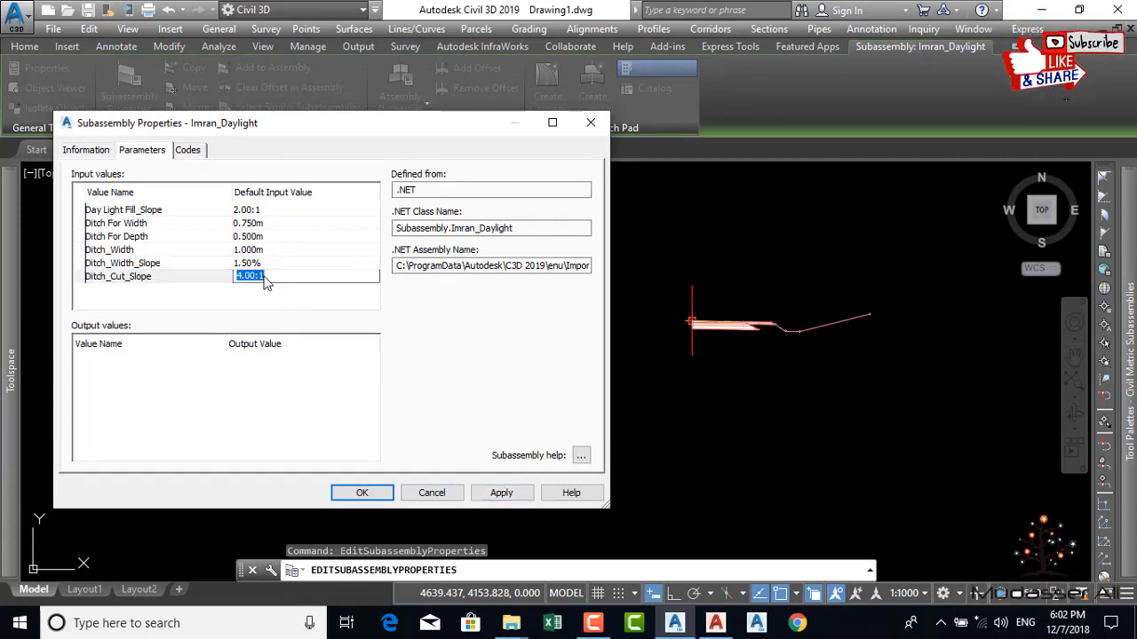
{"action": "type", "text": "2"}
{"action": "key", "text": "Return"}
{"action": "left_click", "coordinate": [501, 493]}
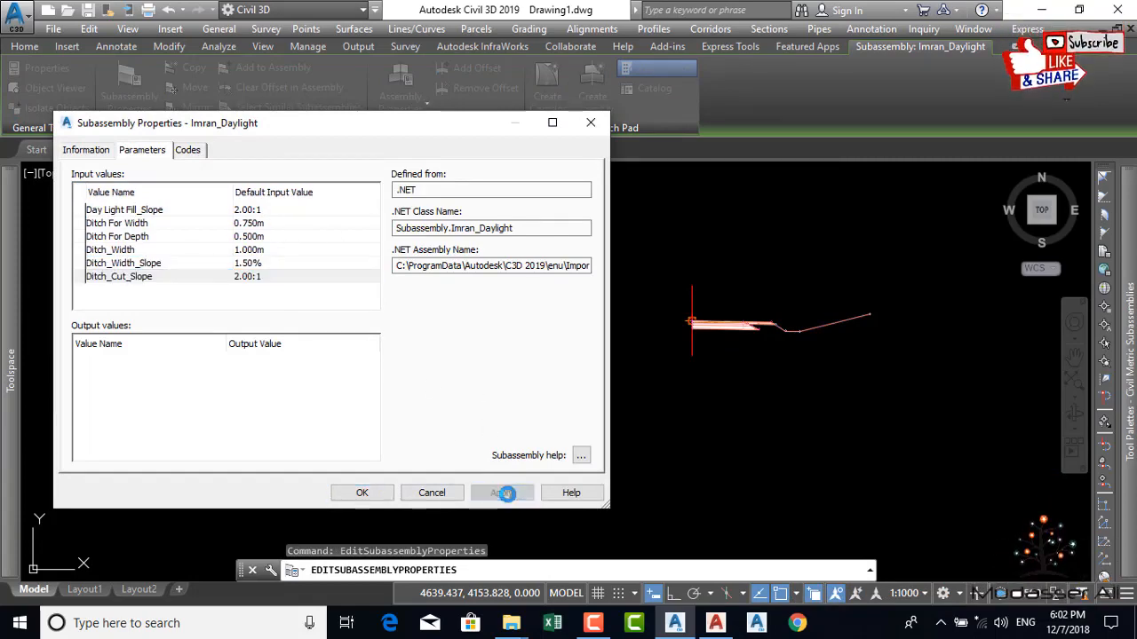
{"action": "left_click", "coordinate": [369, 493]}
{"action": "scroll", "coordinate": [769, 332], "scroll_direction": "up", "scroll_amount": 3}
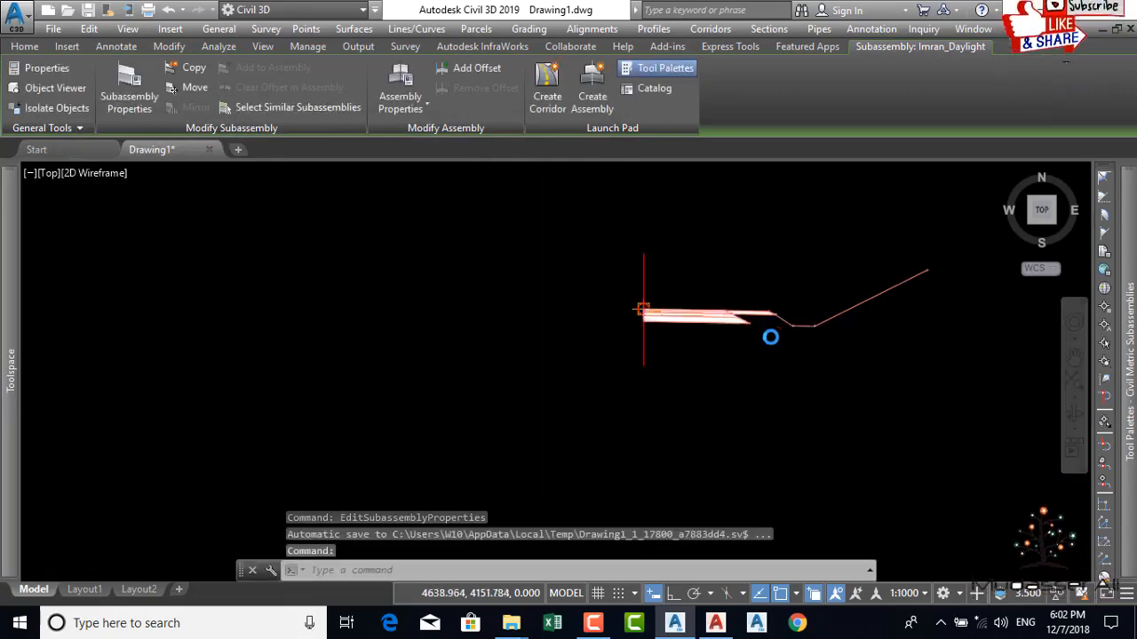
{"action": "scroll", "coordinate": [552, 292], "scroll_direction": "down", "scroll_amount": 2}
{"action": "scroll", "coordinate": [688, 299], "scroll_direction": "up", "scroll_amount": 3}
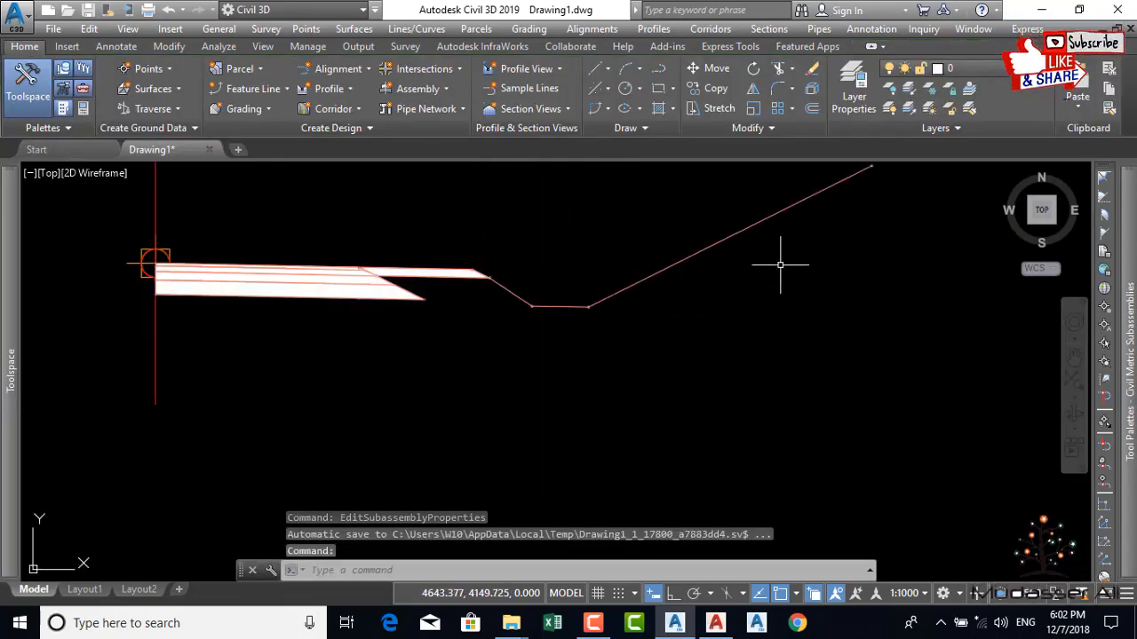
Step: Mirror the lean, shoulder and daylight subassemblies together to the other side of the assembly, using the baseline marker point
{"action": "scroll", "coordinate": [748, 278], "scroll_direction": "down", "scroll_amount": 2}
{"action": "left_click", "coordinate": [850, 197]}
{"action": "left_click", "coordinate": [725, 325]}
{"action": "right_click", "coordinate": [572, 370]}
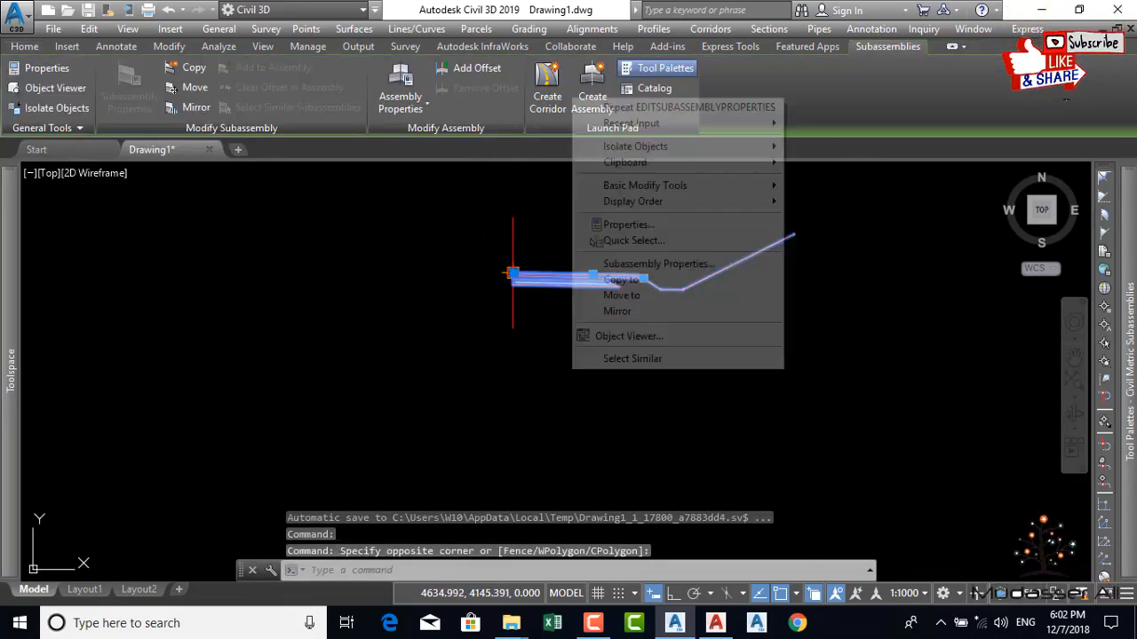
{"action": "left_click", "coordinate": [620, 311]}
{"action": "scroll", "coordinate": [518, 284], "scroll_direction": "up", "scroll_amount": 3}
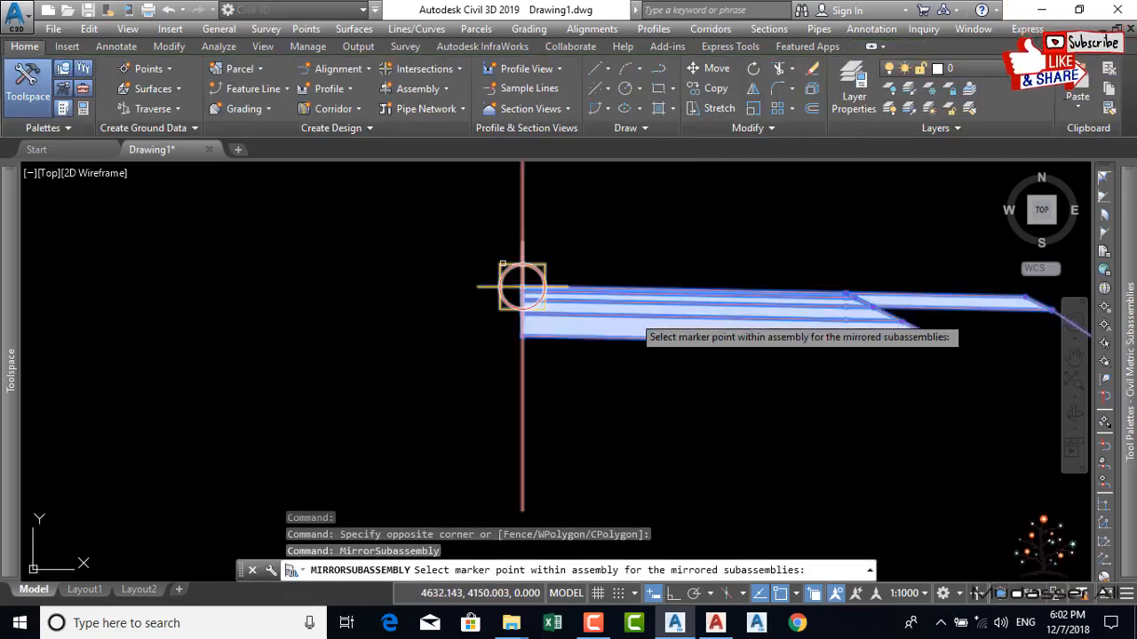
{"action": "left_click", "coordinate": [511, 293]}
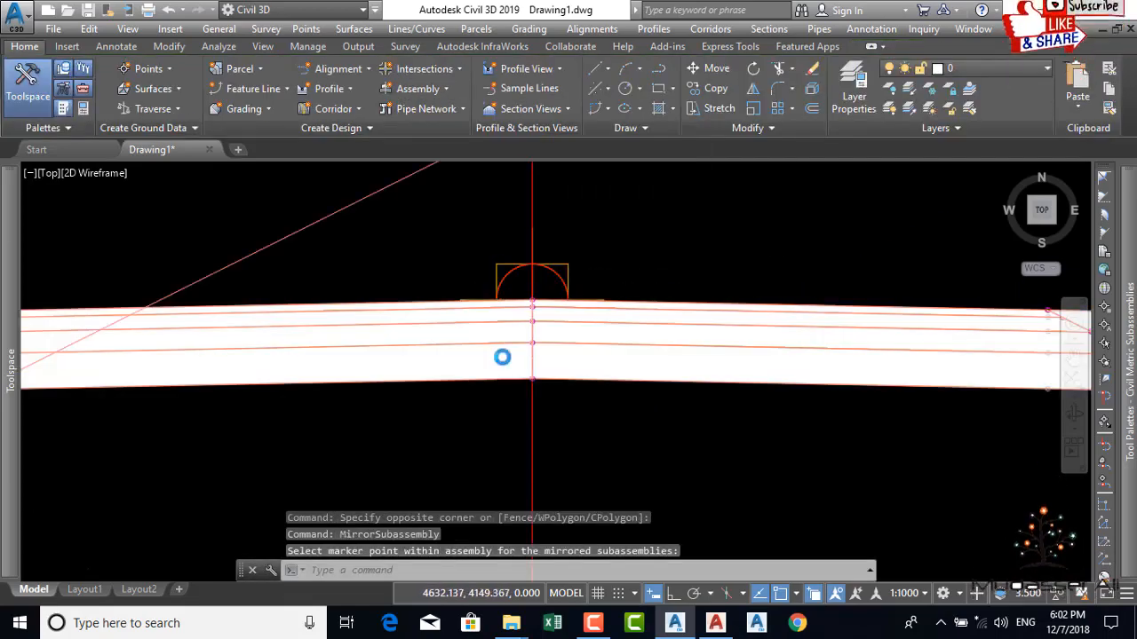
{"action": "scroll", "coordinate": [533, 364], "scroll_direction": "down", "scroll_amount": 4}
{"action": "key", "text": "Escape"}
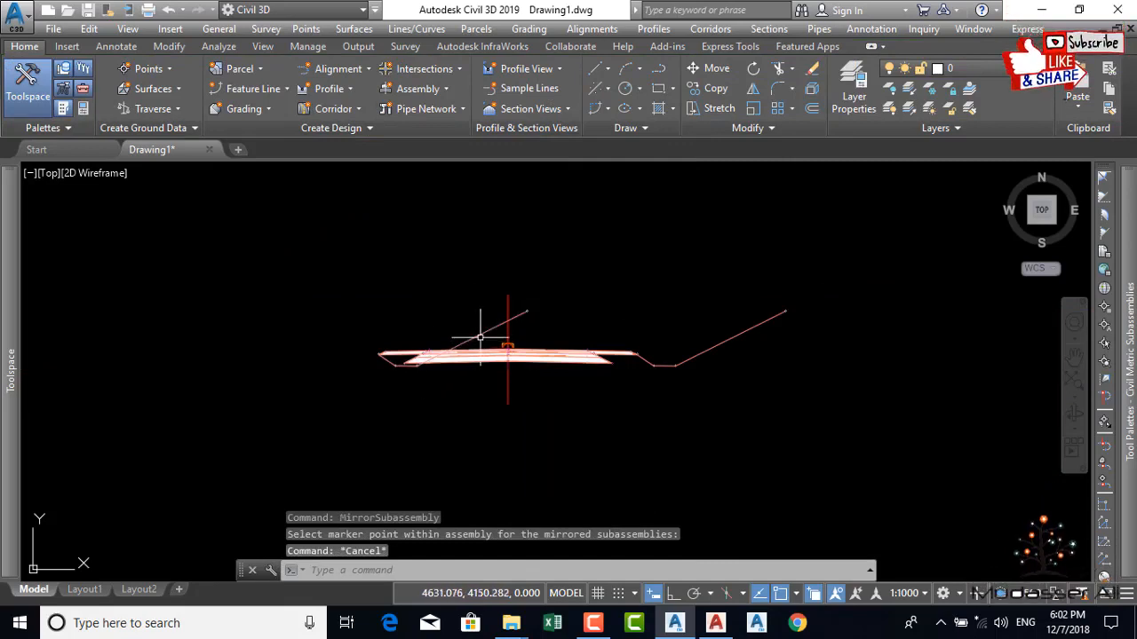
Step: Check the mirrored Imran_Daylight subassembly's parameters without changing them, and delete that mirrored daylight from the assembly
{"action": "left_click", "coordinate": [471, 333]}
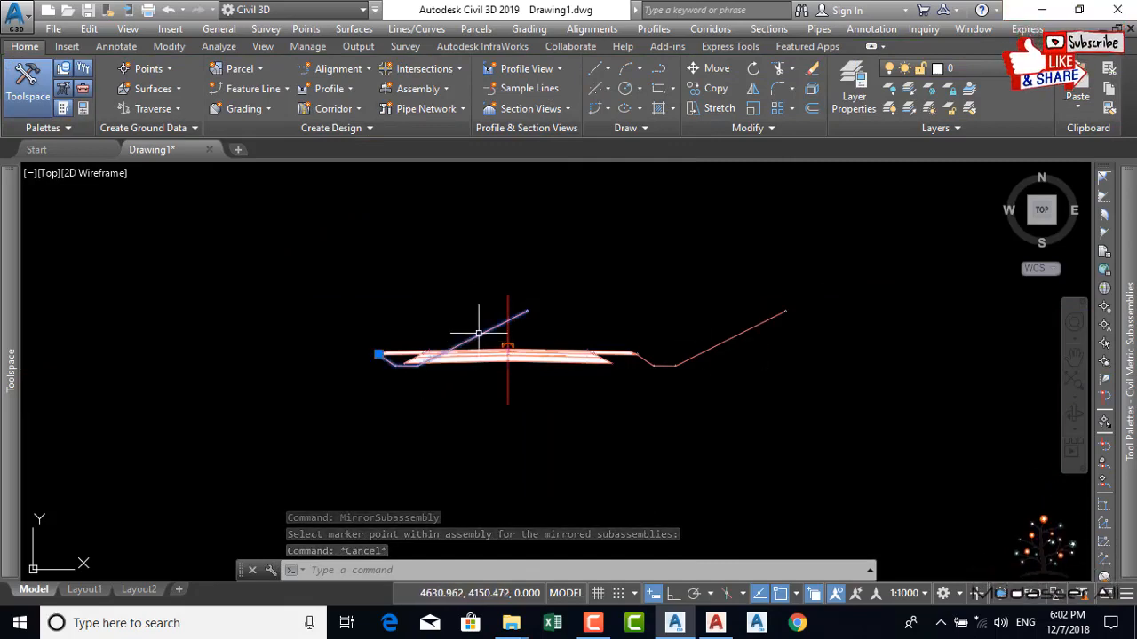
{"action": "right_click", "coordinate": [462, 348]}
{"action": "left_click", "coordinate": [532, 425]}
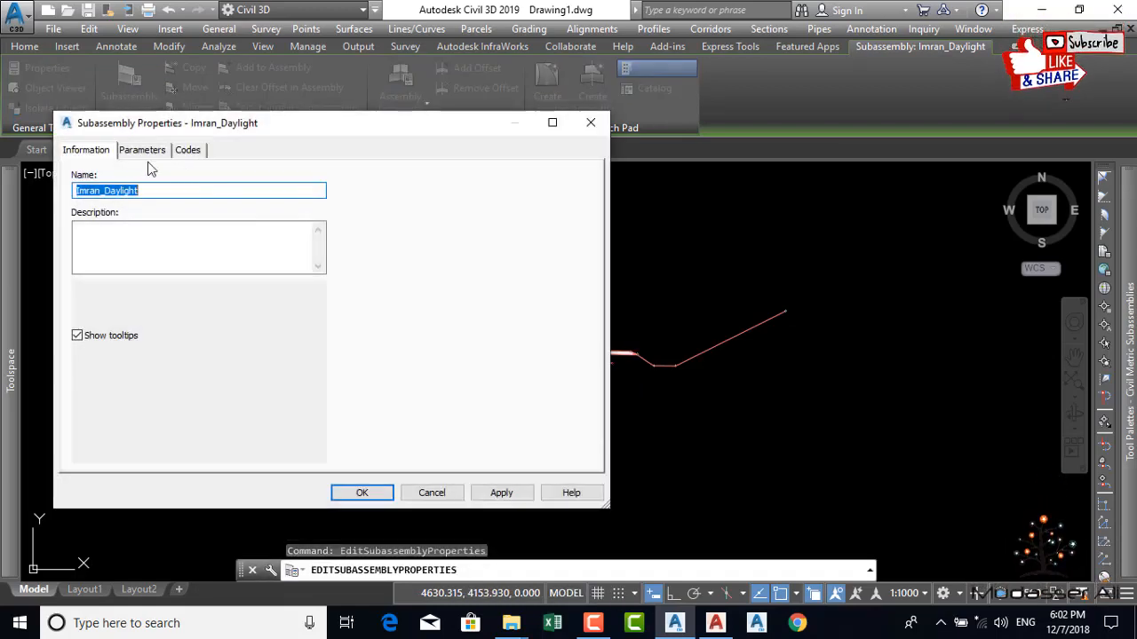
{"action": "left_click", "coordinate": [141, 151]}
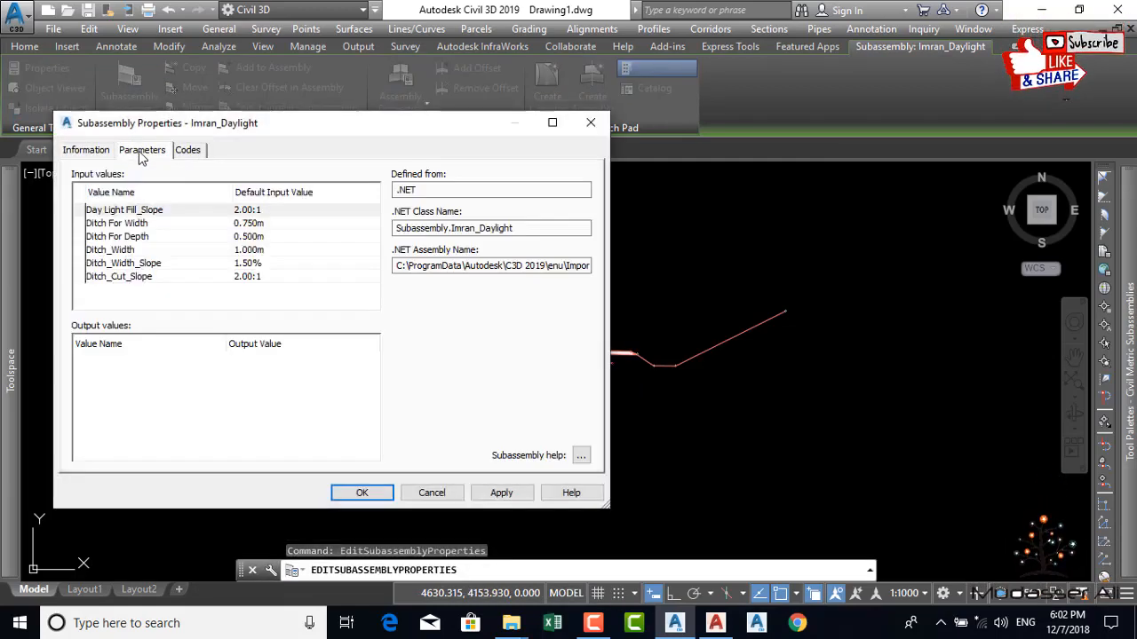
{"action": "left_click", "coordinate": [283, 213]}
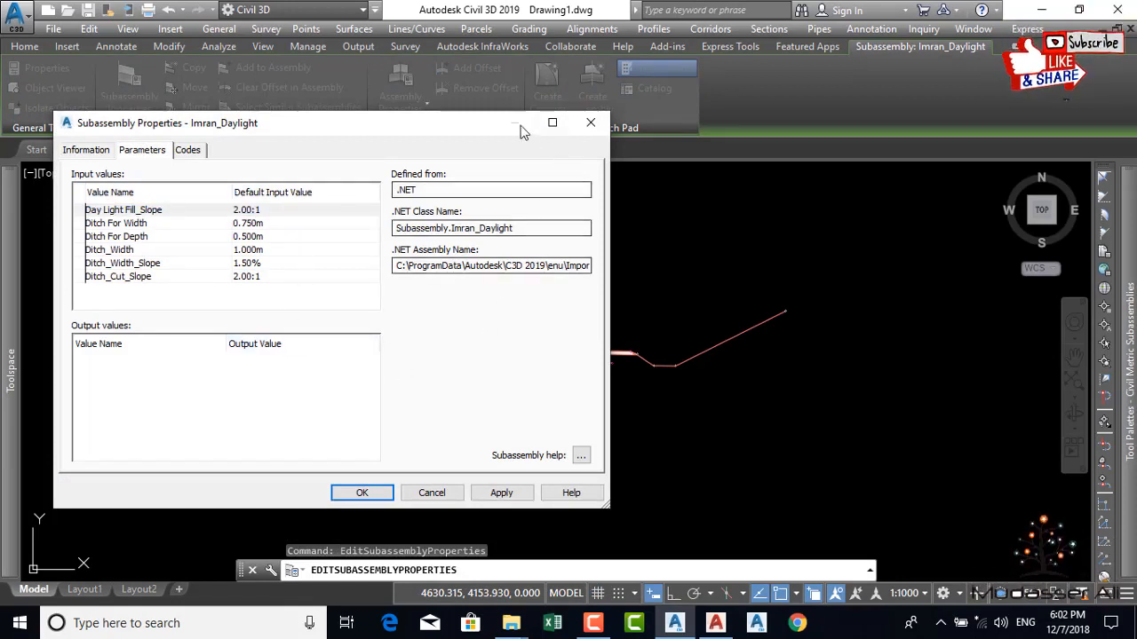
{"action": "left_click", "coordinate": [433, 493]}
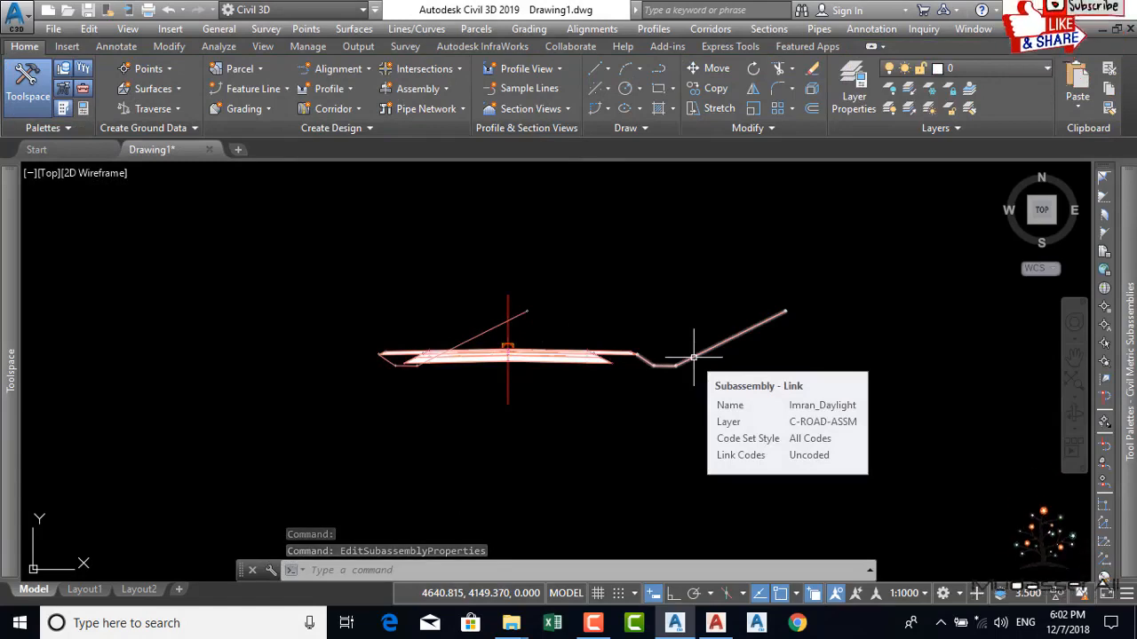
{"action": "left_click", "coordinate": [465, 329]}
{"action": "key", "text": "Delete"}
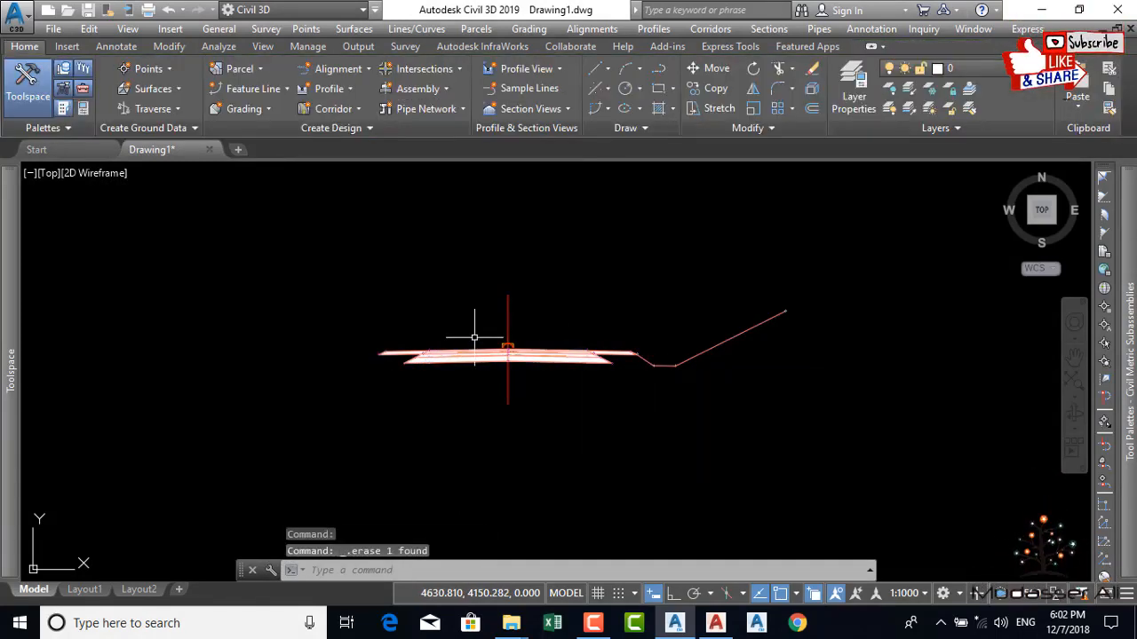
{"action": "left_click", "coordinate": [807, 281]}
{"action": "left_click", "coordinate": [680, 398]}
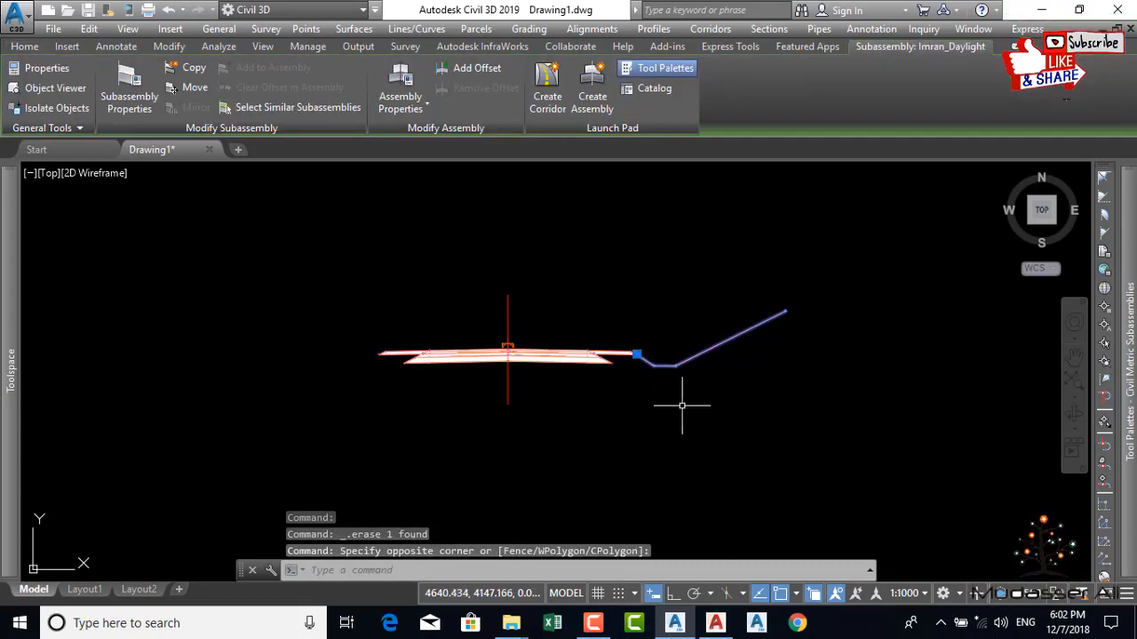
{"action": "right_click", "coordinate": [682, 410]}
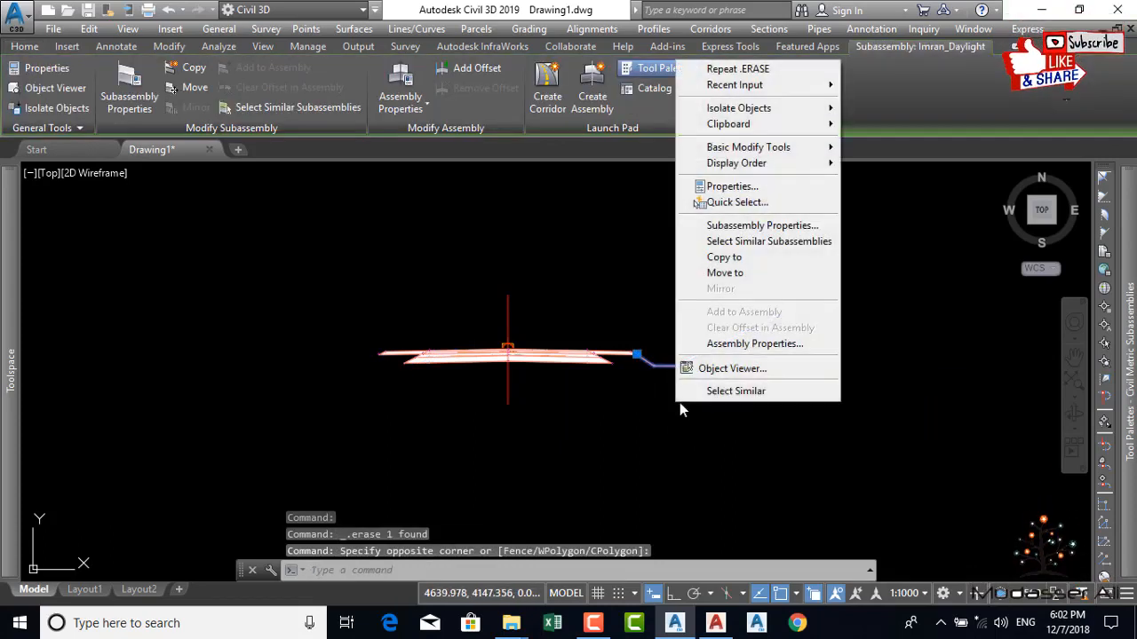
{"action": "left_click", "coordinate": [662, 453]}
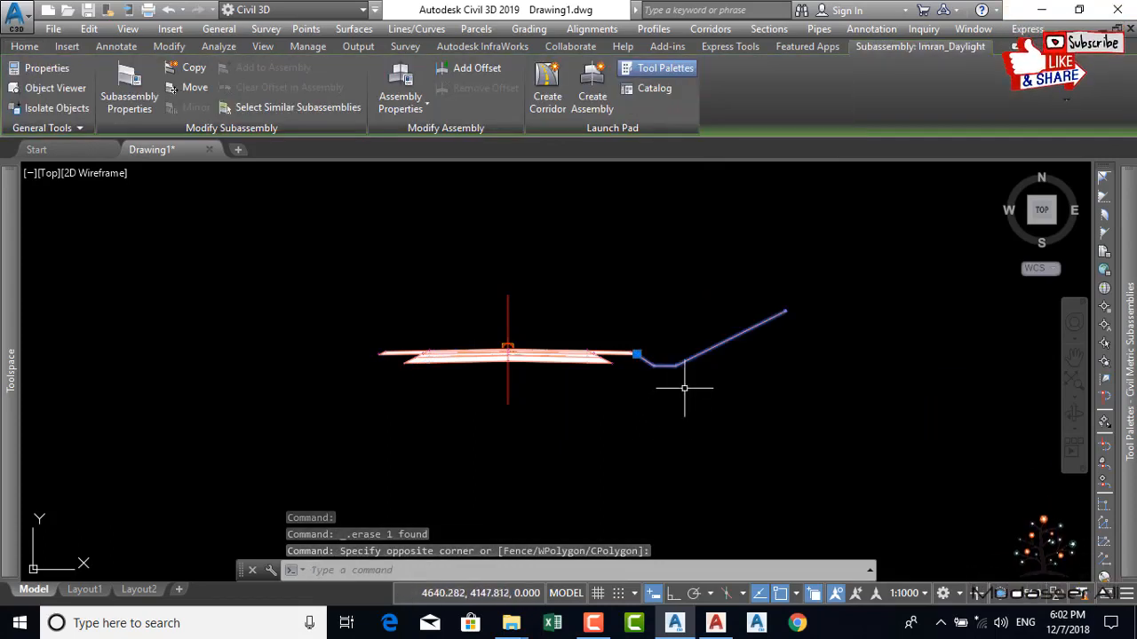
{"action": "right_click", "coordinate": [663, 299]}
{"action": "left_click", "coordinate": [727, 477]}
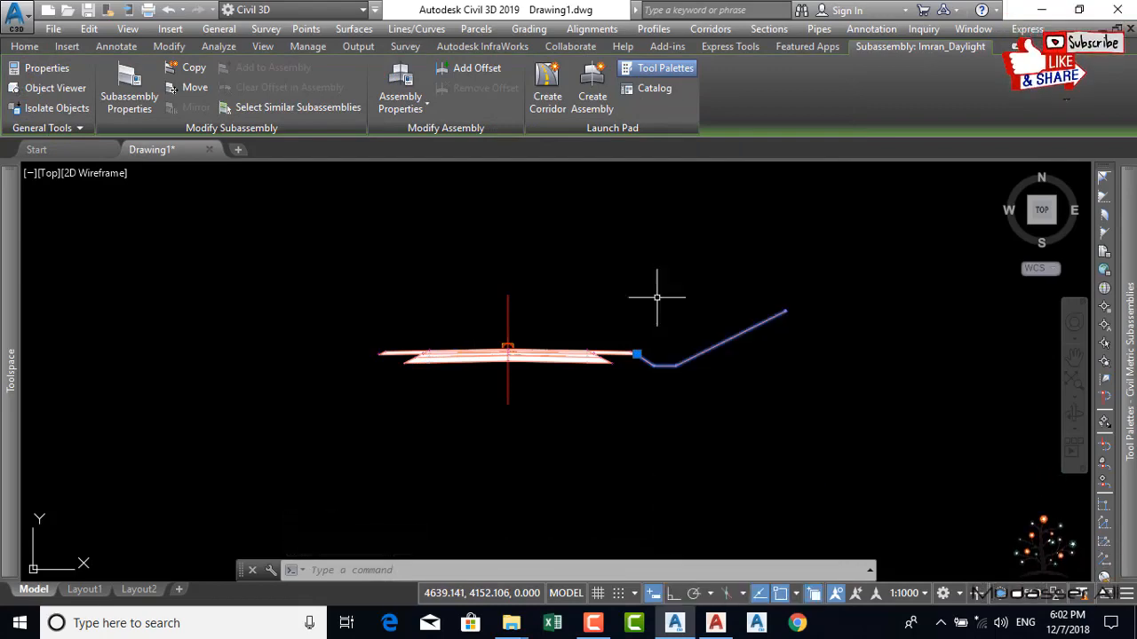
{"action": "left_click", "coordinate": [613, 373]}
{"action": "key", "text": "Escape"}
{"action": "left_click", "coordinate": [791, 275]}
{"action": "left_click", "coordinate": [716, 418]}
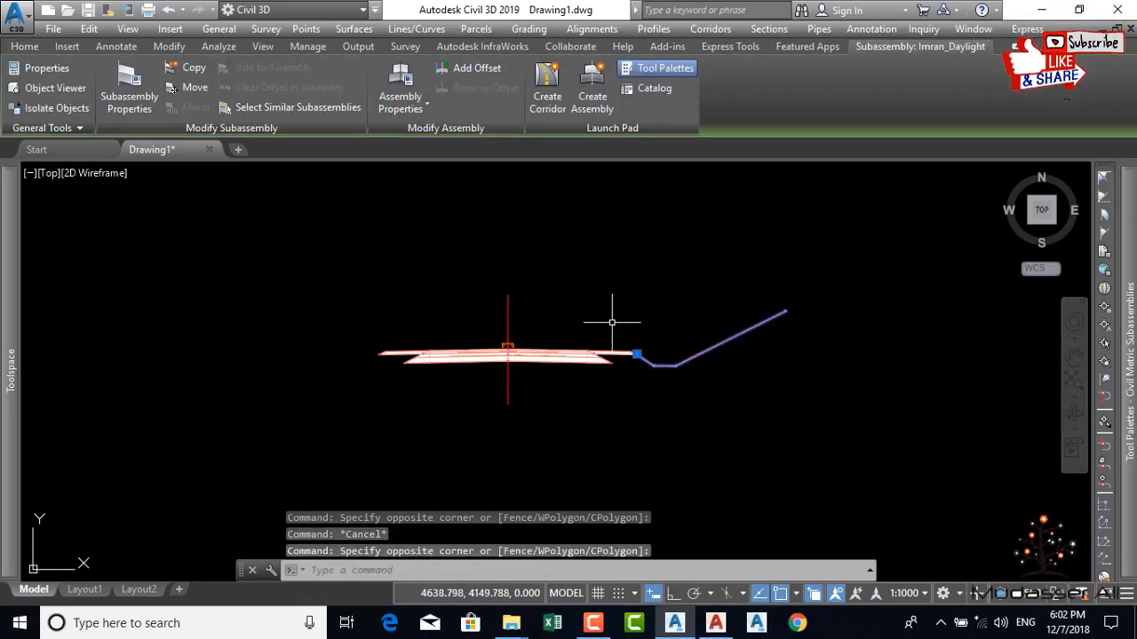
{"action": "key", "text": "Escape"}
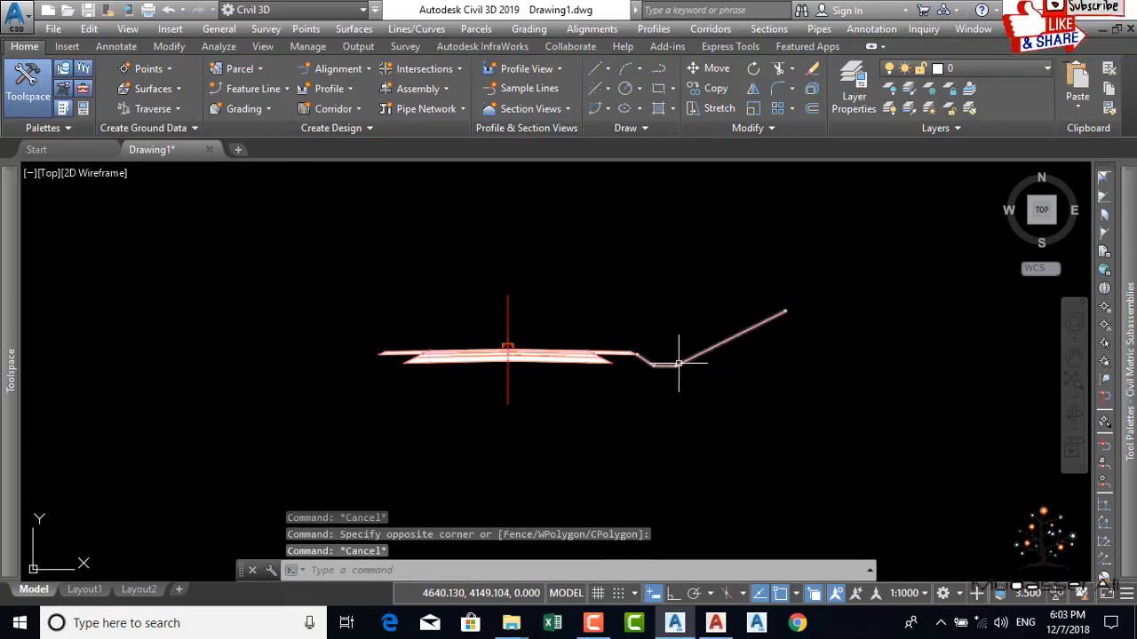
Step: Switch to Subassembly Composer and open Imran_Daylight.pkt
{"action": "left_click", "coordinate": [1047, 9]}
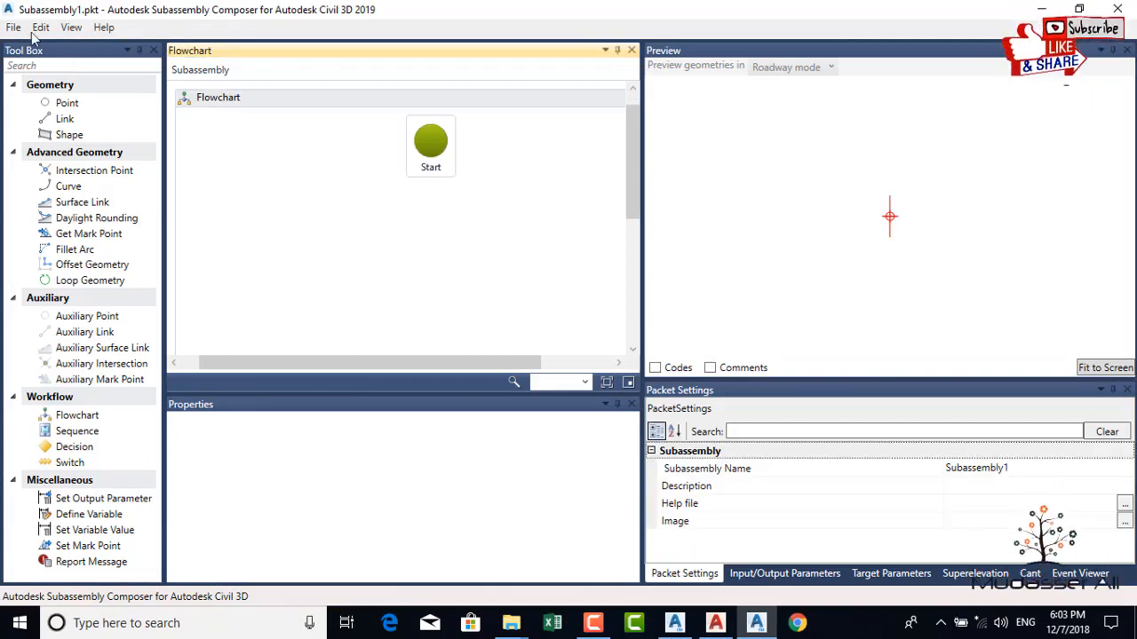
{"action": "left_click", "coordinate": [14, 28]}
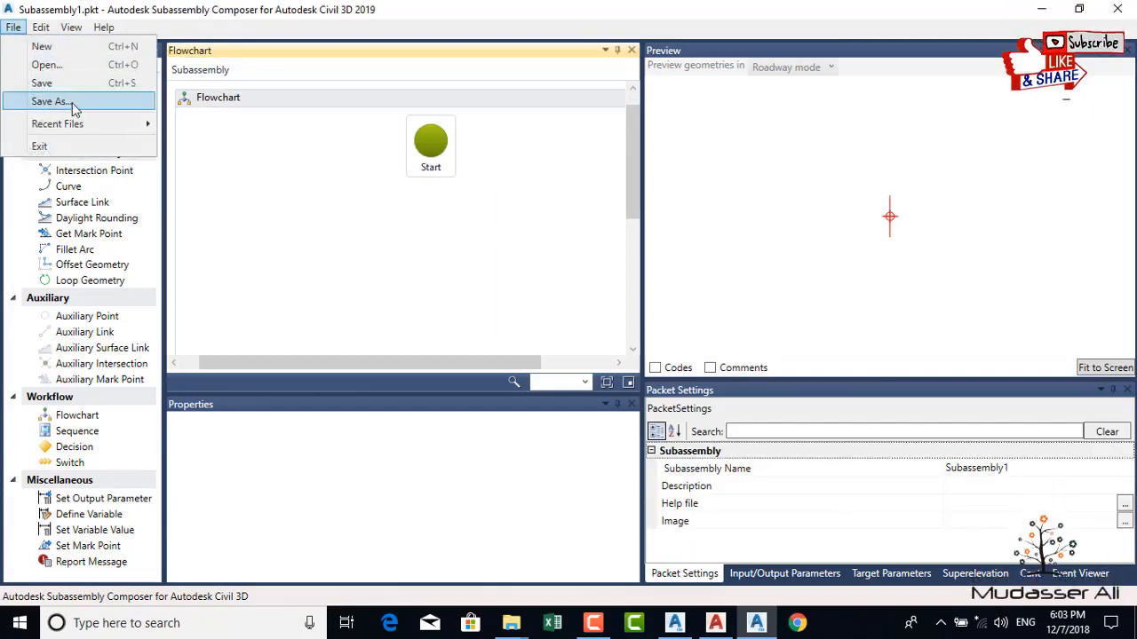
{"action": "left_click", "coordinate": [46, 65]}
{"action": "left_click", "coordinate": [226, 134]}
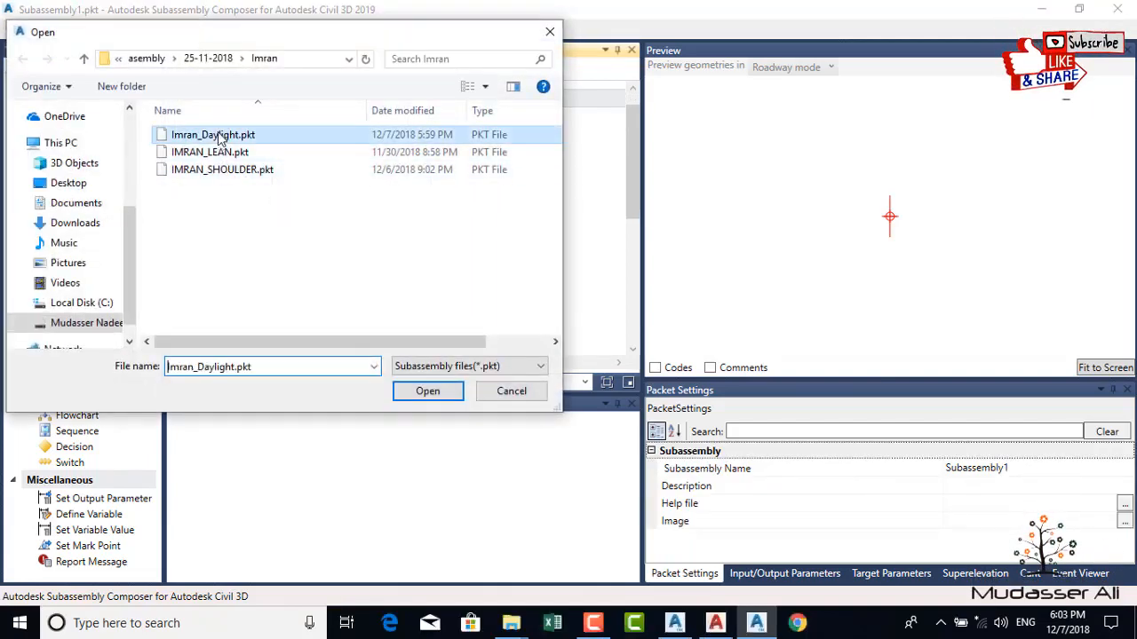
{"action": "left_click", "coordinate": [429, 391]}
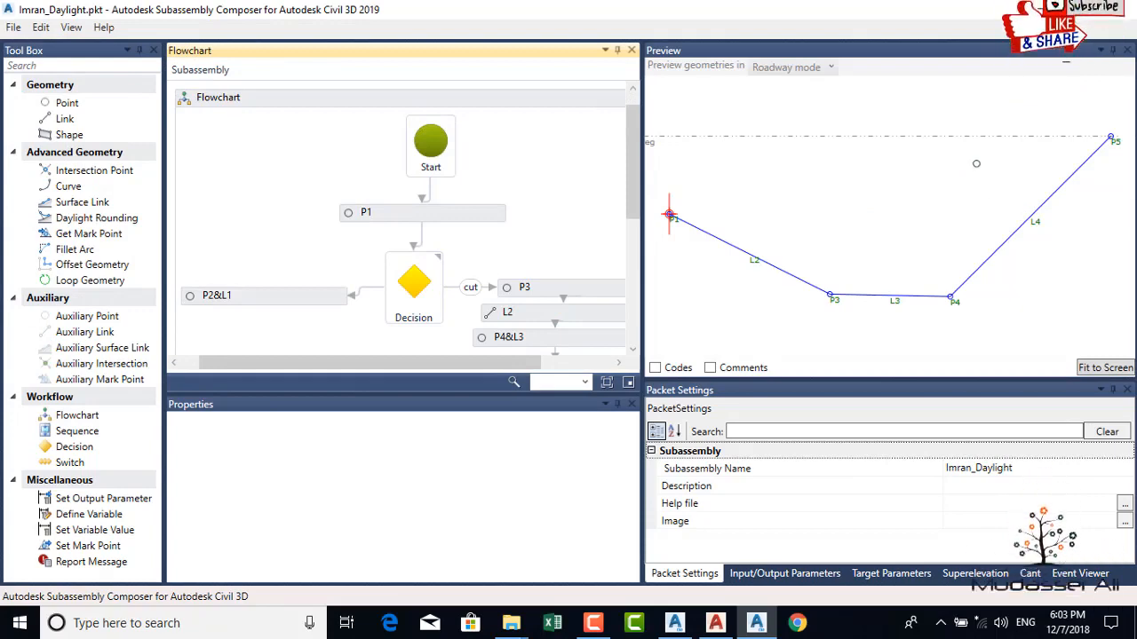
Step: Move the preview's existing-ground line below the origin to examine the daylight's fill condition
{"action": "scroll", "coordinate": [955, 193], "scroll_direction": "down", "scroll_amount": 2}
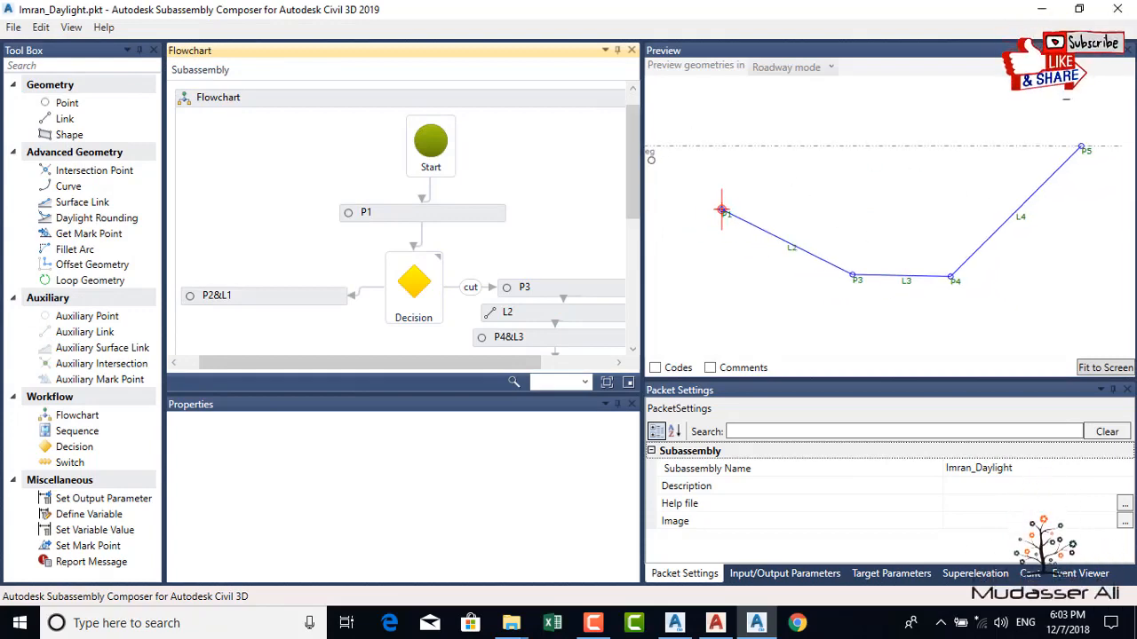
{"action": "left_click_drag", "start_coordinate": [652, 151], "coordinate": [775, 318]}
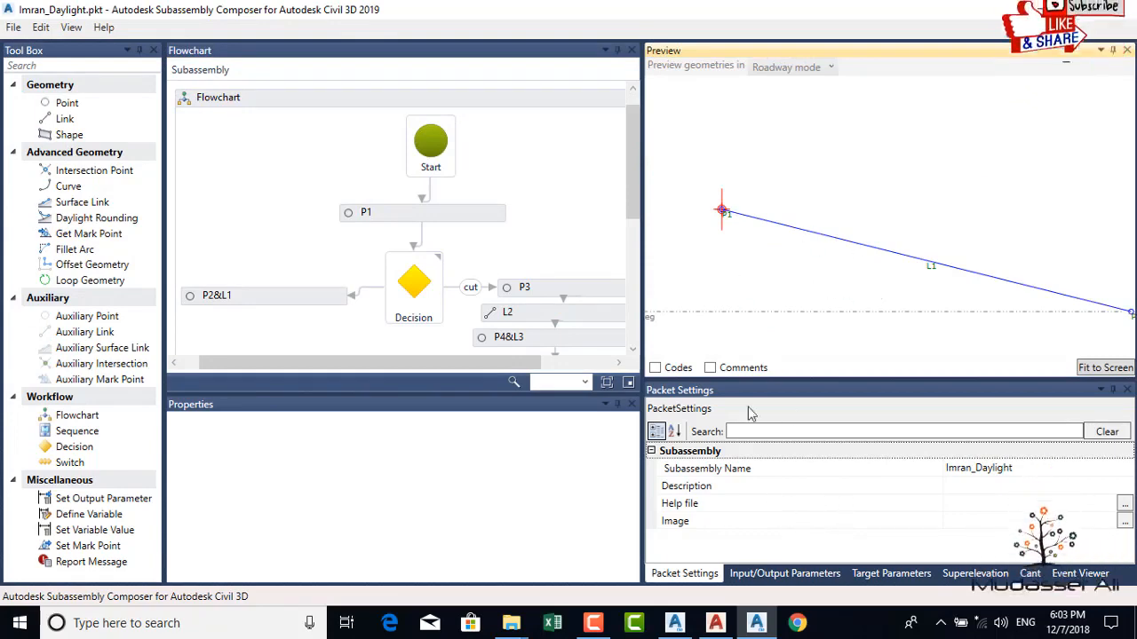
{"action": "scroll", "coordinate": [759, 280], "scroll_direction": "down", "scroll_amount": 1}
Step: Set the Side parameter's default value to Right, save the daylight subassembly and close Subassembly Composer
{"action": "left_click", "coordinate": [785, 573]}
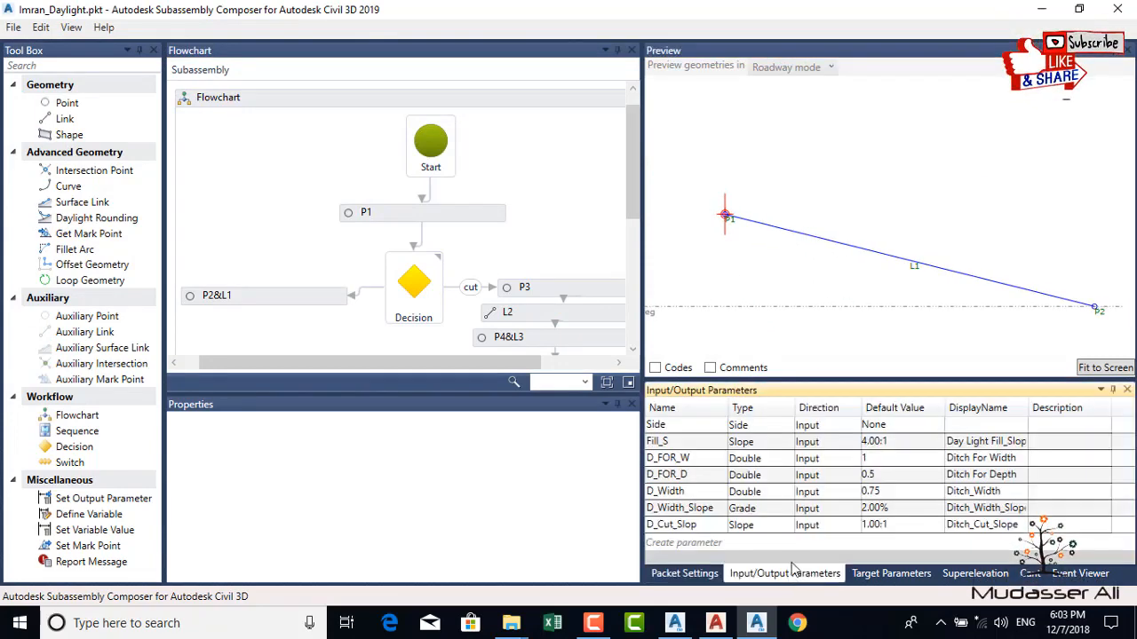
{"action": "left_click", "coordinate": [884, 431]}
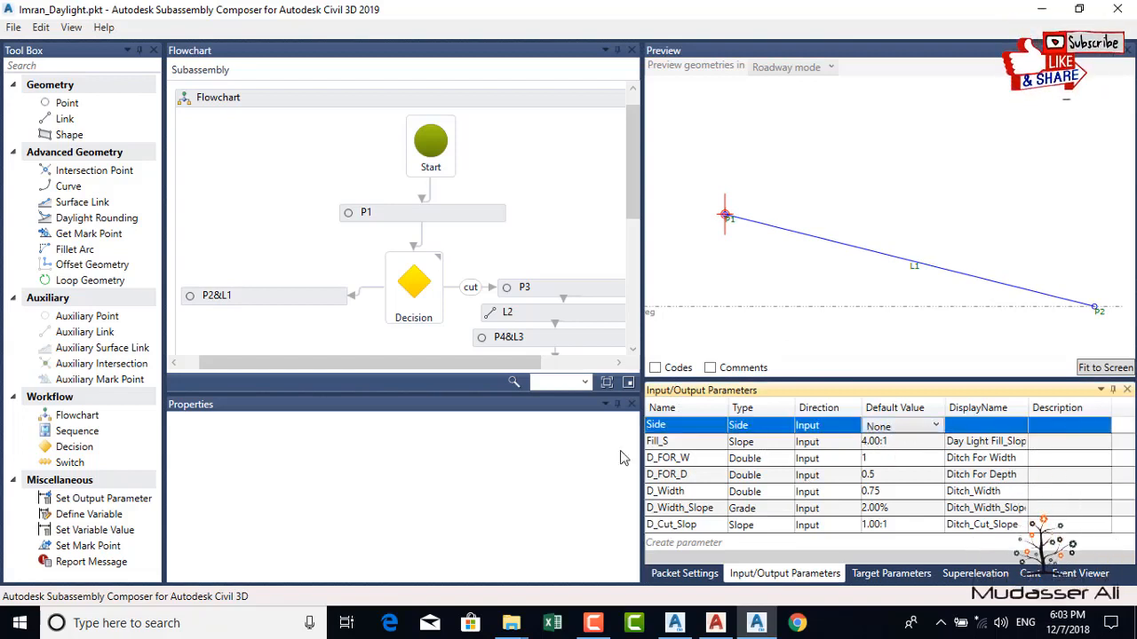
{"action": "left_click", "coordinate": [906, 427]}
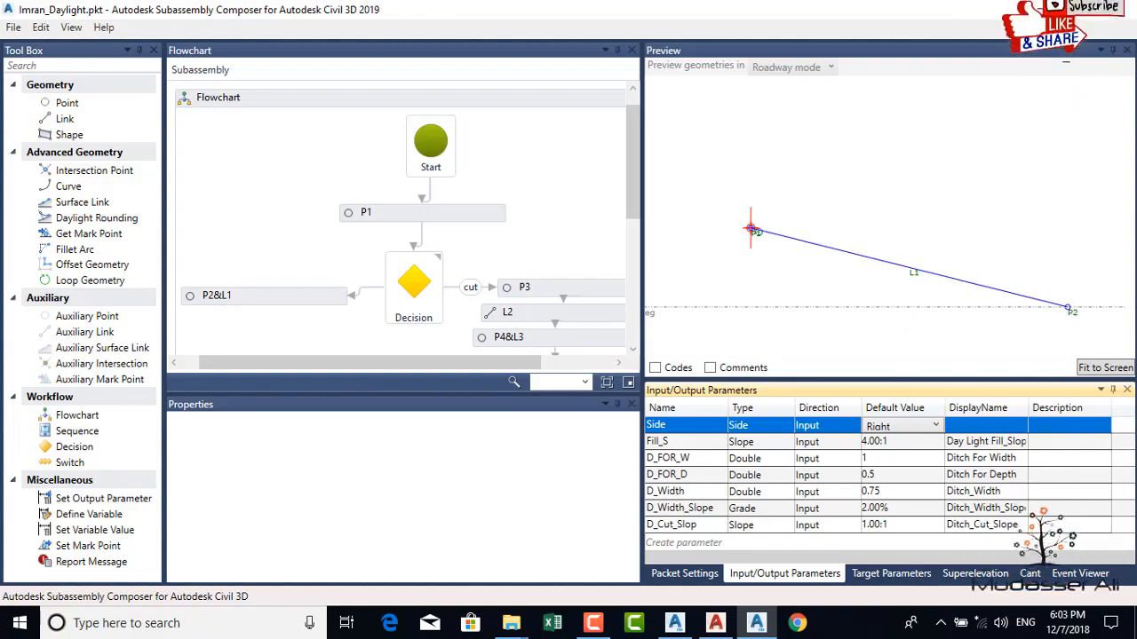
{"action": "left_click", "coordinate": [1118, 11]}
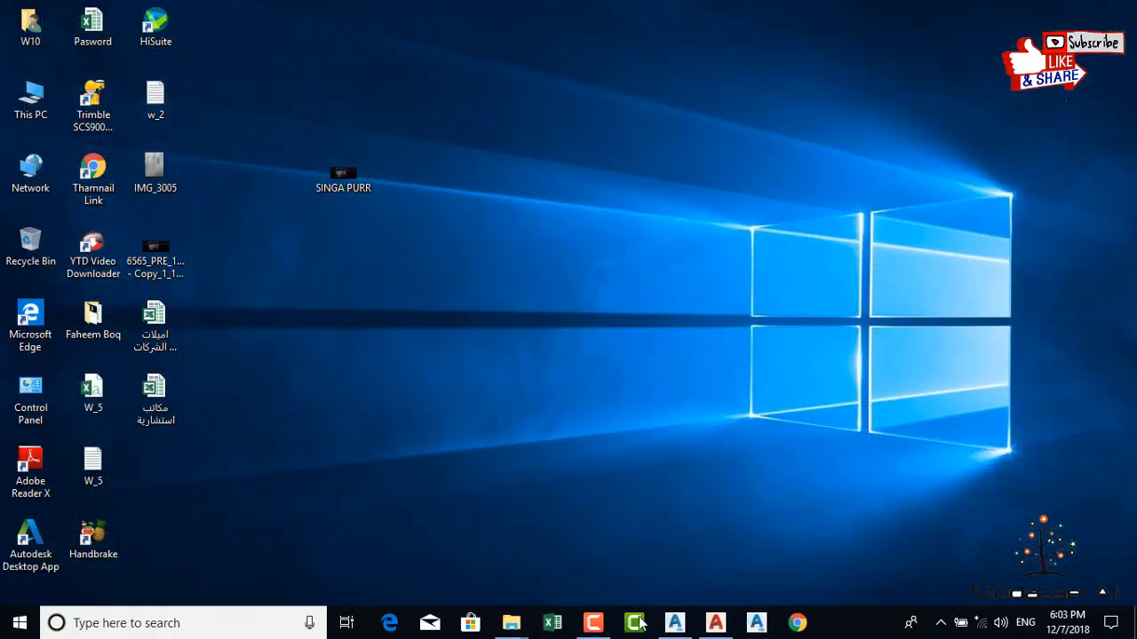
Step: Return to Civil 3D and delete the old Imran_Daylight from both the assembly and the custom tool palette
{"action": "left_click", "coordinate": [675, 623]}
{"action": "left_click", "coordinate": [815, 297]}
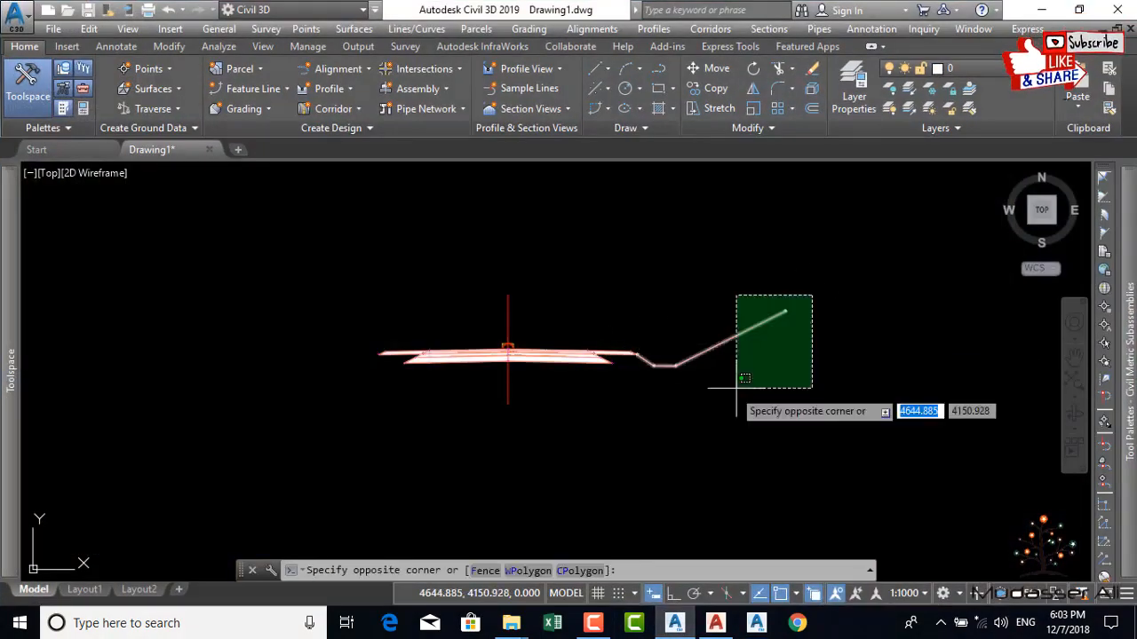
{"action": "left_click", "coordinate": [741, 407]}
{"action": "key", "text": "Delete"}
{"action": "mouse_move", "coordinate": [1110, 277]}
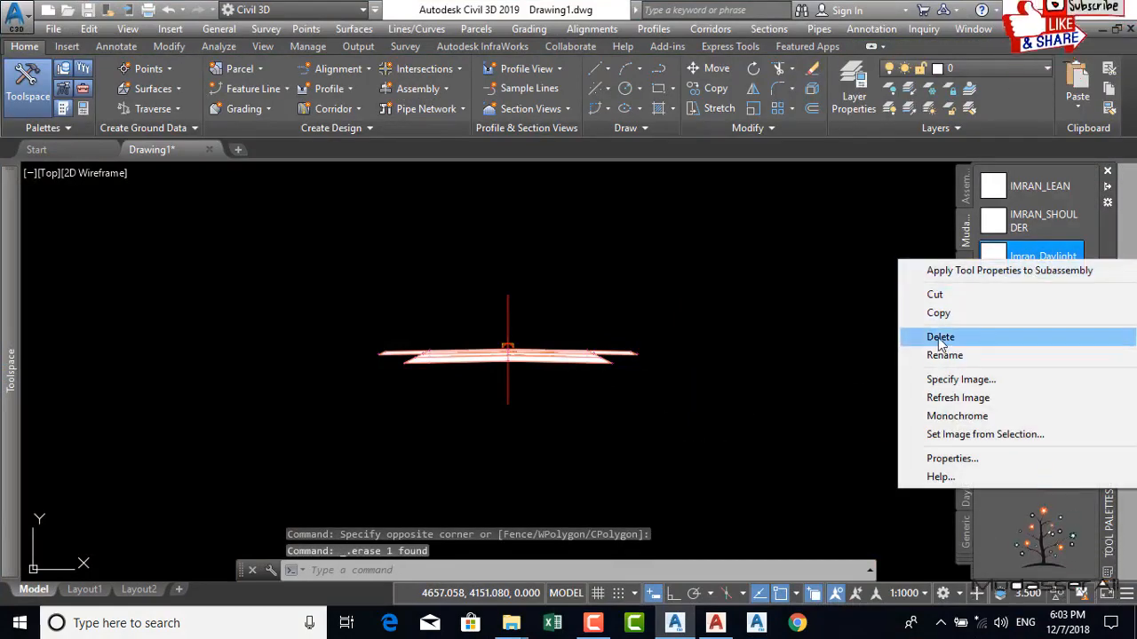
{"action": "left_click", "coordinate": [941, 336]}
{"action": "left_click", "coordinate": [627, 347]}
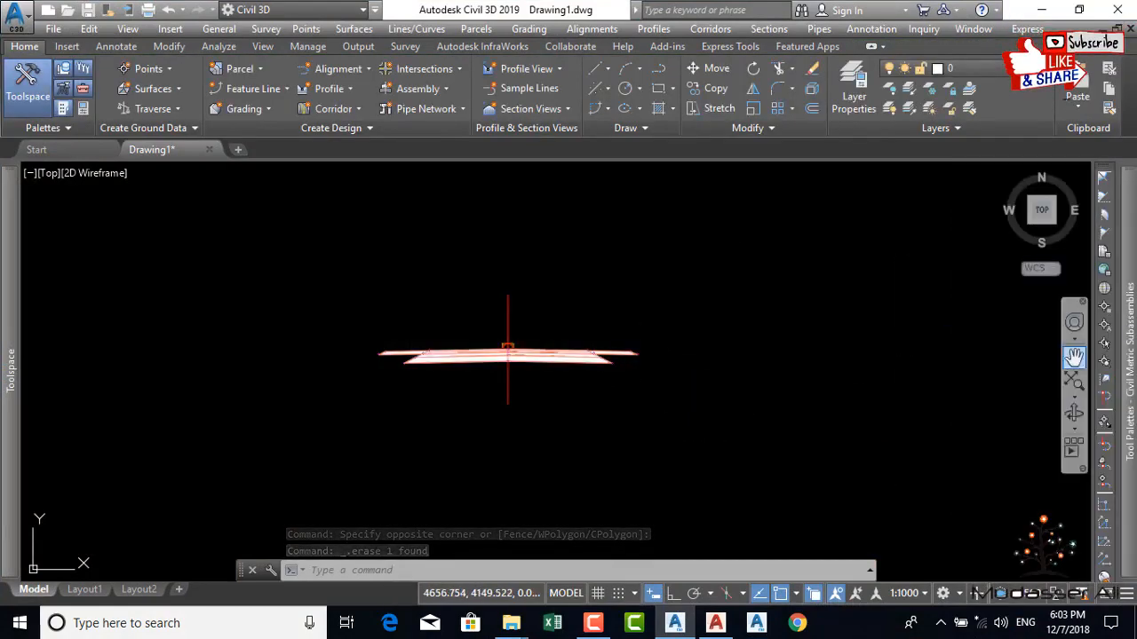
Step: Import the updated Imran_Daylight.pkt into the custom tool palette that holds IMRAN_LEAN and IMRAN_SHOULDER
{"action": "mouse_move", "coordinate": [1060, 284]}
{"action": "right_click", "coordinate": [967, 254]}
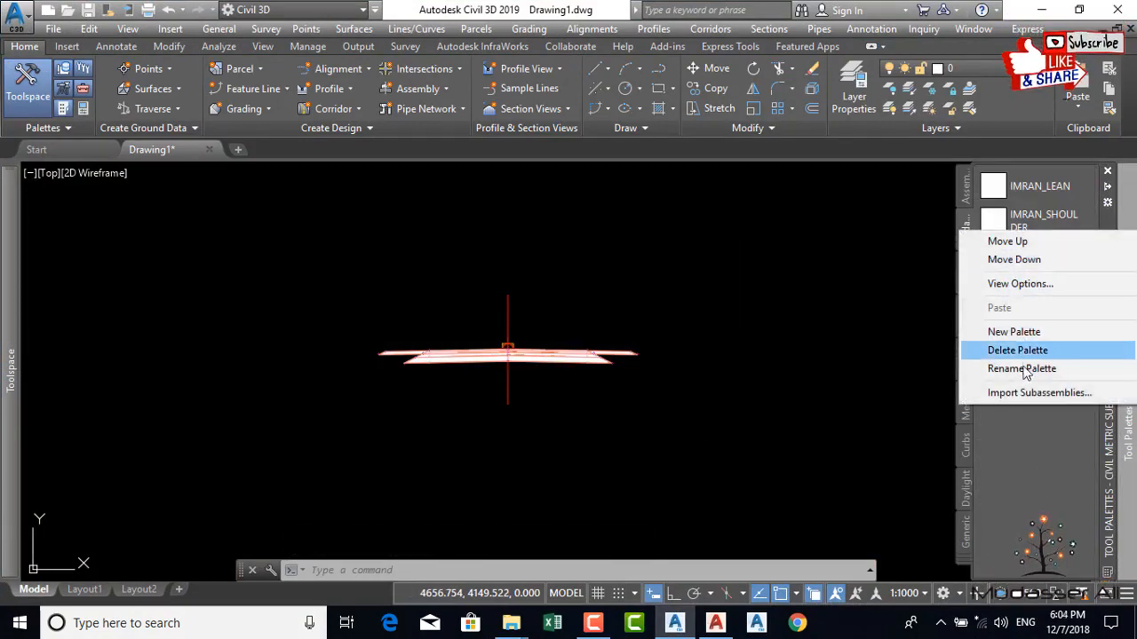
{"action": "left_click", "coordinate": [1041, 394]}
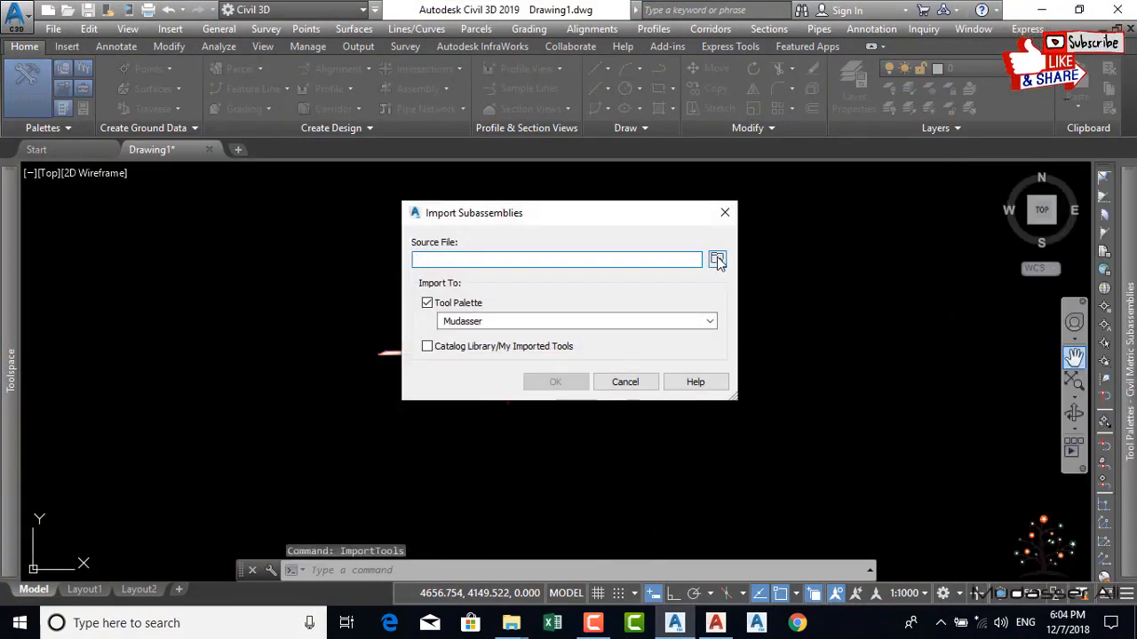
{"action": "left_click", "coordinate": [716, 258]}
{"action": "left_click", "coordinate": [536, 210]}
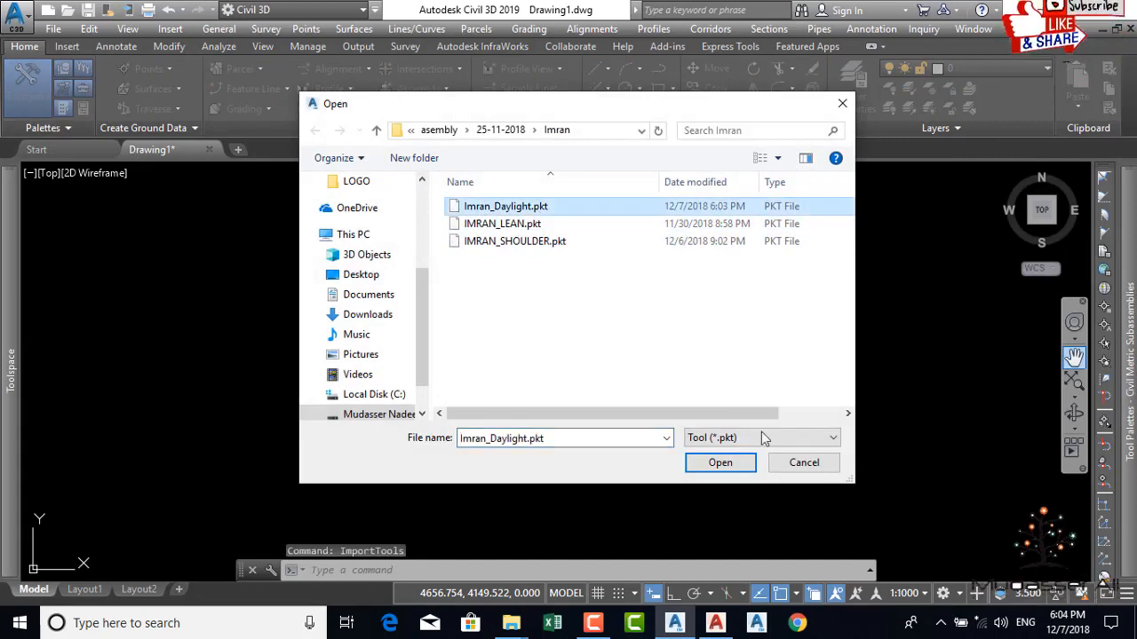
{"action": "left_click", "coordinate": [719, 462]}
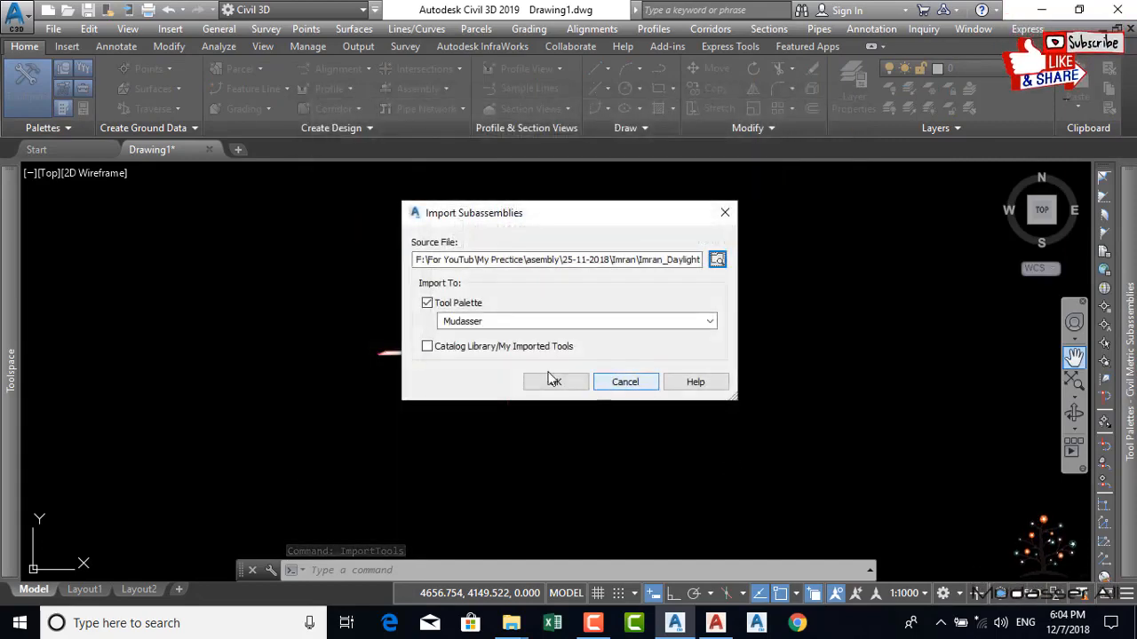
{"action": "left_click", "coordinate": [552, 381]}
{"action": "left_click", "coordinate": [696, 347]}
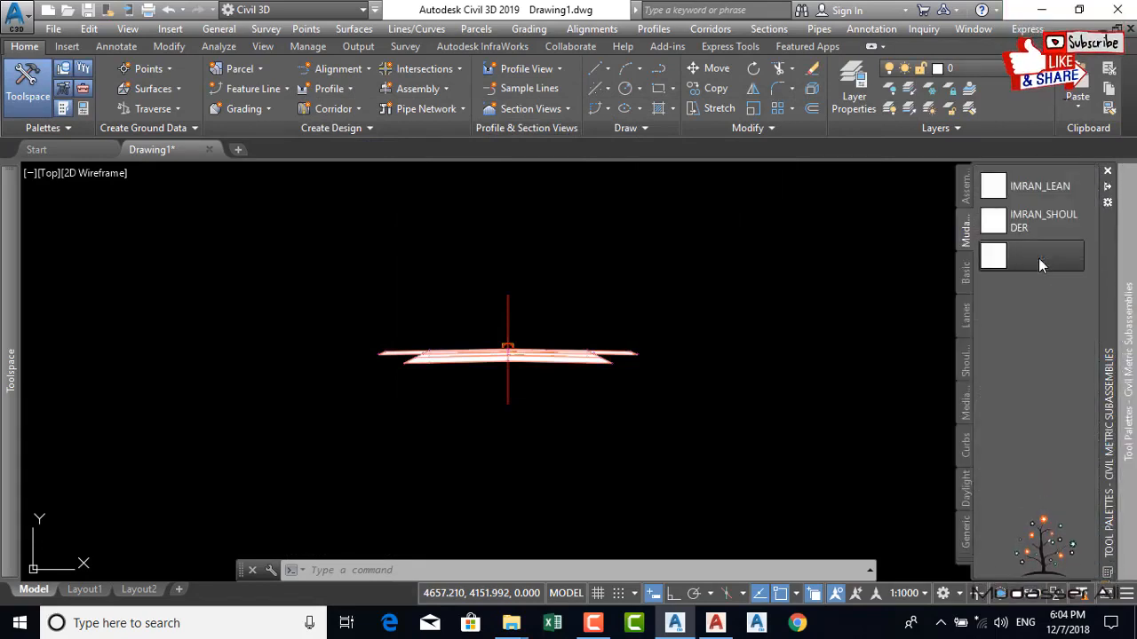
Step: Attach the reimported Imran_Daylight subassembly to the outermost marker point of the assembly's right shoulder
{"action": "left_click", "coordinate": [1038, 258]}
{"action": "right_click", "coordinate": [1038, 257]}
{"action": "key", "text": "Escape"}
{"action": "key", "text": "Escape"}
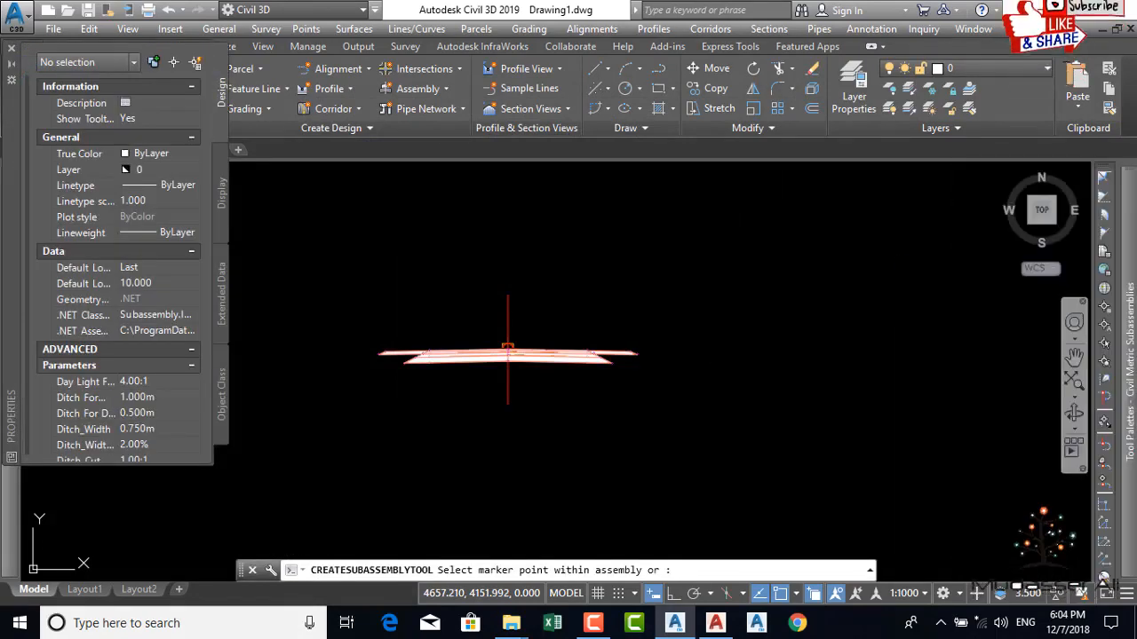
{"action": "mouse_move", "coordinate": [1046, 264]}
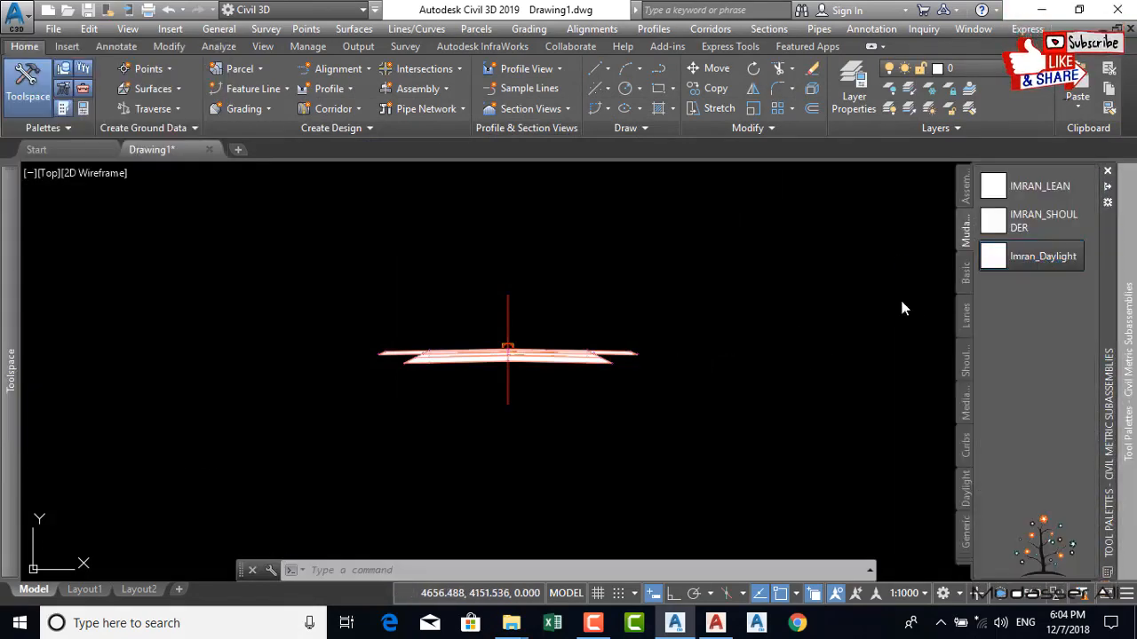
{"action": "scroll", "coordinate": [684, 351], "scroll_direction": "up", "scroll_amount": 6}
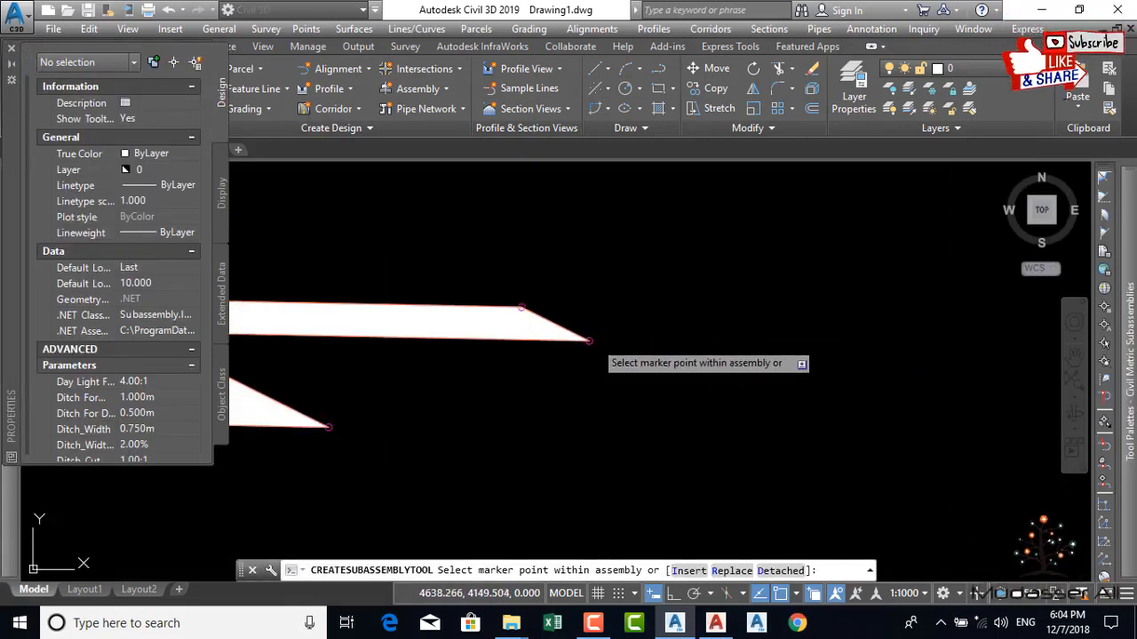
{"action": "scroll", "coordinate": [683, 346], "scroll_direction": "down", "scroll_amount": 5}
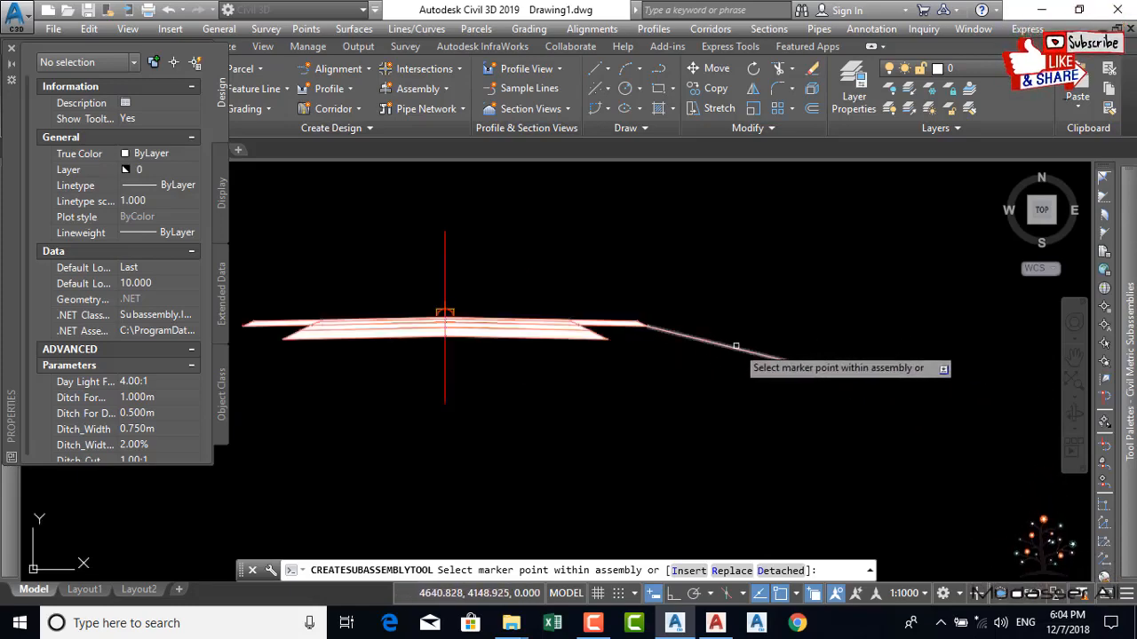
{"action": "key", "text": "Escape"}
Step: Delete the lean and shoulder subassemblies on the left side of the assembly
{"action": "scroll", "coordinate": [846, 303], "scroll_direction": "down", "scroll_amount": 4}
{"action": "left_click", "coordinate": [857, 304]}
{"action": "left_click", "coordinate": [801, 337]}
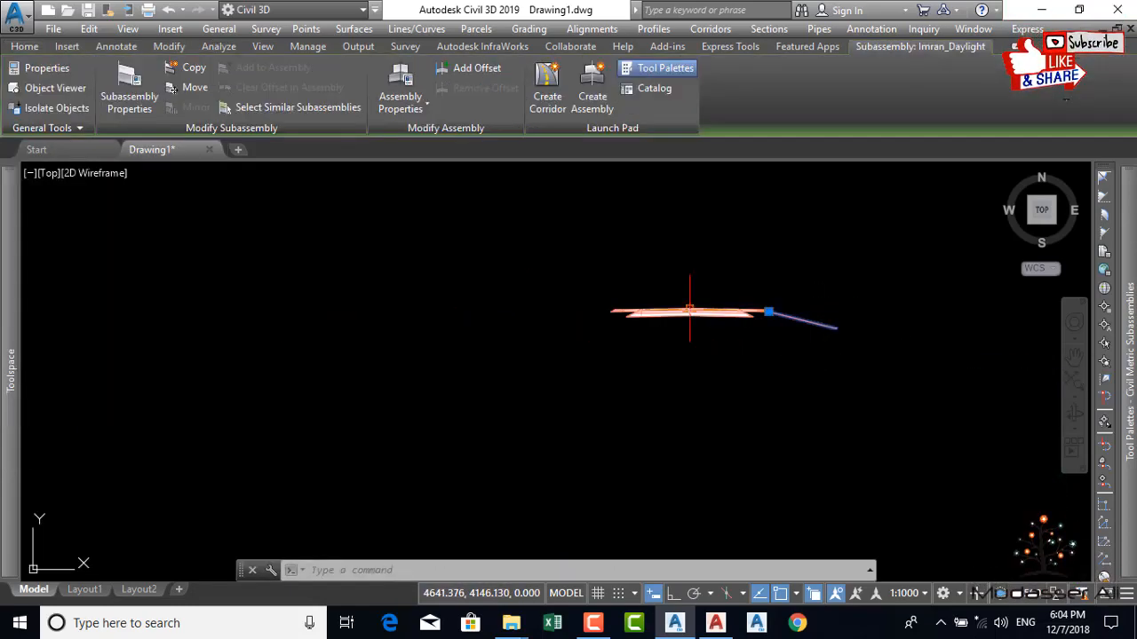
{"action": "right_click", "coordinate": [811, 357]}
{"action": "left_click", "coordinate": [768, 353]}
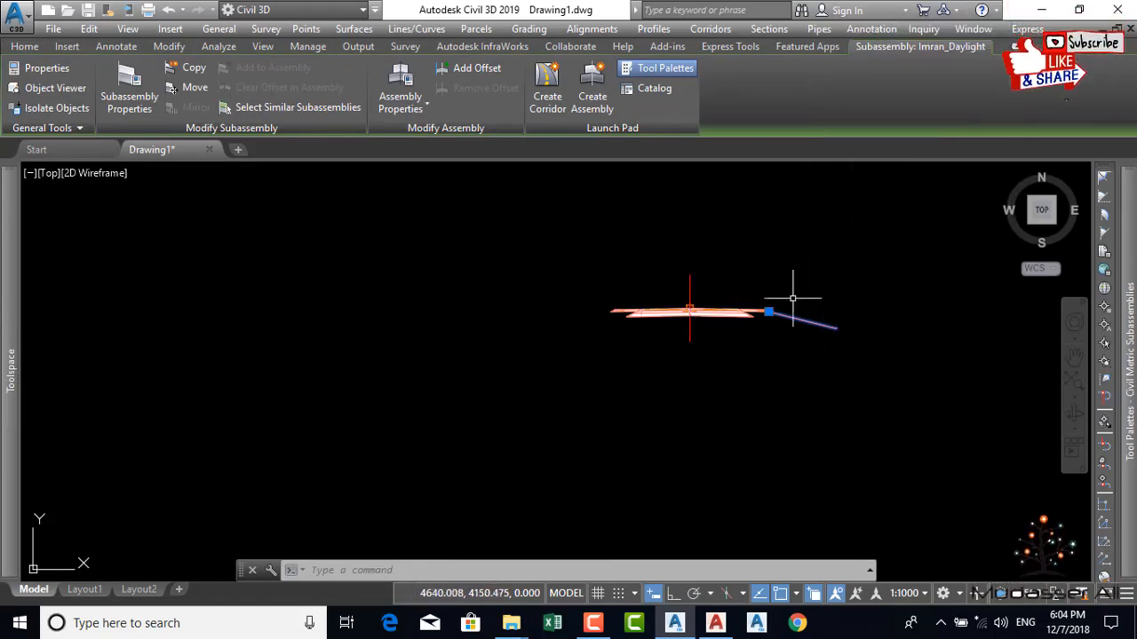
{"action": "key", "text": "Escape"}
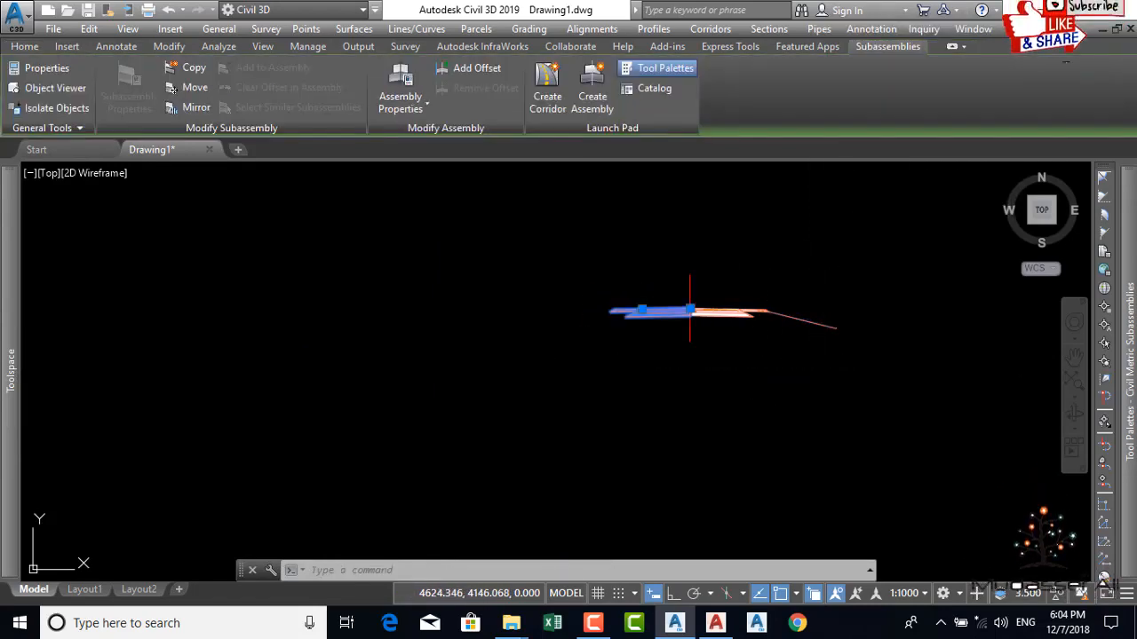
{"action": "key", "text": "Delete"}
Step: Mirror the right-side lean, shoulder and daylight subassemblies to the left, using the assembly's baseline marker point
{"action": "left_click", "coordinate": [832, 272]}
{"action": "left_click", "coordinate": [727, 364]}
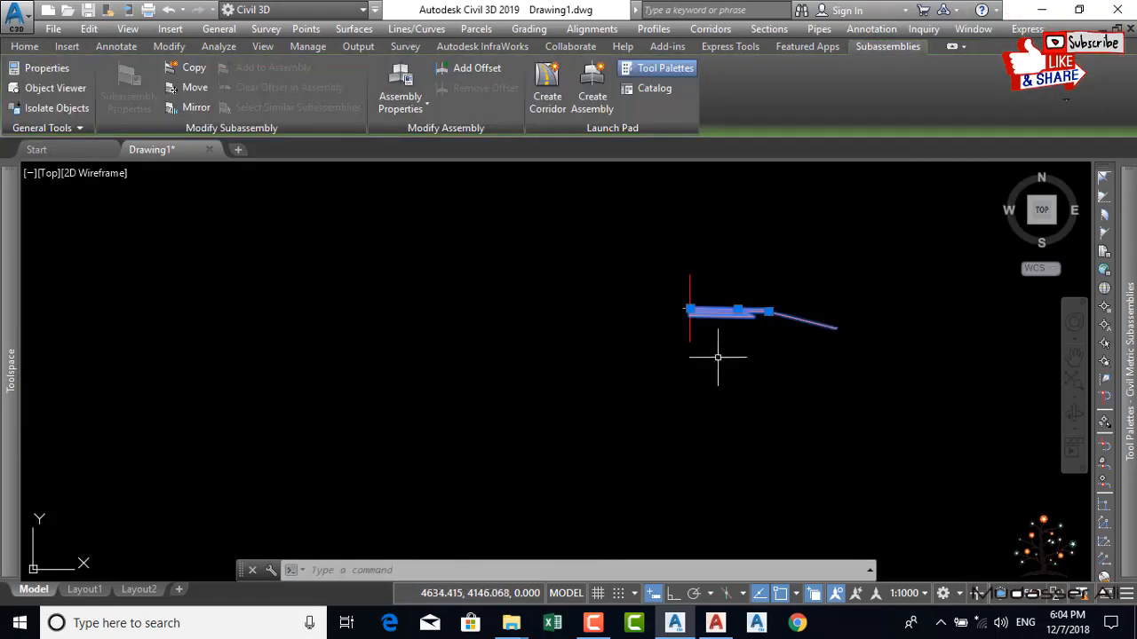
{"action": "right_click", "coordinate": [591, 268]}
{"action": "left_click", "coordinate": [636, 479]}
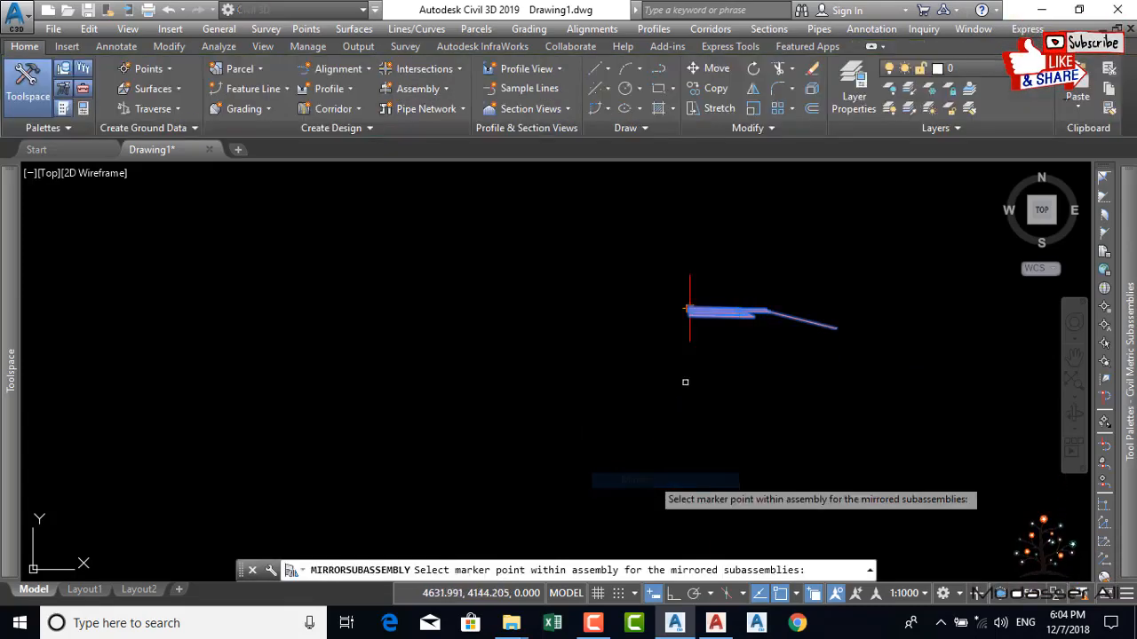
{"action": "scroll", "coordinate": [681, 294], "scroll_direction": "up", "scroll_amount": 5}
{"action": "left_click", "coordinate": [679, 292]}
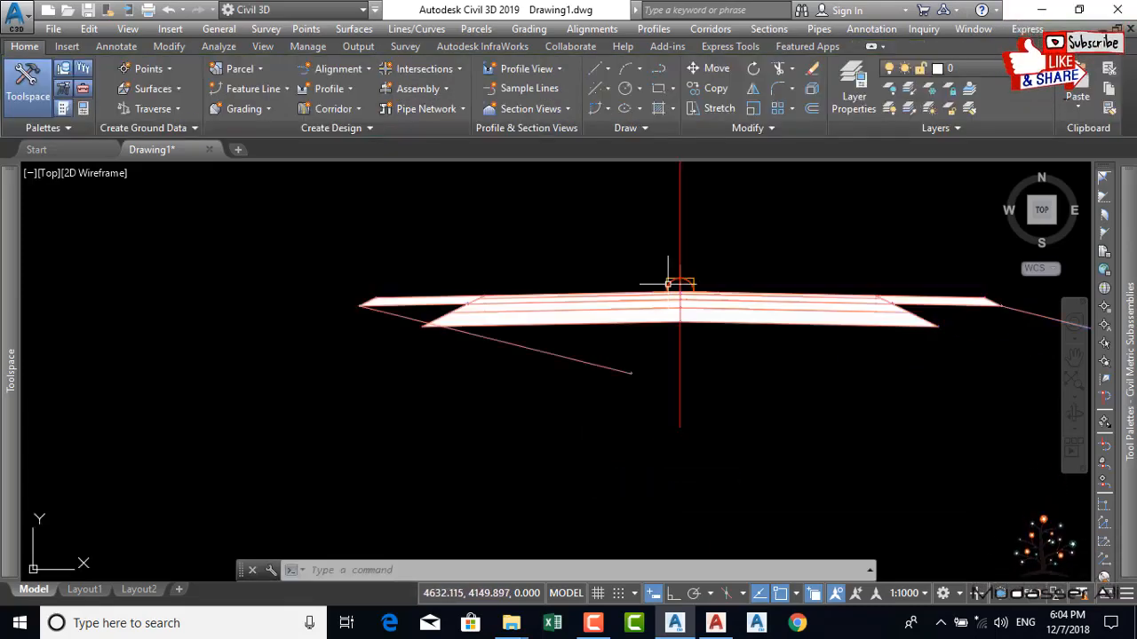
Step: Examine the input parameters of the mirrored left daylight in its subassembly properties, and leave without changing them
{"action": "left_click", "coordinate": [580, 354]}
{"action": "right_click", "coordinate": [627, 355]}
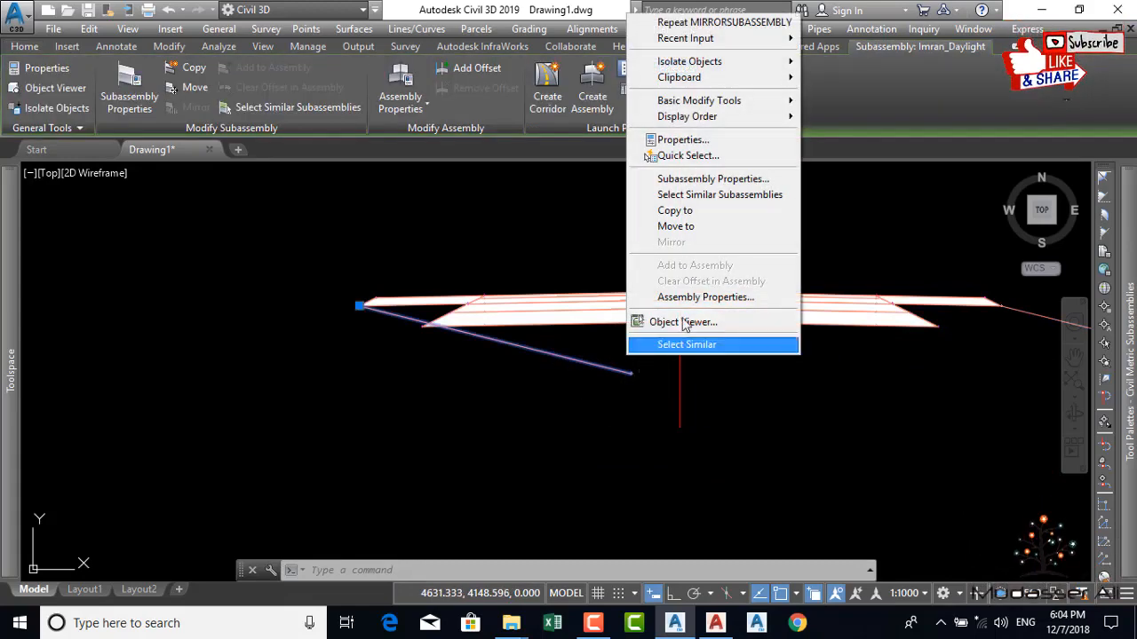
{"action": "left_click", "coordinate": [713, 179]}
{"action": "left_click", "coordinate": [144, 150]}
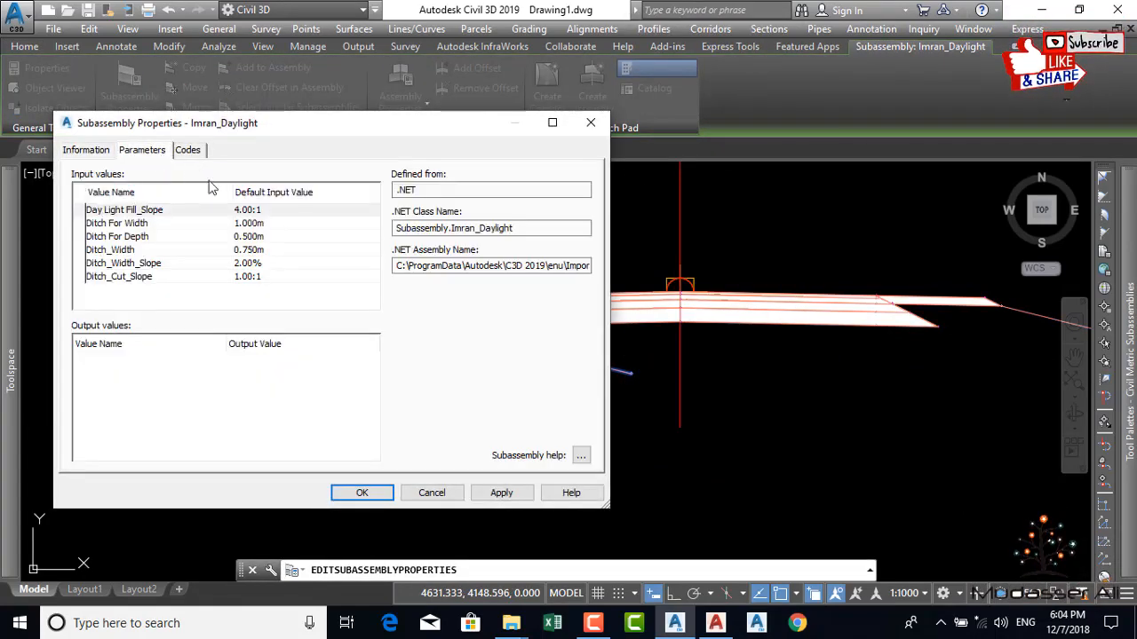
{"action": "left_click", "coordinate": [288, 212]}
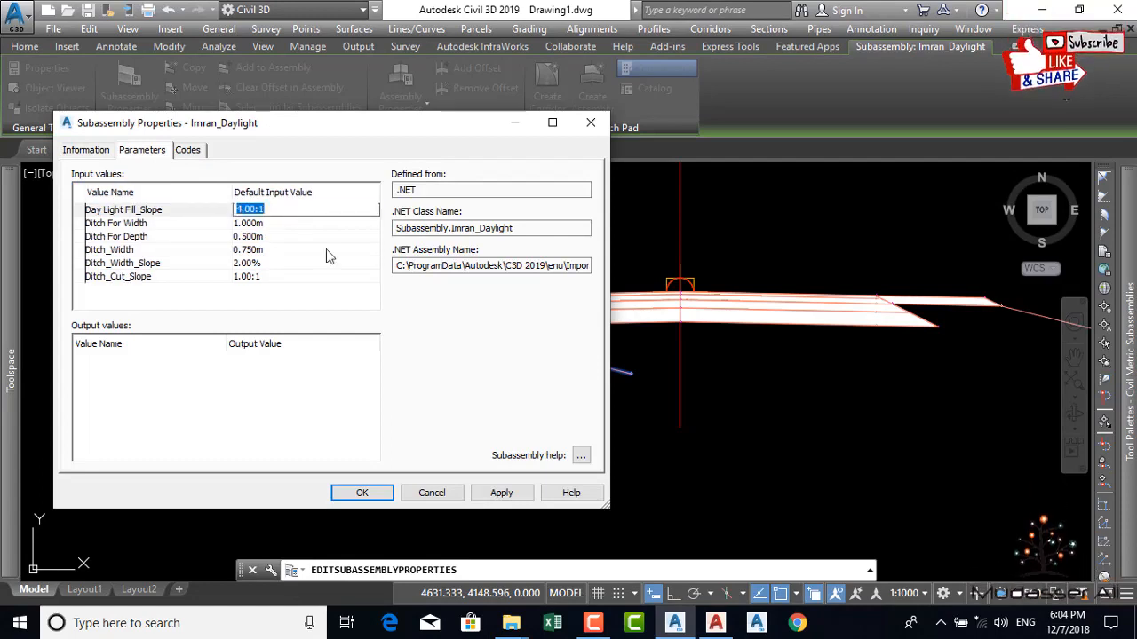
{"action": "left_click", "coordinate": [267, 300]}
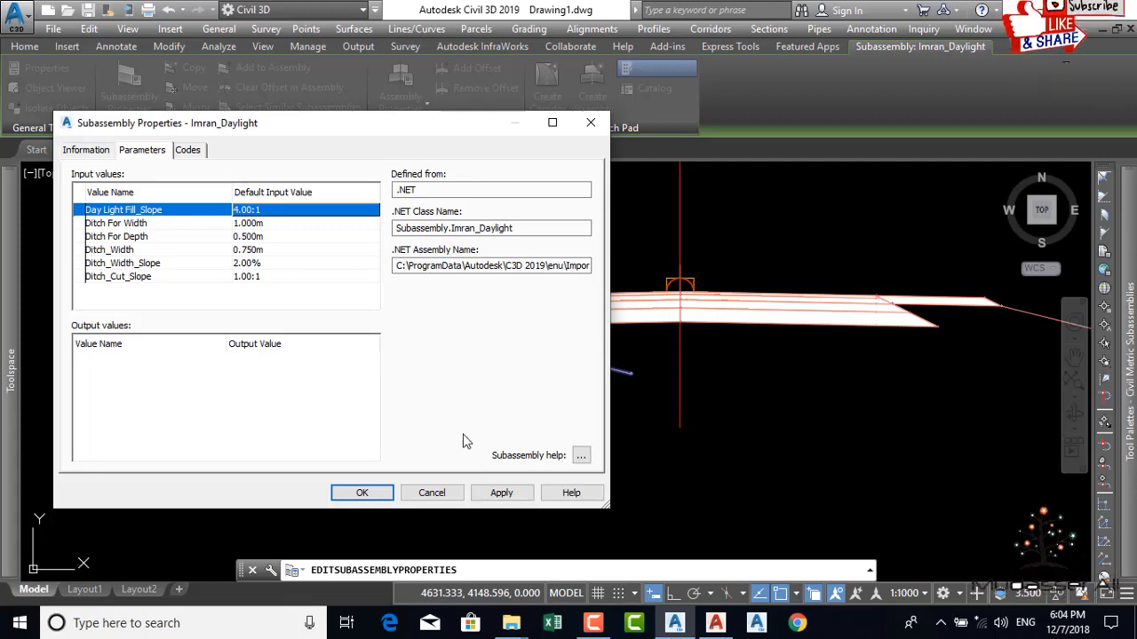
{"action": "left_click", "coordinate": [432, 494]}
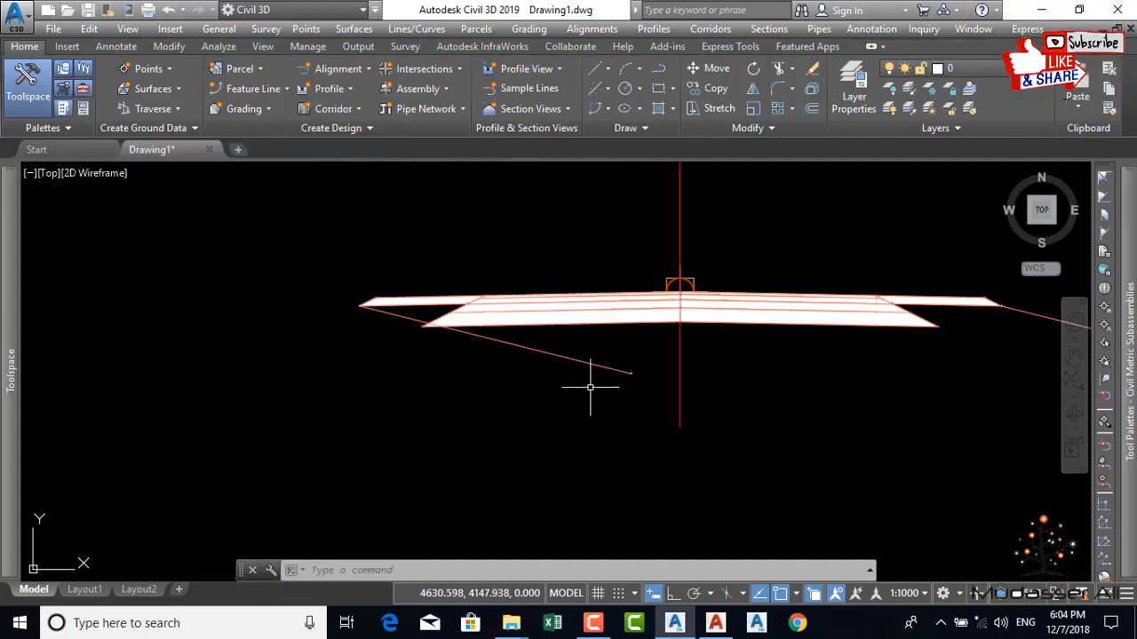
Step: Delete all mirrored left-side subassemblies and the right-side daylight, keeping only the right lean and shoulder
{"action": "key", "text": "Delete"}
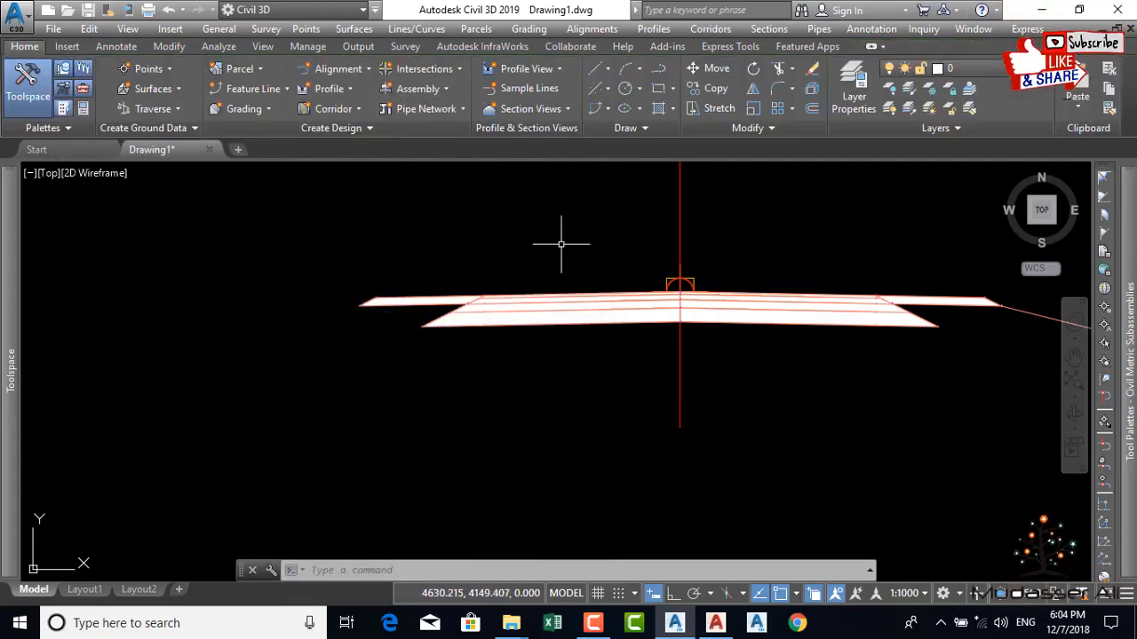
{"action": "left_click", "coordinate": [560, 245]}
{"action": "left_click", "coordinate": [464, 376]}
{"action": "key", "text": "Delete"}
{"action": "scroll", "coordinate": [513, 381], "scroll_direction": "down", "scroll_amount": 2}
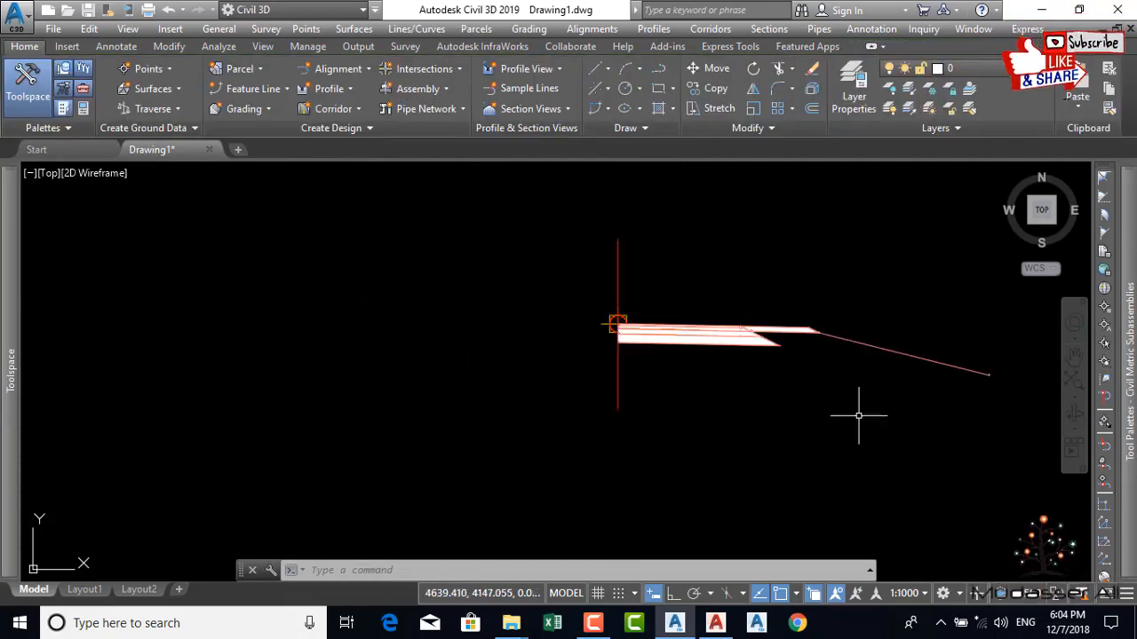
{"action": "left_click", "coordinate": [941, 363]}
{"action": "key", "text": "Delete"}
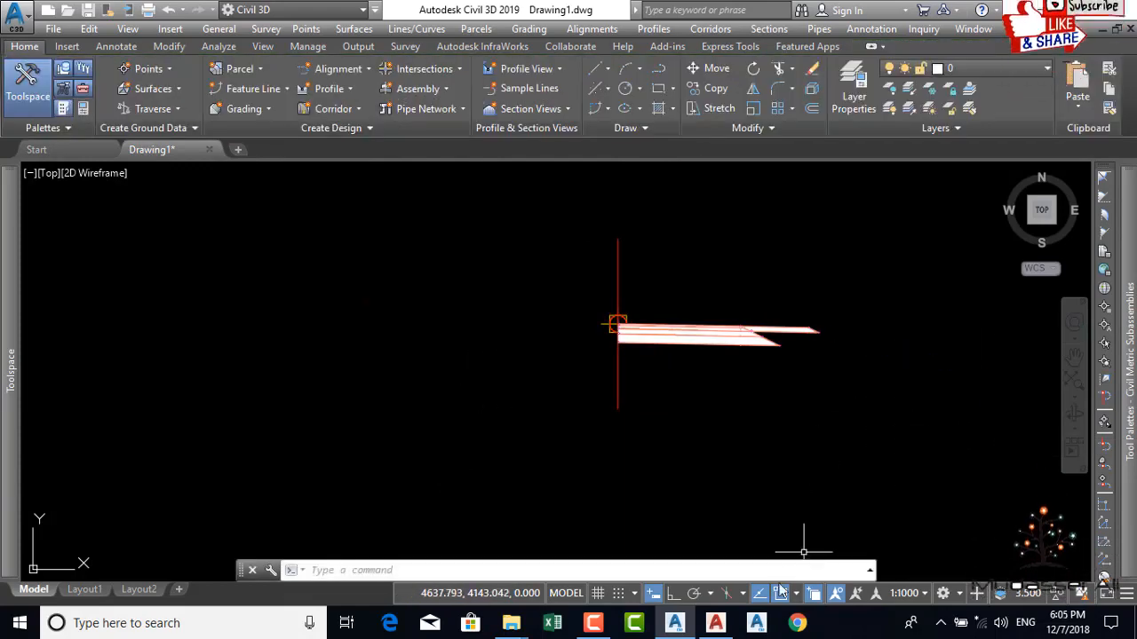
Step: Switch to Subassembly Composer and open Imran_Daylight.pkt from the Imran folder
{"action": "left_click", "coordinate": [636, 625]}
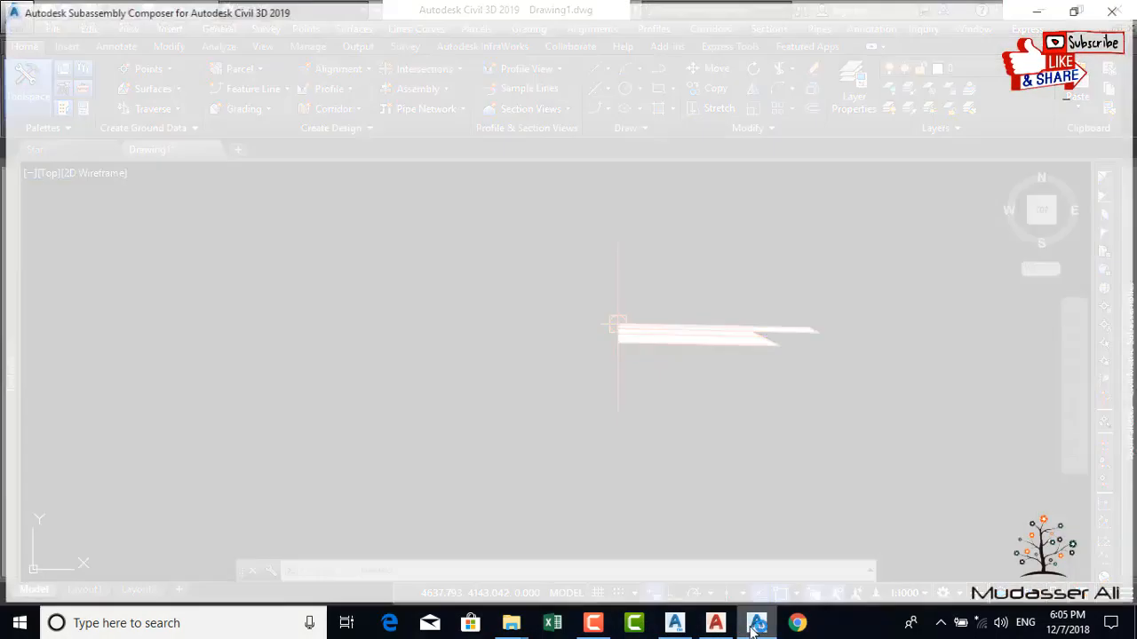
{"action": "left_click", "coordinate": [608, 627]}
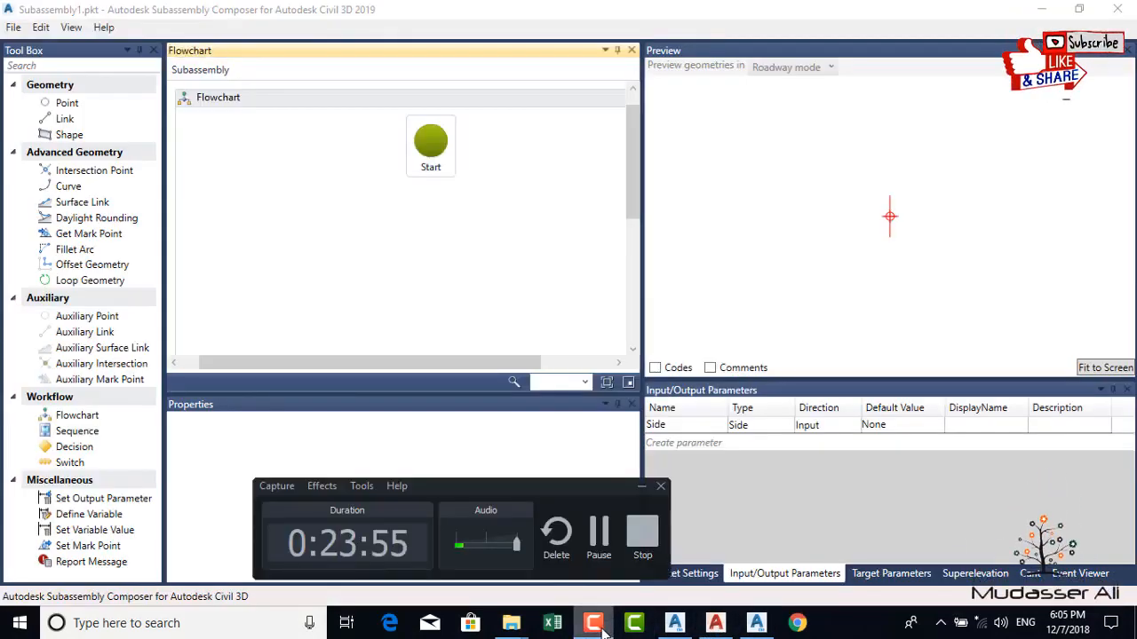
{"action": "left_click", "coordinate": [600, 625]}
{"action": "left_click", "coordinate": [14, 28]}
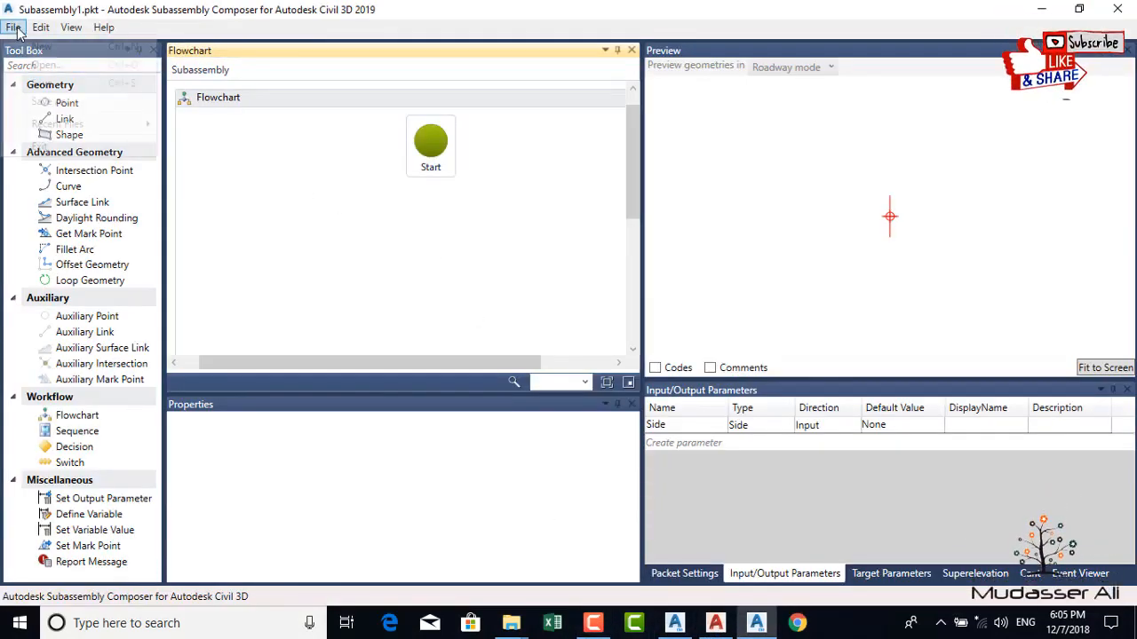
{"action": "left_click", "coordinate": [49, 65]}
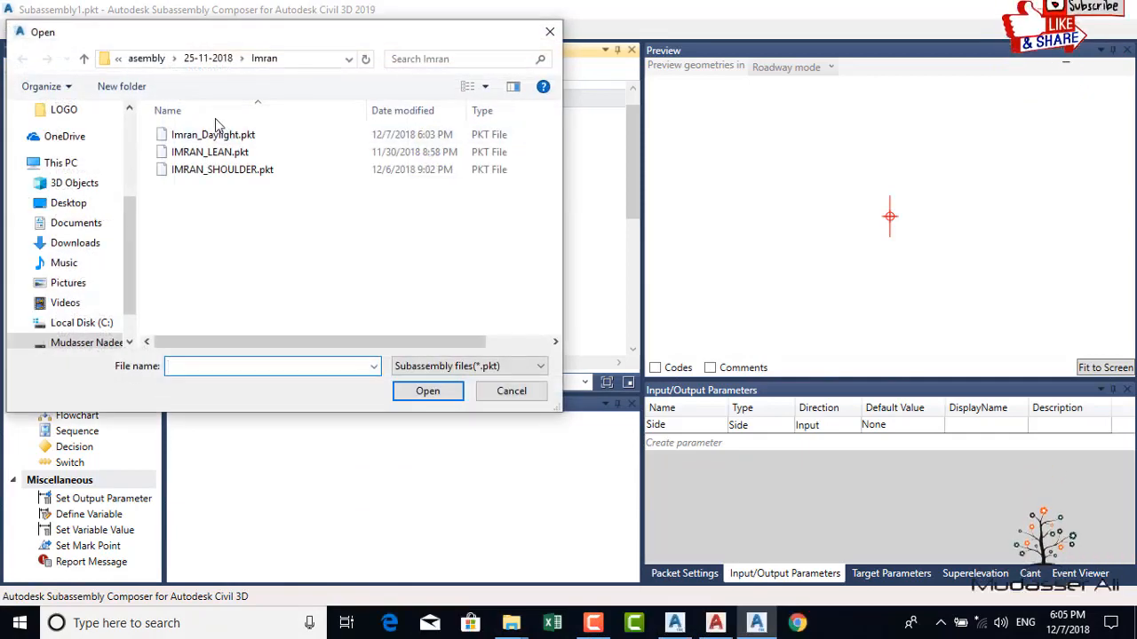
{"action": "left_click", "coordinate": [226, 135]}
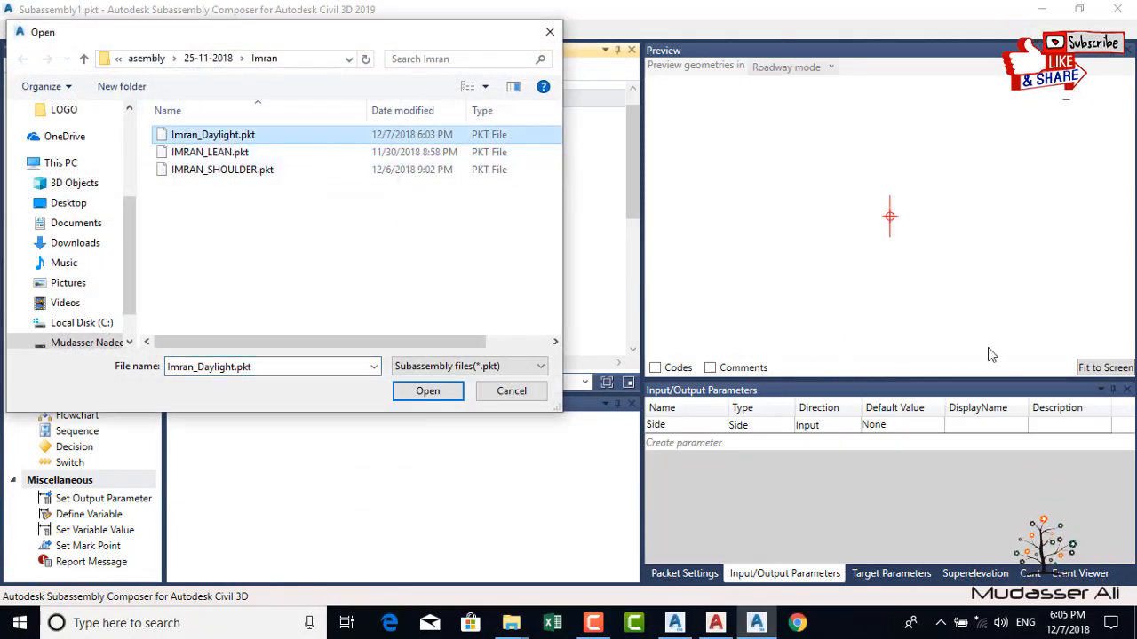
{"action": "left_click", "coordinate": [429, 391]}
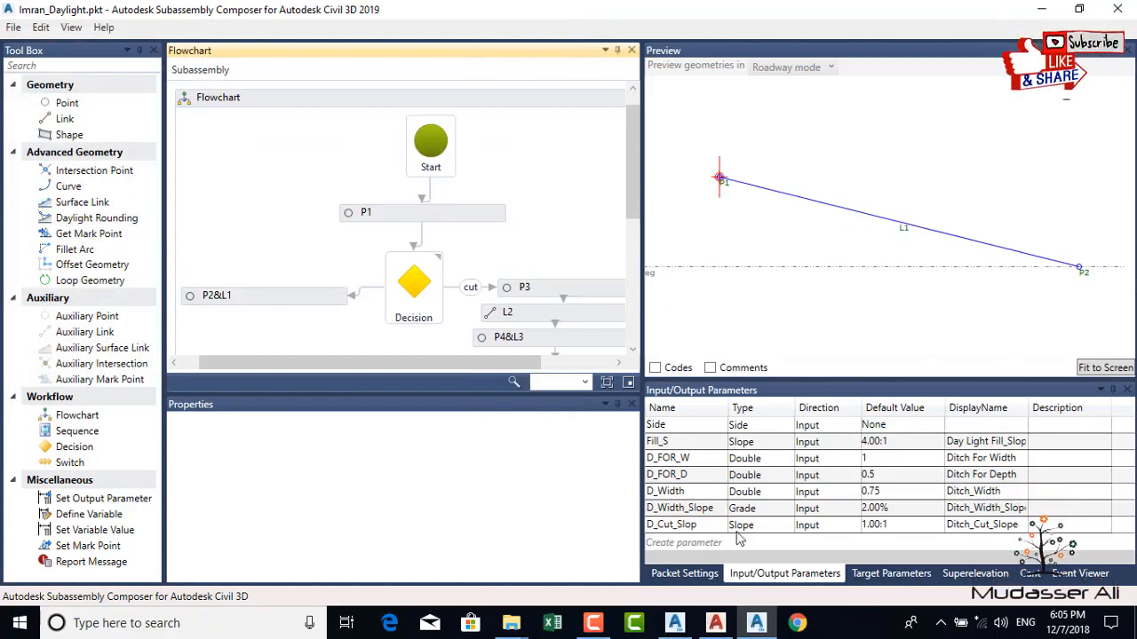
Step: Rename the subassembly to Imran_Daylight_R in the packet settings and copy the new name
{"action": "left_click", "coordinate": [686, 573]}
{"action": "left_click", "coordinate": [1019, 468]}
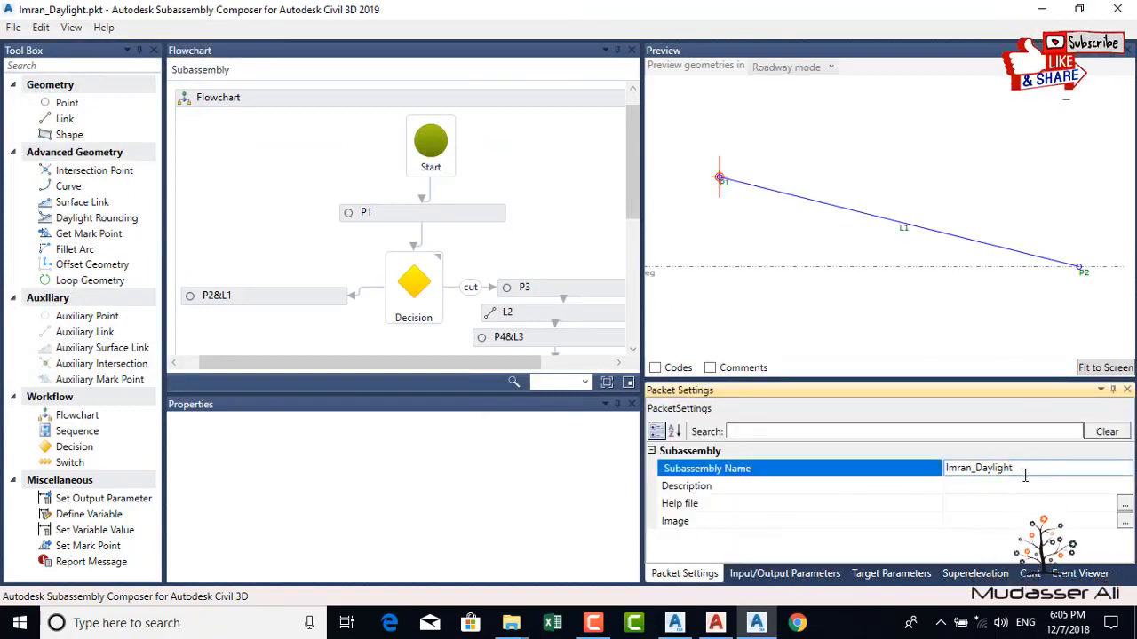
{"action": "type", "text": "_"}
{"action": "key", "text": "Return"}
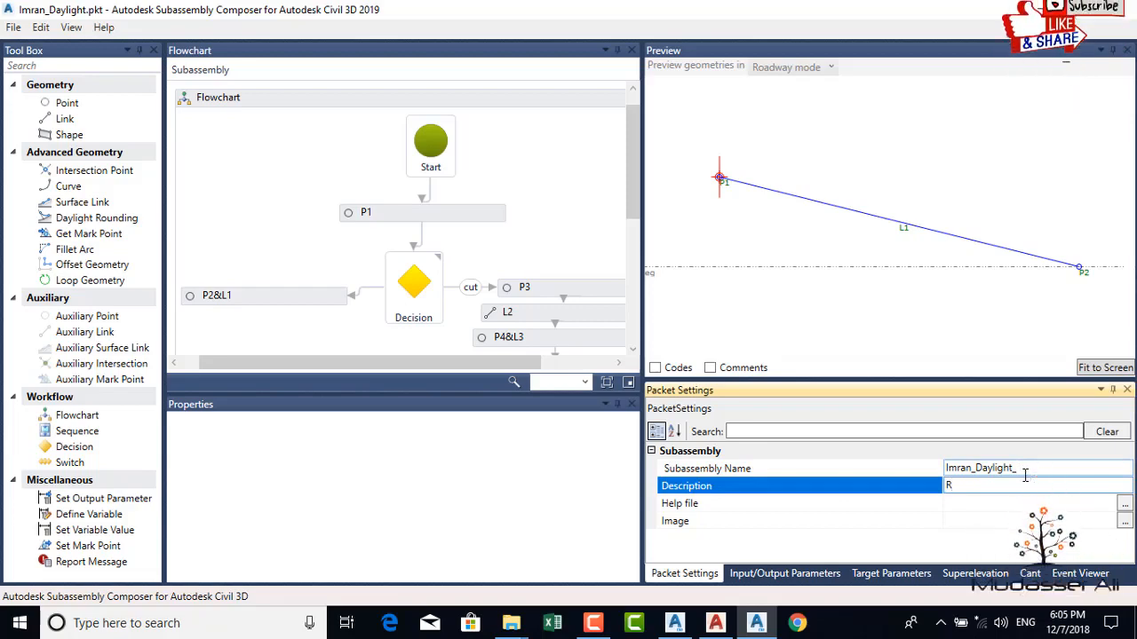
{"action": "left_click", "coordinate": [1025, 475]}
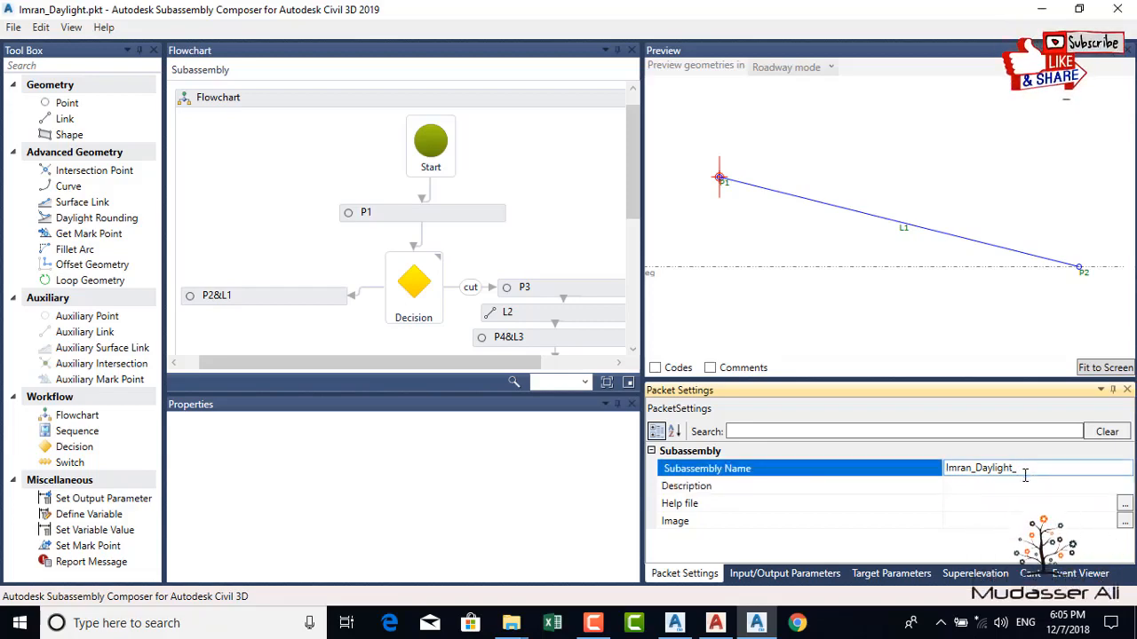
{"action": "type", "text": "R"}
{"action": "left_click_drag", "start_coordinate": [1061, 470], "coordinate": [937, 482]}
{"action": "key", "text": "ctrl+c"}
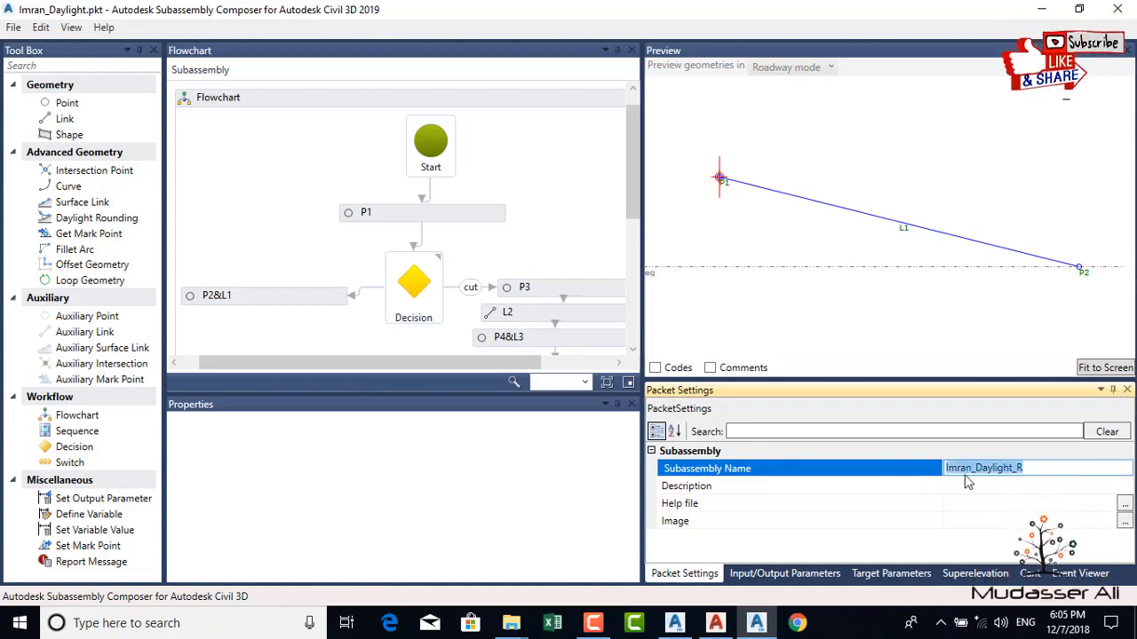
{"action": "left_click", "coordinate": [1028, 468]}
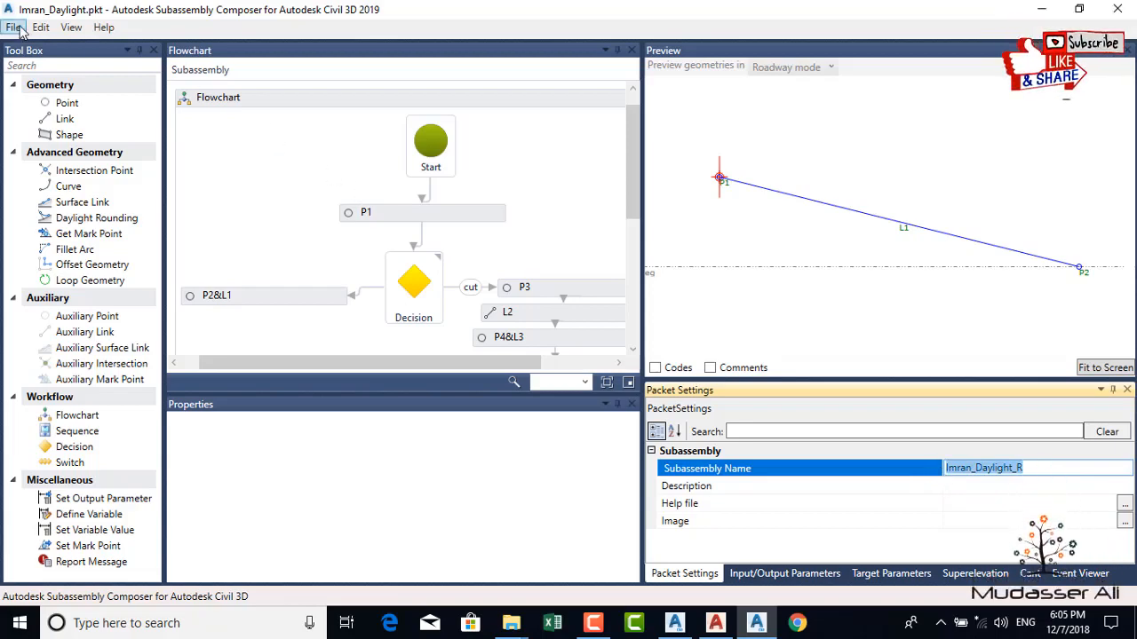
Step: Save the daylight subassembly as a new file named Imran_Daylight_R in the Imran folder
{"action": "left_click", "coordinate": [16, 27]}
{"action": "left_click", "coordinate": [40, 99]}
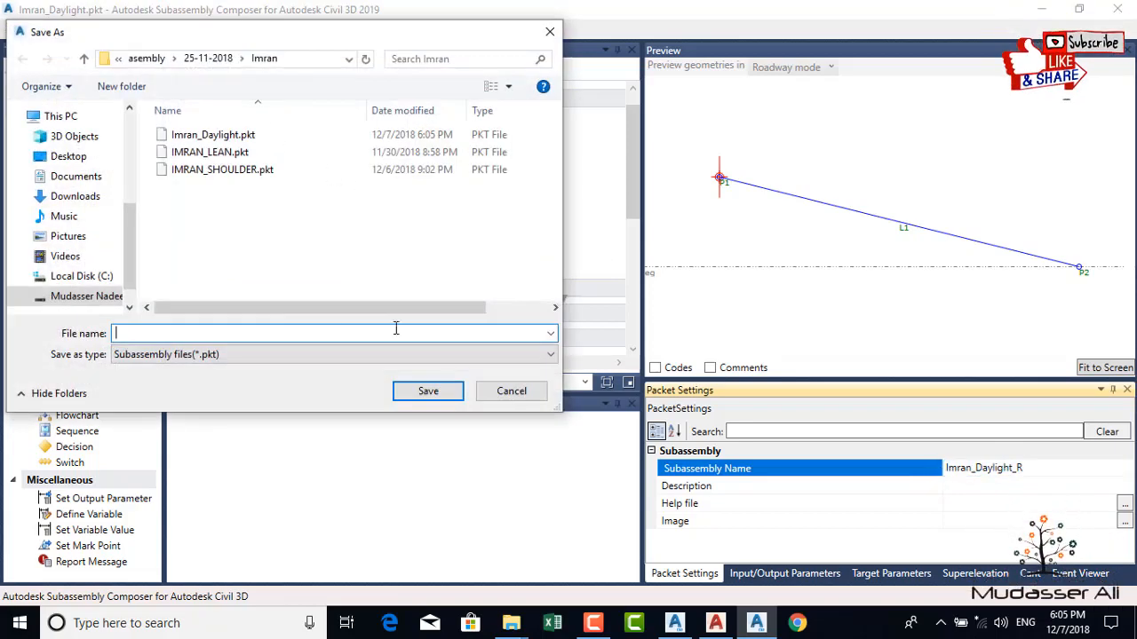
{"action": "left_click", "coordinate": [224, 134]}
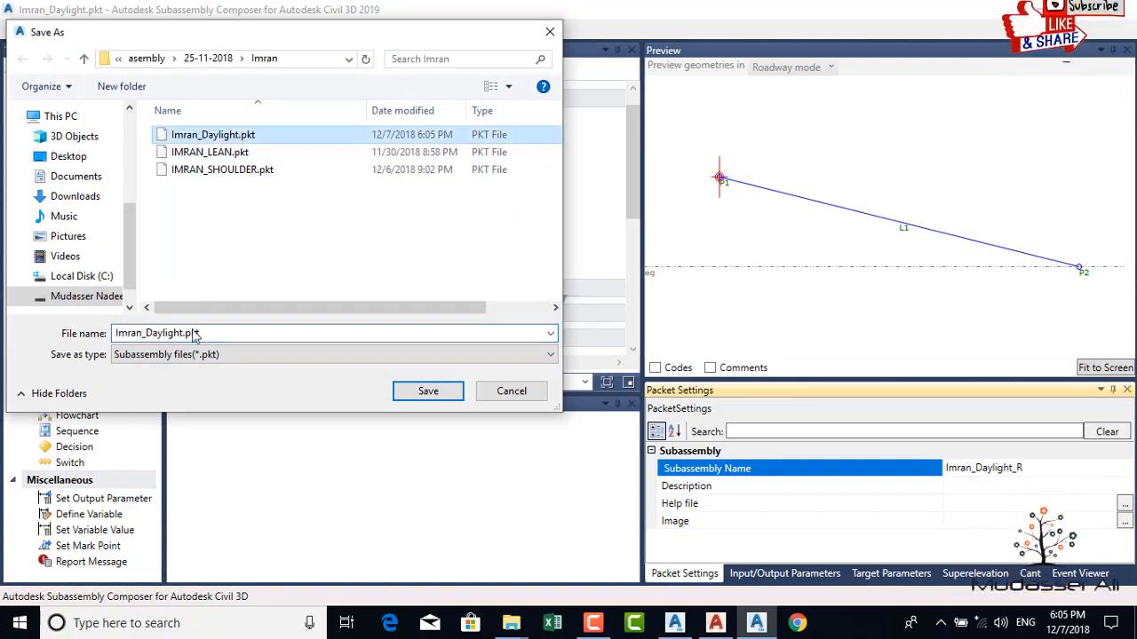
{"action": "key", "text": "Tab"}
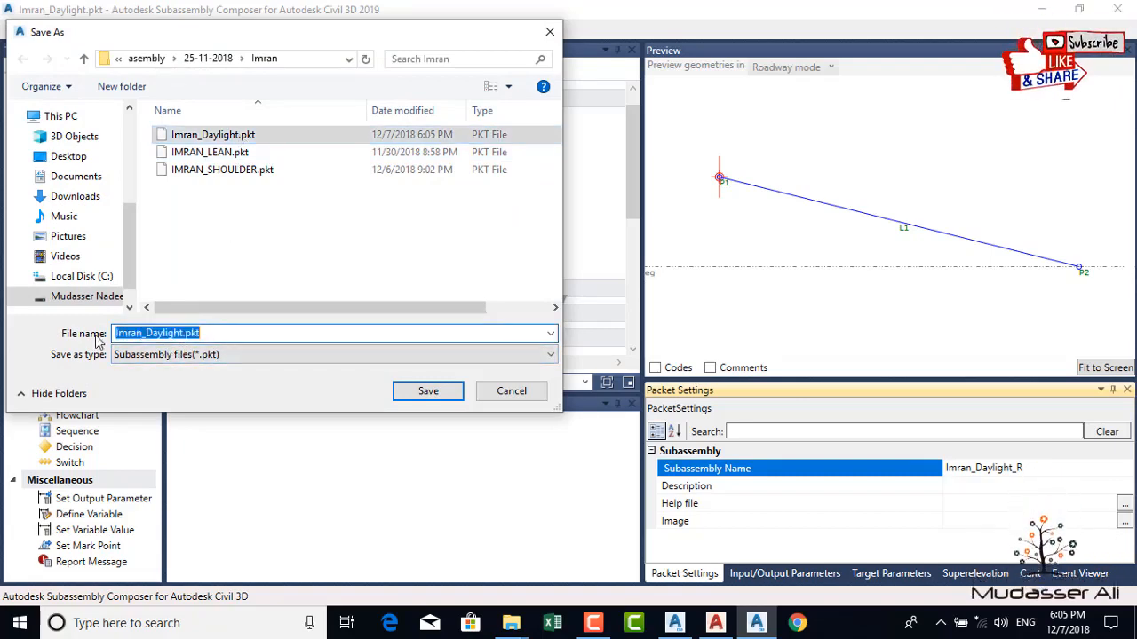
{"action": "key", "text": "ctrl+v"}
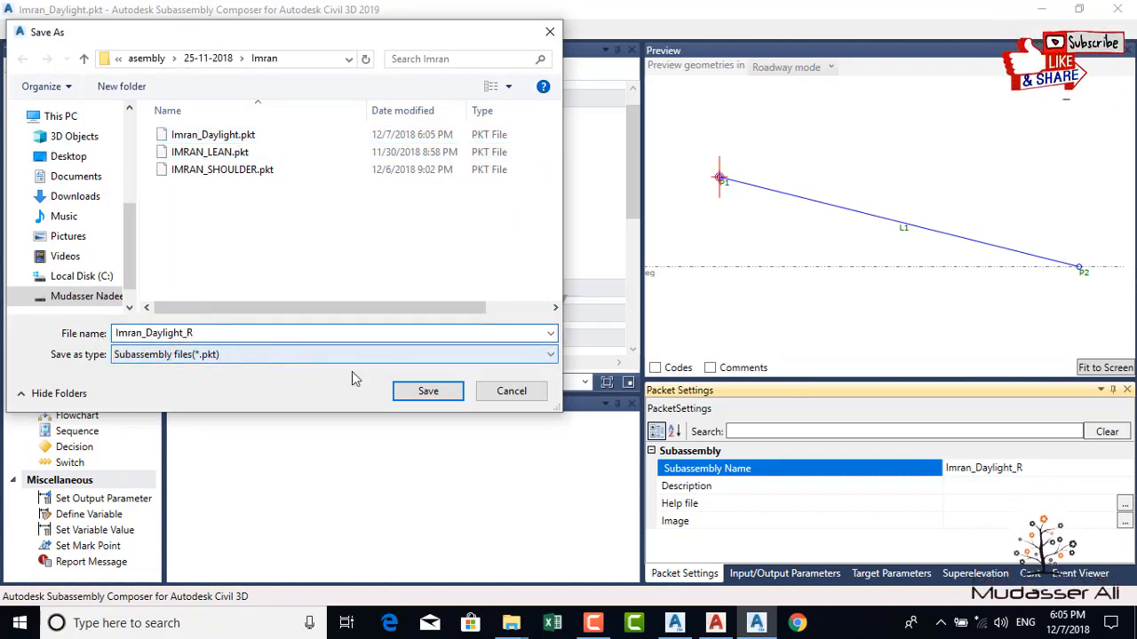
{"action": "left_click", "coordinate": [428, 392]}
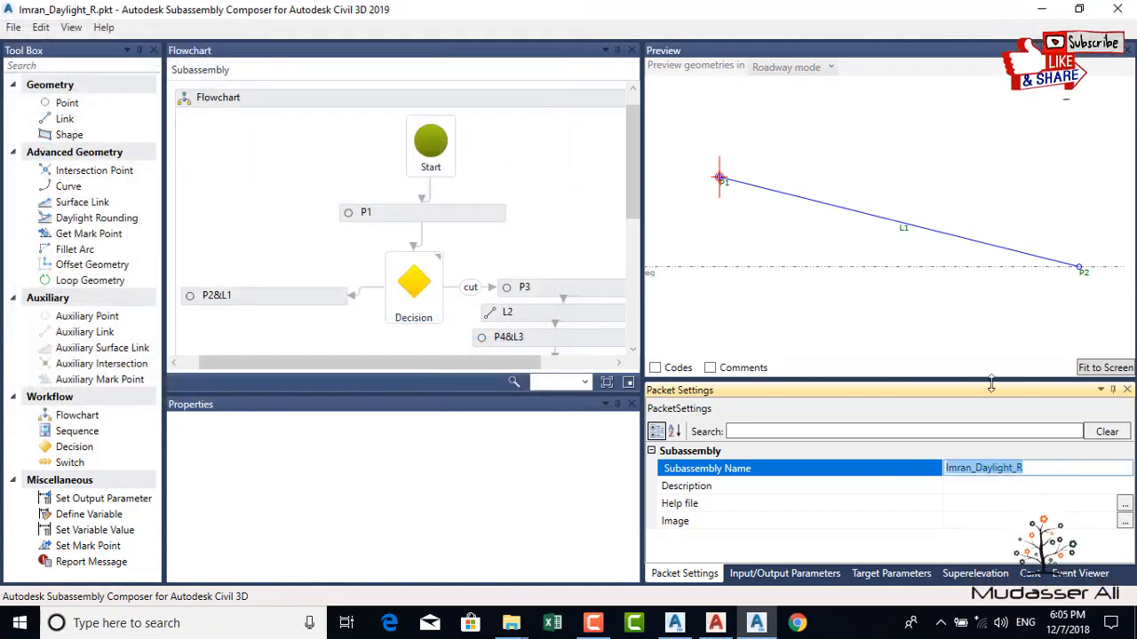
Step: Set the default value of the Side input parameter to Right
{"action": "left_click", "coordinate": [781, 573]}
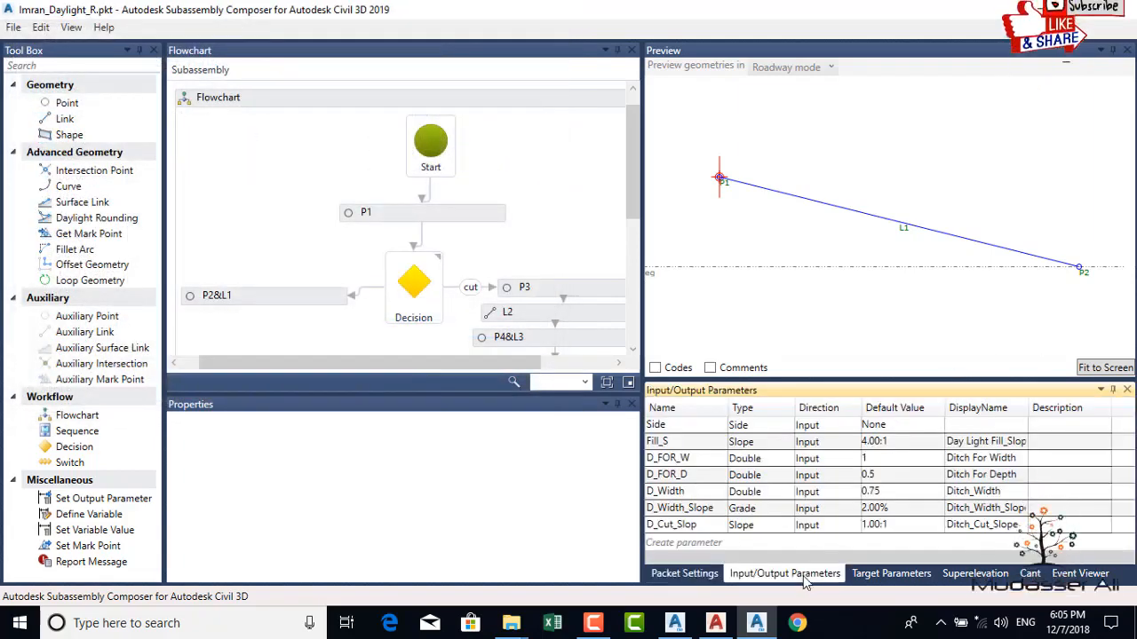
{"action": "left_click", "coordinate": [920, 426]}
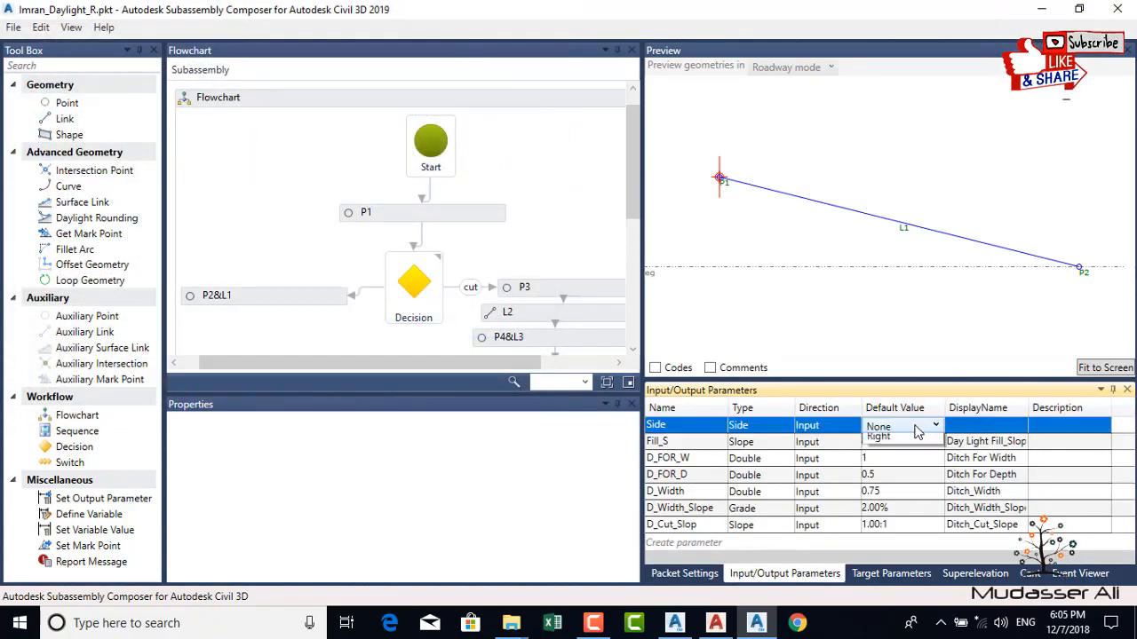
{"action": "left_click", "coordinate": [897, 426]}
{"action": "left_click", "coordinate": [881, 476]}
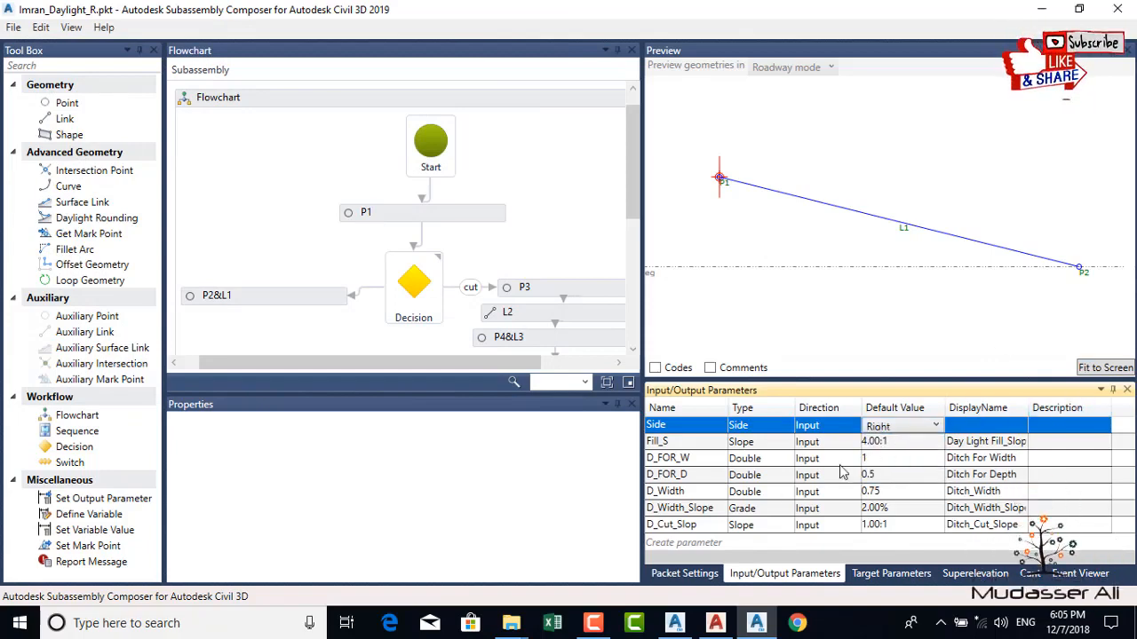
Step: Save the right-side daylight packet over the existing Imran_Daylight_R.pkt in the Imran folder, reusing the copied subassembly name
{"action": "left_click", "coordinate": [686, 574]}
{"action": "double_click", "coordinate": [1060, 463]}
{"action": "key", "text": "ctrl+c"}
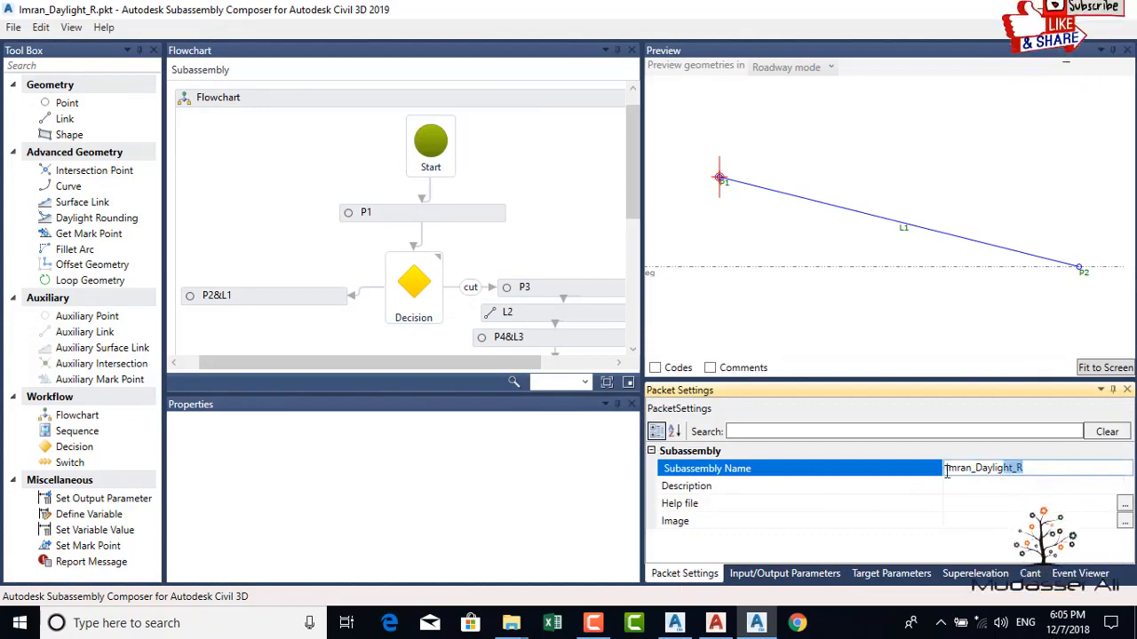
{"action": "left_click", "coordinate": [15, 27]}
{"action": "left_click", "coordinate": [53, 98]}
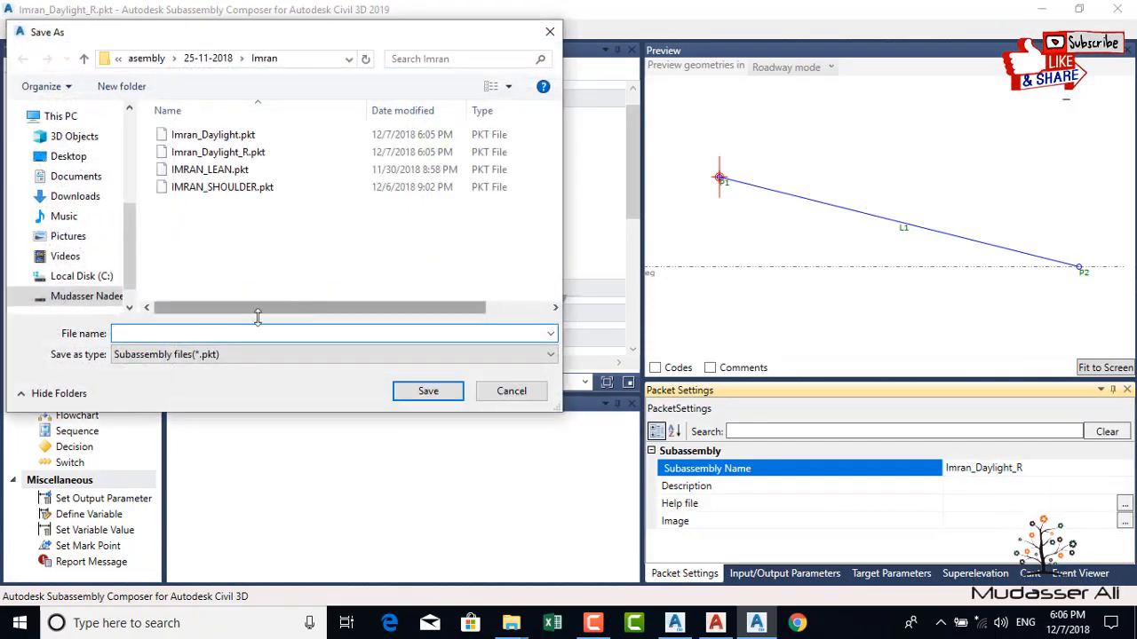
{"action": "left_click", "coordinate": [229, 156]}
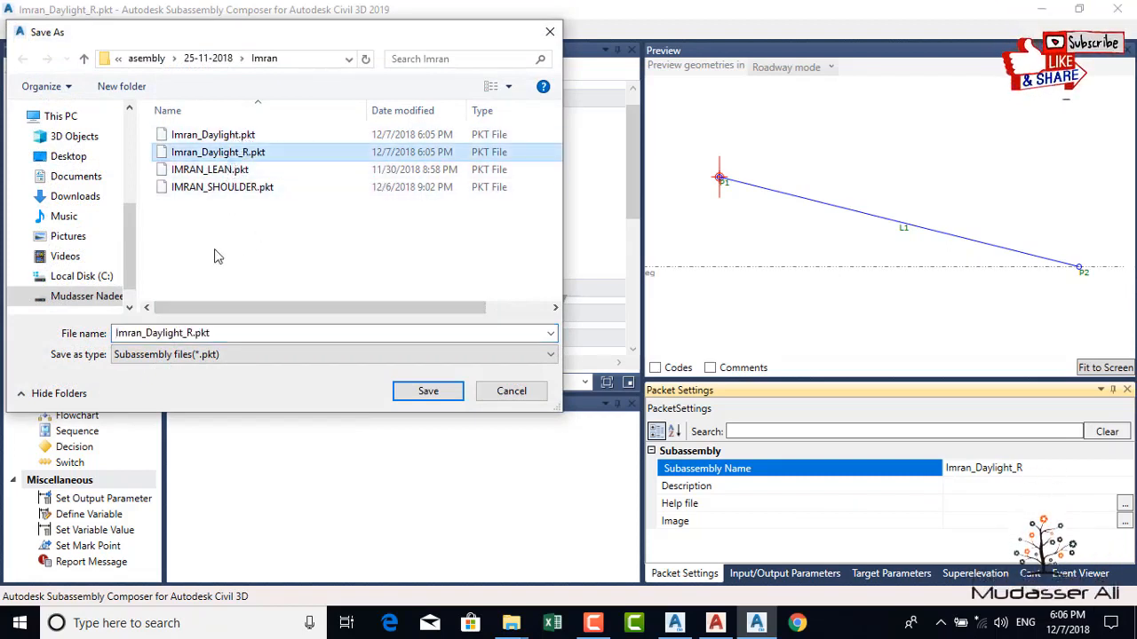
{"action": "double_click", "coordinate": [143, 332]}
{"action": "key", "text": "ctrl+v"}
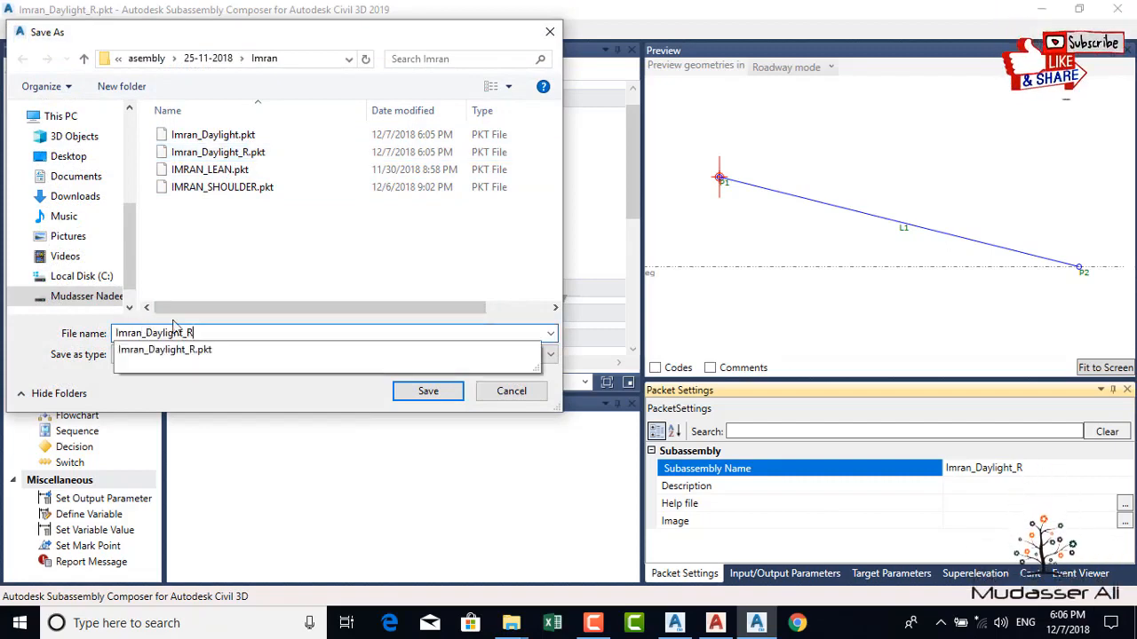
{"action": "left_click", "coordinate": [416, 397]}
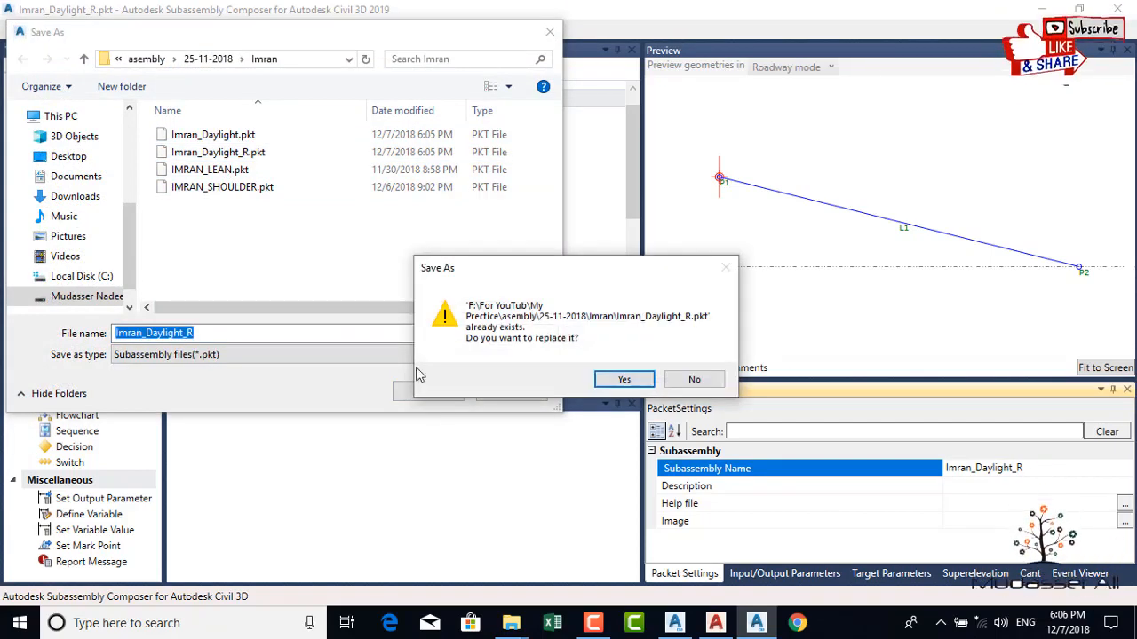
{"action": "left_click", "coordinate": [624, 379]}
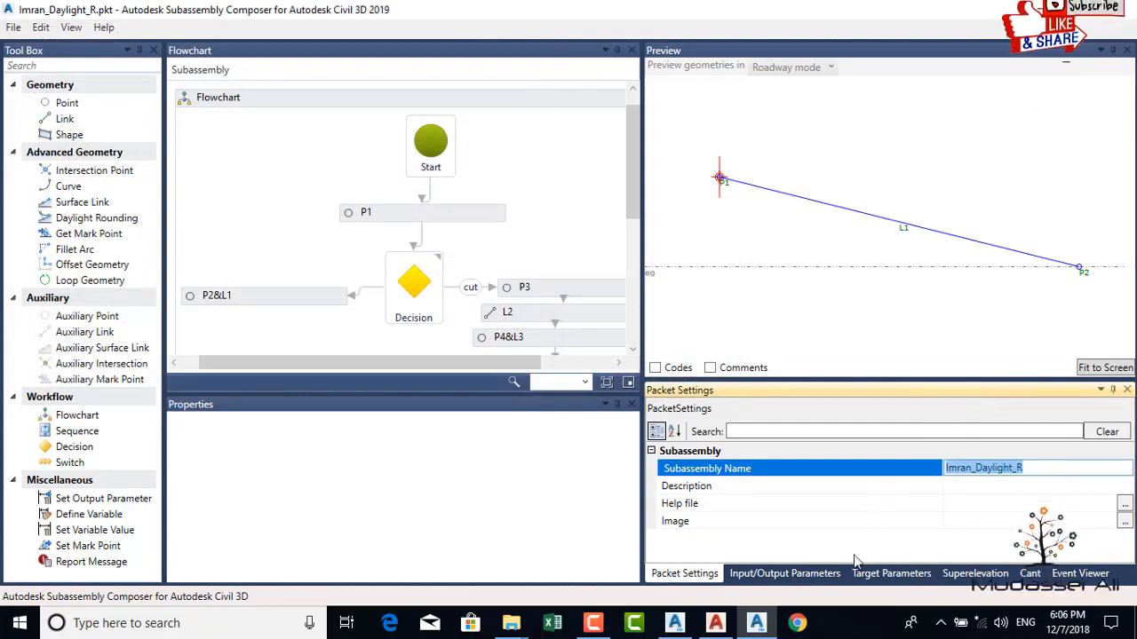
Step: Set the default value of the Side input parameter to Left and fit the preview geometry to the screen
{"action": "left_click", "coordinate": [808, 576]}
{"action": "left_click", "coordinate": [935, 428]}
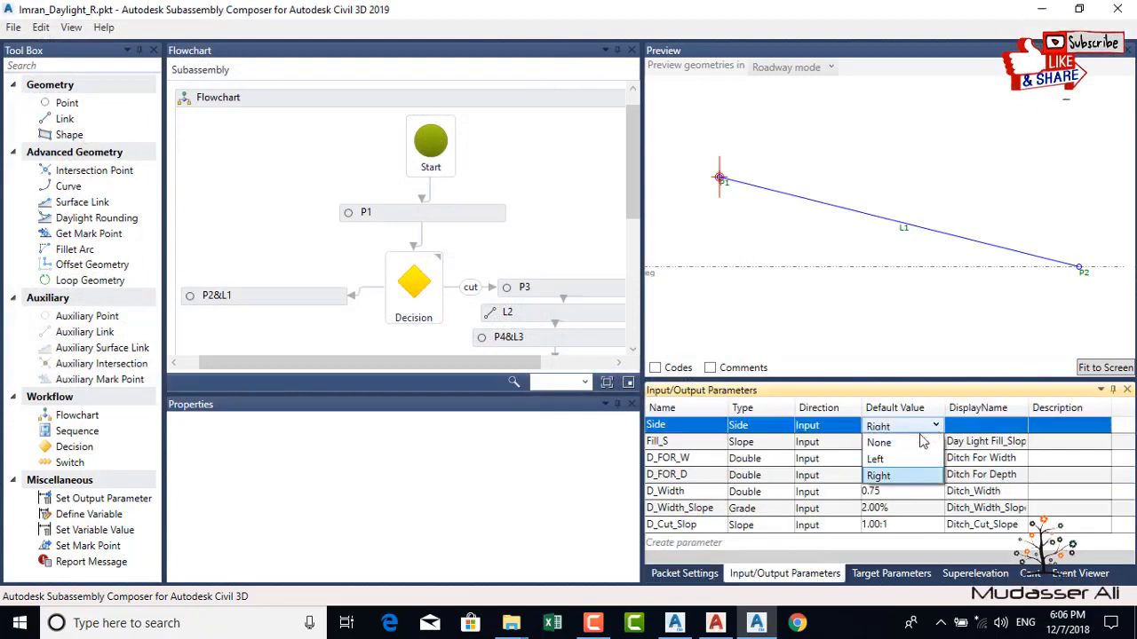
{"action": "left_click", "coordinate": [886, 458]}
{"action": "left_click", "coordinate": [1087, 373]}
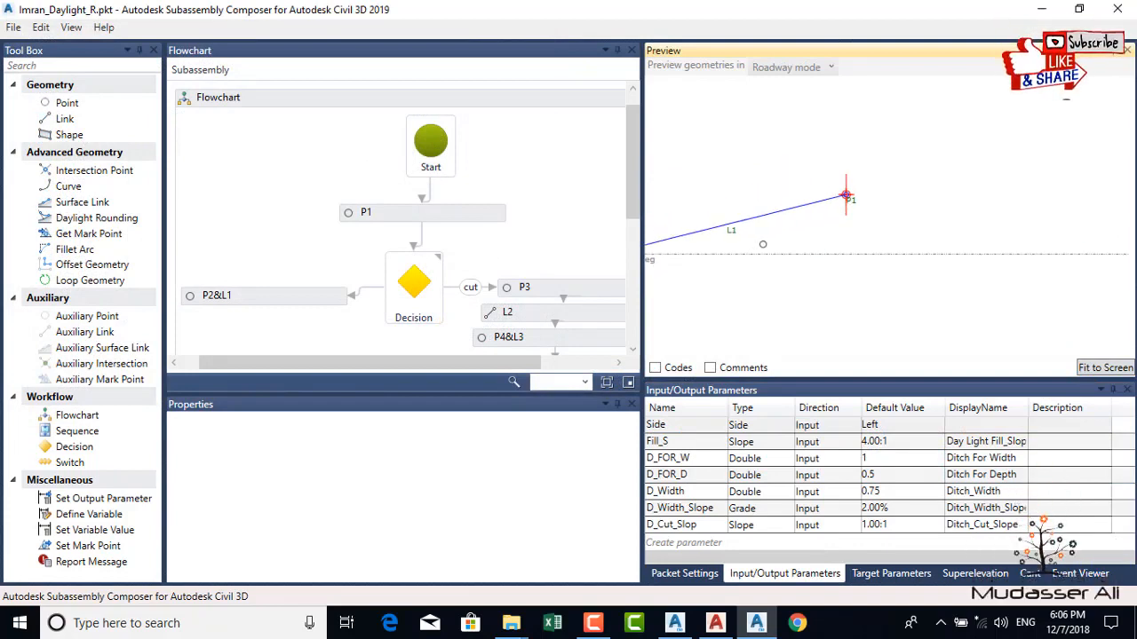
Step: Rename the subassembly to Imran_Daylight_L, save it as a new file Imran_Daylight_L in the Imran folder, and close Subassembly Composer
{"action": "left_click", "coordinate": [711, 574]}
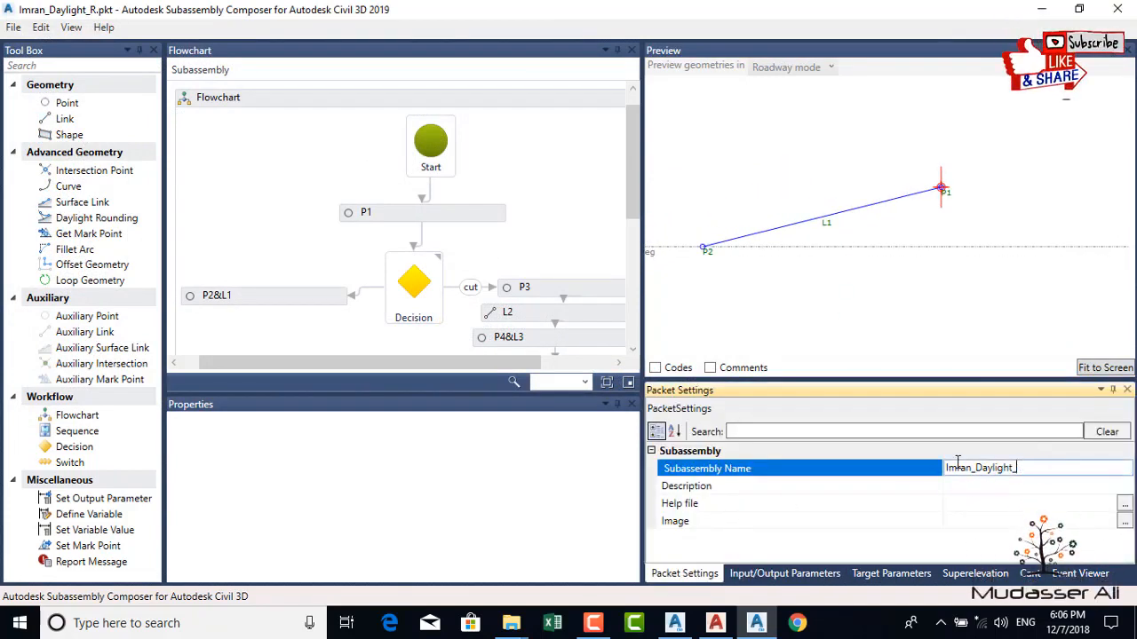
{"action": "type", "text": "L"}
{"action": "left_click", "coordinate": [14, 28]}
{"action": "left_click", "coordinate": [56, 103]}
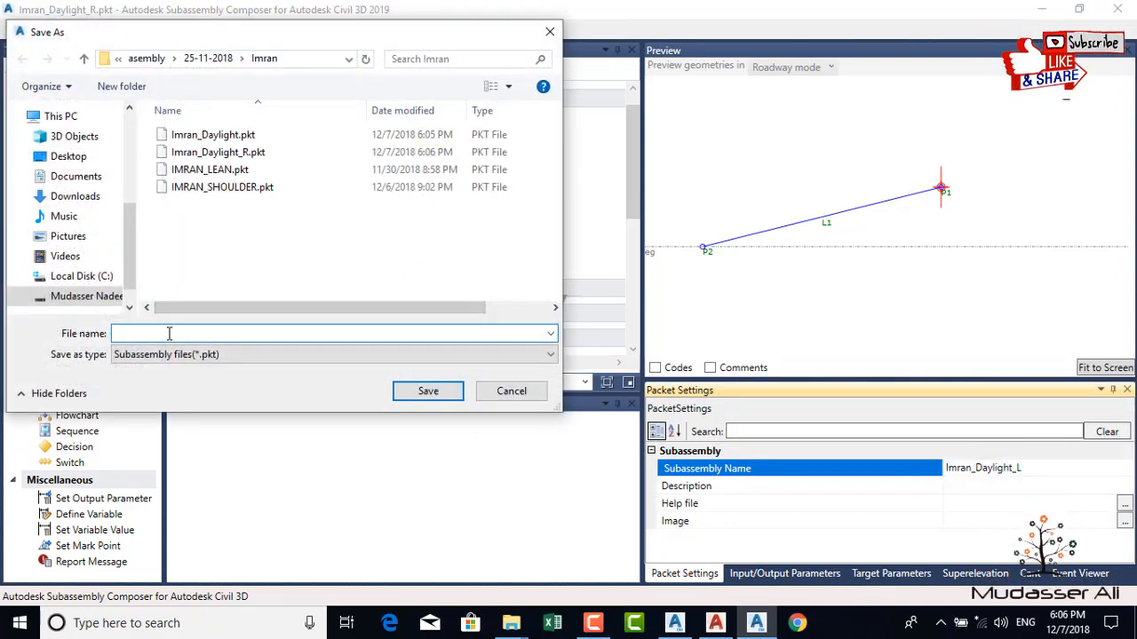
{"action": "type", "text": "Imran_Daylight_L"}
{"action": "left_click", "coordinate": [427, 392]}
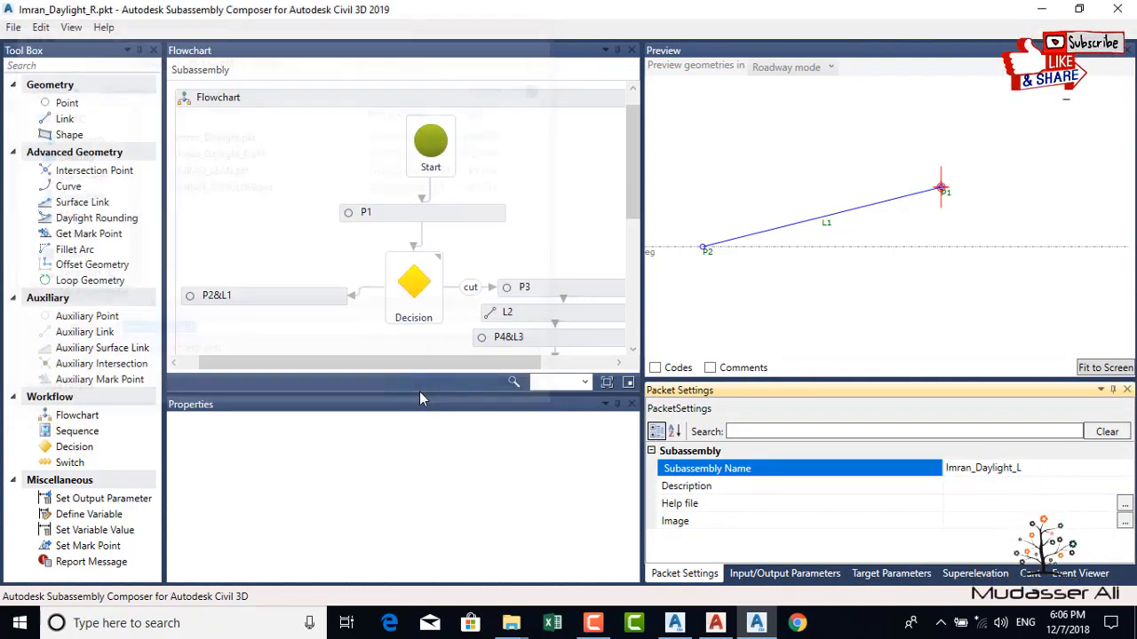
{"action": "left_click", "coordinate": [1118, 9]}
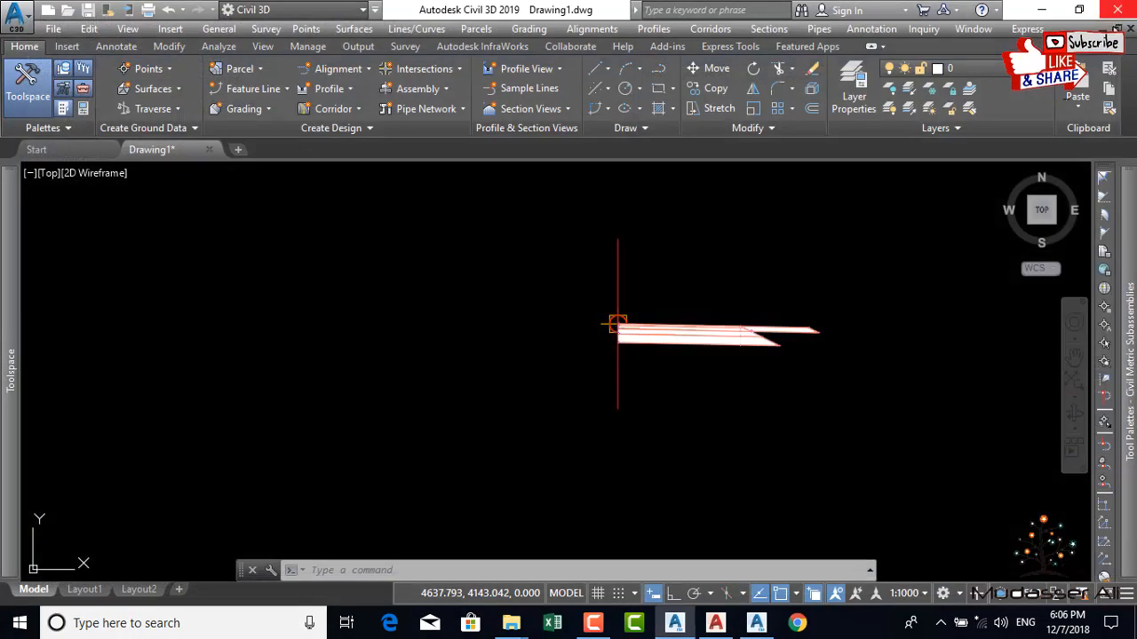
Step: Delete the old Imran_Daylight tool from the custom subassembly tool palette in Civil 3D
{"action": "mouse_move", "coordinate": [1120, 271]}
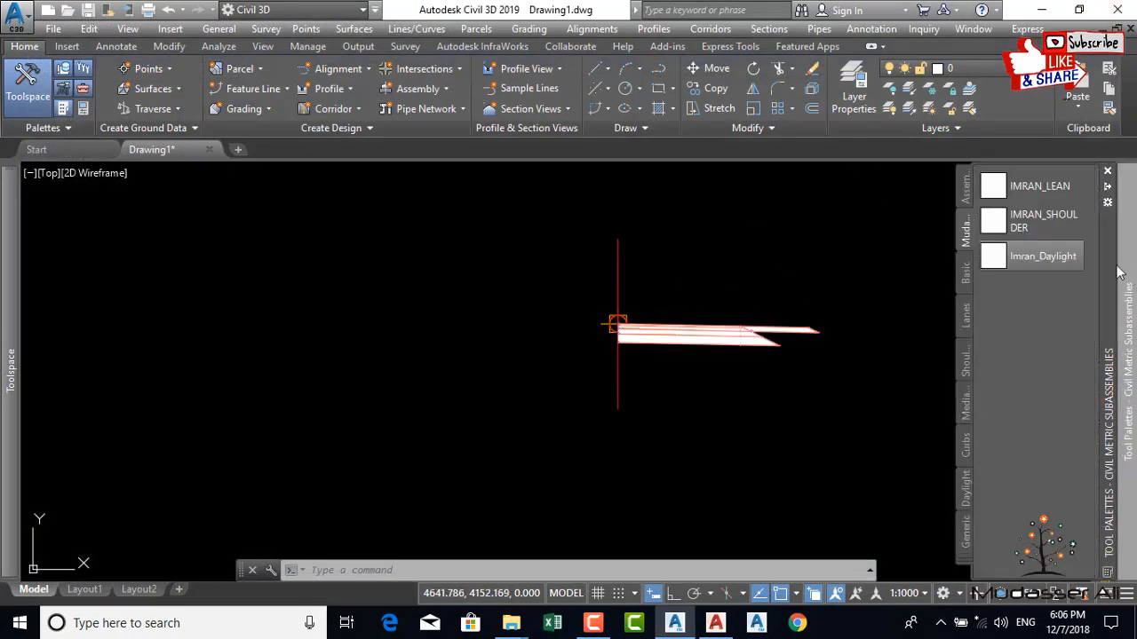
{"action": "right_click", "coordinate": [1021, 253]}
{"action": "left_click", "coordinate": [939, 330]}
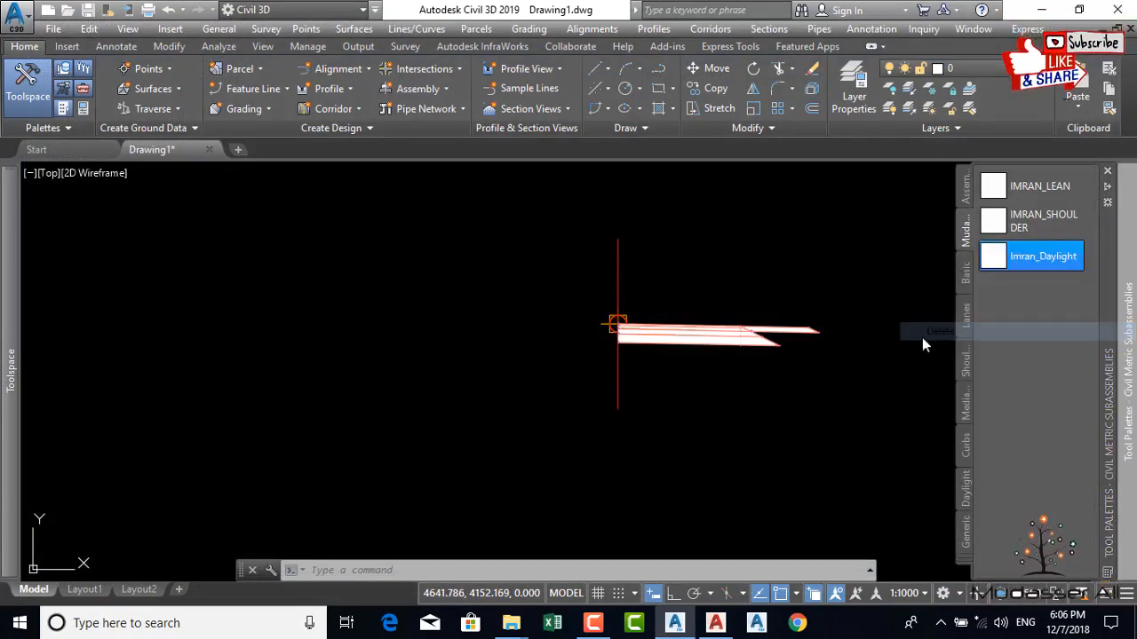
{"action": "left_click", "coordinate": [632, 349]}
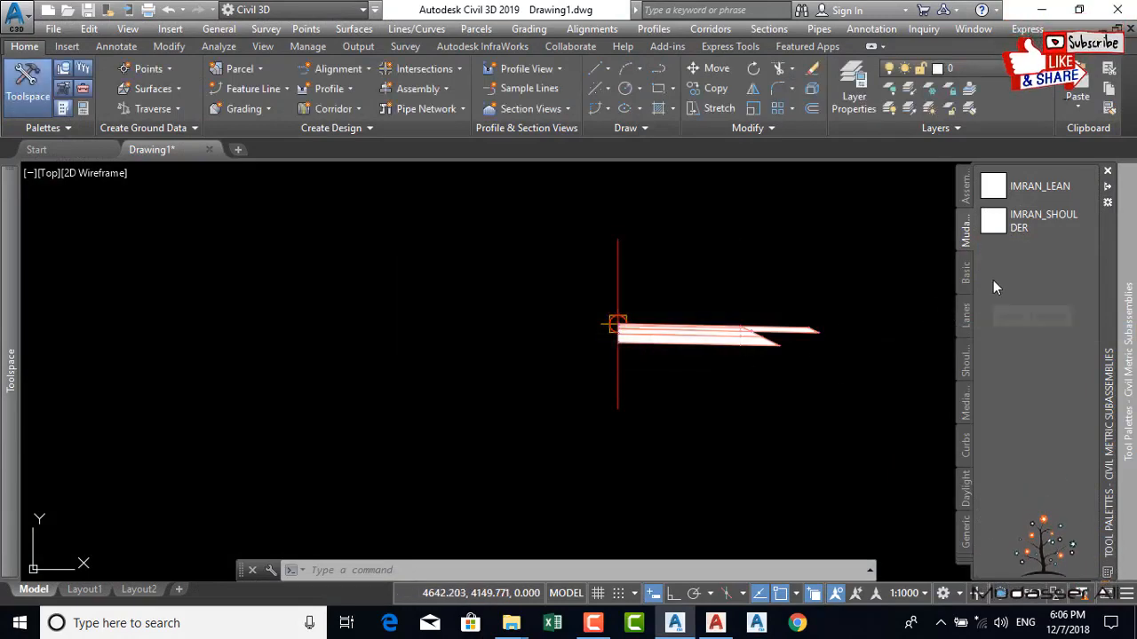
Step: Import Imran_Daylight_L.pkt and Imran_Daylight_R.pkt from the Imran folder into the custom tool palette
{"action": "right_click", "coordinate": [962, 235]}
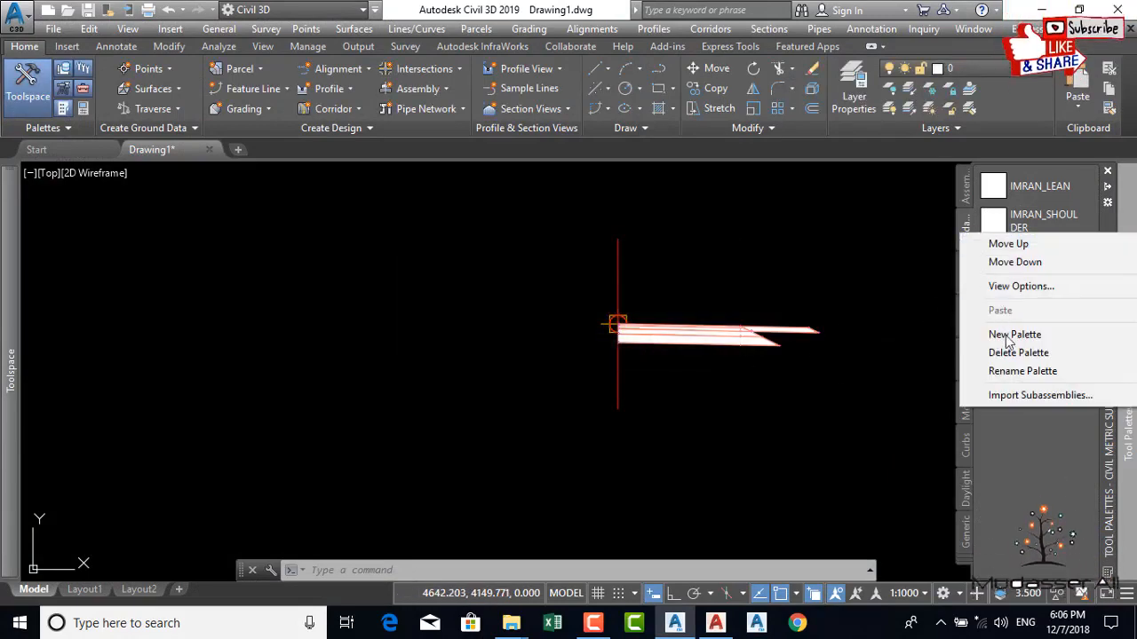
{"action": "left_click", "coordinate": [1028, 396]}
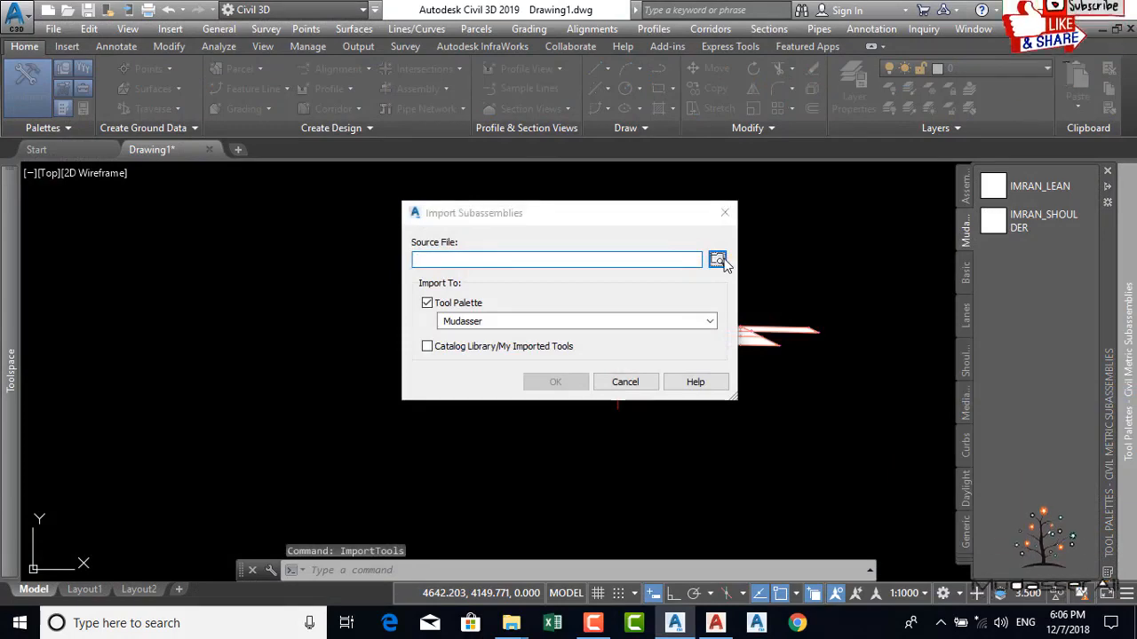
{"action": "left_click", "coordinate": [717, 258]}
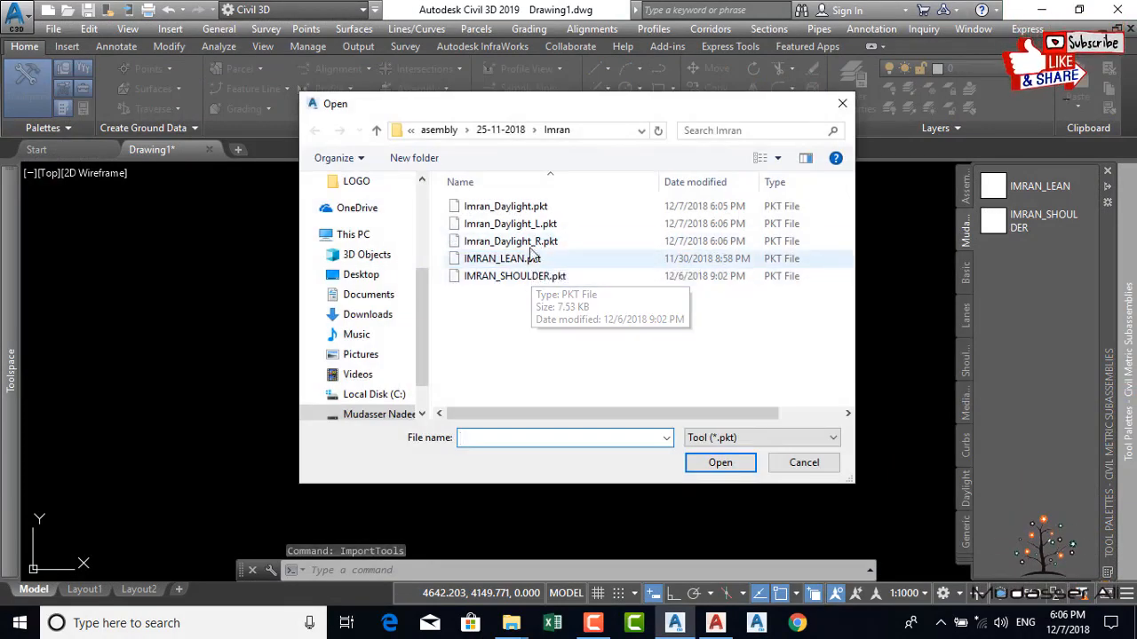
{"action": "left_click", "coordinate": [551, 251]}
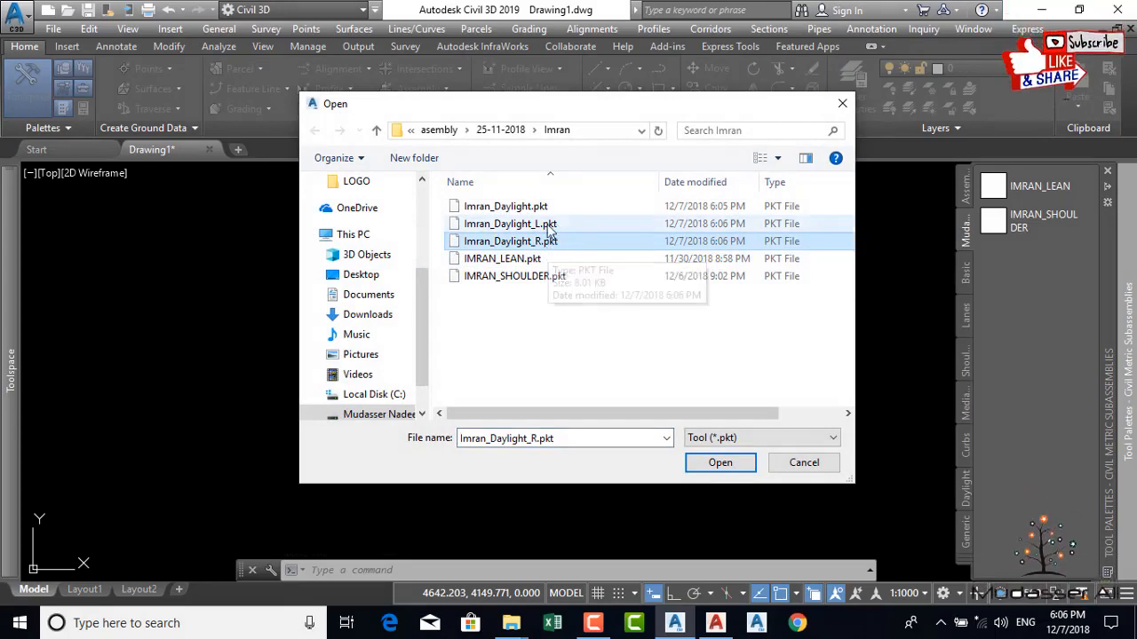
{"action": "left_click", "coordinate": [544, 224], "text": "ctrl"}
{"action": "left_click", "coordinate": [719, 462]}
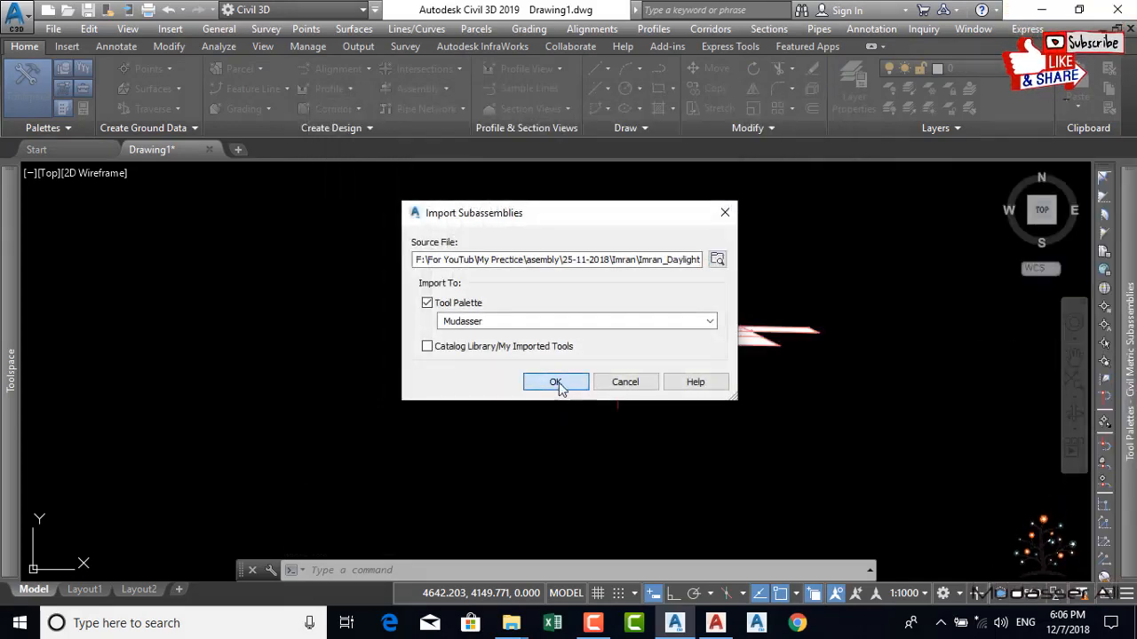
{"action": "left_click", "coordinate": [556, 383]}
Step: Mirror the lane and shoulder subassemblies to the other side of the assembly about its baseline marker point
{"action": "left_click", "coordinate": [819, 300]}
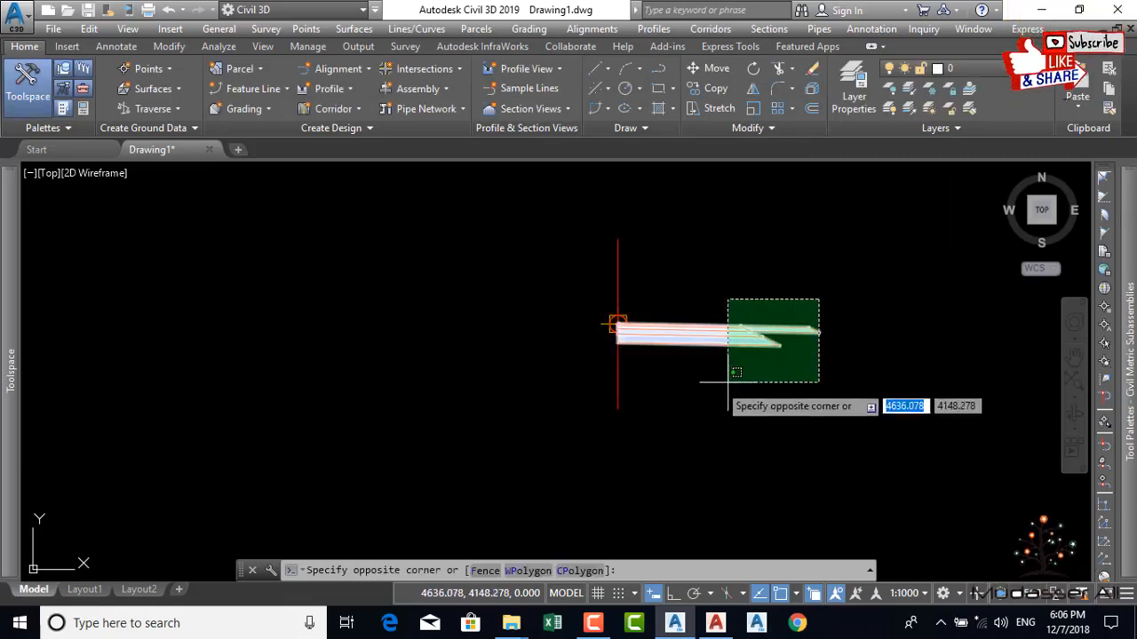
{"action": "left_click", "coordinate": [697, 400]}
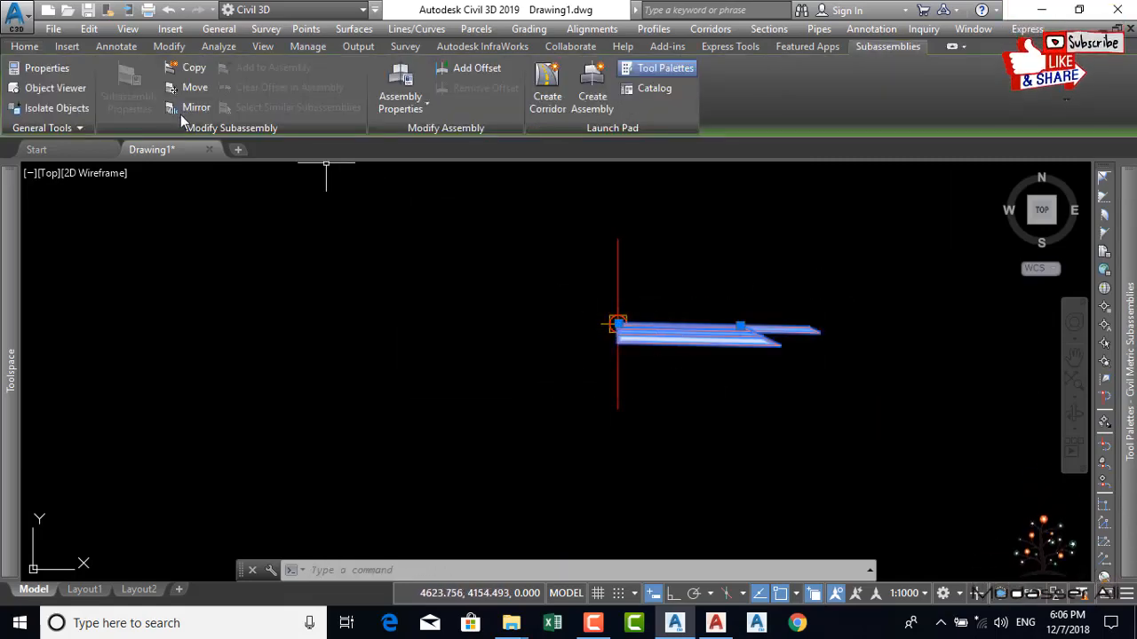
{"action": "left_click", "coordinate": [192, 109]}
{"action": "scroll", "coordinate": [590, 306], "scroll_direction": "up", "scroll_amount": 3}
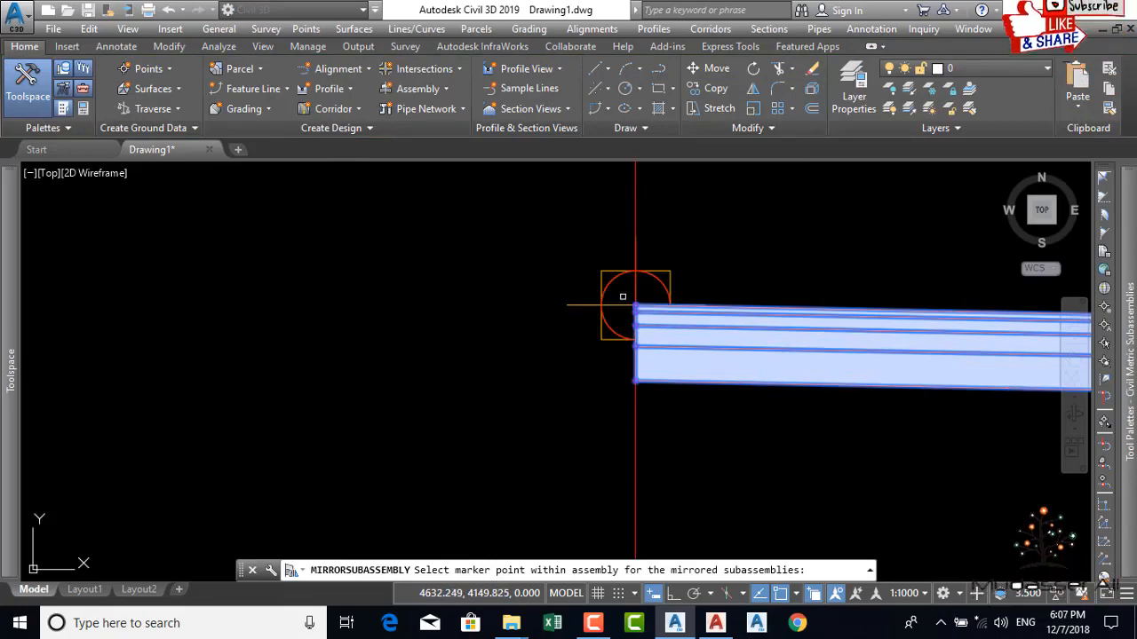
{"action": "scroll", "coordinate": [635, 325], "scroll_direction": "up", "scroll_amount": 2}
{"action": "left_click", "coordinate": [693, 338]}
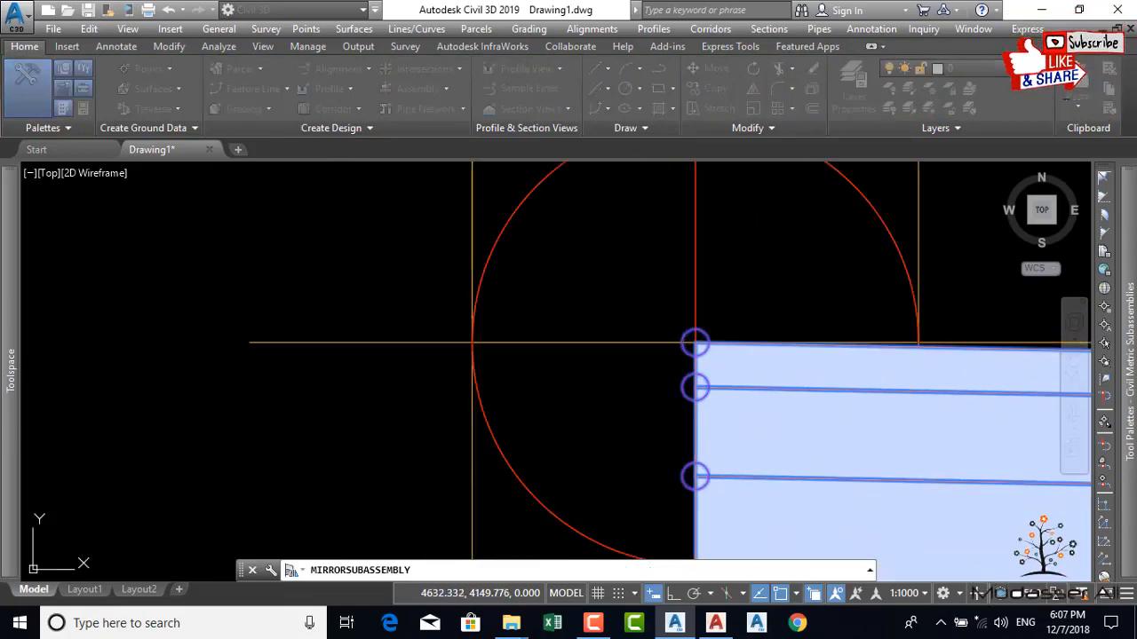
{"action": "left_click", "coordinate": [621, 345]}
{"action": "scroll", "coordinate": [613, 329], "scroll_direction": "down", "scroll_amount": 5}
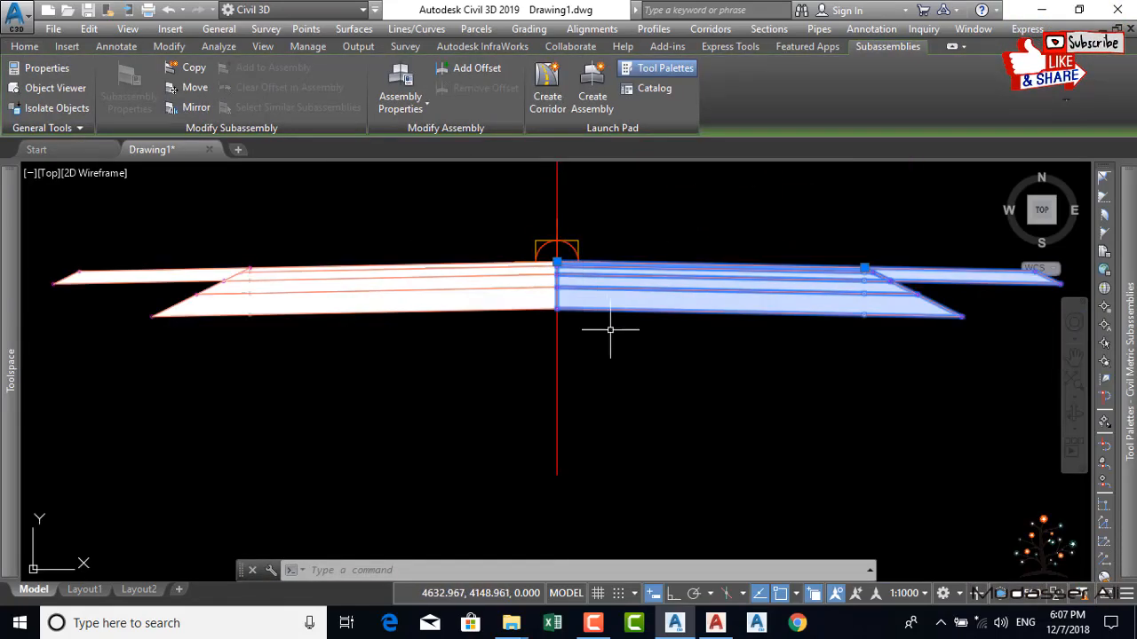
{"action": "scroll", "coordinate": [577, 391], "scroll_direction": "down", "scroll_amount": 3}
{"action": "key", "text": "Escape"}
Step: Attach the Imran_Daylight_R subassembly to the outer lower marker point of the right shoulder
{"action": "mouse_move", "coordinate": [1115, 343]}
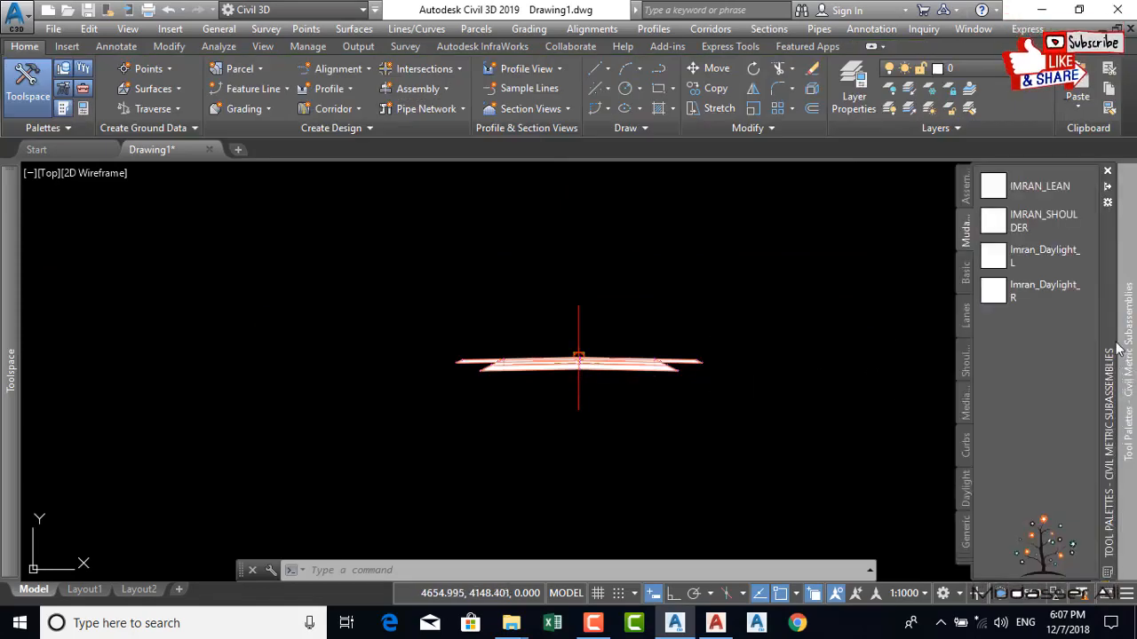
{"action": "left_click", "coordinate": [1030, 291]}
{"action": "scroll", "coordinate": [657, 366], "scroll_direction": "up", "scroll_amount": 2}
{"action": "scroll", "coordinate": [716, 362], "scroll_direction": "up", "scroll_amount": 10}
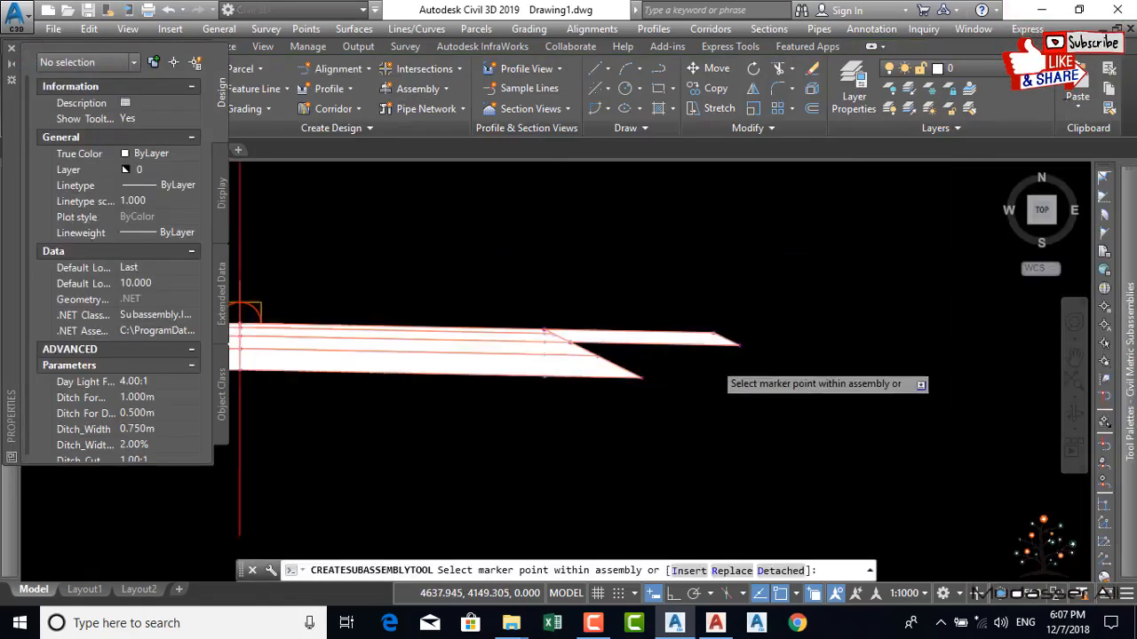
{"action": "left_click", "coordinate": [824, 263]}
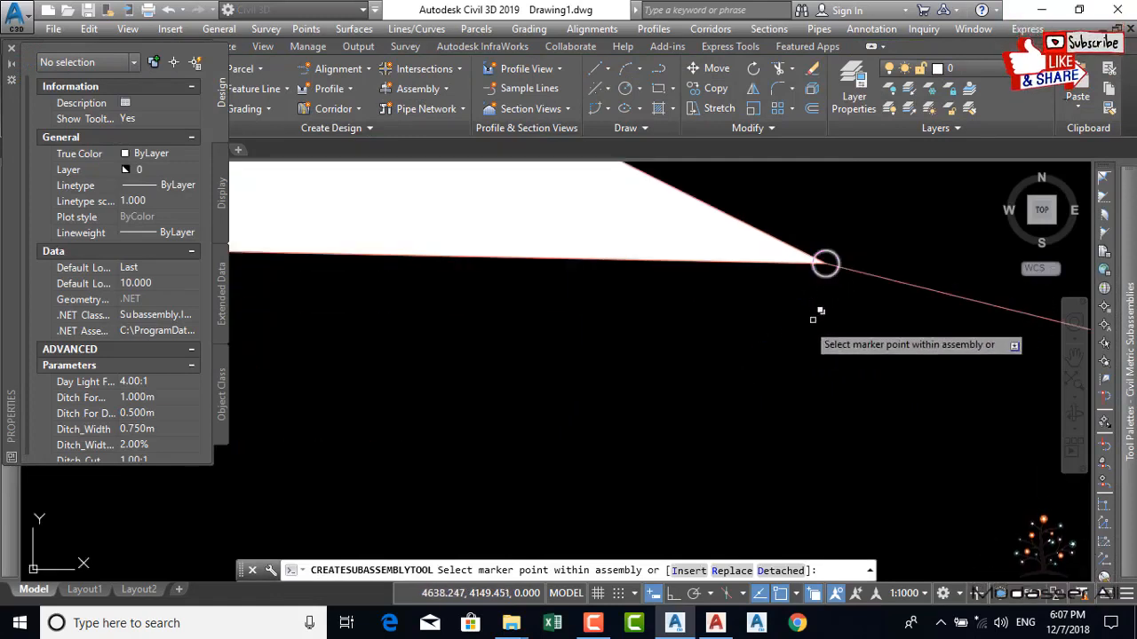
{"action": "scroll", "coordinate": [814, 317], "scroll_direction": "down", "scroll_amount": 5}
{"action": "key", "text": "Escape"}
{"action": "scroll", "coordinate": [760, 374], "scroll_direction": "down", "scroll_amount": 8}
Step: Attach the Imran_Daylight_L subassembly to the outer lower marker point of the left shoulder
{"action": "mouse_move", "coordinate": [1126, 373]}
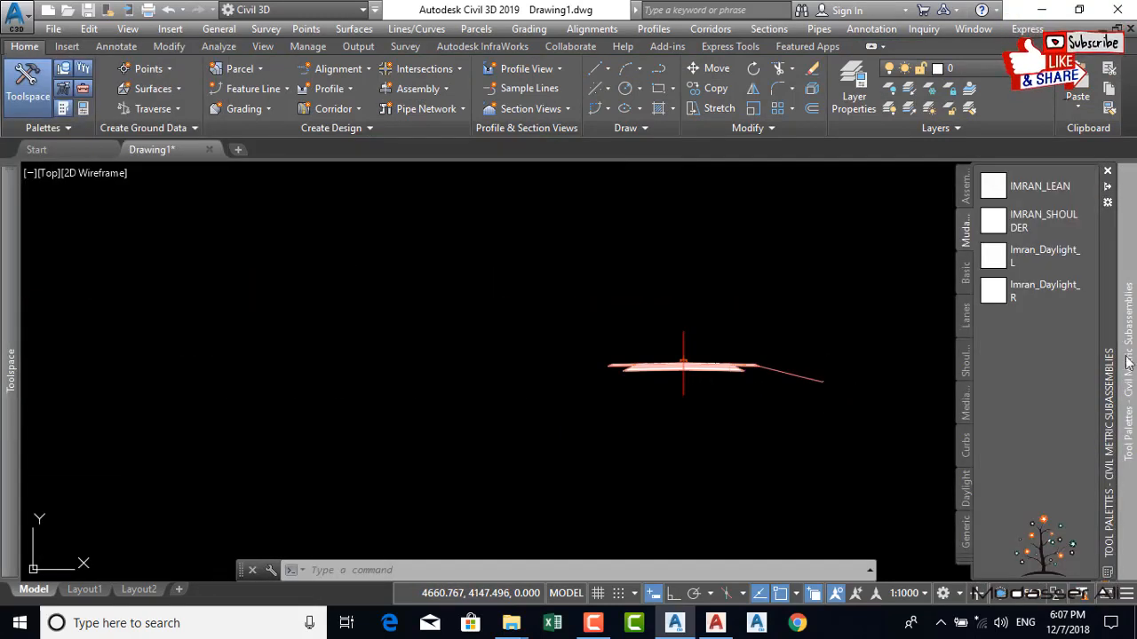
{"action": "left_click", "coordinate": [994, 294]}
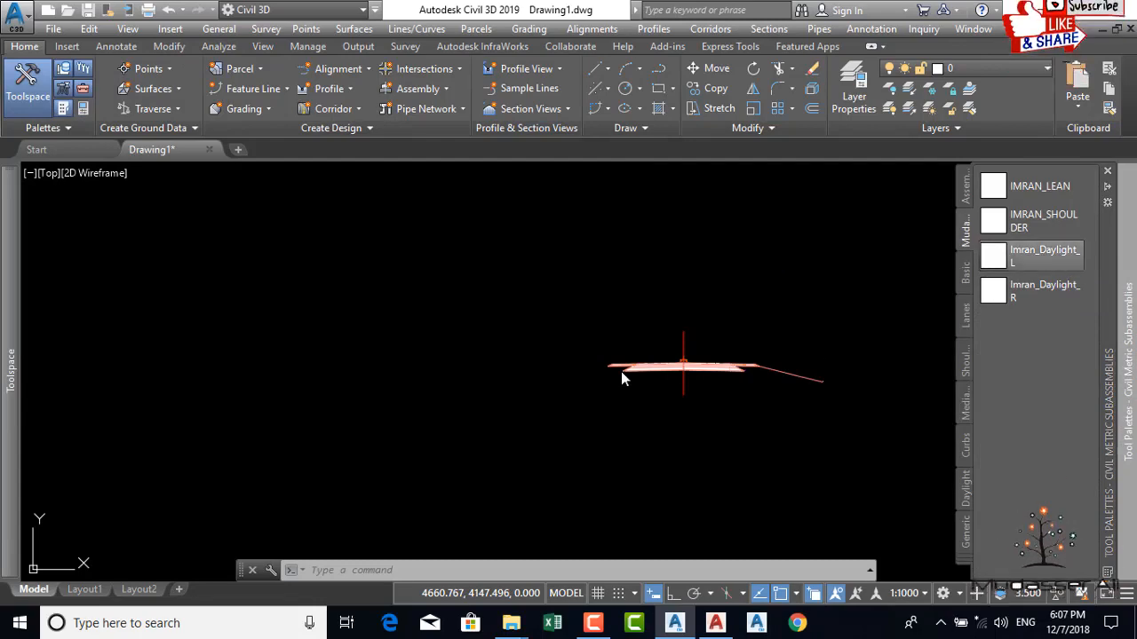
{"action": "scroll", "coordinate": [607, 365], "scroll_direction": "up", "scroll_amount": 5}
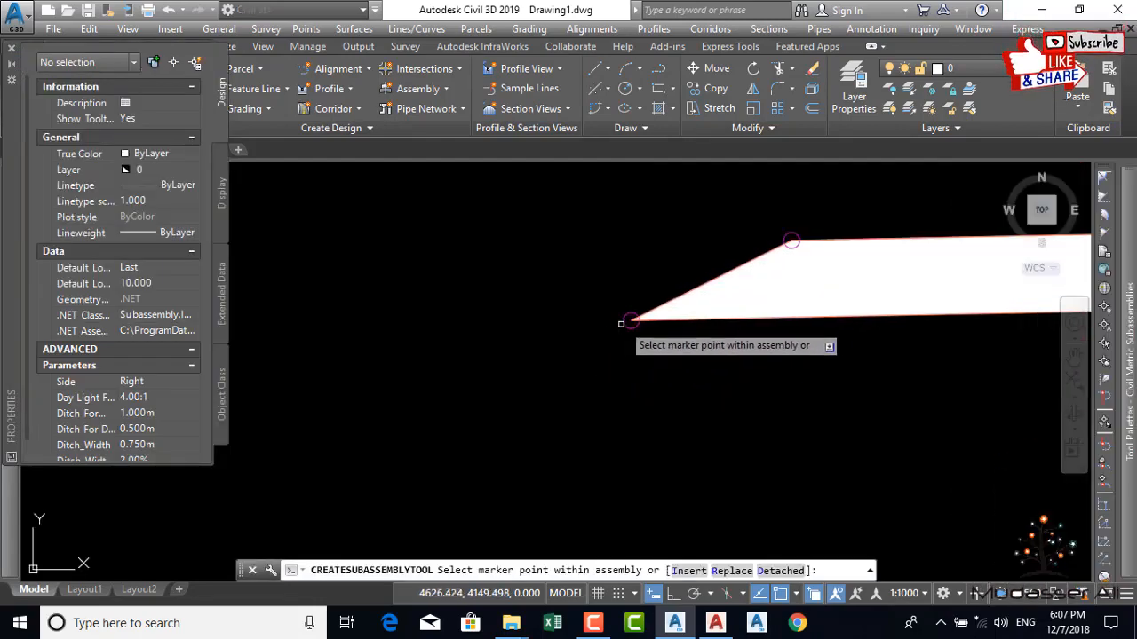
{"action": "scroll", "coordinate": [587, 347], "scroll_direction": "down", "scroll_amount": 5}
{"action": "scroll", "coordinate": [644, 426], "scroll_direction": "down", "scroll_amount": 6}
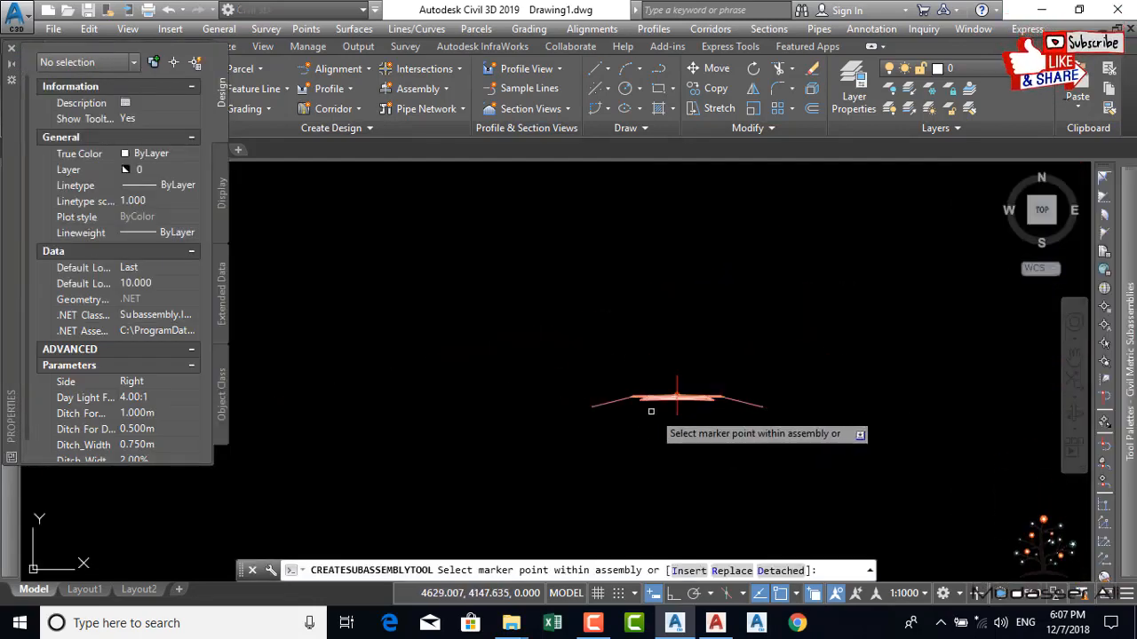
{"action": "key", "text": "Escape"}
{"action": "scroll", "coordinate": [663, 438], "scroll_direction": "up", "scroll_amount": 5}
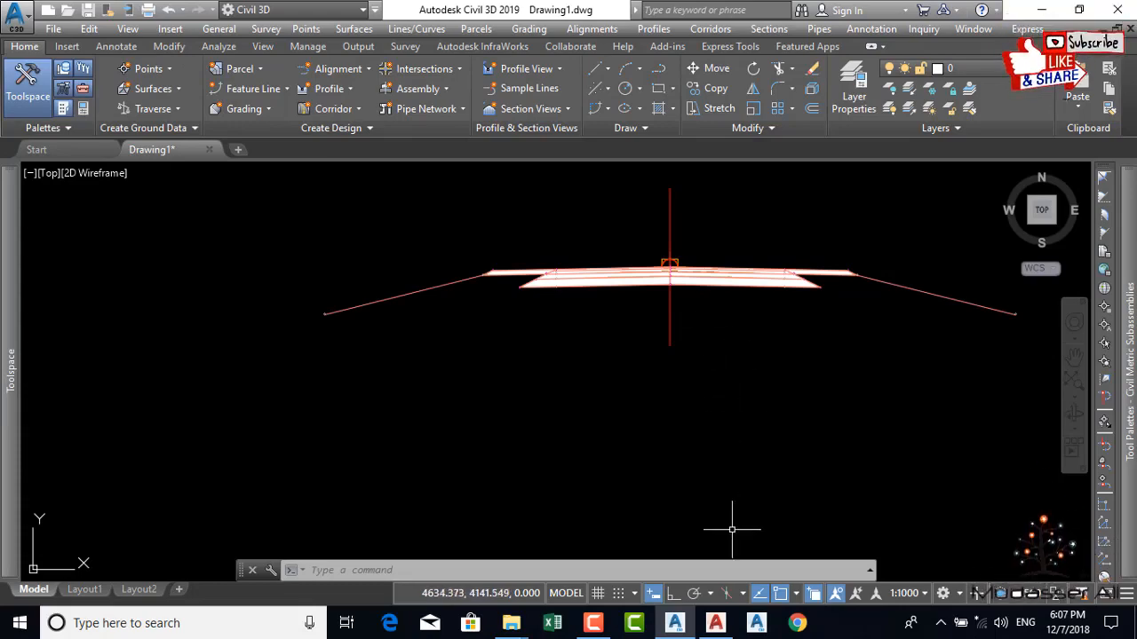
{"action": "left_click", "coordinate": [594, 625]}
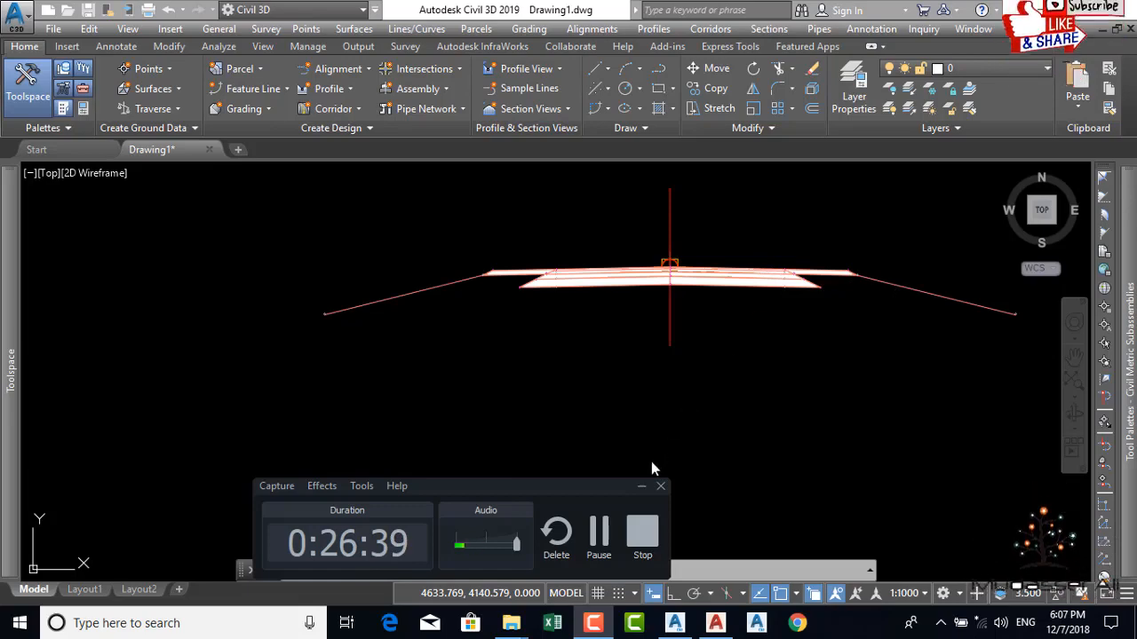
{"action": "left_click", "coordinate": [641, 486]}
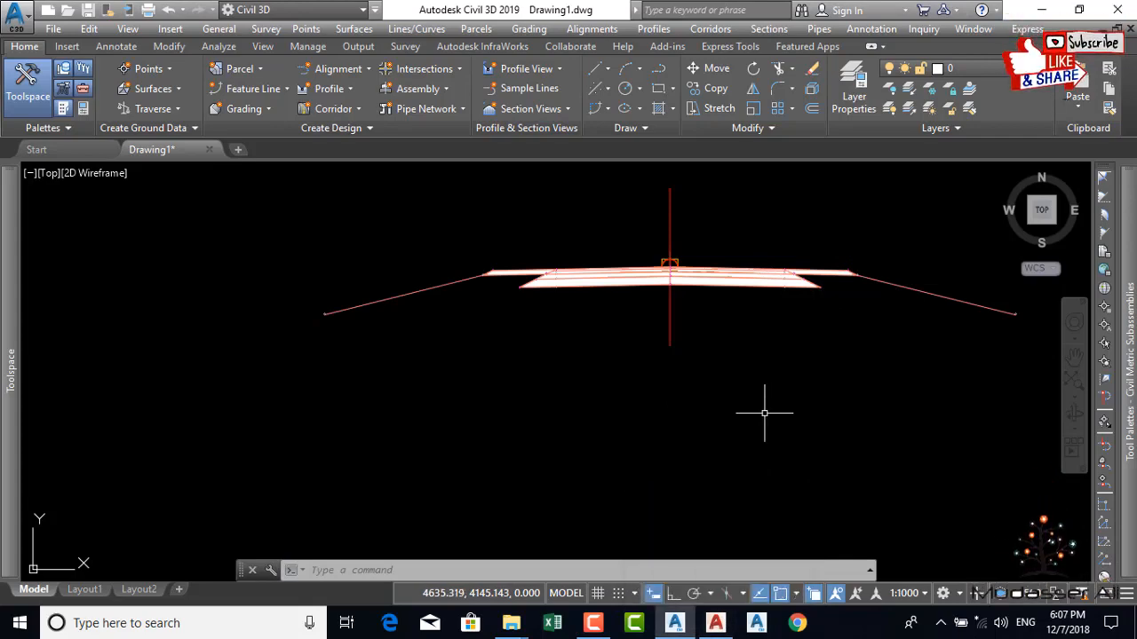
{"action": "left_click", "coordinate": [593, 624]}
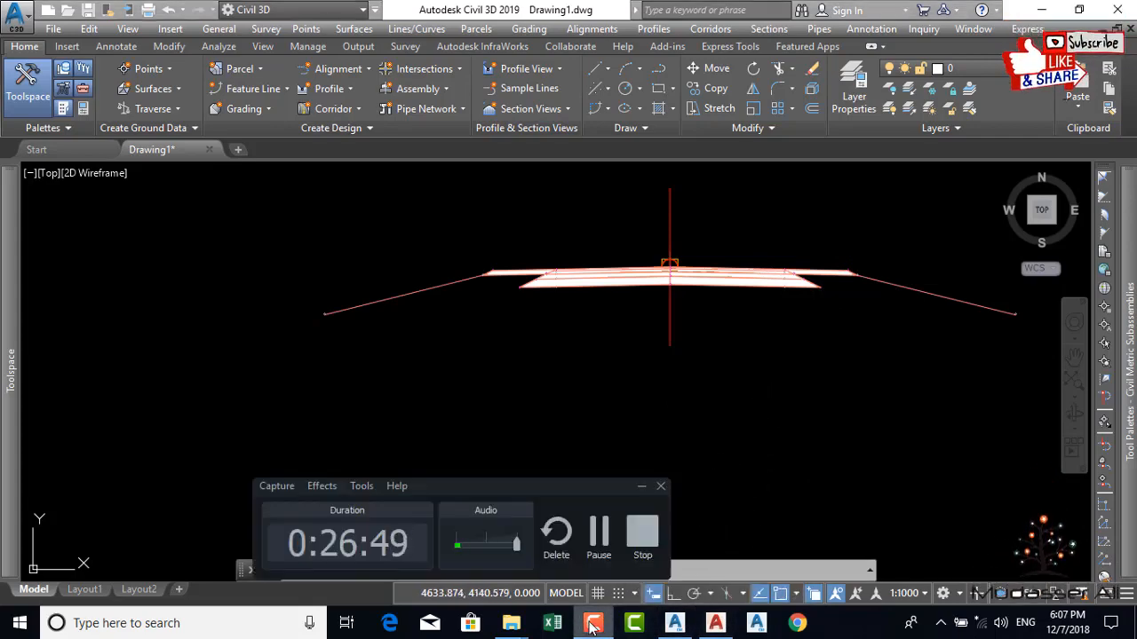